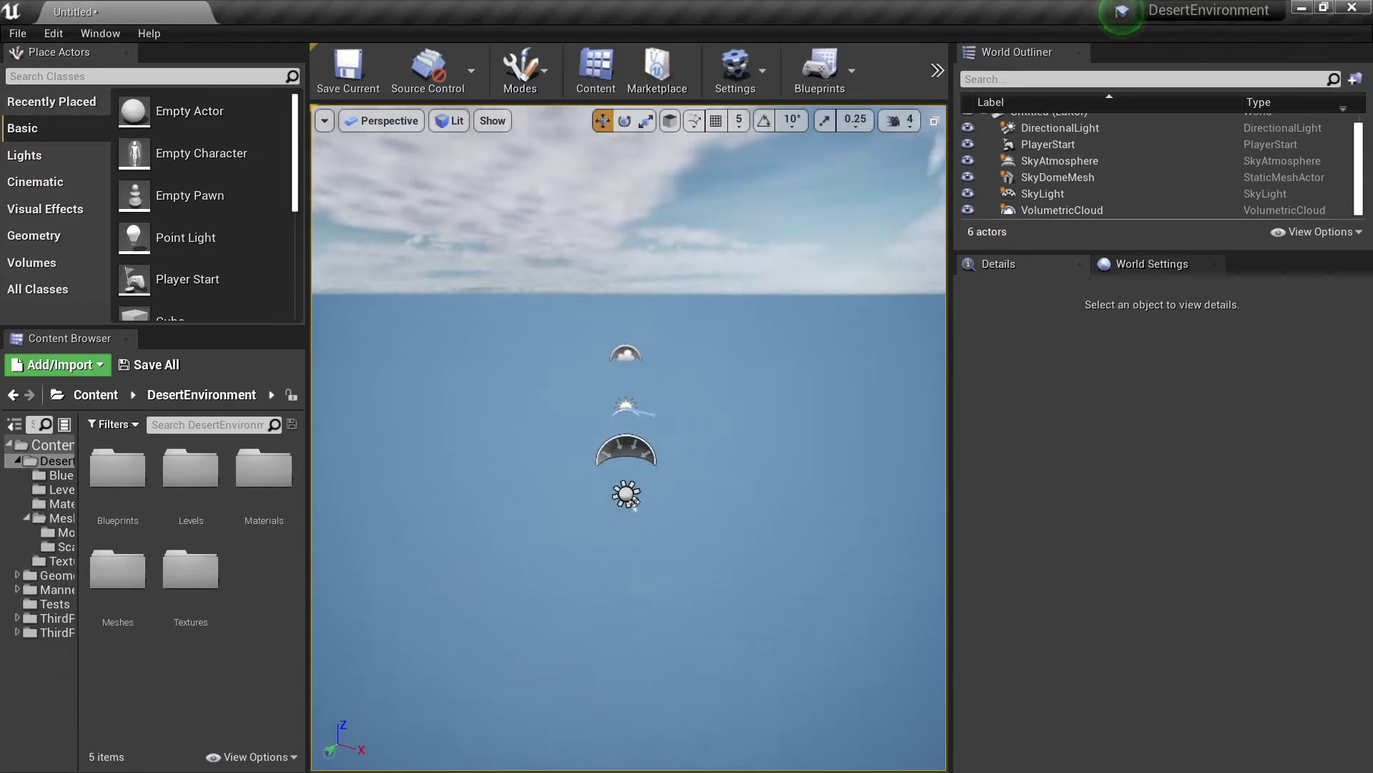
# Step: Search the plugins for "water" and check whether the experimental Water plugin is enabled
pyautogui.moveTo(619, 509); pyautogui.dragTo(665, 574, button='right')
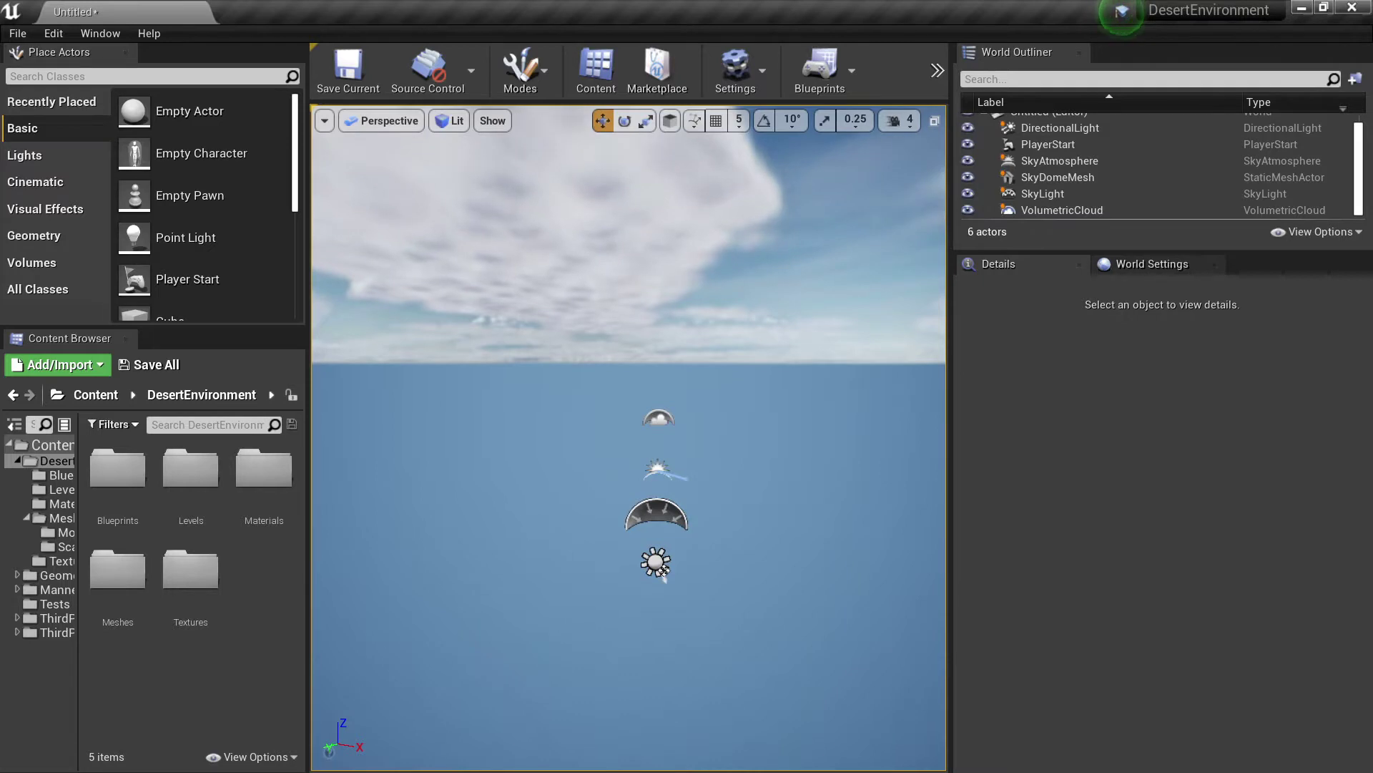
pyautogui.moveTo(664, 571); pyautogui.dragTo(625, 575, button='right')
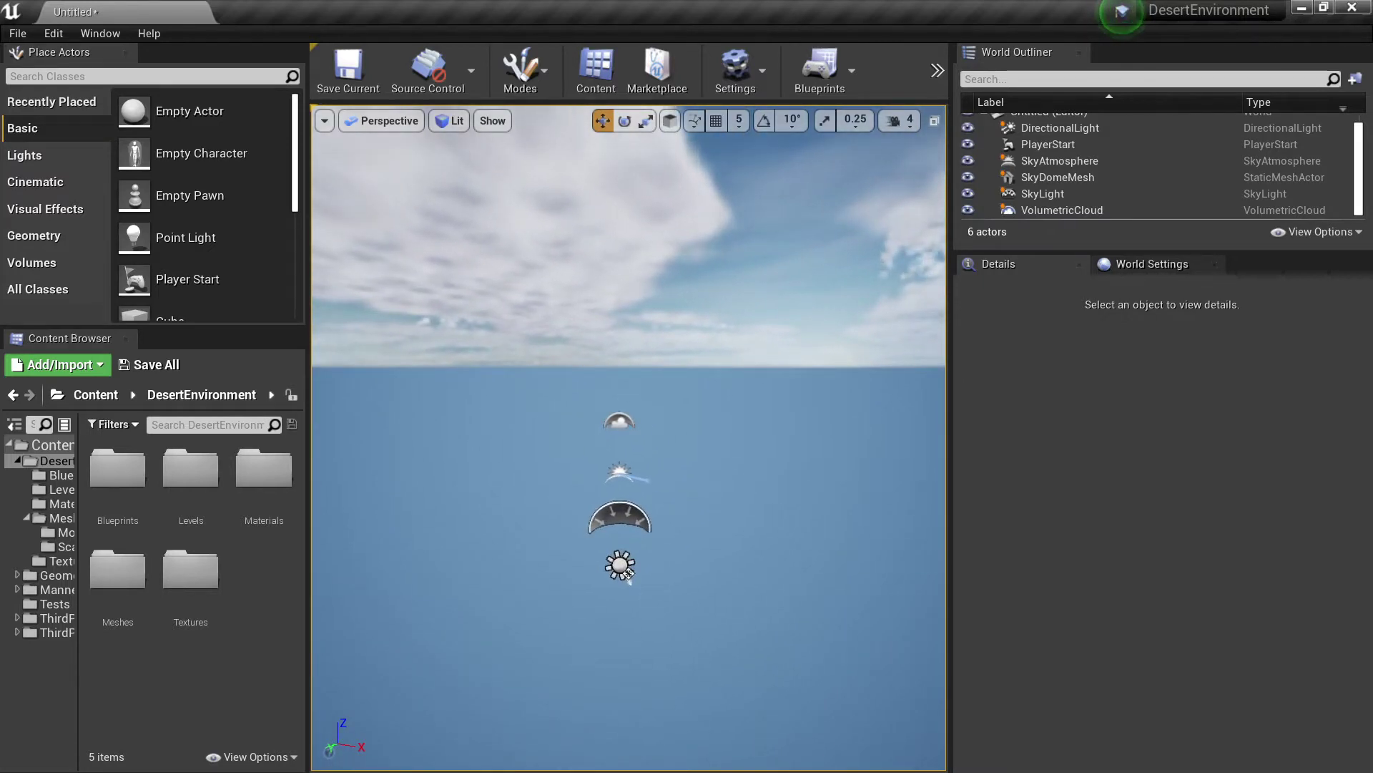
pyautogui.moveTo(627, 574); pyautogui.dragTo(627, 545, button='right')
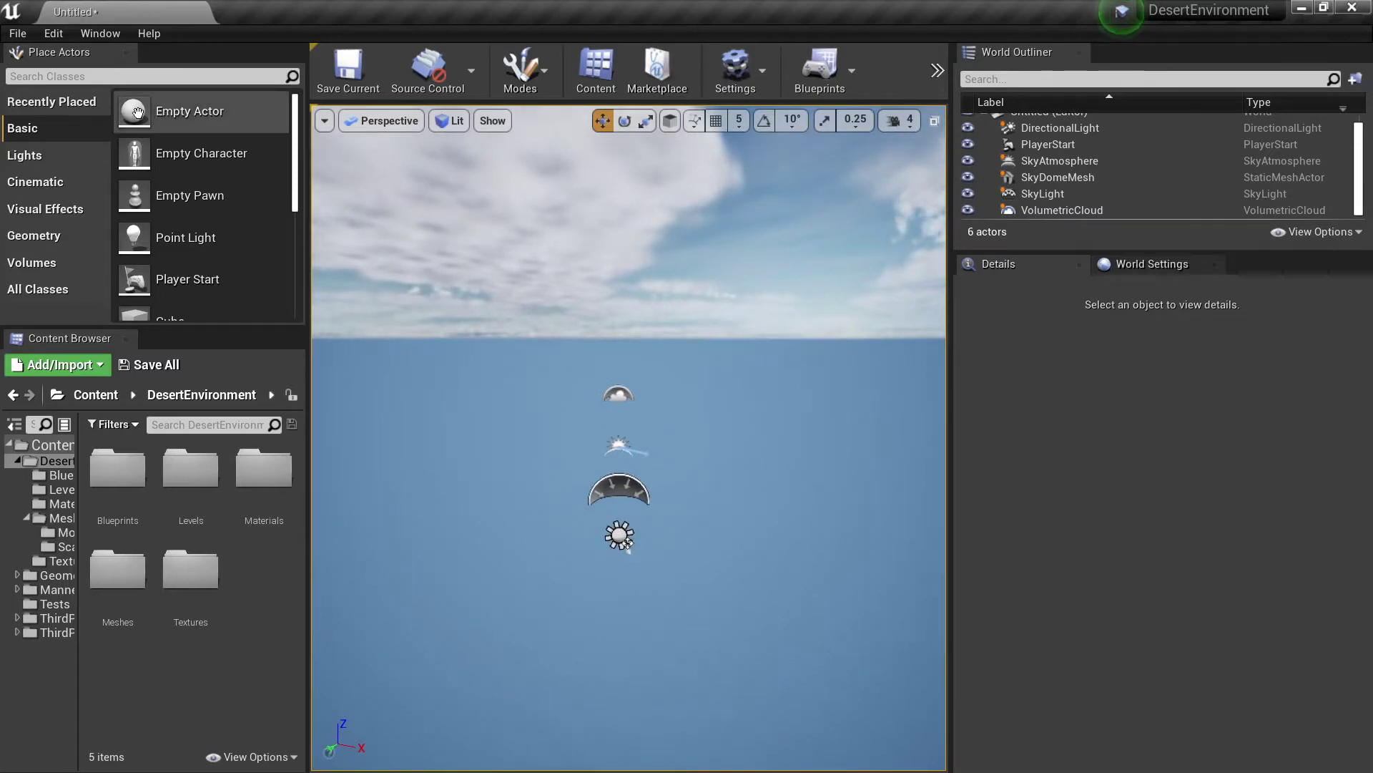
pyautogui.click(53, 34)
pyautogui.click(116, 303)
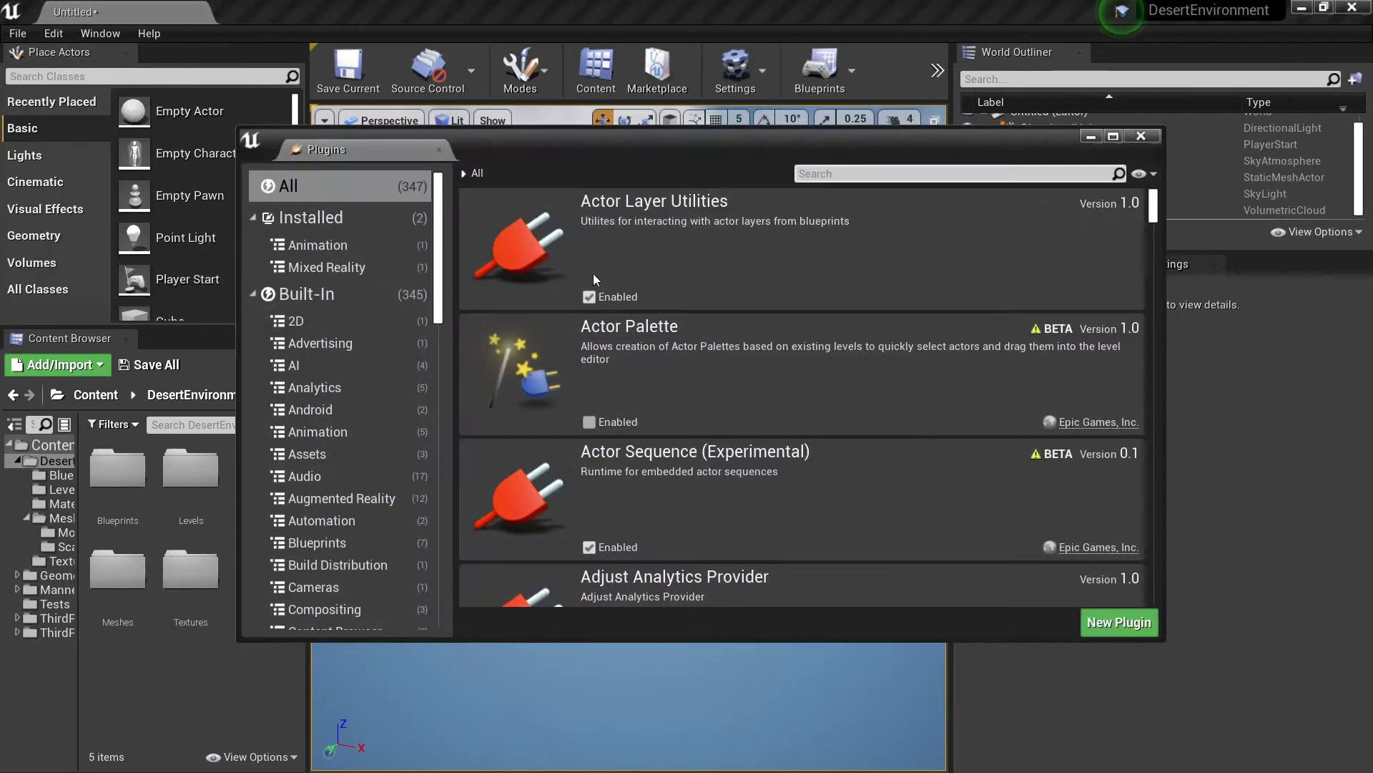
pyautogui.write('water')
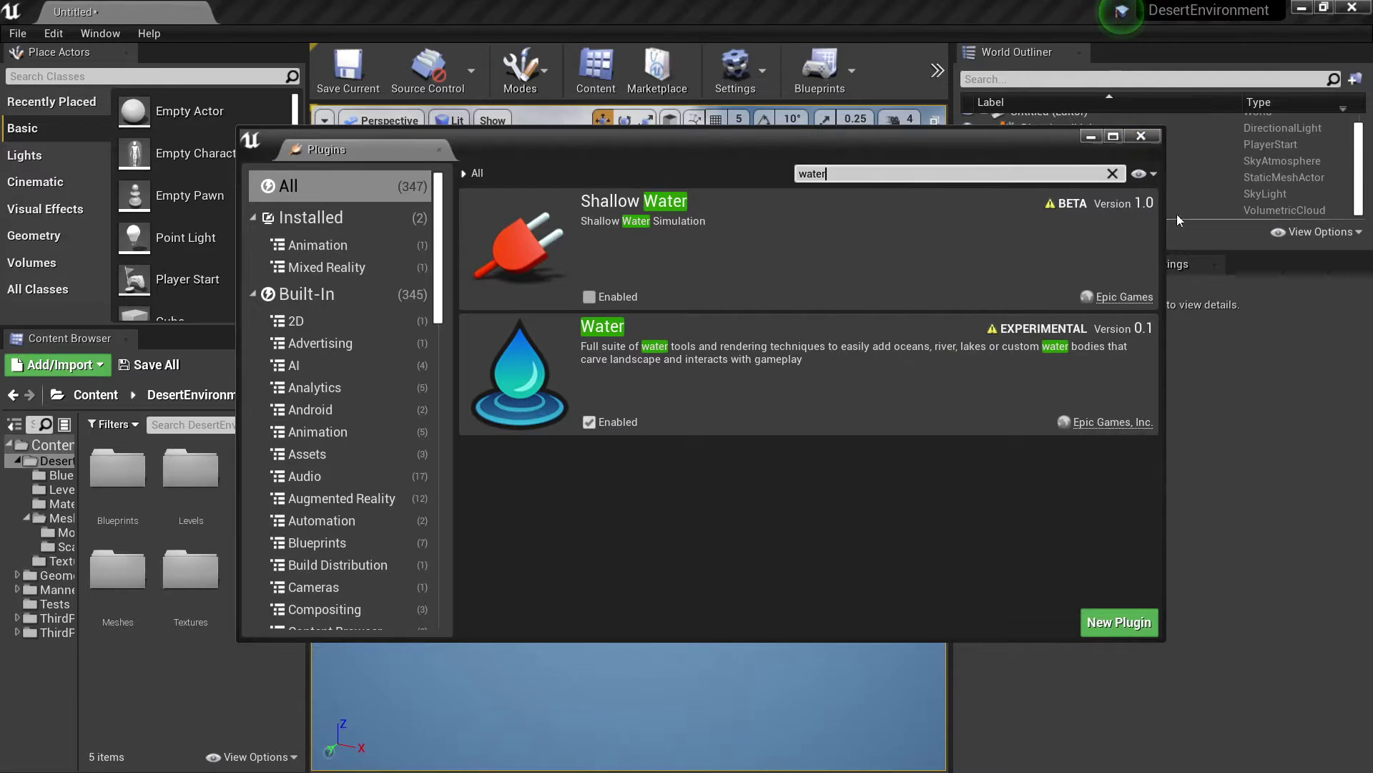
pyautogui.click(1142, 137)
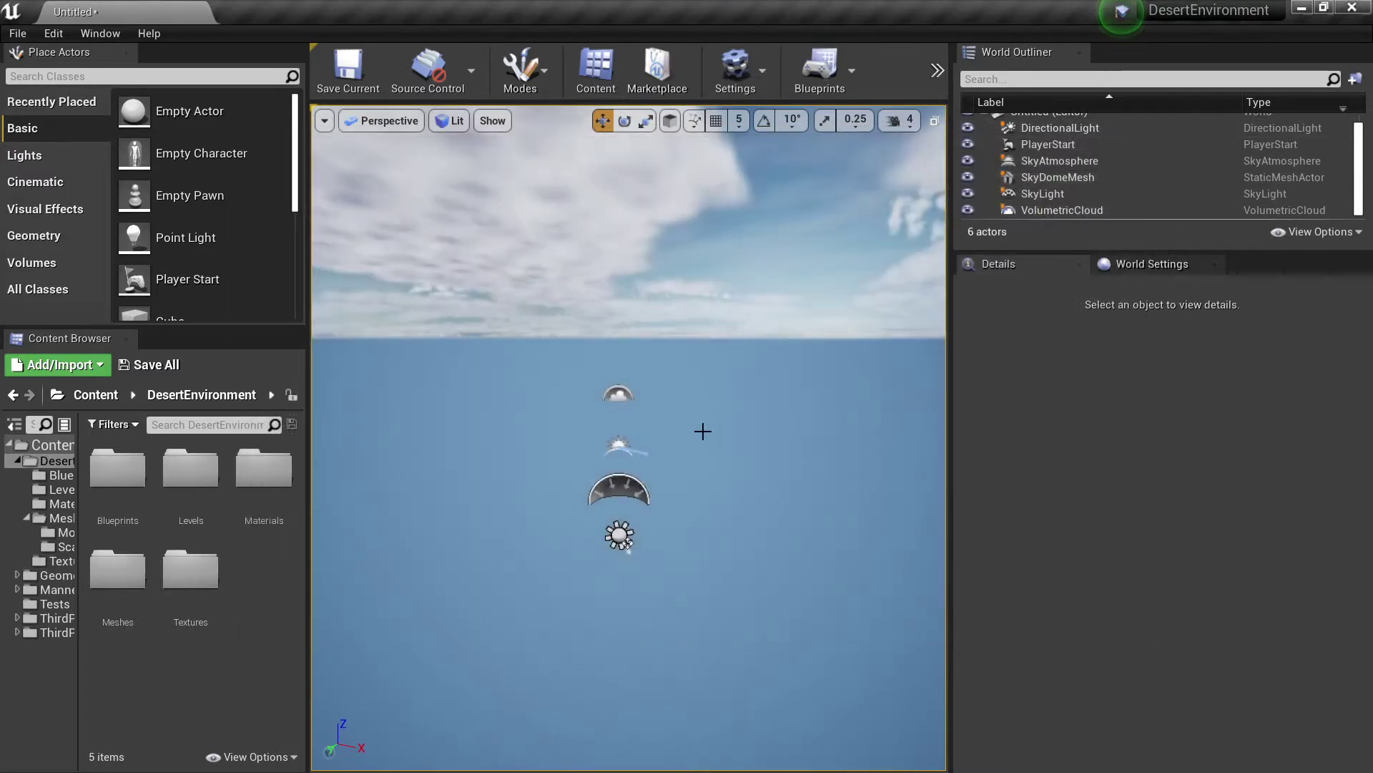
# Step: Create a new 505 × 505 landscape with edit layers enabled and 8 × 8 components
pyautogui.moveTo(703, 431)
pyautogui.mouseDown(button='right')
pyautogui.moveTo(683, 413)
pyautogui.moveTo(734, 431)
pyautogui.moveTo(679, 447)
pyautogui.moveTo(694, 431)
pyautogui.mouseUp(button='right')
pyautogui.press('w')
pyautogui.press('s')
pyautogui.press('w')
pyautogui.click(532, 72)
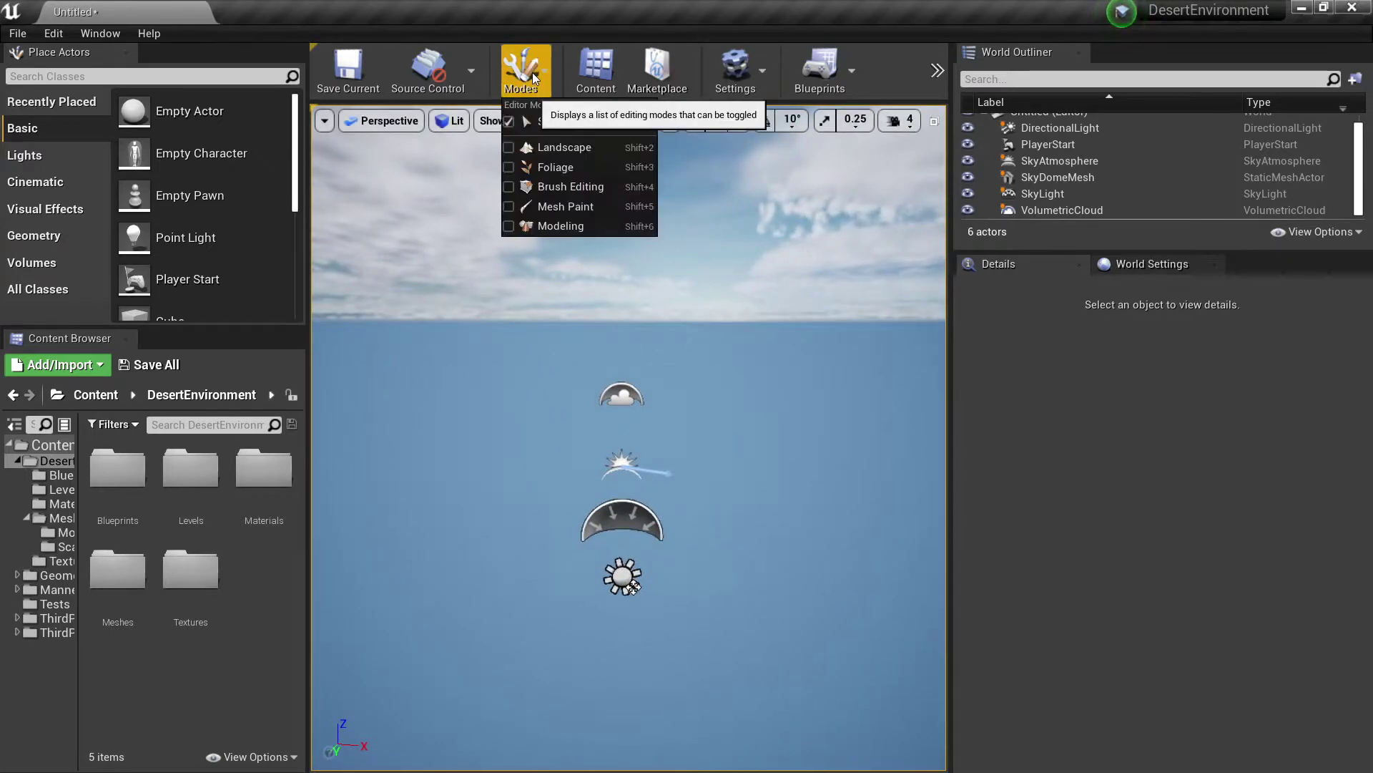
pyautogui.click(557, 140)
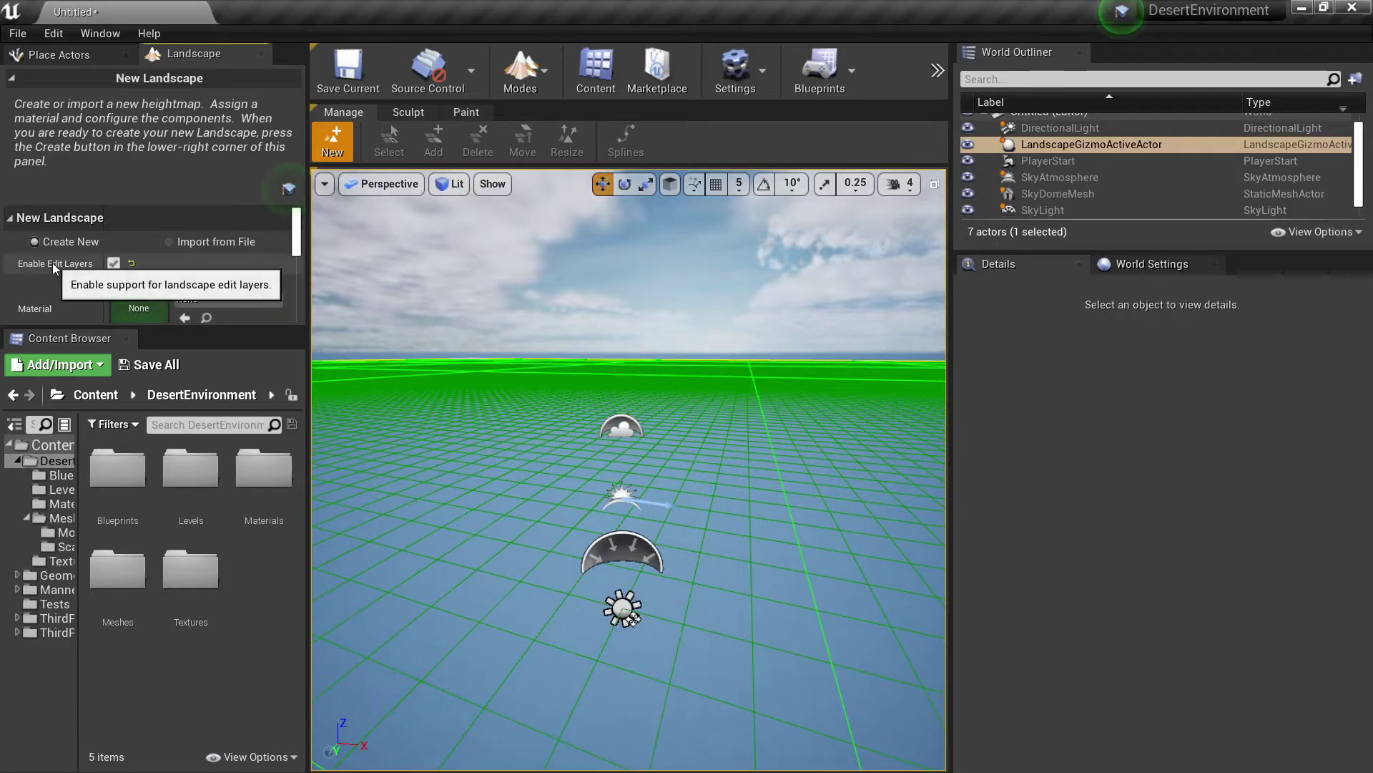
pyautogui.press('s')
pyautogui.moveTo(558, 369); pyautogui.dragTo(597, 421, button='right')
pyautogui.scroll(-10, 176, 290)
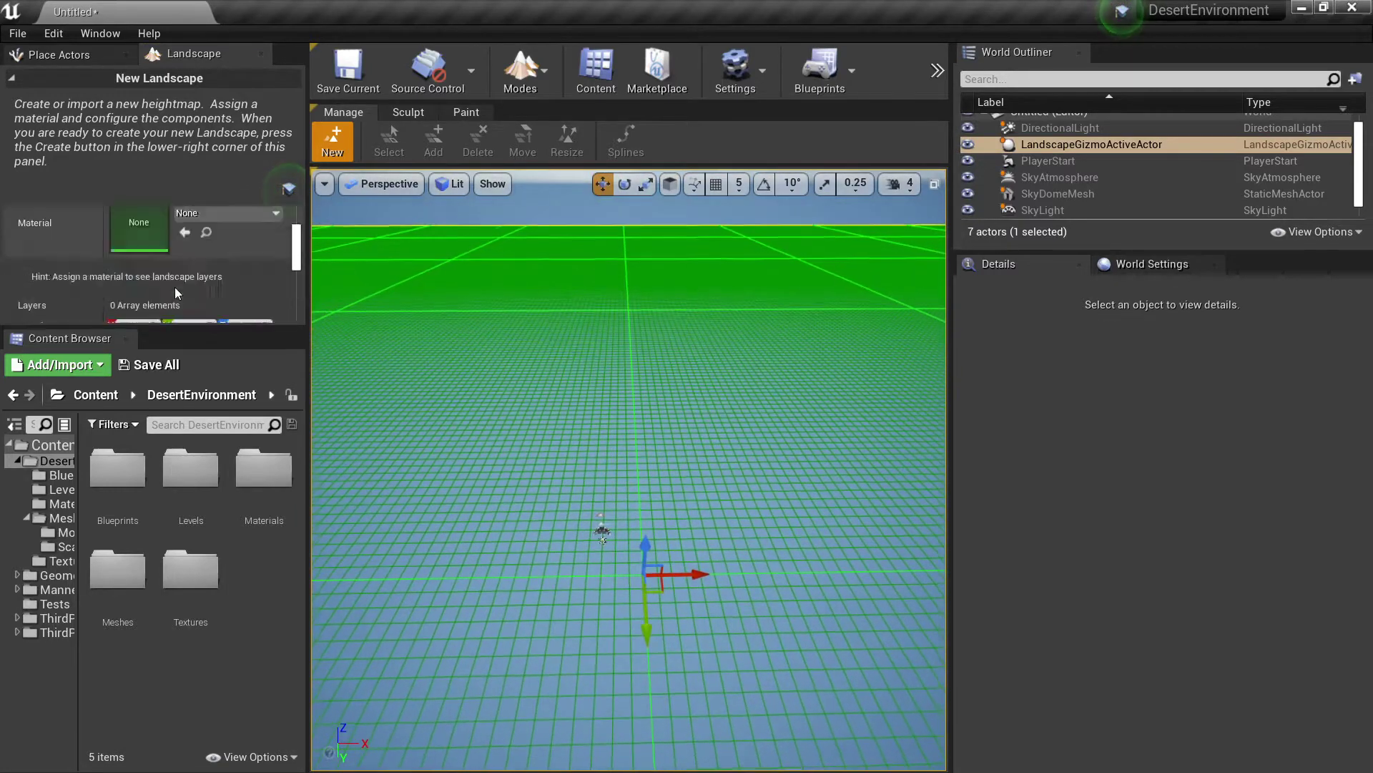
pyautogui.scroll(4, 186, 272)
pyautogui.scroll(-4, 186, 270)
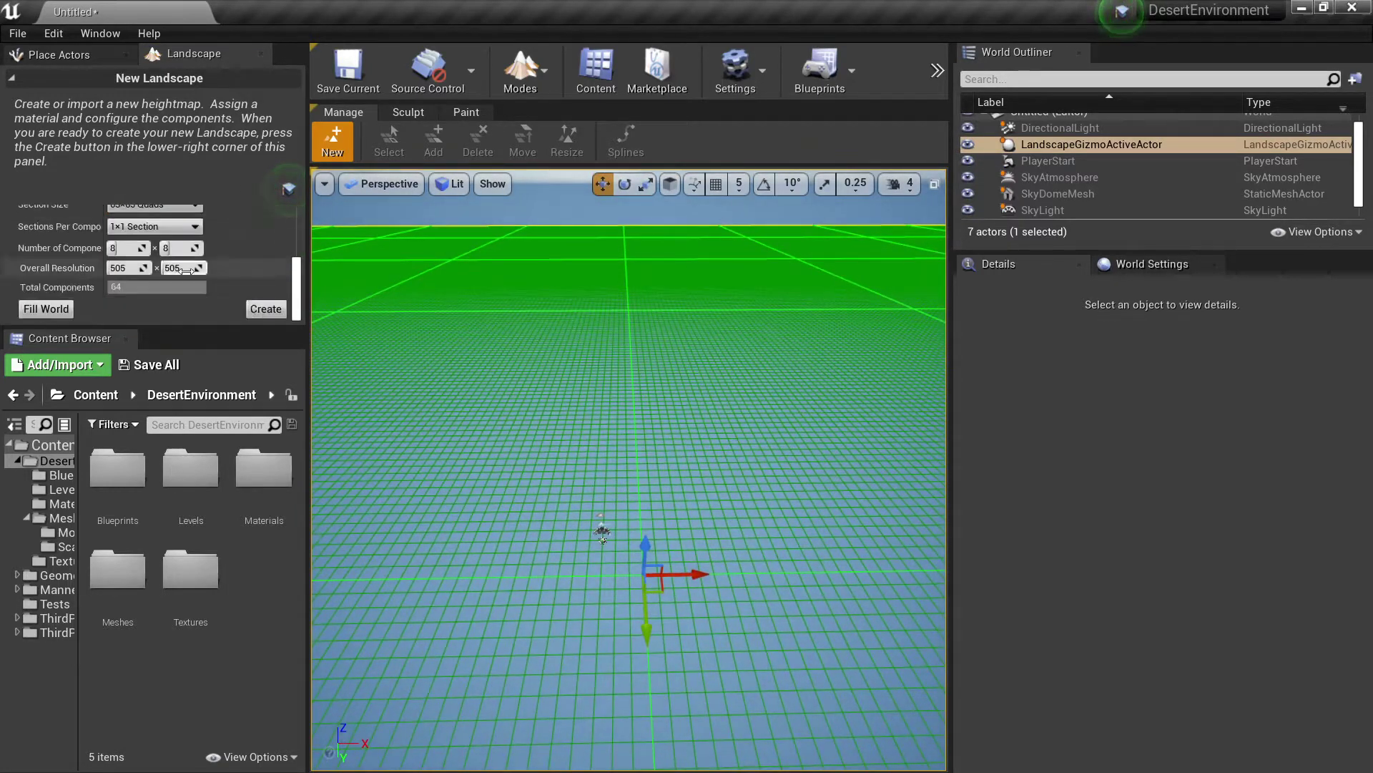
pyautogui.click(265, 309)
# Step: Return to selection mode and place a Water Body Ocean actor, found by searching "water", on the landscape
pyautogui.press('s')
pyautogui.moveTo(628, 469); pyautogui.dragTo(673, 438, button='right')
pyautogui.press('w')
pyautogui.press('w')
pyautogui.moveTo(546, 299); pyautogui.dragTo(532, 305, button='right')
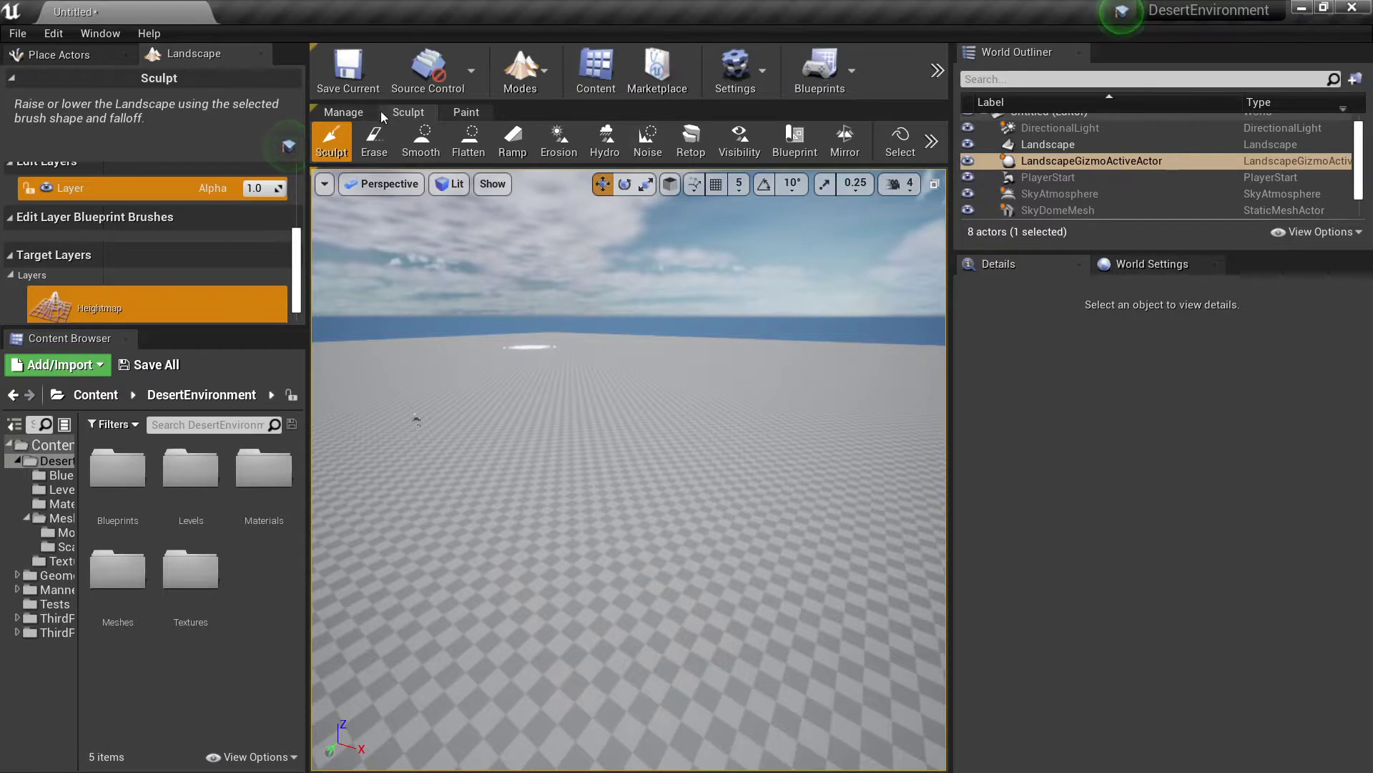
pyautogui.hotkey('shift', '1')
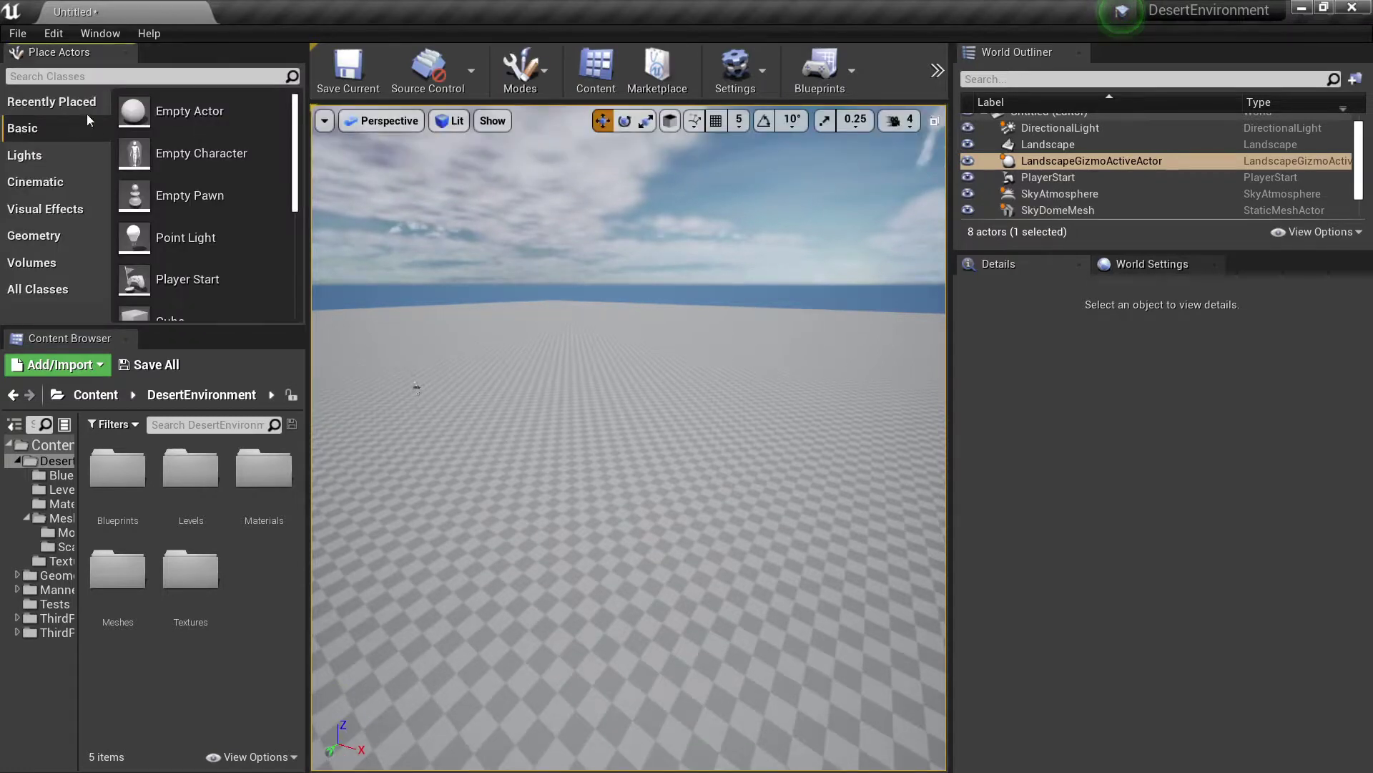
pyautogui.click(84, 75)
pyautogui.write('water')
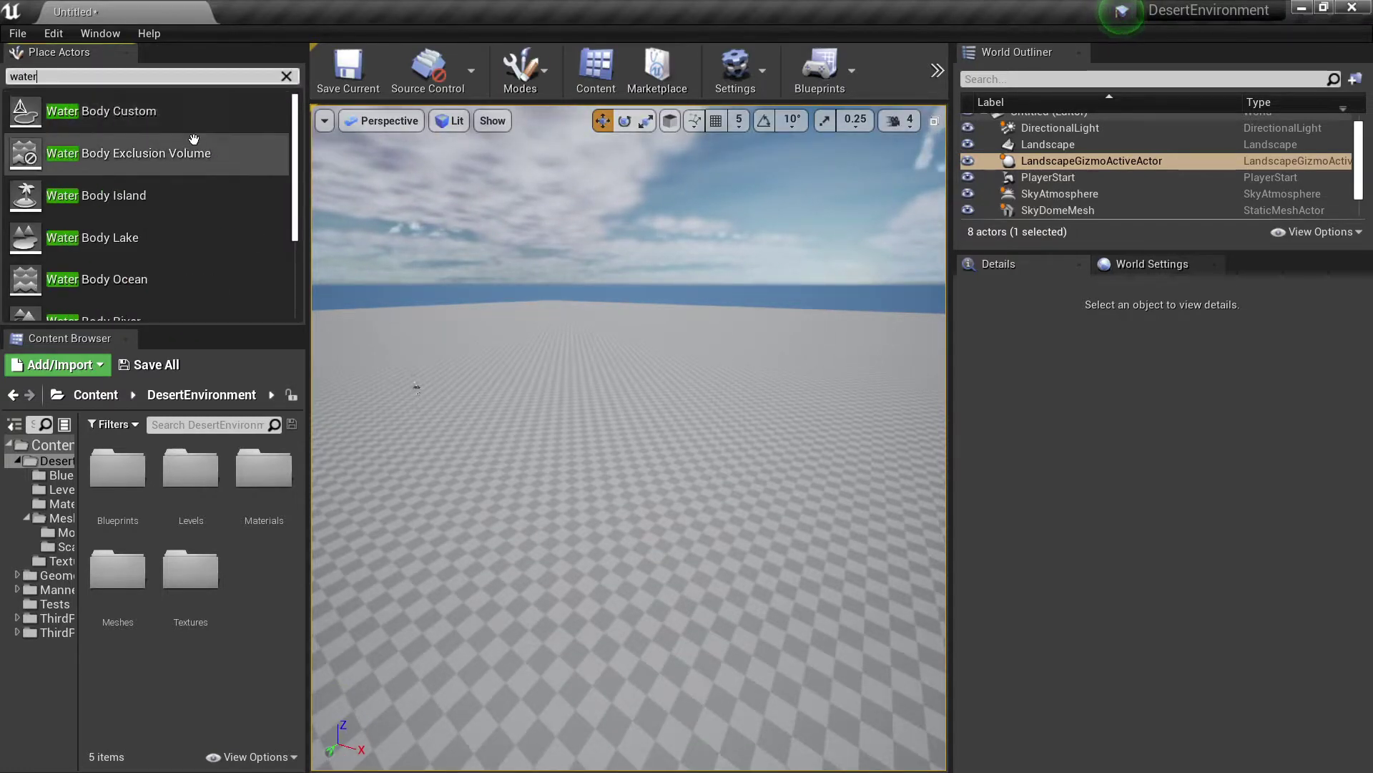
pyautogui.scroll(-2, 193, 139)
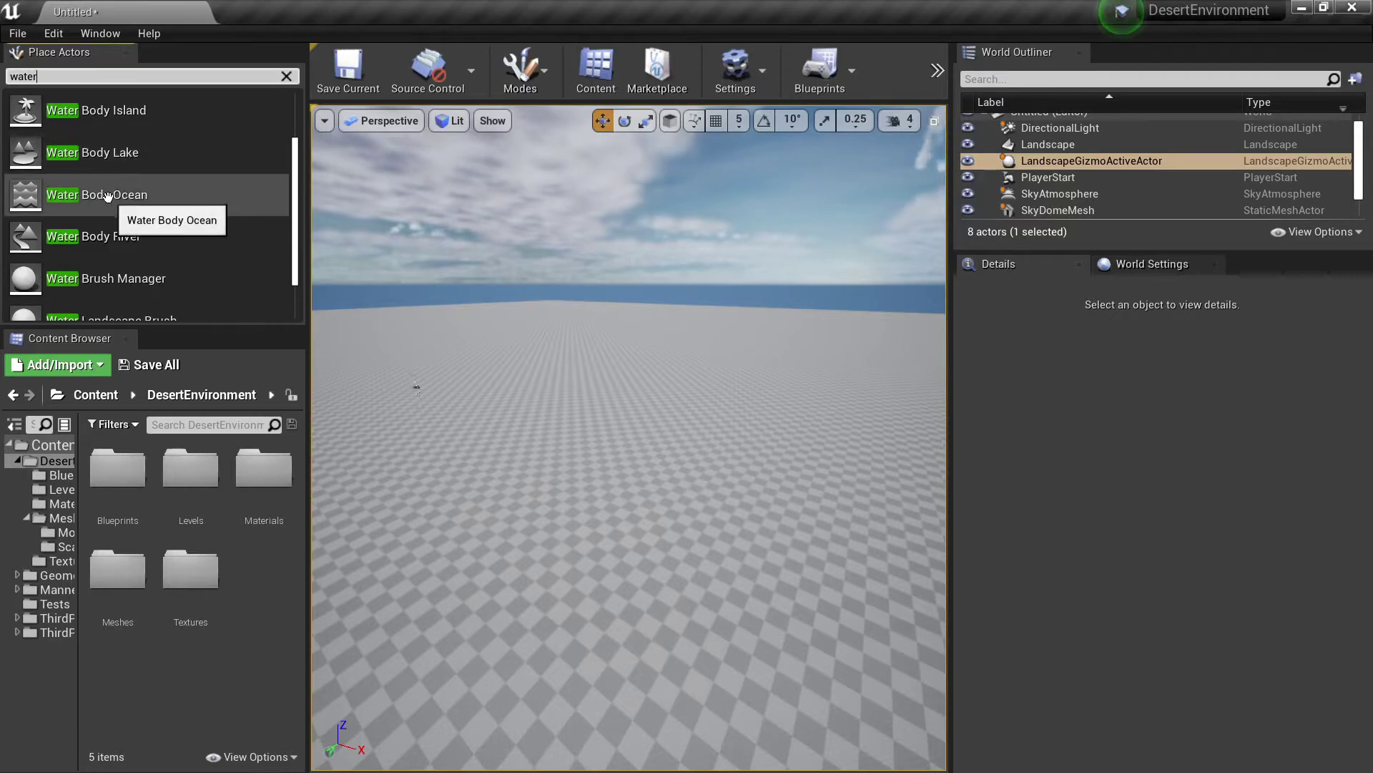
pyautogui.moveTo(108, 196); pyautogui.dragTo(607, 446)
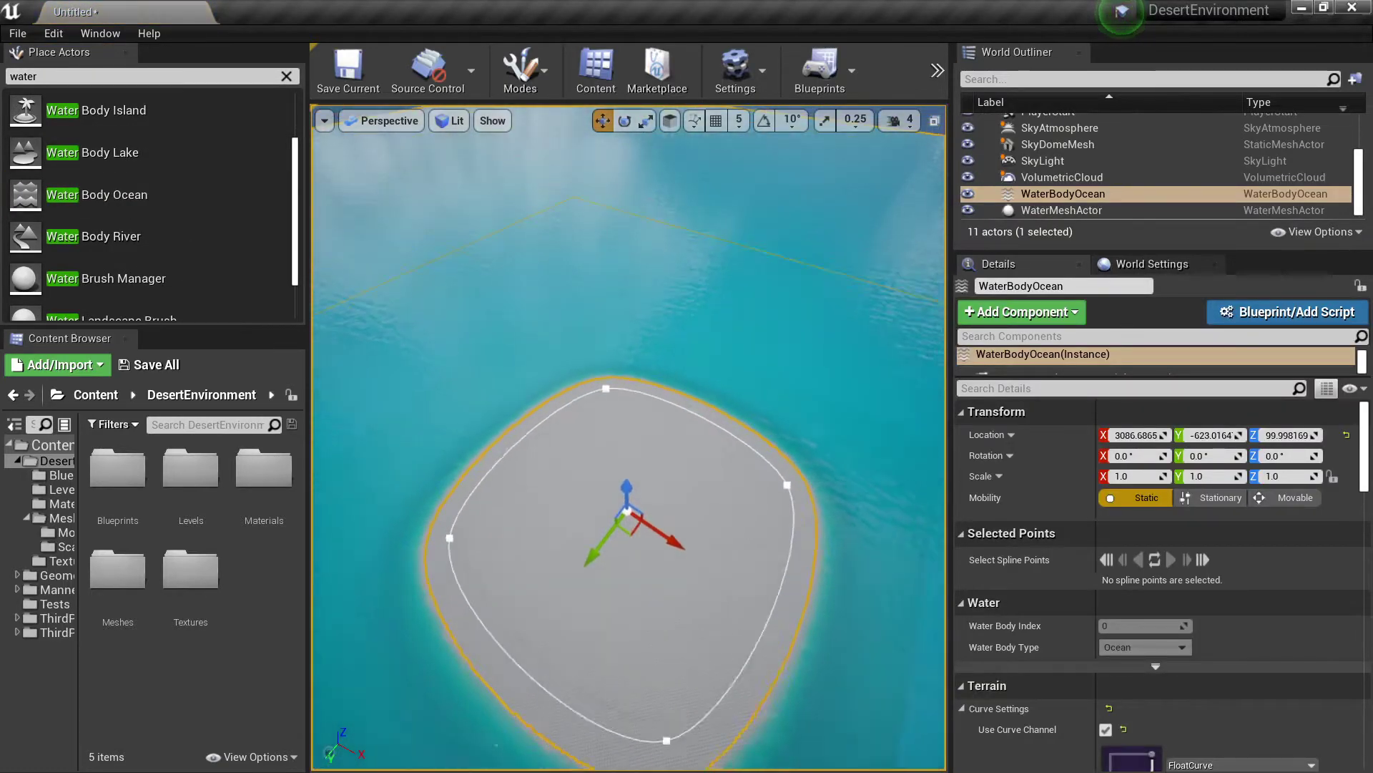
# Step: Examine the ocean and its island from above and below the water surface
pyautogui.moveTo(607, 445); pyautogui.dragTo(908, 361, button='right')
pyautogui.press('a')
pyautogui.press('q')
pyautogui.press('e')
pyautogui.press('q')
pyautogui.press('w')
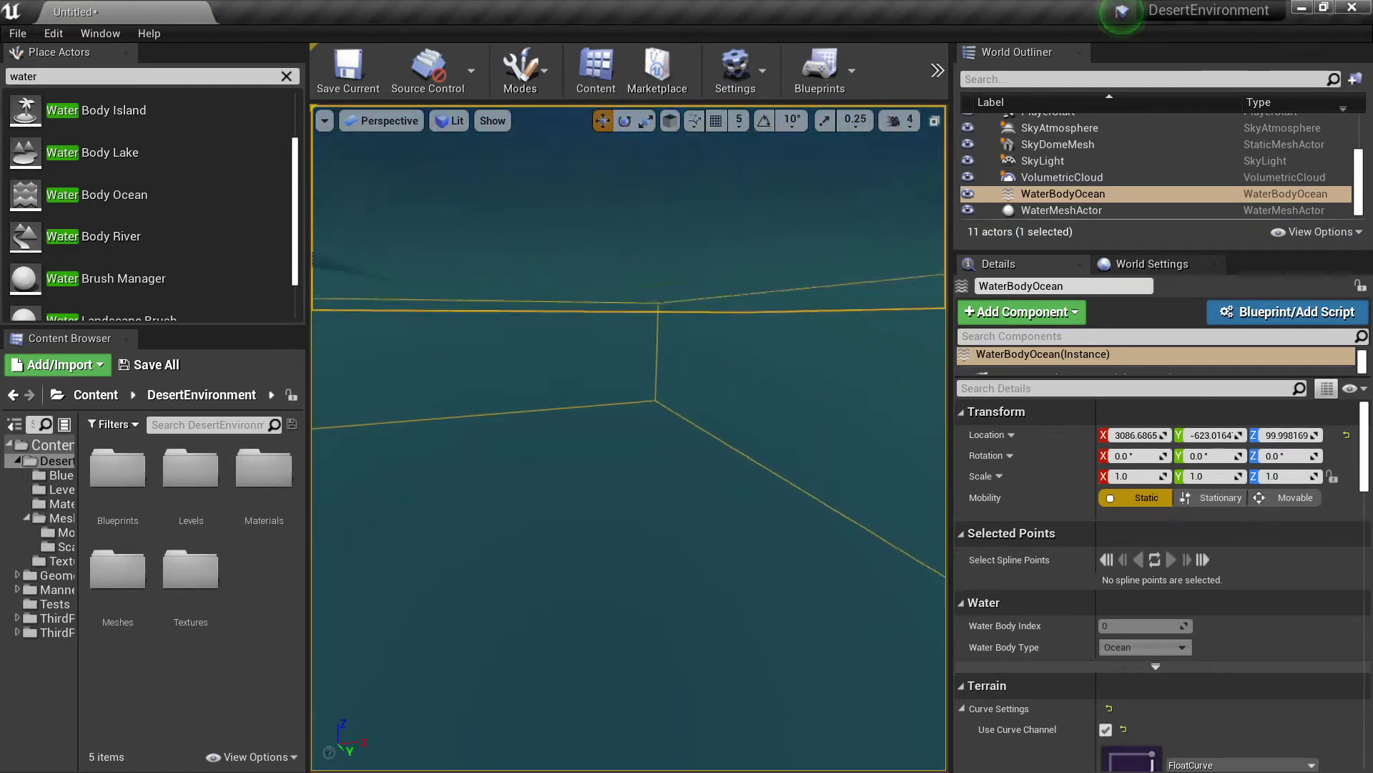
pyautogui.moveTo(617, 426)
pyautogui.mouseDown(button='right')
pyautogui.moveTo(559, 408)
pyautogui.moveTo(625, 414)
pyautogui.mouseUp(button='right')
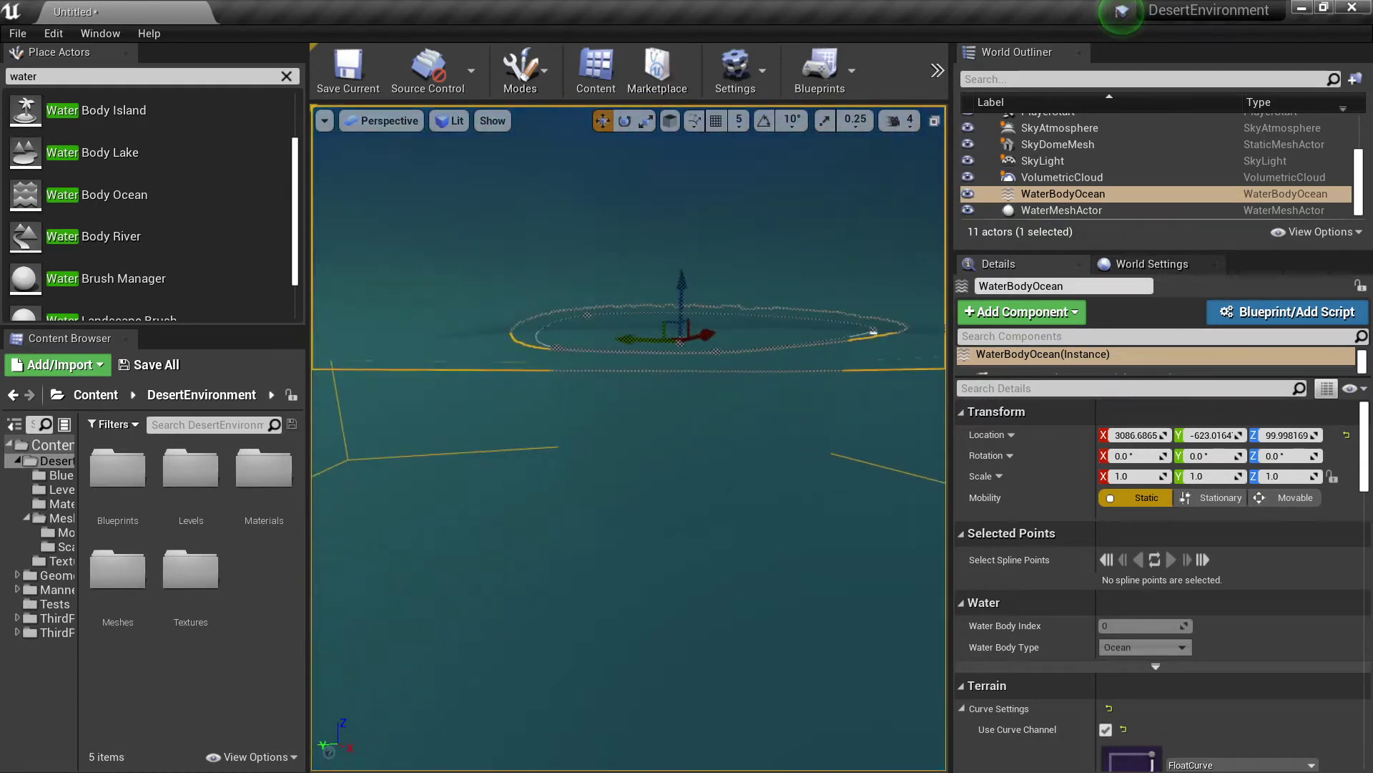
pyautogui.moveTo(625, 414); pyautogui.dragTo(698, 405, button='right')
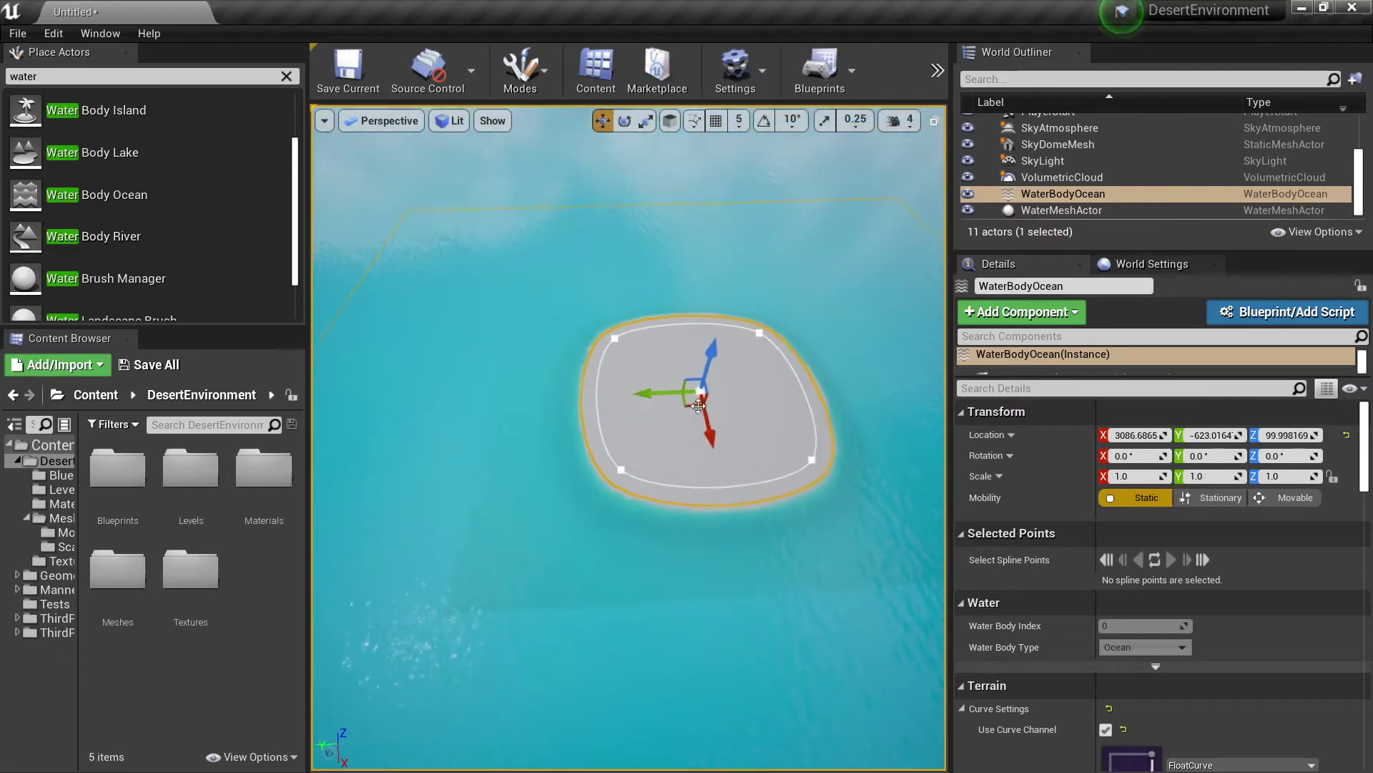
# Step: Move the ocean's spline point 2 outward to about X -12824, Y 16238 to extend the island
pyautogui.click(620, 467)
pyautogui.moveTo(633, 464); pyautogui.dragTo(667, 475, button='right')
pyautogui.moveTo(653, 471); pyautogui.dragTo(565, 470)
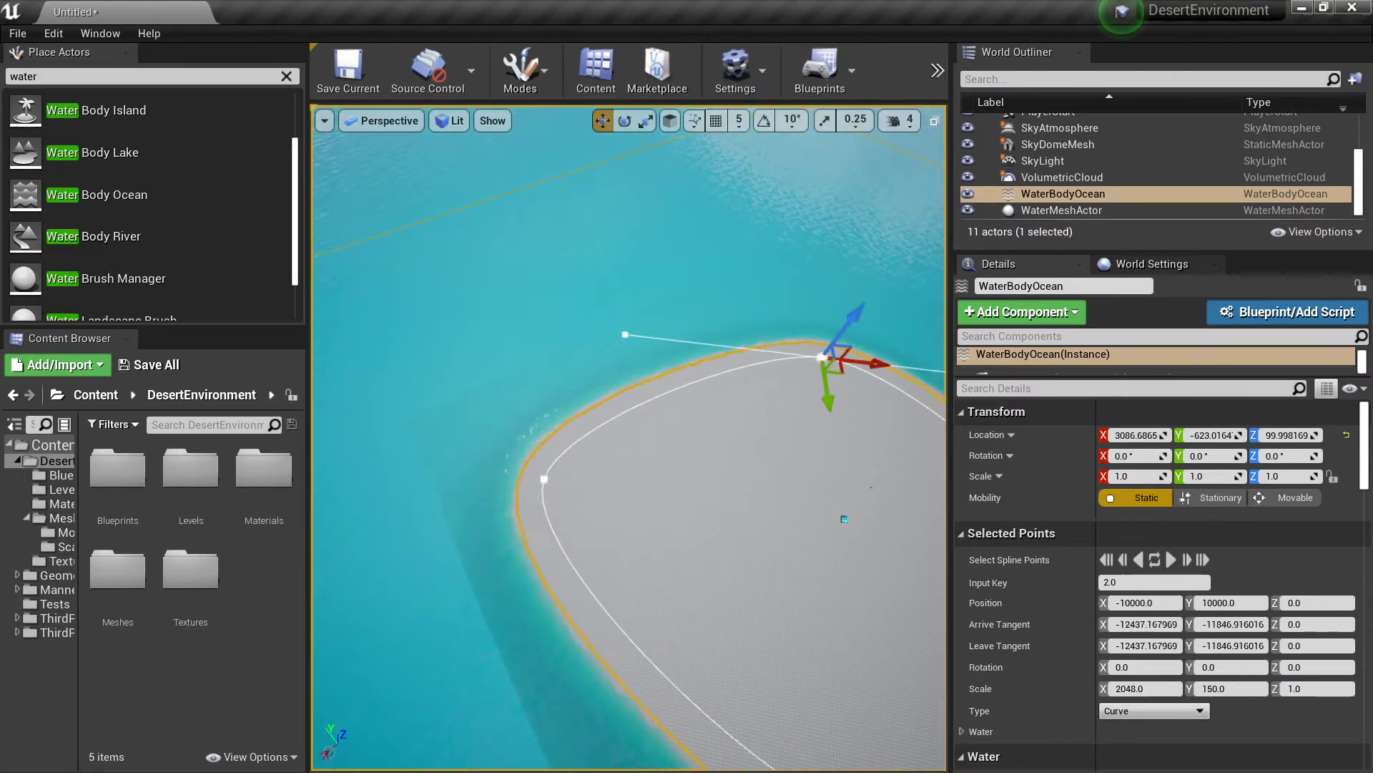
pyautogui.moveTo(724, 334); pyautogui.dragTo(752, 336, button='right')
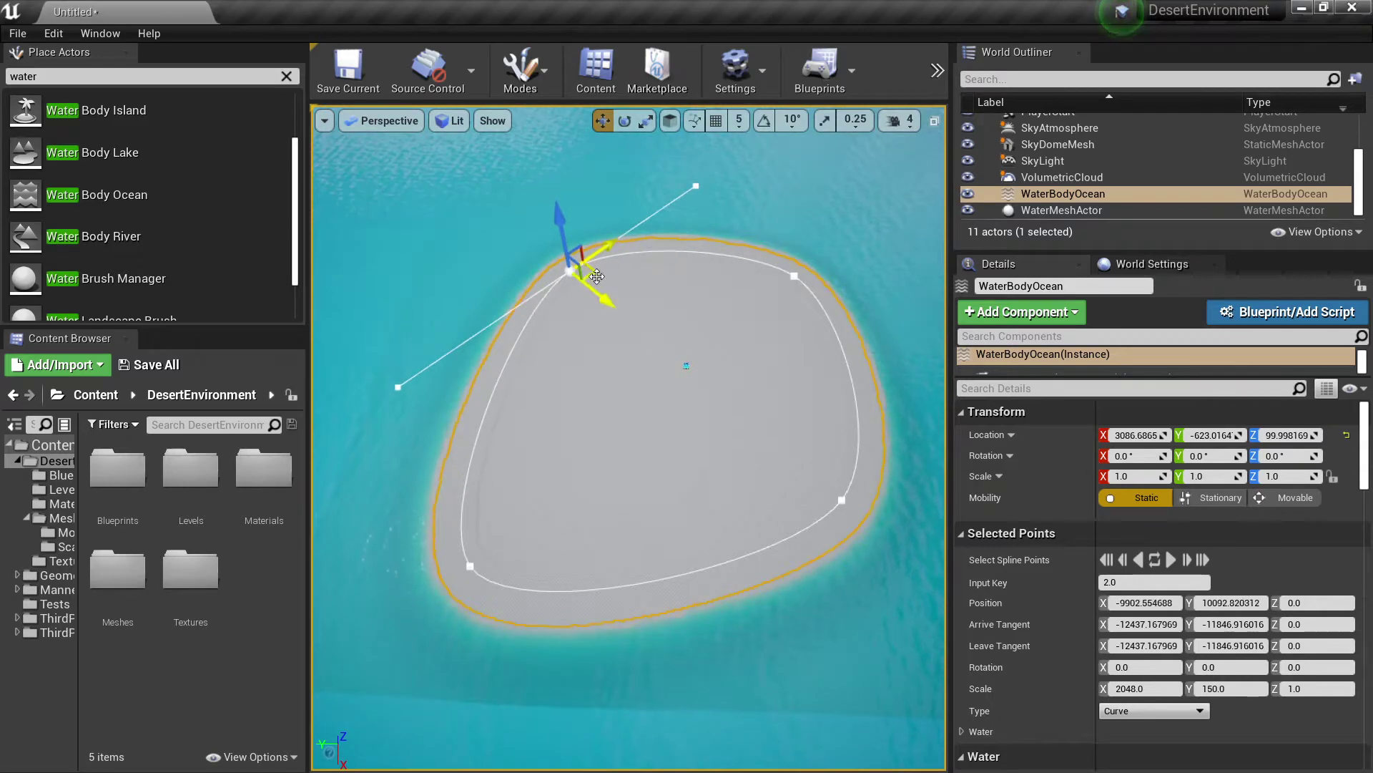
pyautogui.moveTo(597, 275); pyautogui.dragTo(530, 248)
# Step: Move the ocean's spline point 3 to about X -12305, Y -16069 and pull the adjacent nearer point outward
pyautogui.moveTo(711, 324); pyautogui.dragTo(761, 294, button='right')
pyautogui.moveTo(690, 381); pyautogui.dragTo(723, 411, button='right')
pyautogui.moveTo(736, 332); pyautogui.dragTo(764, 361, button='right')
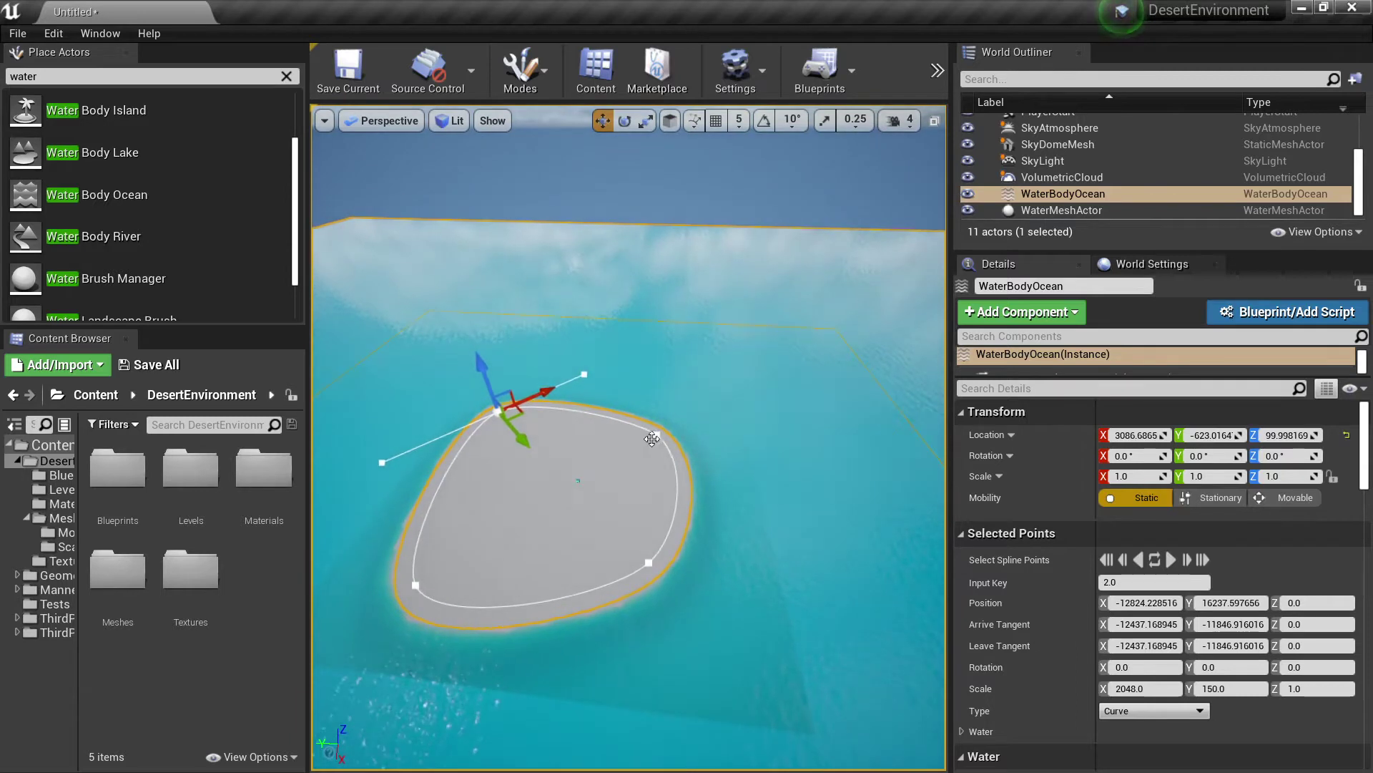
pyautogui.moveTo(656, 450); pyautogui.dragTo(800, 384)
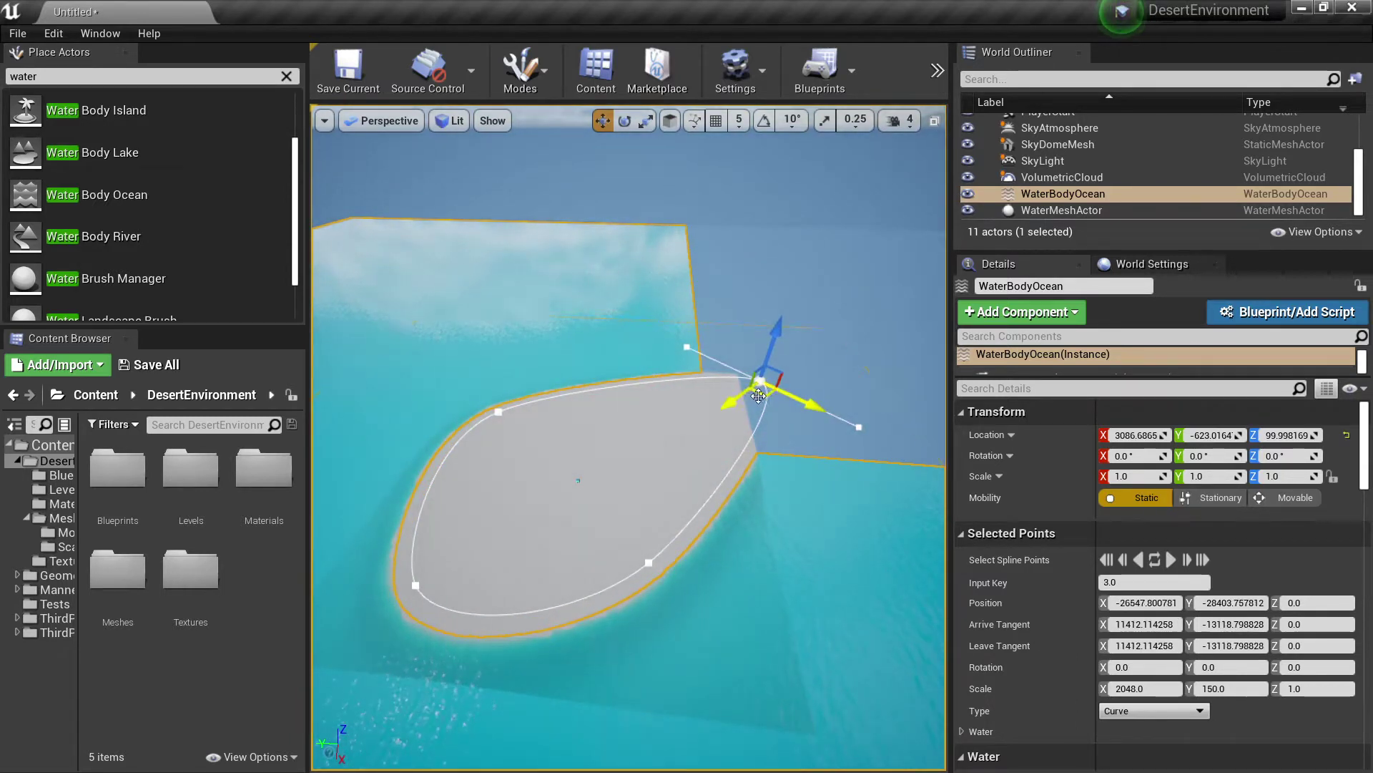
pyautogui.moveTo(704, 446); pyautogui.dragTo(659, 470)
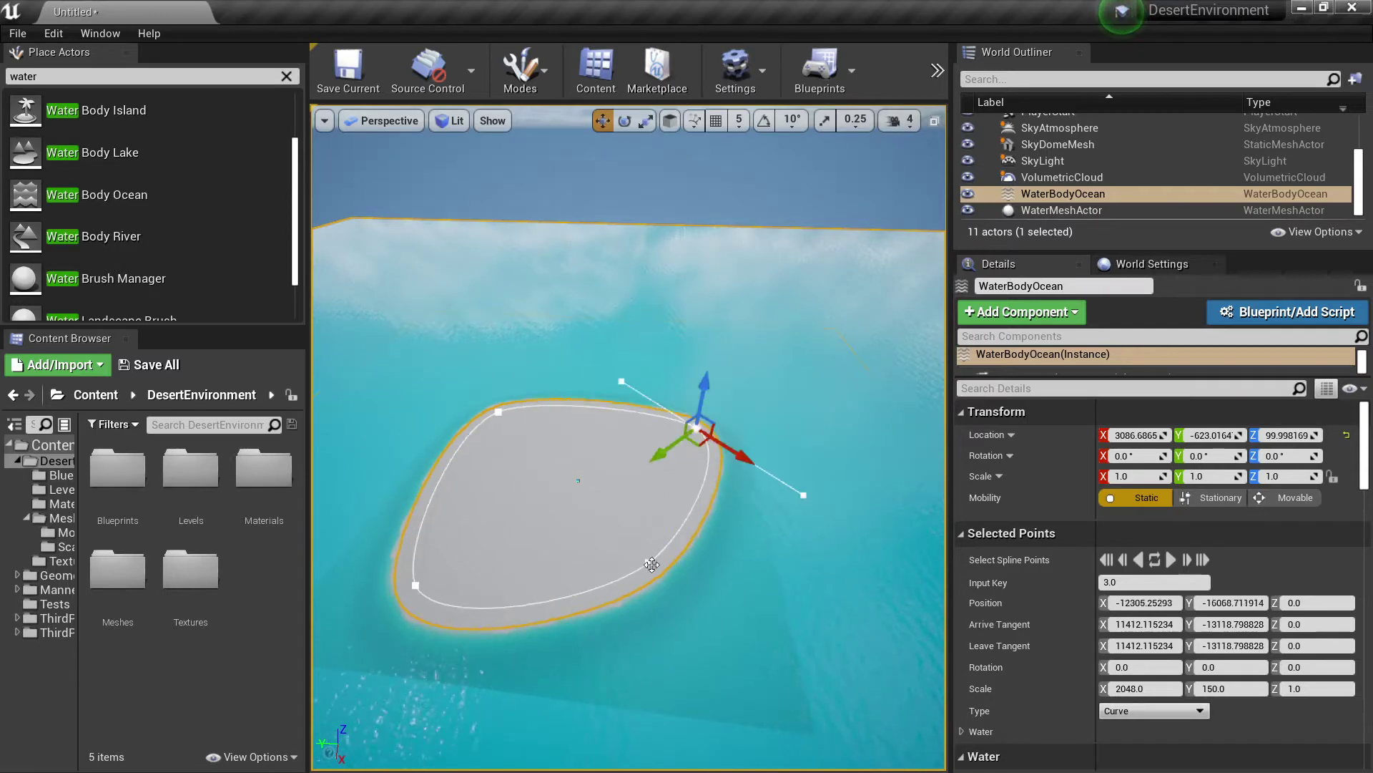
pyautogui.moveTo(642, 572); pyautogui.dragTo(691, 609)
# Step: Examine the reshaped shoreline and the ocean waves from close above the island
pyautogui.press('w')
pyautogui.moveTo(637, 552); pyautogui.dragTo(837, 479, button='right')
pyautogui.moveTo(630, 436); pyautogui.dragTo(573, 460, button='right')
pyautogui.press('w')
pyautogui.click(565, 447)
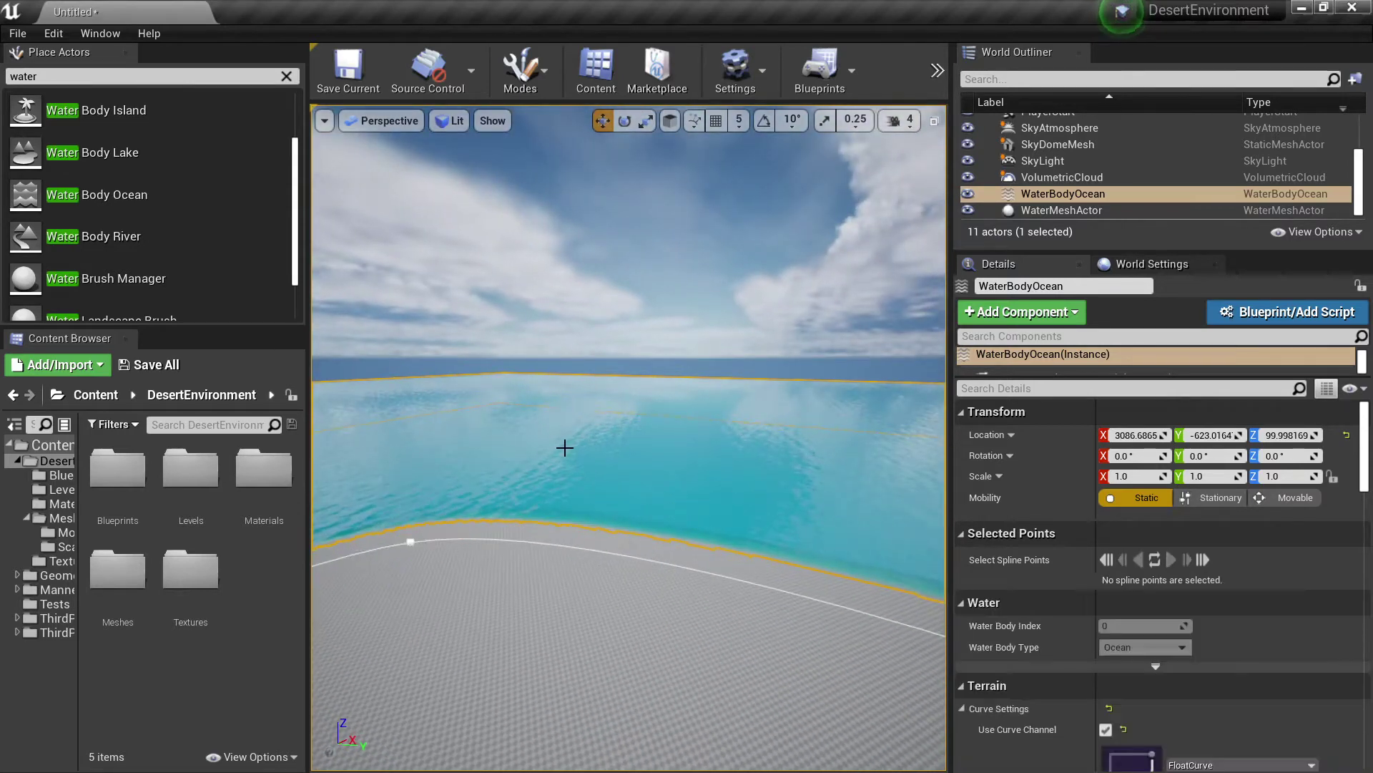
pyautogui.moveTo(794, 400); pyautogui.dragTo(769, 420, button='right')
pyautogui.press('w')
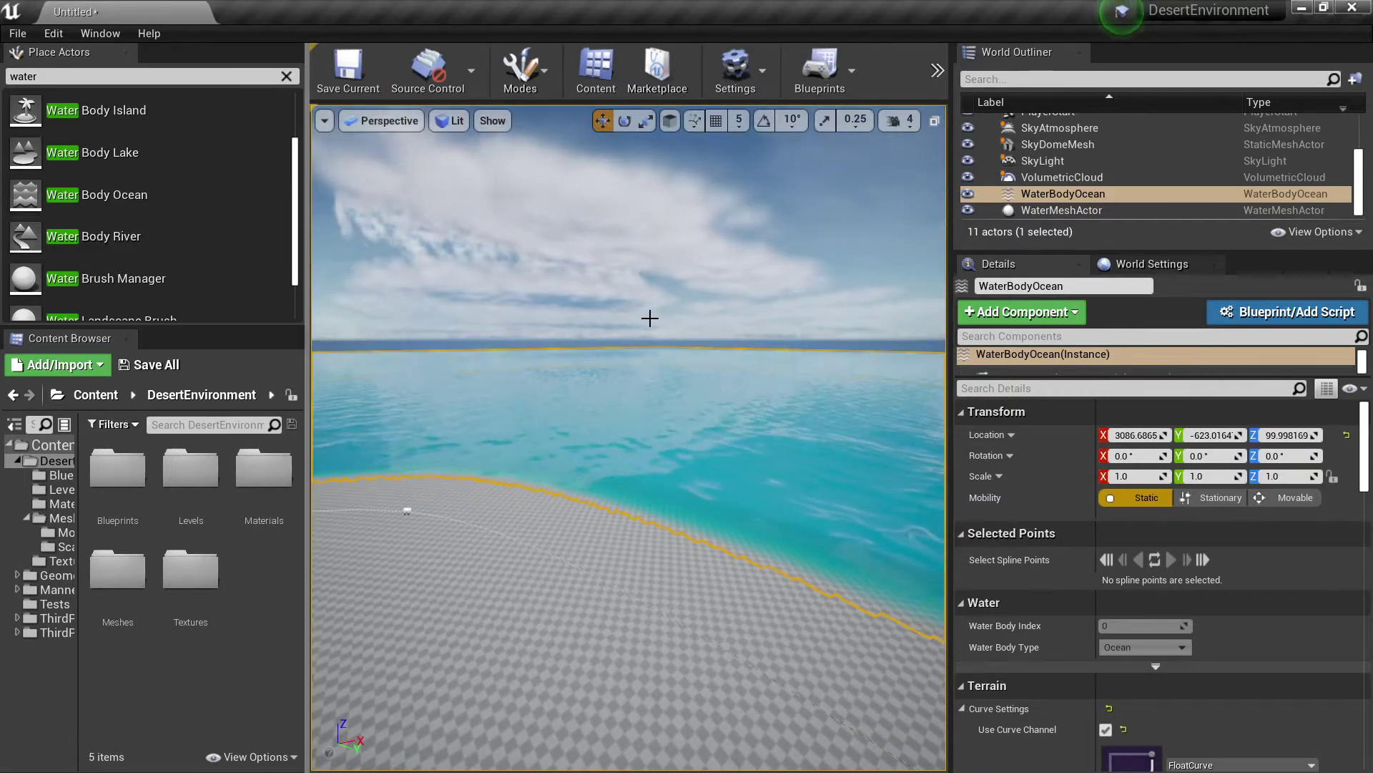
pyautogui.moveTo(650, 315); pyautogui.dragTo(644, 343, button='right')
# Step: Place a Water Body River running from the island into the ocean and extend its start point inland to about X -10807, Y 6177
pyautogui.press('f')
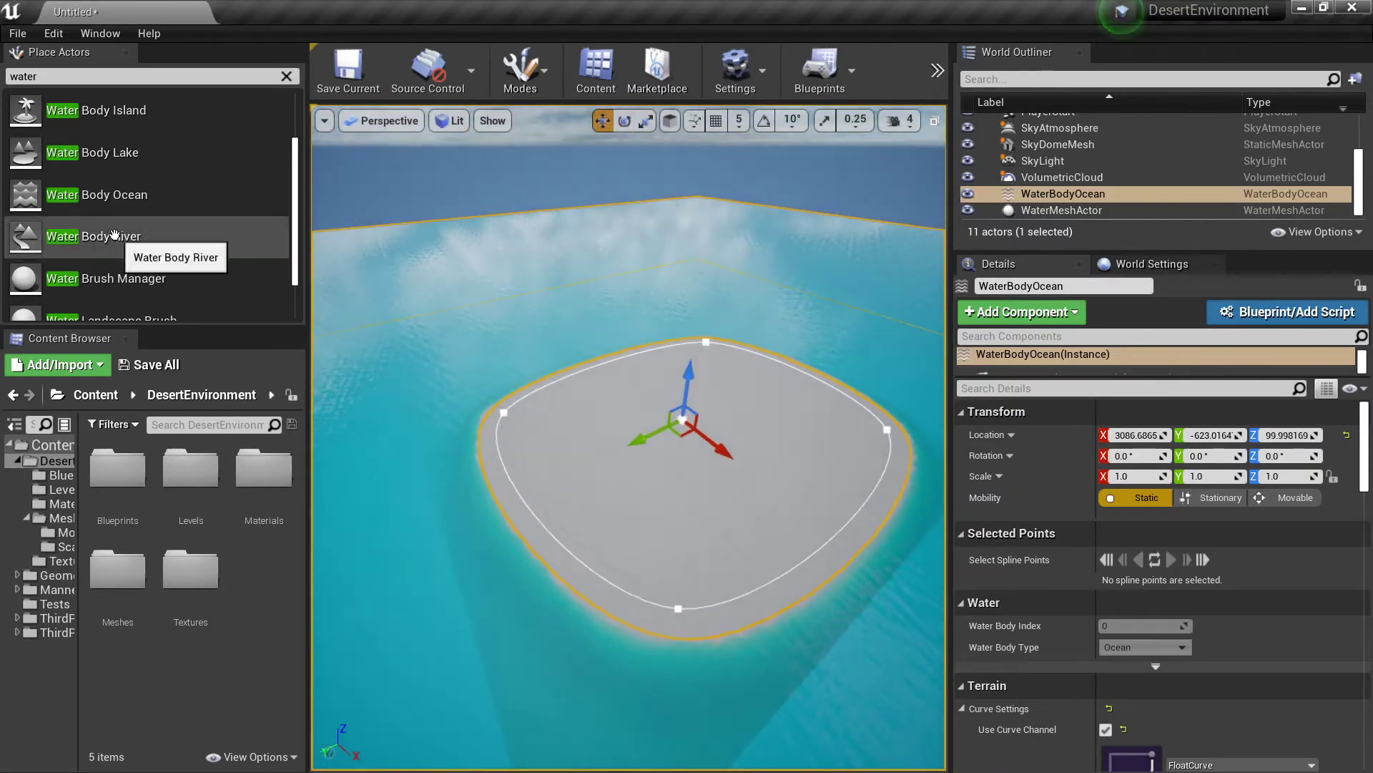
pyautogui.moveTo(114, 235); pyautogui.dragTo(745, 534)
pyautogui.moveTo(739, 483); pyautogui.dragTo(747, 494)
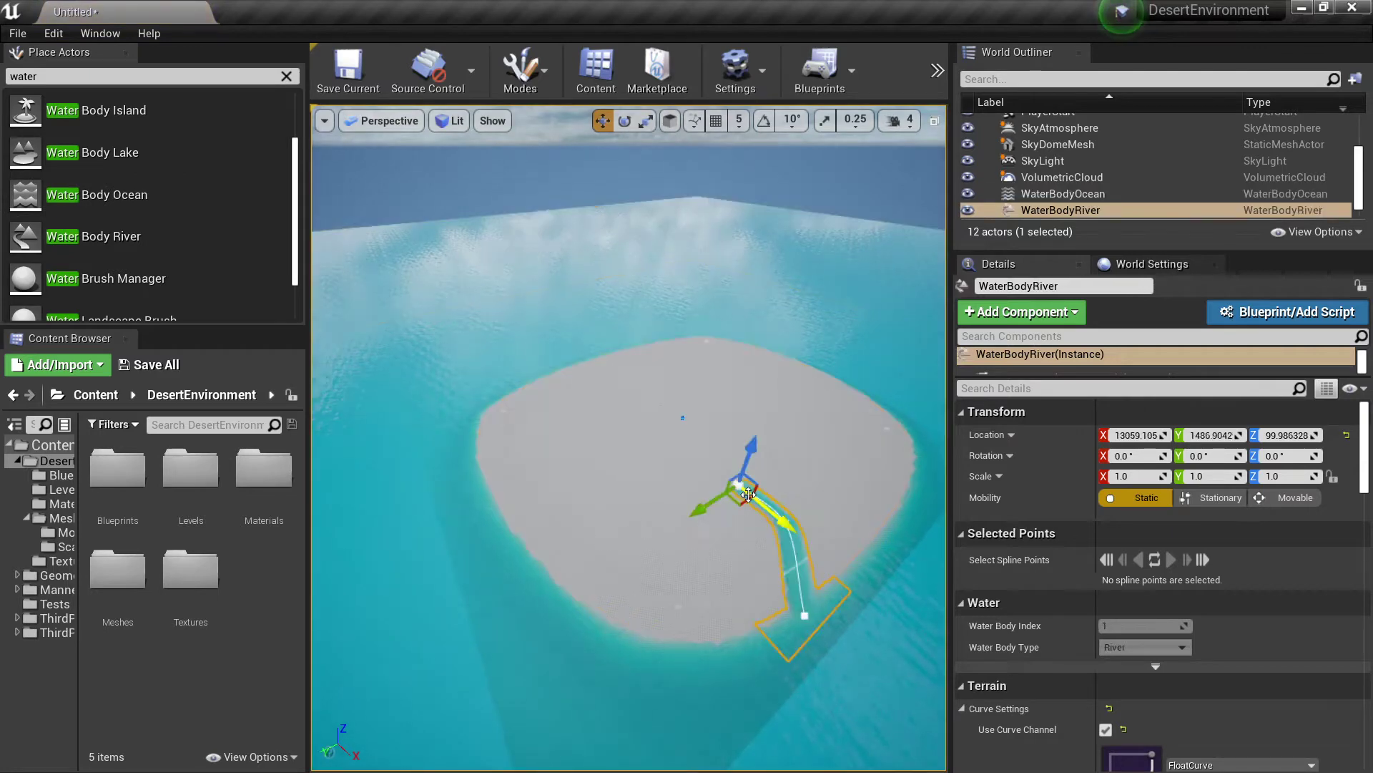
pyautogui.click(737, 487)
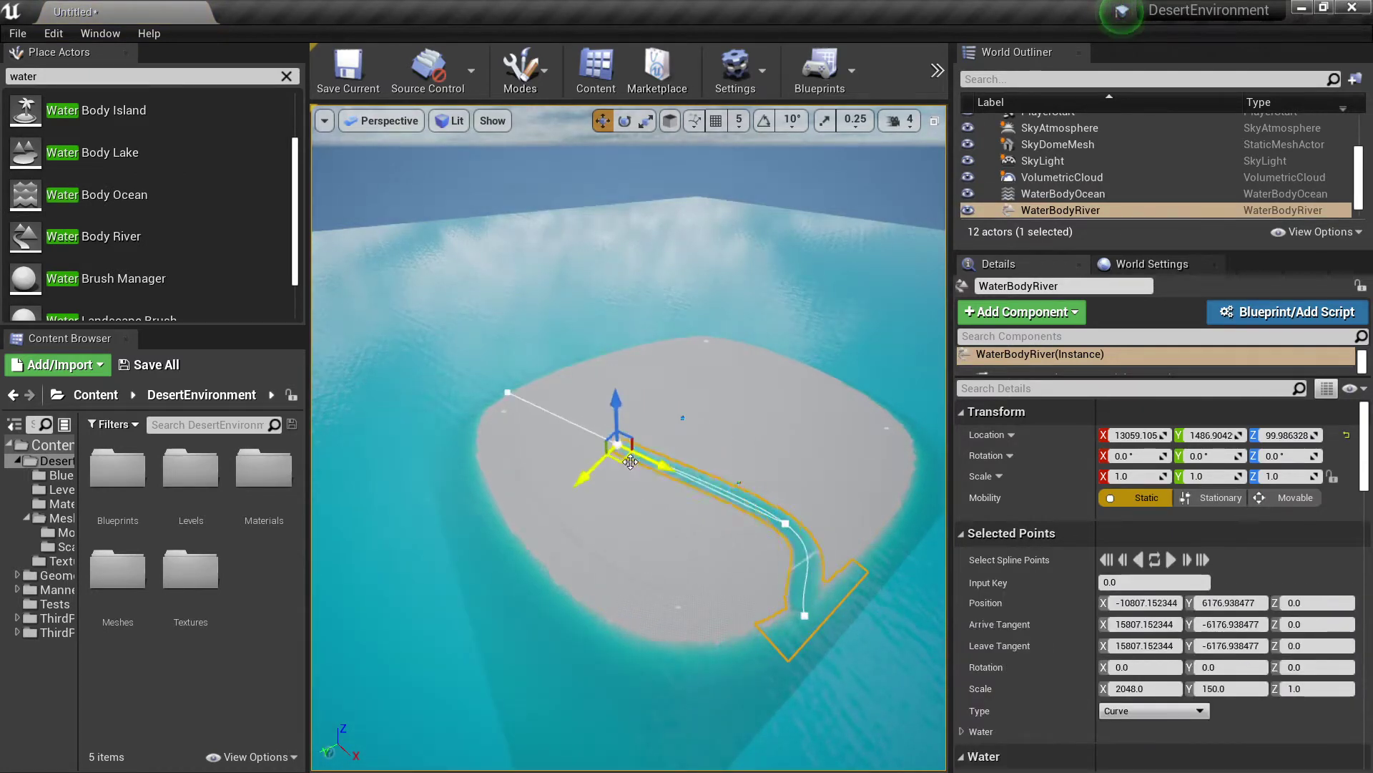
# Step: Move the river's middle spline point to about X 2097, Y -1609 to reshape its course
pyautogui.press('w')
pyautogui.moveTo(630, 461); pyautogui.dragTo(501, 461, button='right')
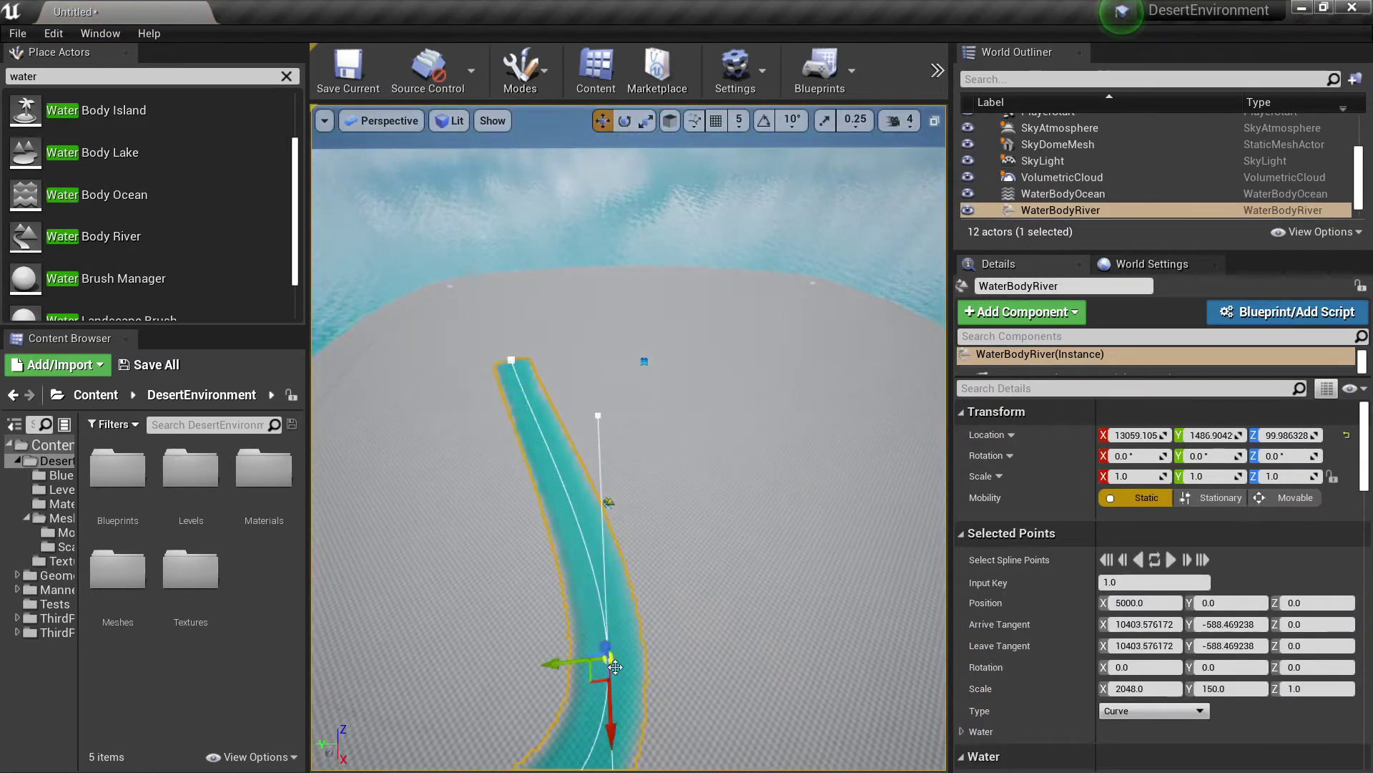
pyautogui.moveTo(597, 683); pyautogui.dragTo(643, 583)
# Step: Place a Water Body Lake at the river's inland end and adjust the position of its spline point 1
pyautogui.moveTo(643, 582); pyautogui.dragTo(536, 587, button='right')
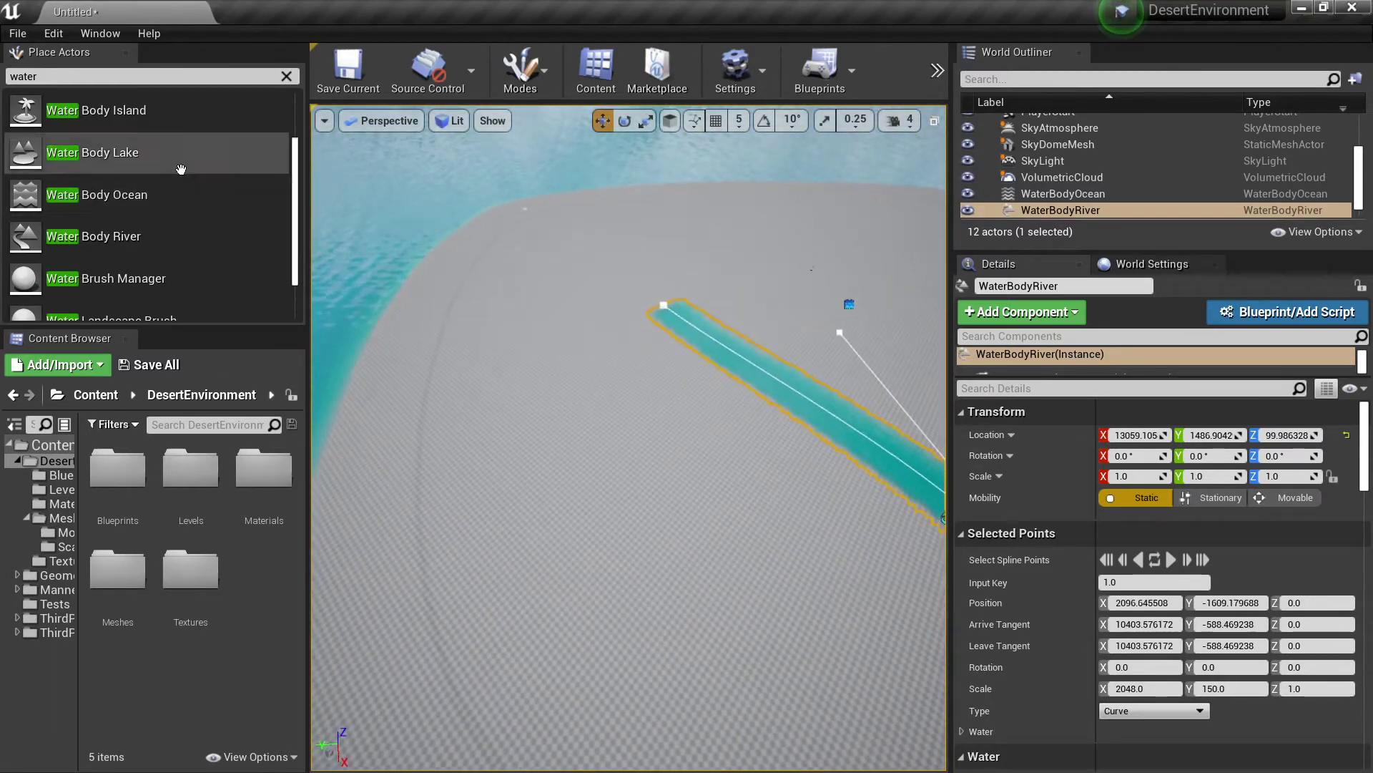
pyautogui.moveTo(181, 167); pyautogui.dragTo(647, 247)
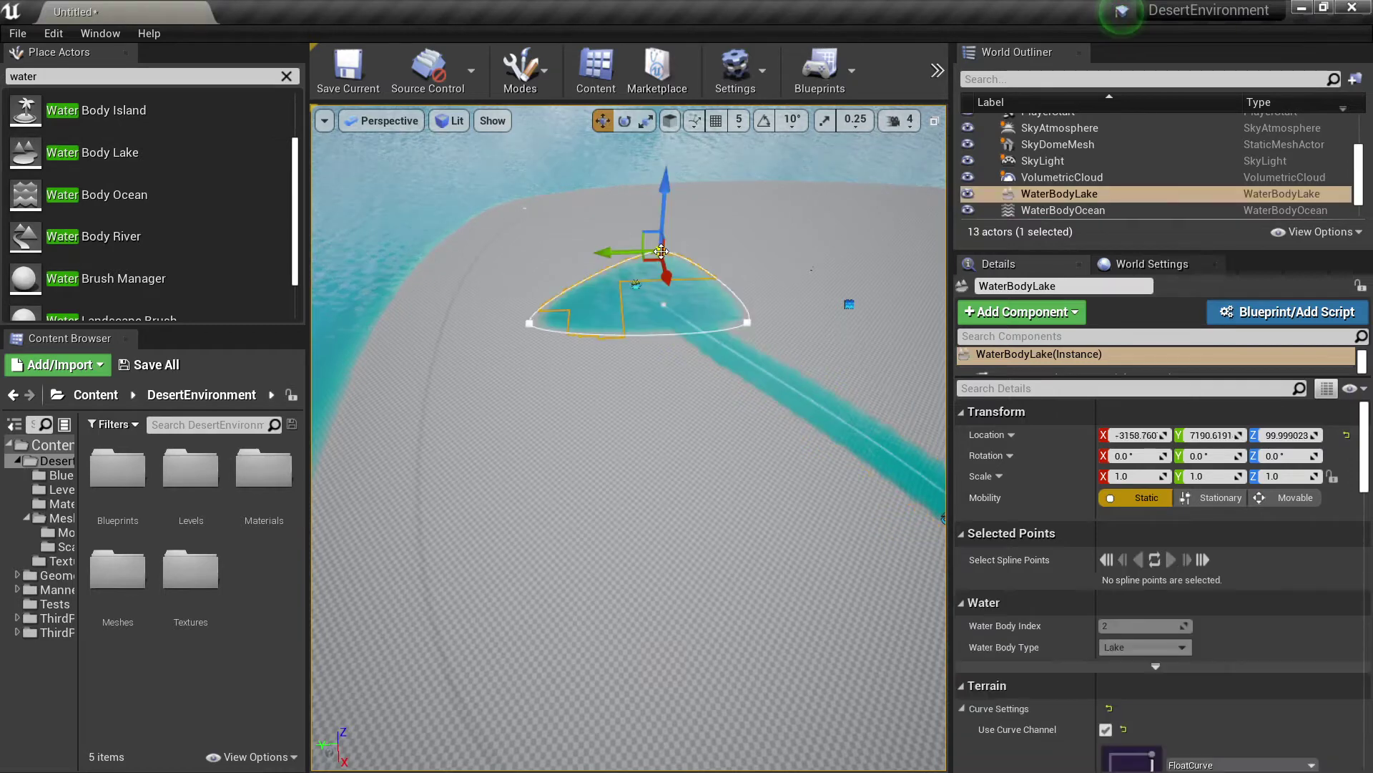
pyautogui.click(717, 367)
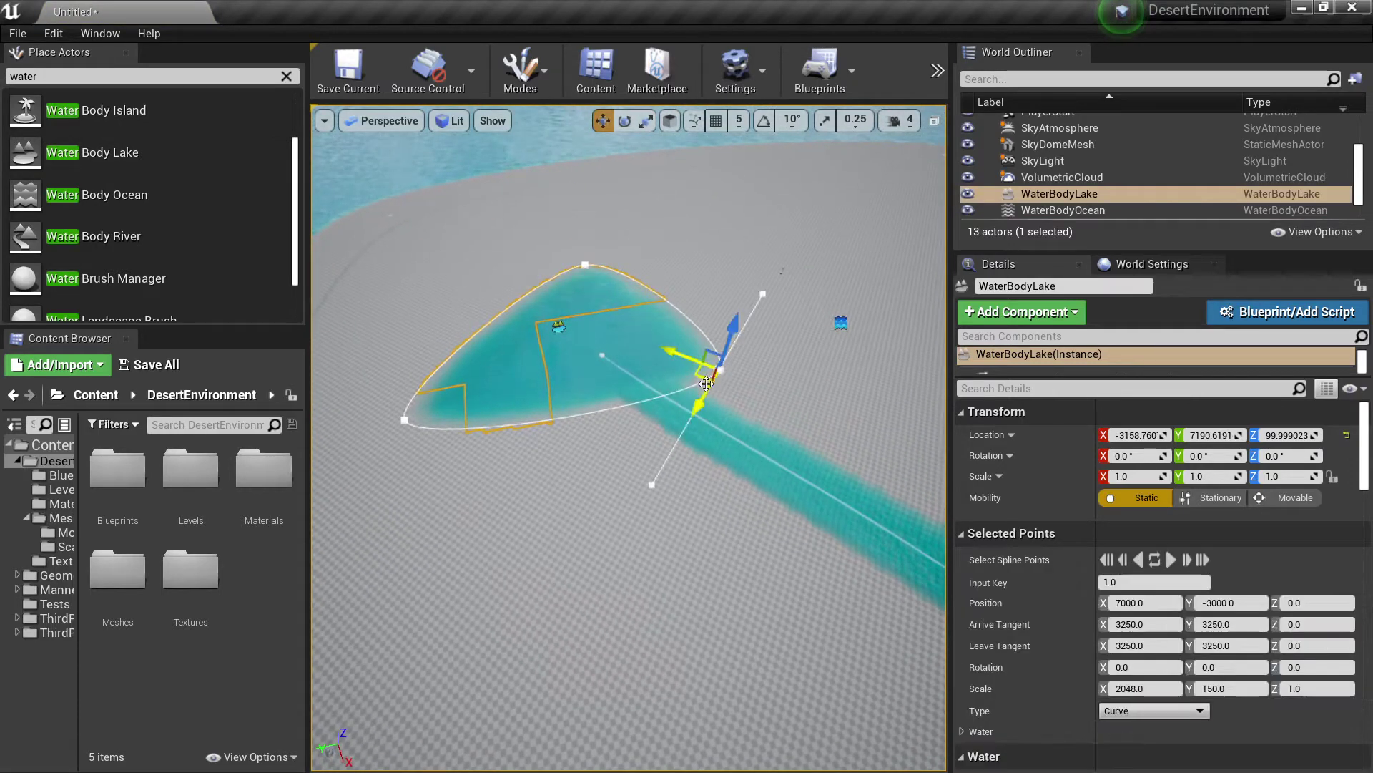
pyautogui.moveTo(717, 367); pyautogui.dragTo(739, 385)
# Step: Select the ocean and examine the river mouth, shoreline and open water around the island
pyautogui.moveTo(738, 385); pyautogui.dragTo(683, 318, button='right')
pyautogui.moveTo(720, 430); pyautogui.dragTo(809, 432, button='right')
pyautogui.click(853, 429)
pyautogui.click(1085, 217)
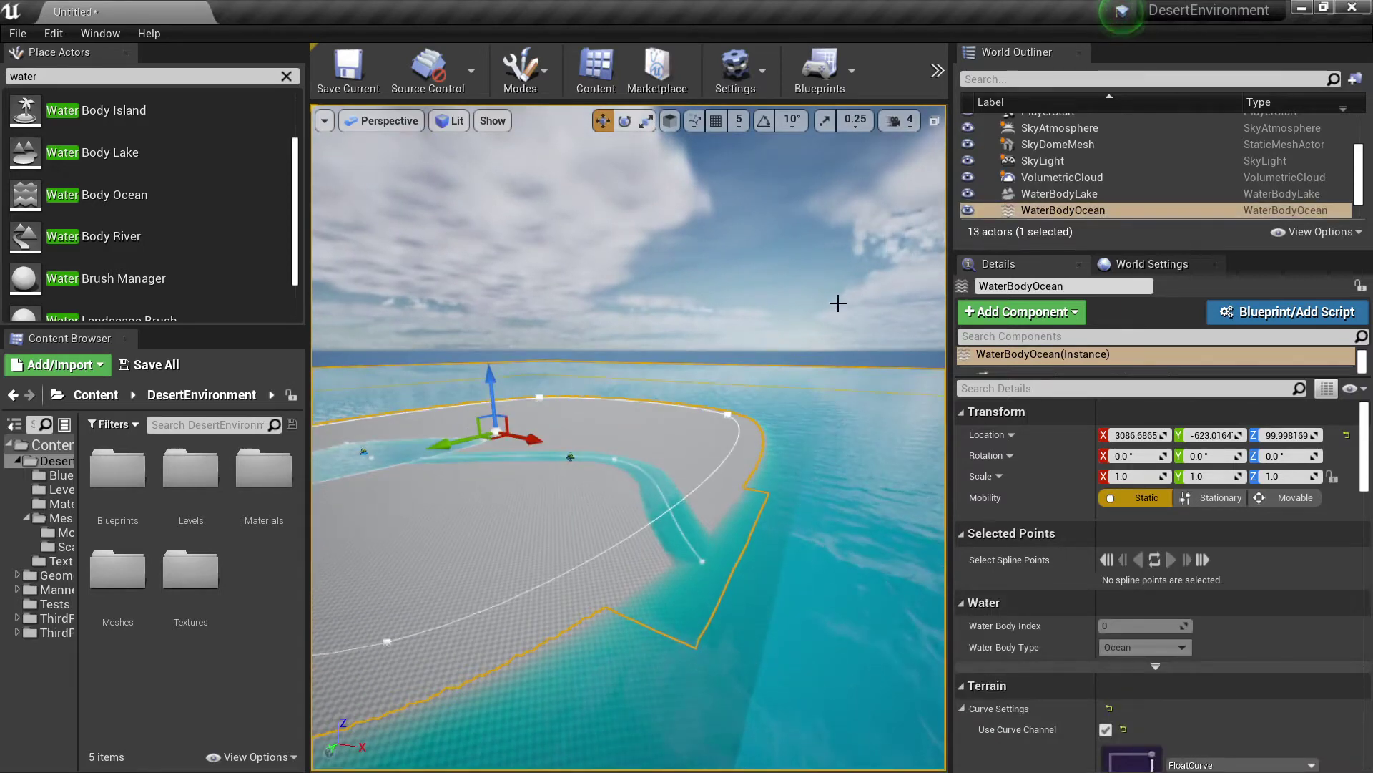
pyautogui.moveTo(822, 483); pyautogui.dragTo(908, 481, button='right')
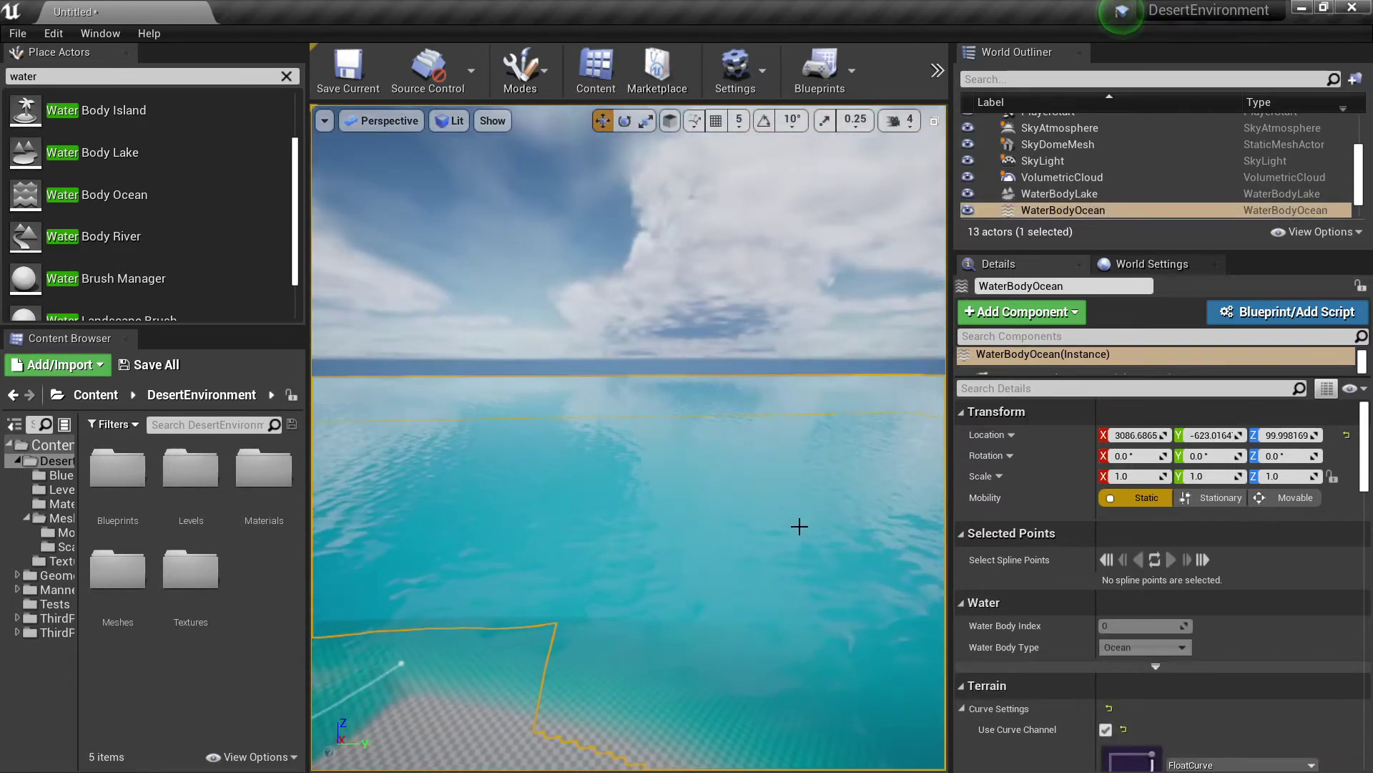
pyautogui.click(797, 524)
pyautogui.moveTo(797, 524); pyautogui.dragTo(745, 533, button='right')
pyautogui.click(744, 534)
pyautogui.moveTo(892, 530)
pyautogui.mouseDown(button='right')
pyautogui.moveTo(801, 543)
pyautogui.moveTo(892, 530)
pyautogui.mouseUp(button='right')
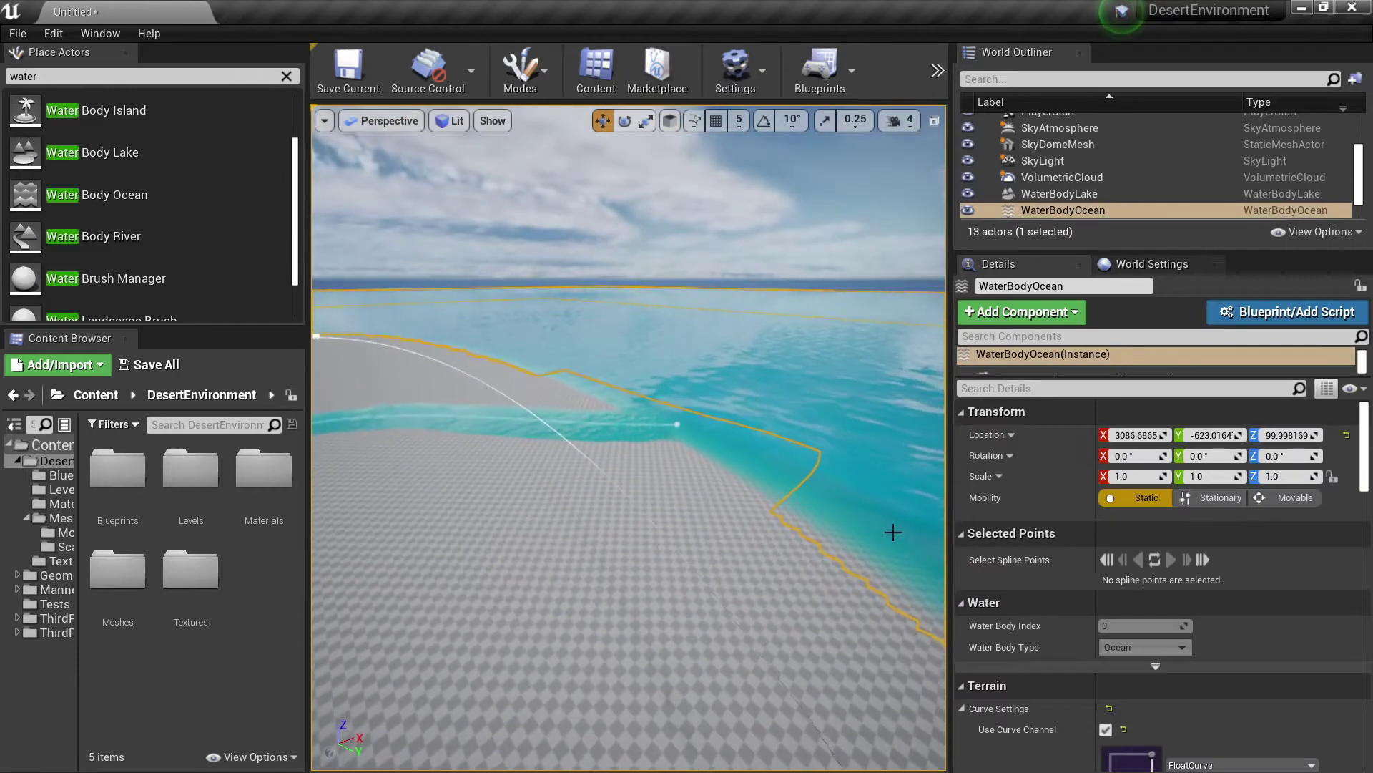
# Step: Examine the ocean's Terrain curve settings and the seabed slope below the water surface
pyautogui.scroll(-4, 1037, 532)
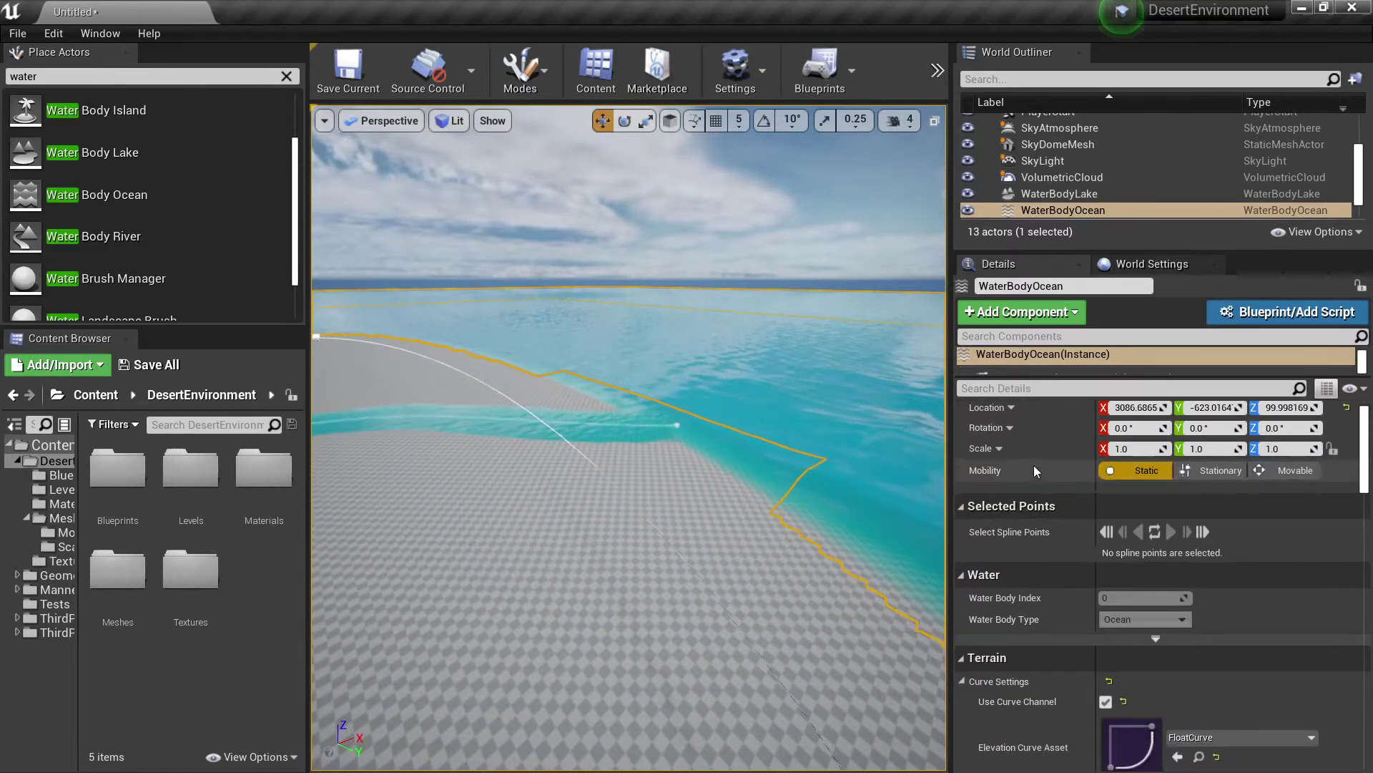
pyautogui.scroll(-3, 1035, 533)
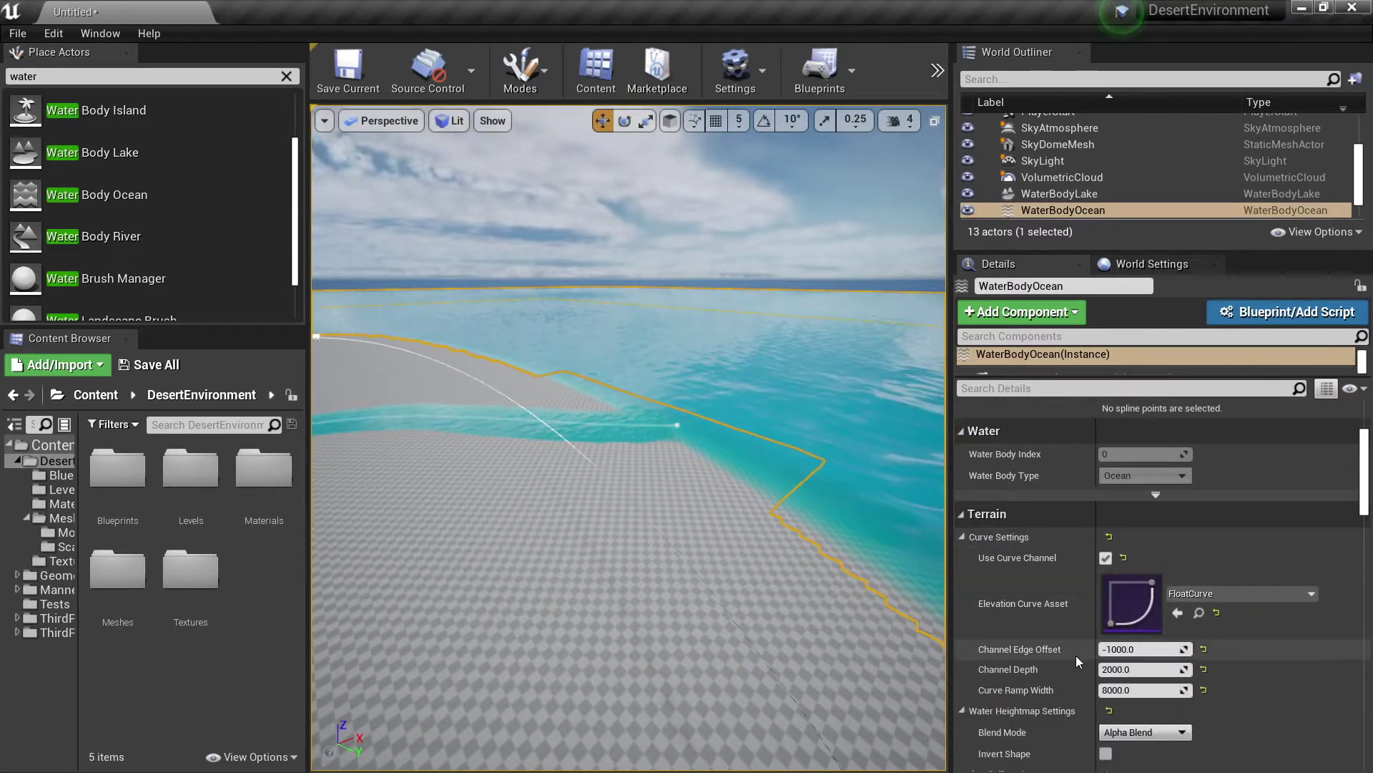
pyautogui.scroll(-2, 1143, 590)
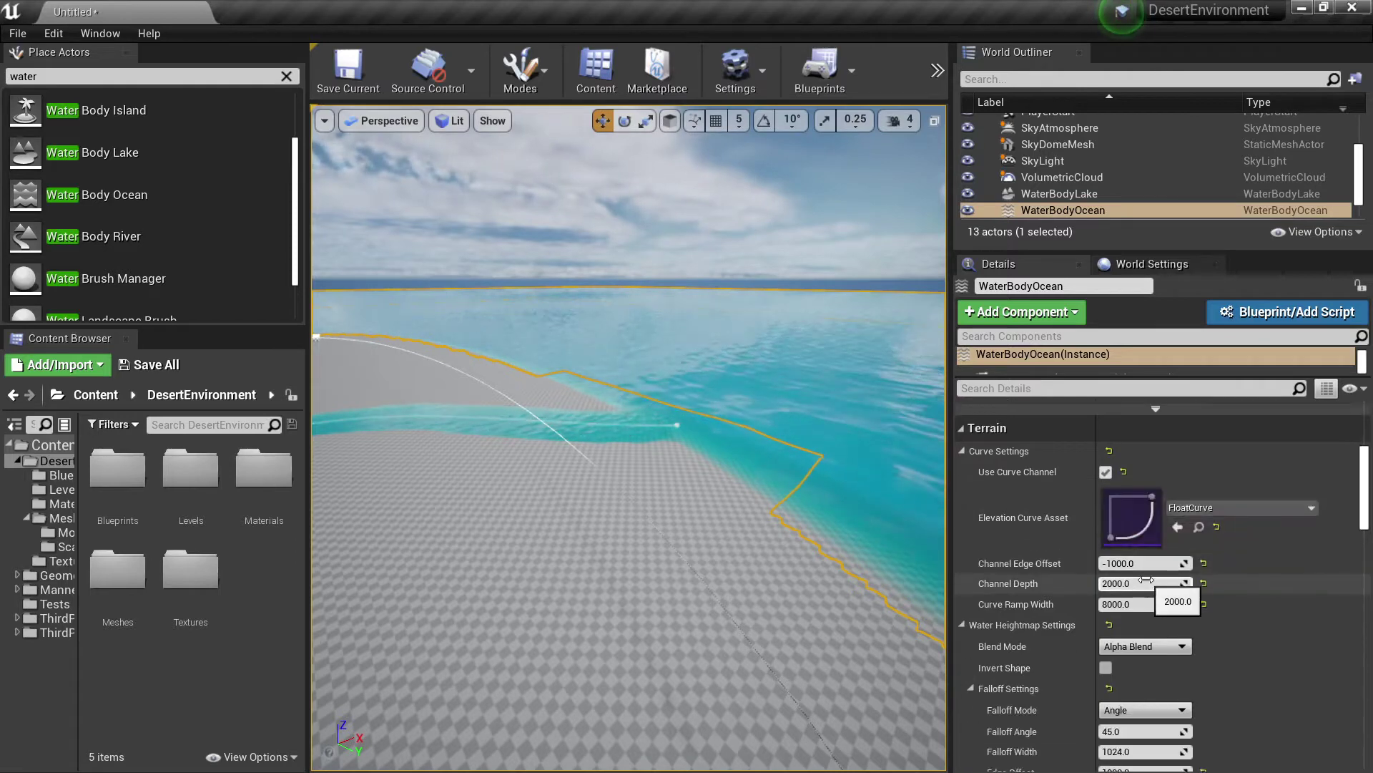
pyautogui.press('w')
pyautogui.moveTo(822, 458); pyautogui.dragTo(676, 415, button='right')
pyautogui.press('w')
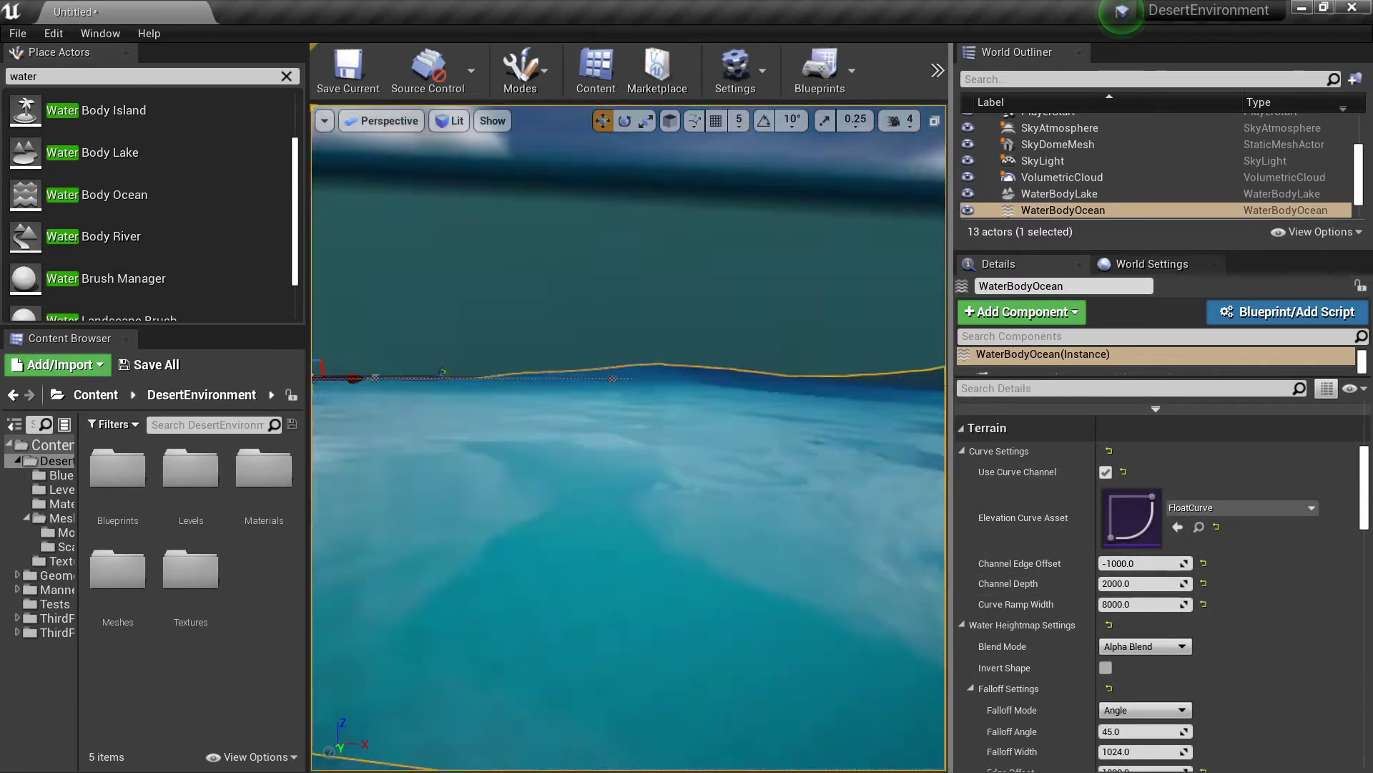
pyautogui.press('w')
pyautogui.moveTo(741, 456); pyautogui.dragTo(742, 457, button='right')
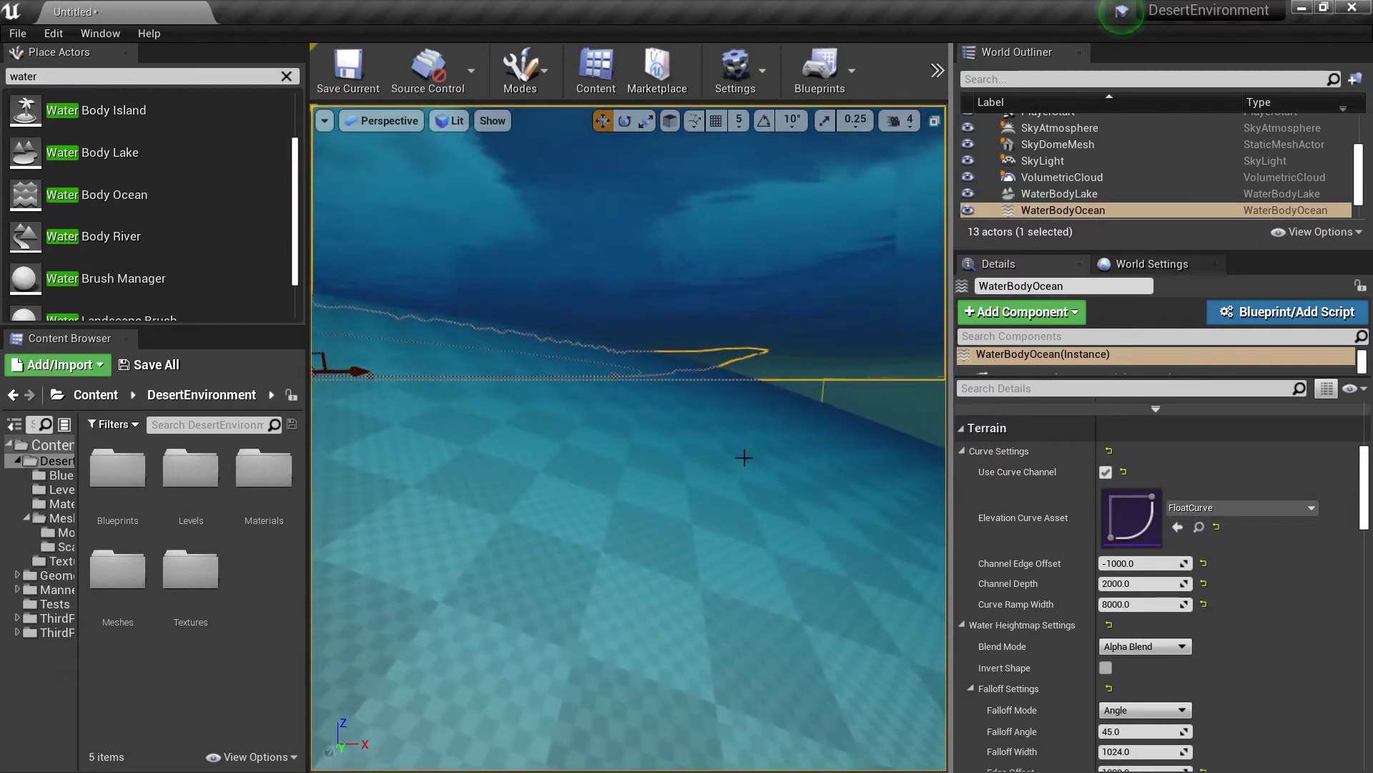
# Step: Locate the ocean's FloatCurve elevation asset and copy it into the project's Tests folder
pyautogui.click(1200, 527)
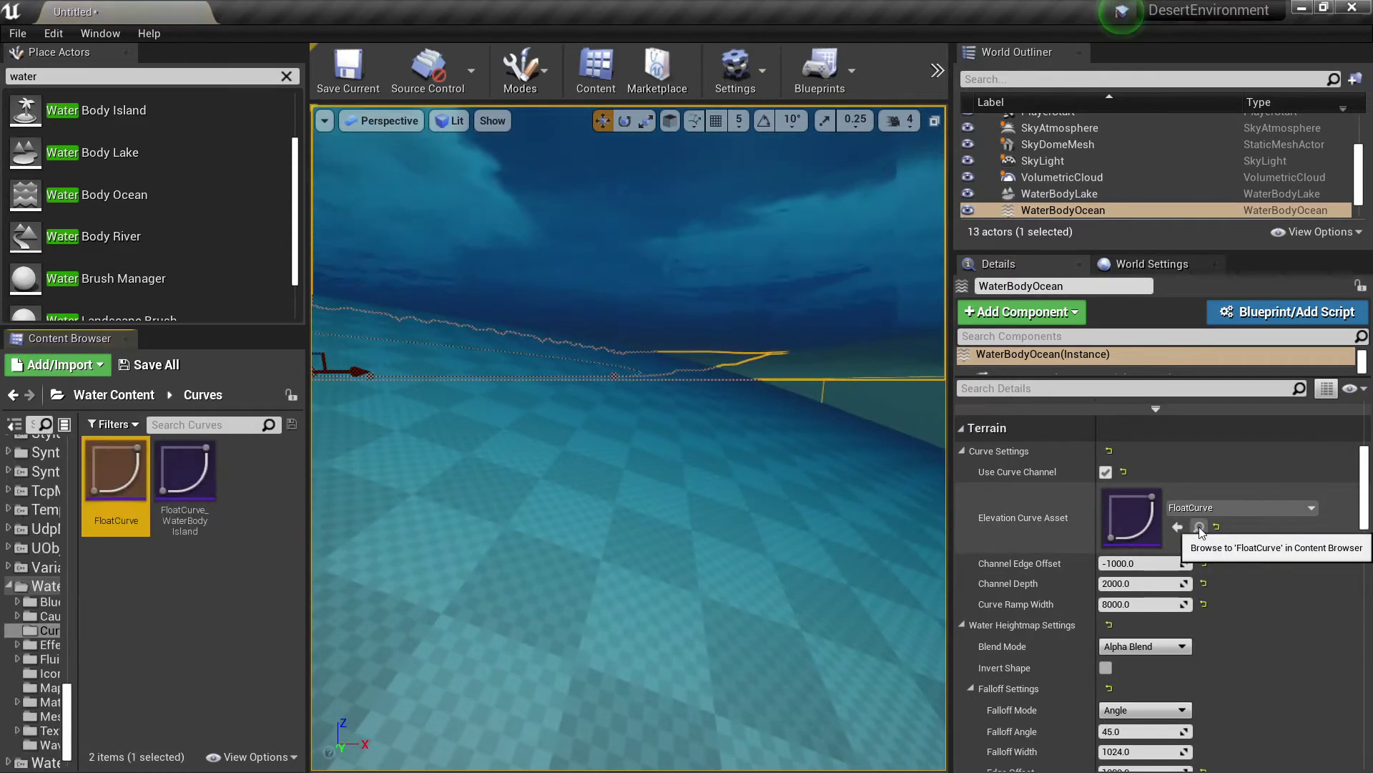
pyautogui.scroll(6, 51, 601)
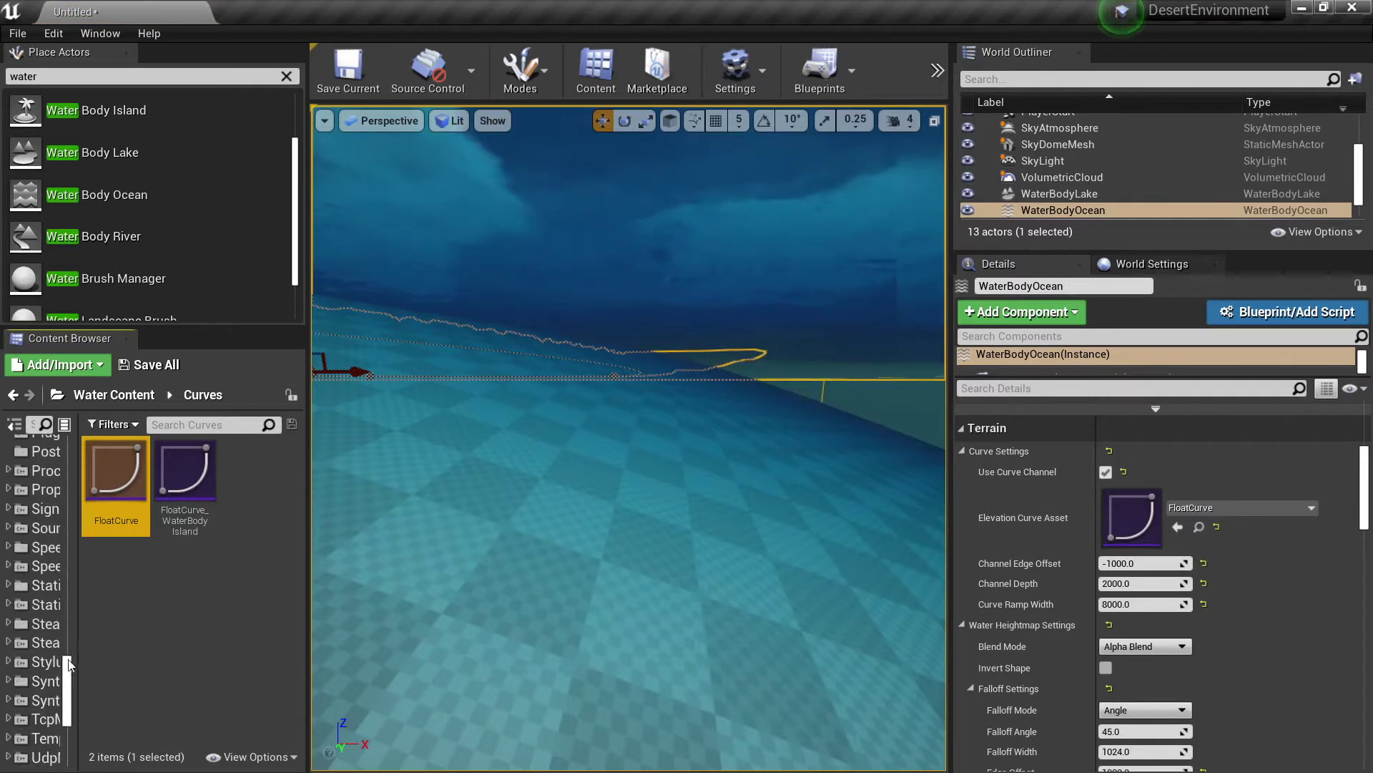
pyautogui.moveTo(67, 687); pyautogui.dragTo(75, 439)
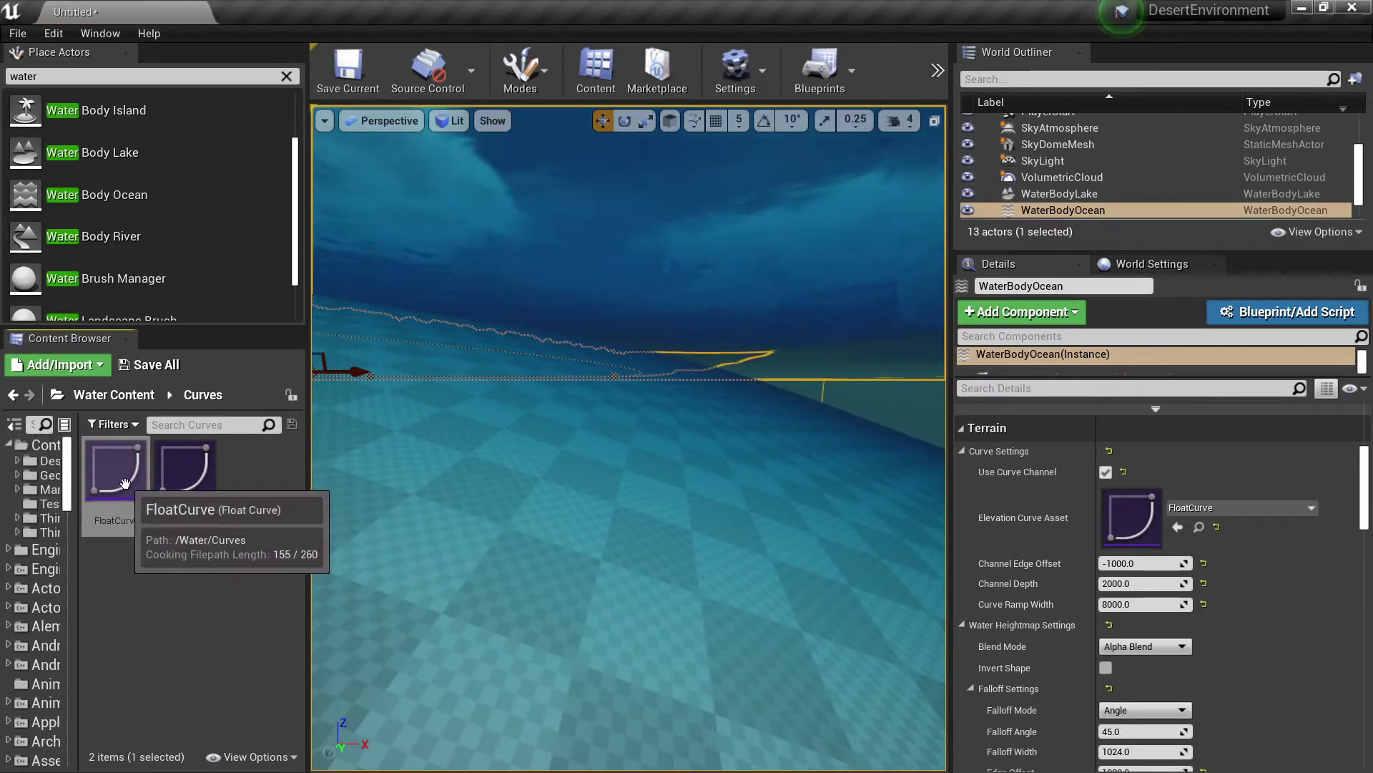
pyautogui.moveTo(106, 491); pyautogui.dragTo(46, 508)
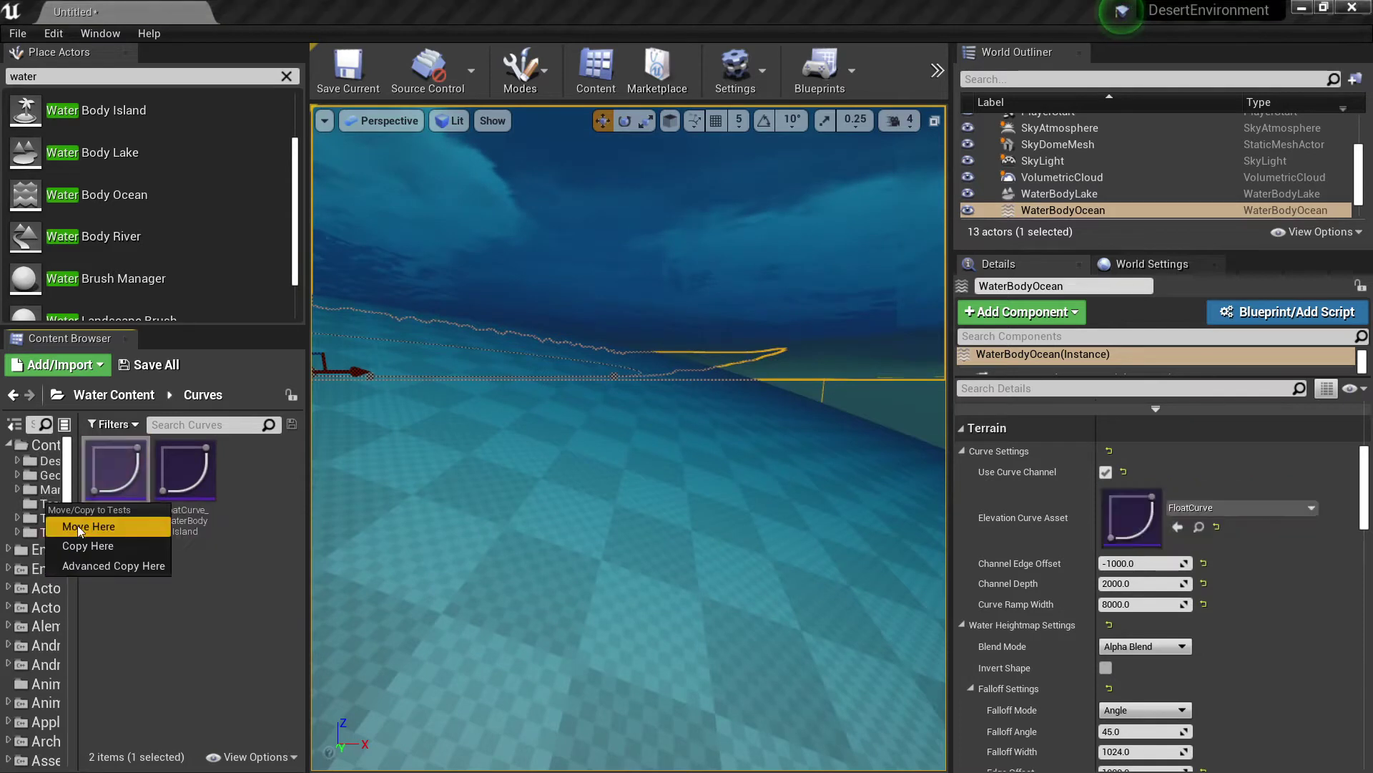
pyautogui.click(79, 545)
pyautogui.click(52, 504)
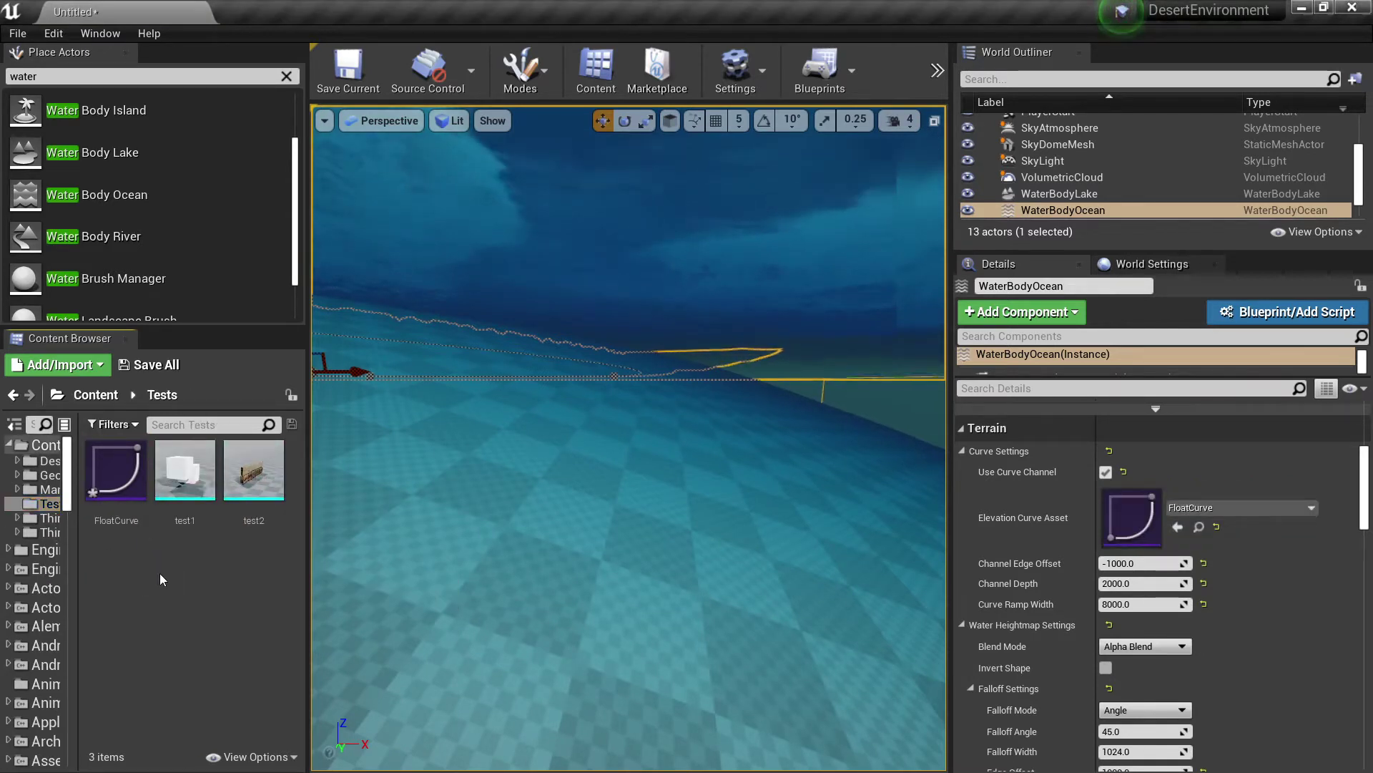
# Step: Rename the copied curve newcurve and assign it as the ocean's Elevation Curve Asset
pyautogui.click(115, 476)
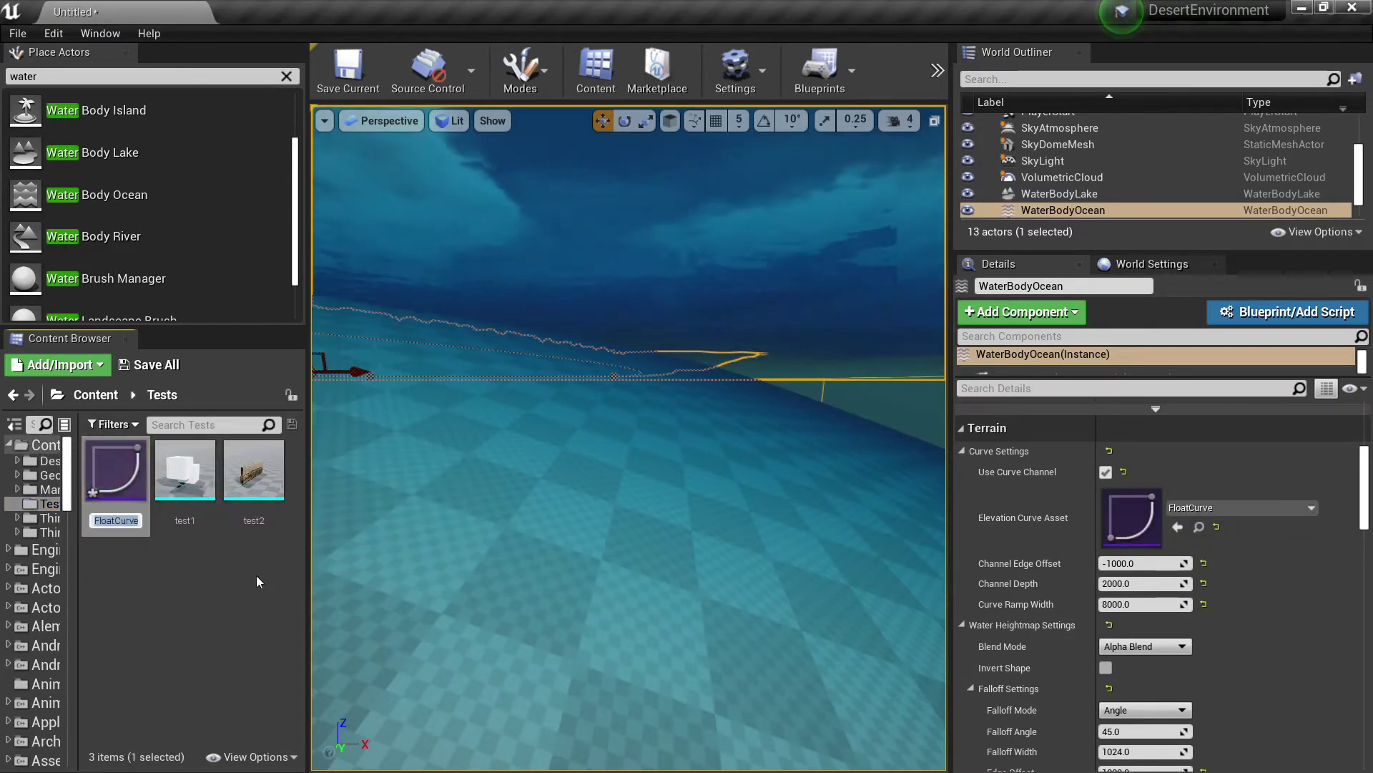
pyautogui.write('newcurve')
pyautogui.press('Return')
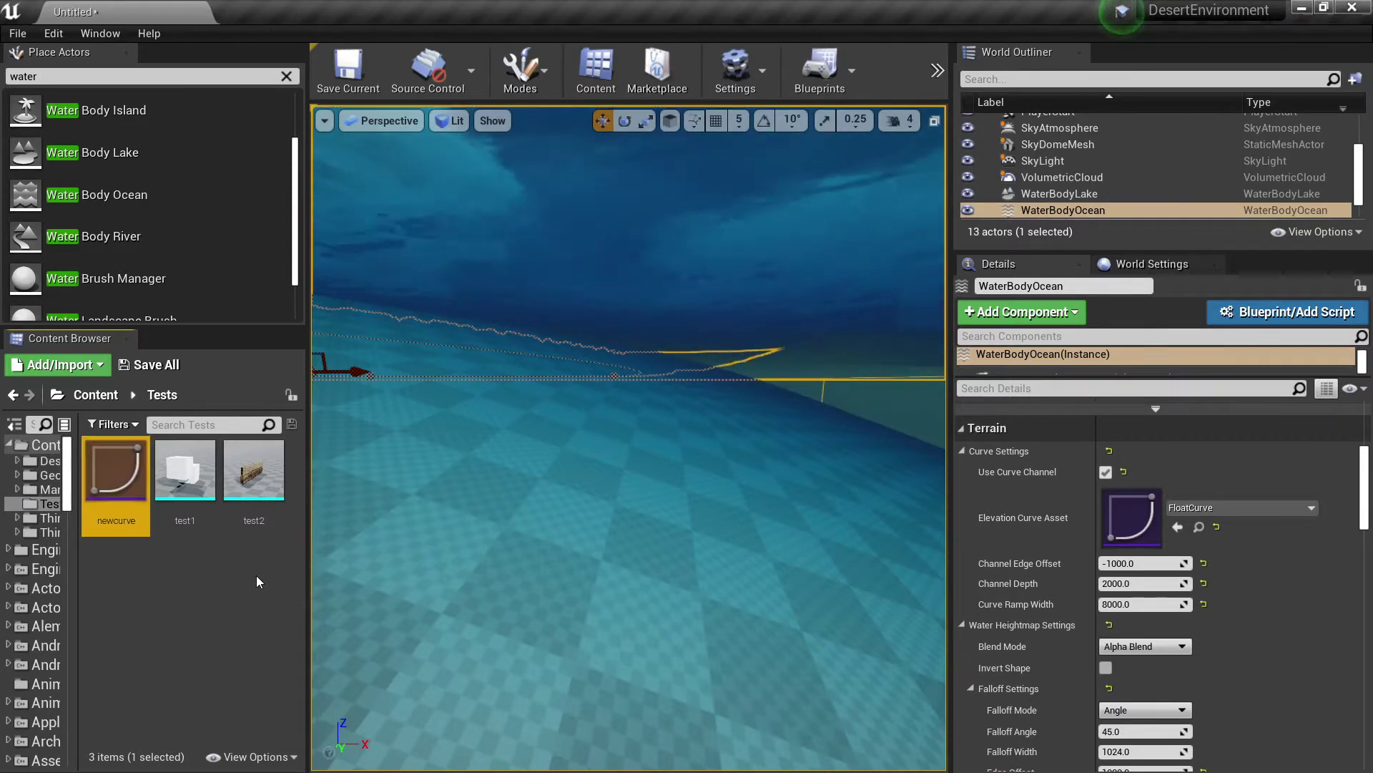
pyautogui.moveTo(116, 473); pyautogui.dragTo(1129, 530)
# Step: Open newcurve and add keys at time 0.8 with value 0.15 and at time 0.6 with value 0.9
pyautogui.doubleClick(1131, 530)
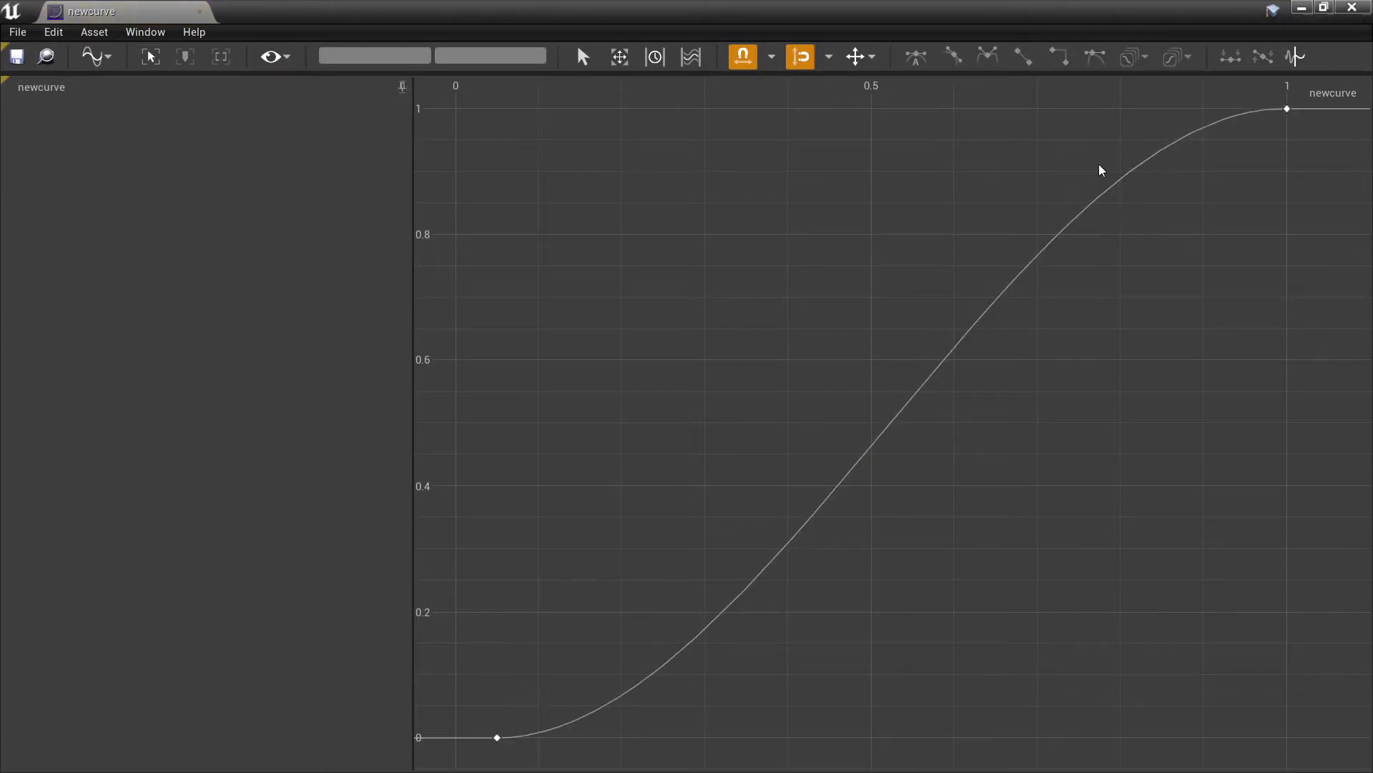
pyautogui.click(1128, 179)
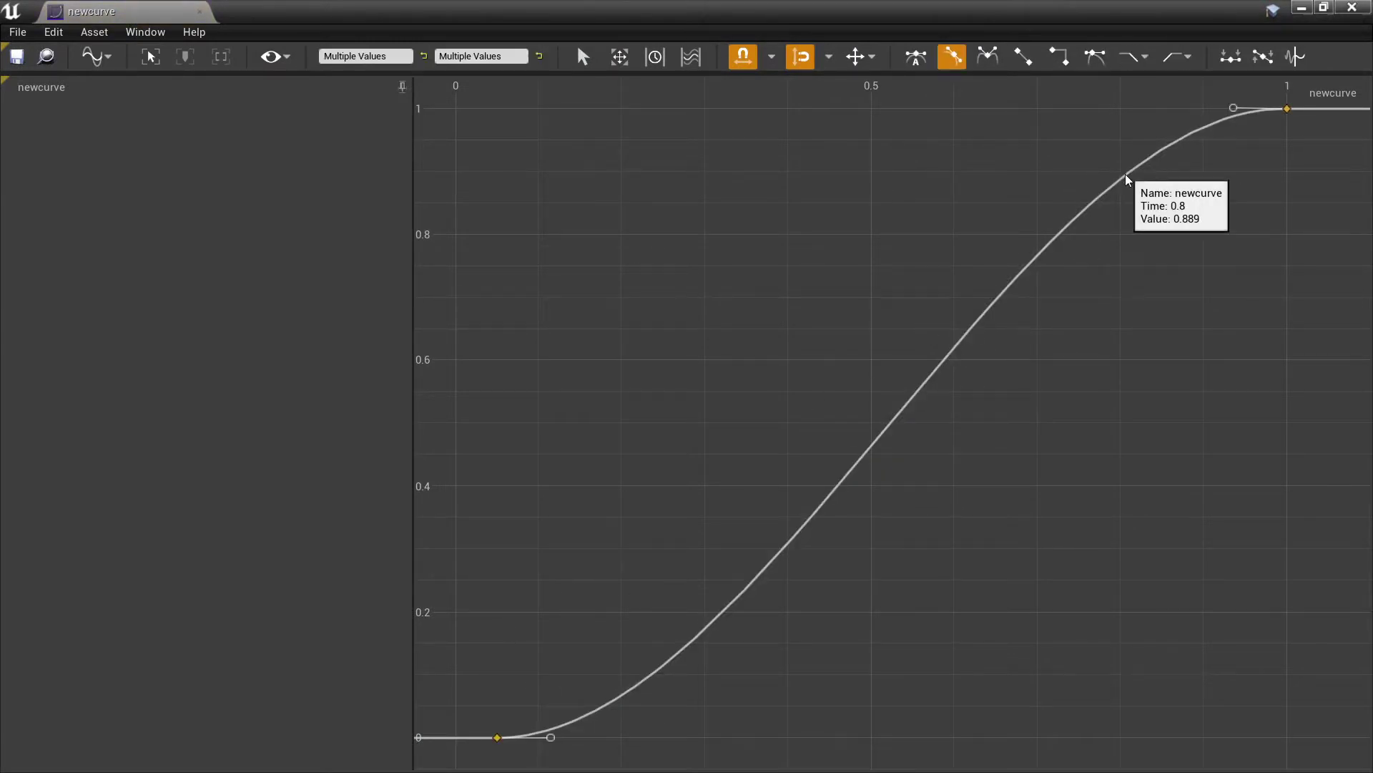
pyautogui.rightClick(1104, 201)
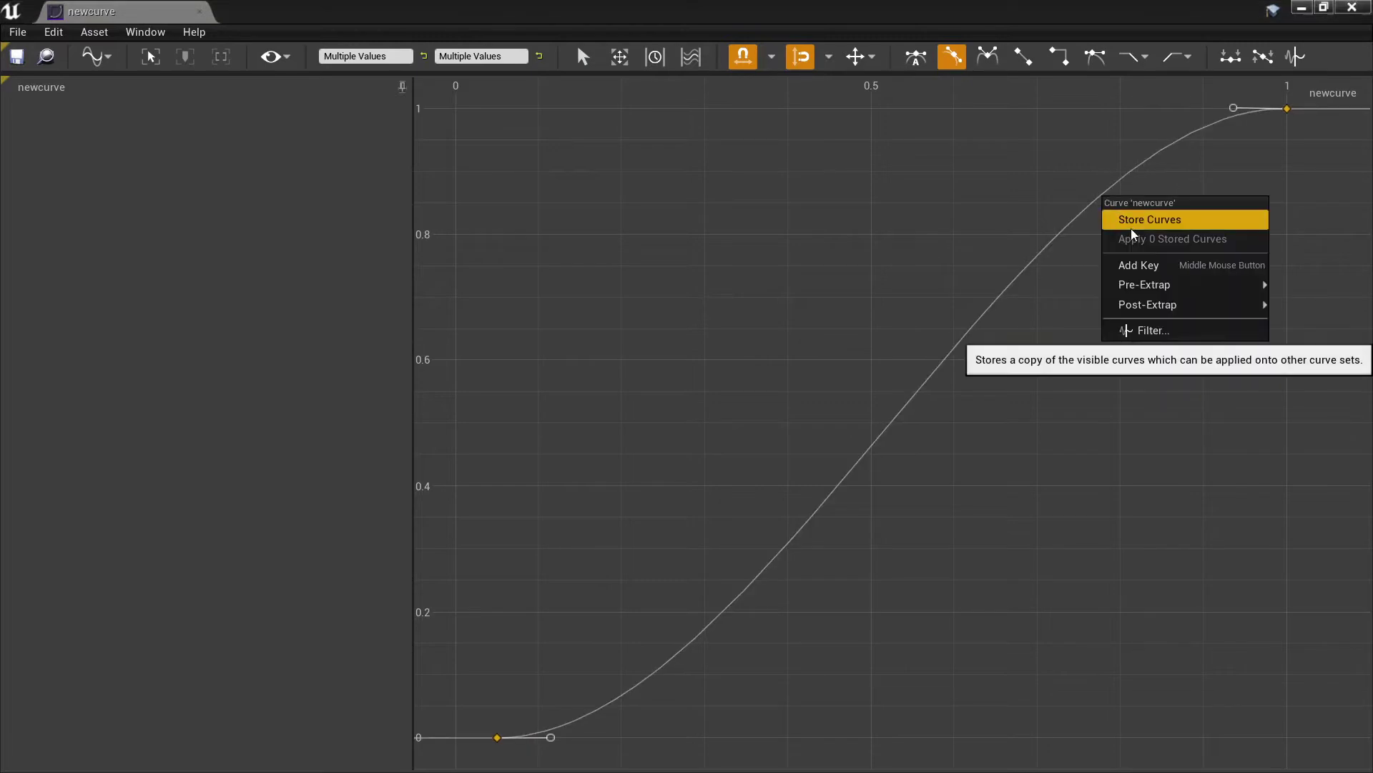
pyautogui.click(1139, 265)
pyautogui.moveTo(1120, 397); pyautogui.dragTo(1120, 642)
pyautogui.rightClick(957, 665)
pyautogui.click(1017, 590)
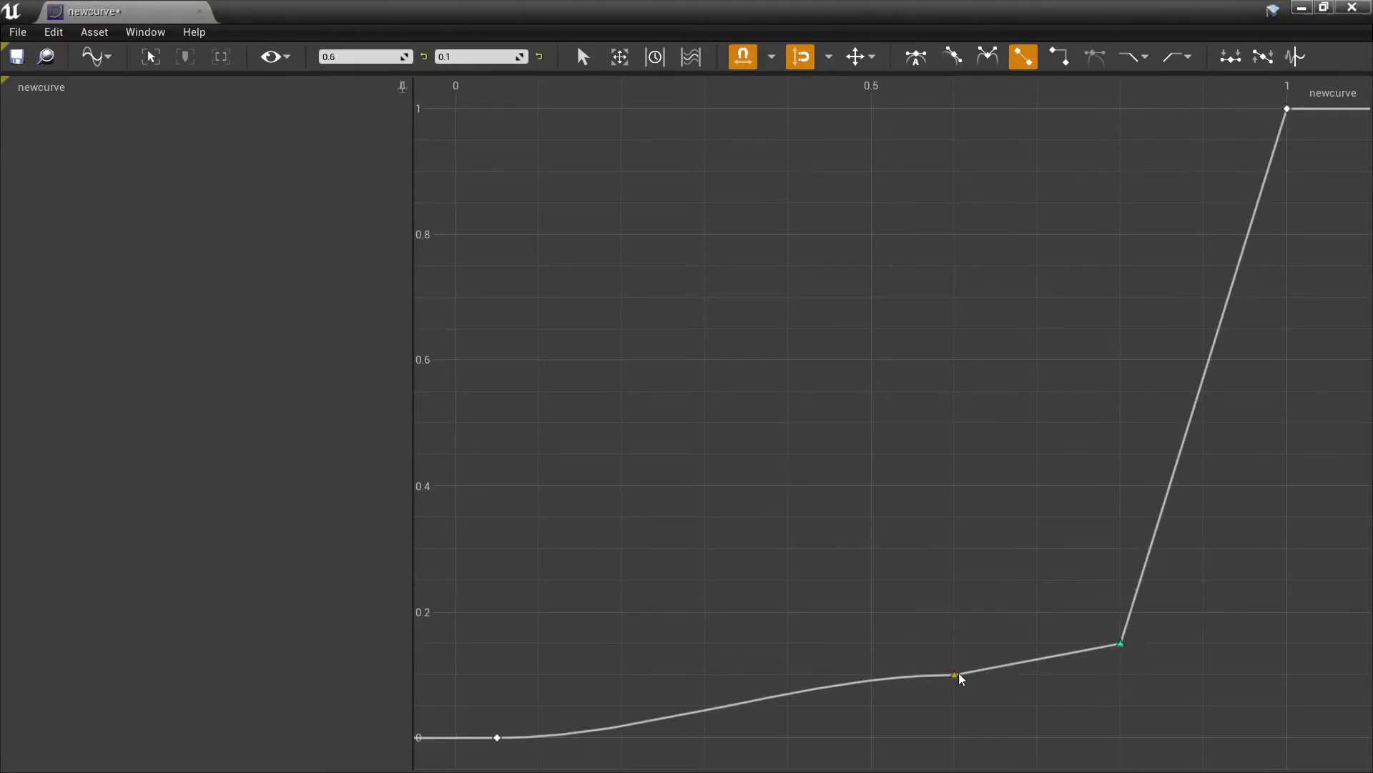
pyautogui.moveTo(962, 672); pyautogui.dragTo(954, 172)
# Step: Add a key at time 0.4 with value 0.05 and another moved to about time 0.2, value 0.8
pyautogui.rightClick(754, 413)
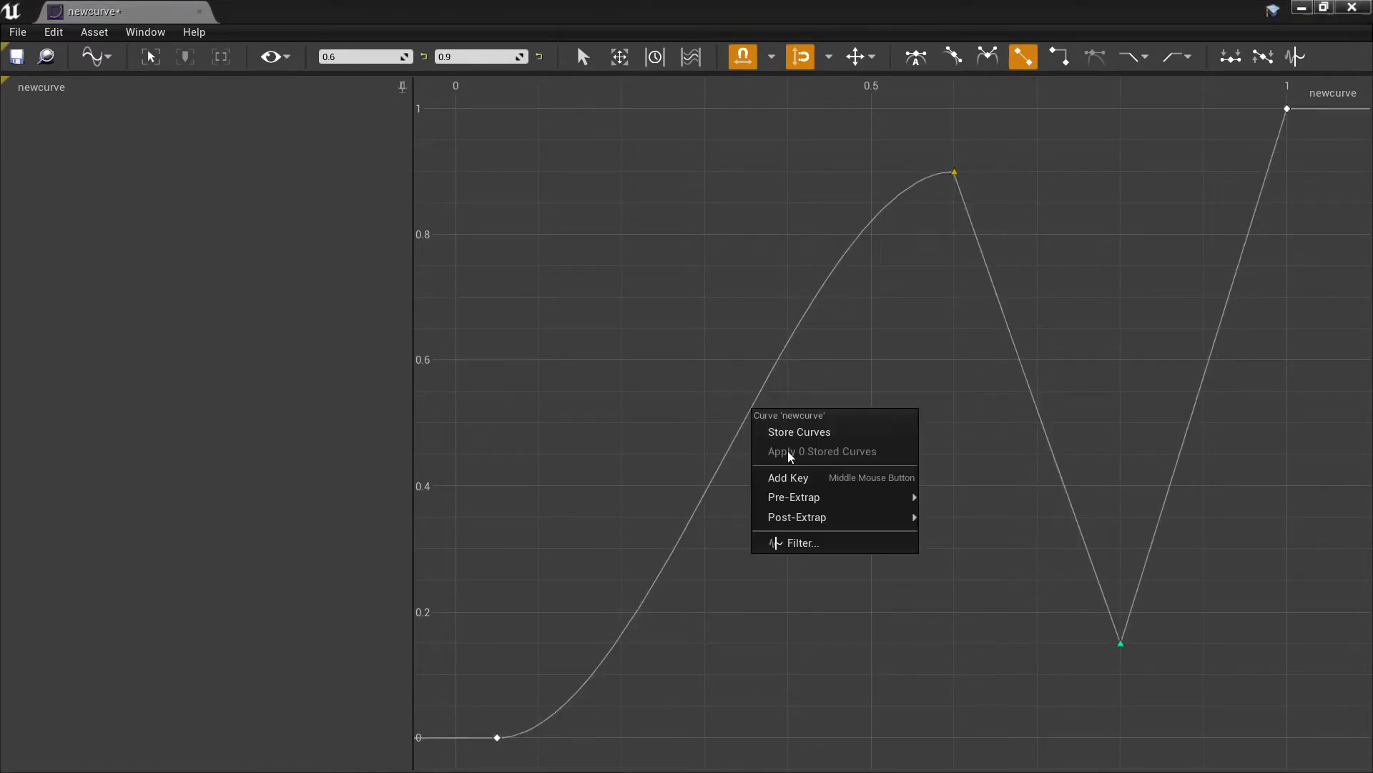
pyautogui.click(787, 476)
pyautogui.moveTo(792, 330); pyautogui.dragTo(786, 703)
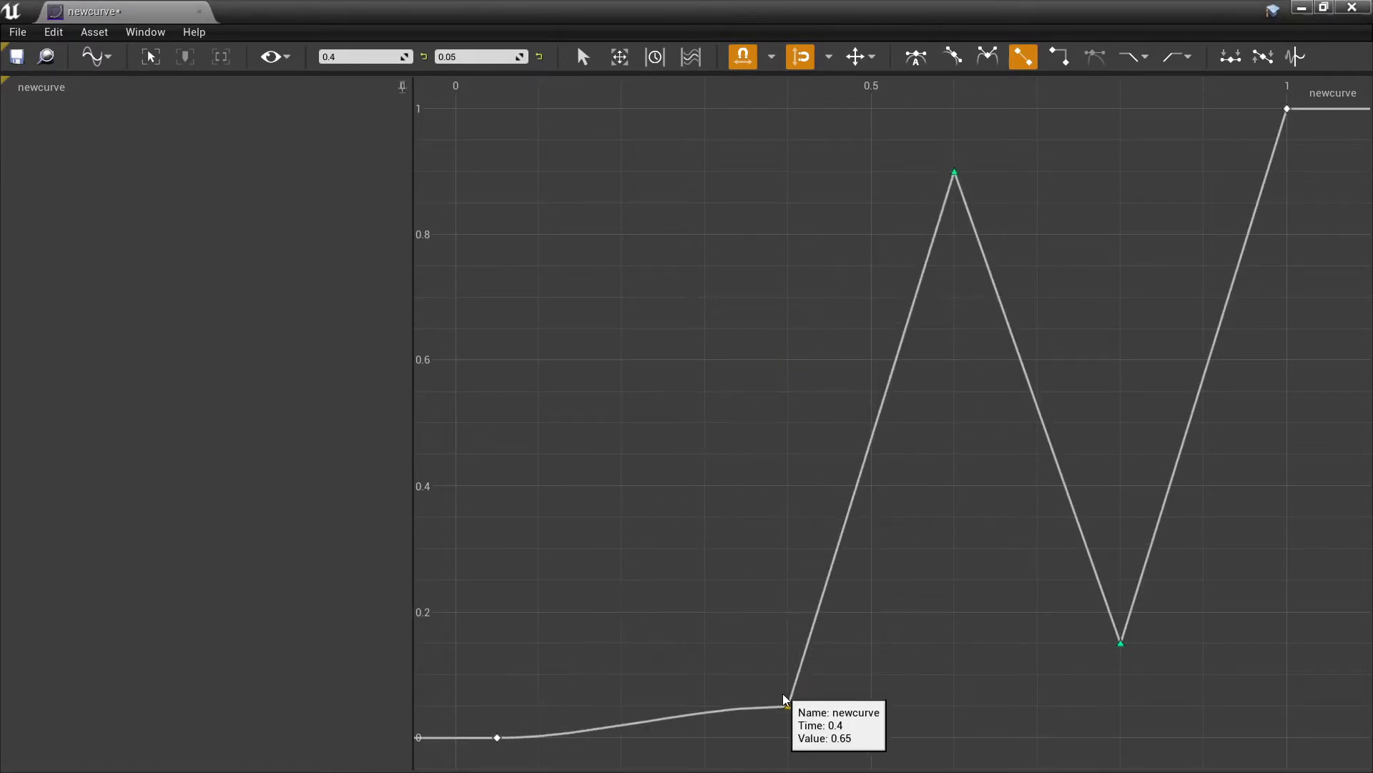
pyautogui.rightClick(676, 719)
pyautogui.click(718, 645)
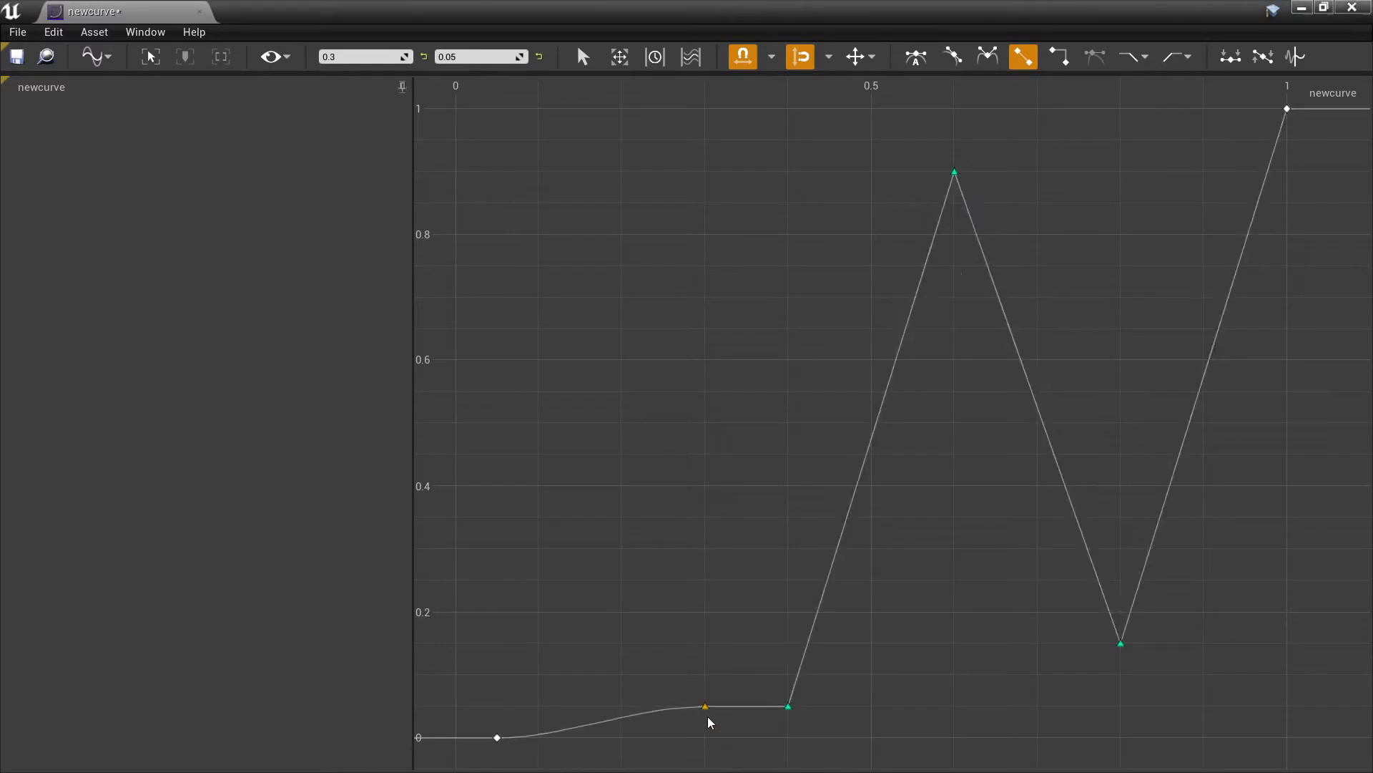
pyautogui.moveTo(708, 718); pyautogui.dragTo(649, 229)
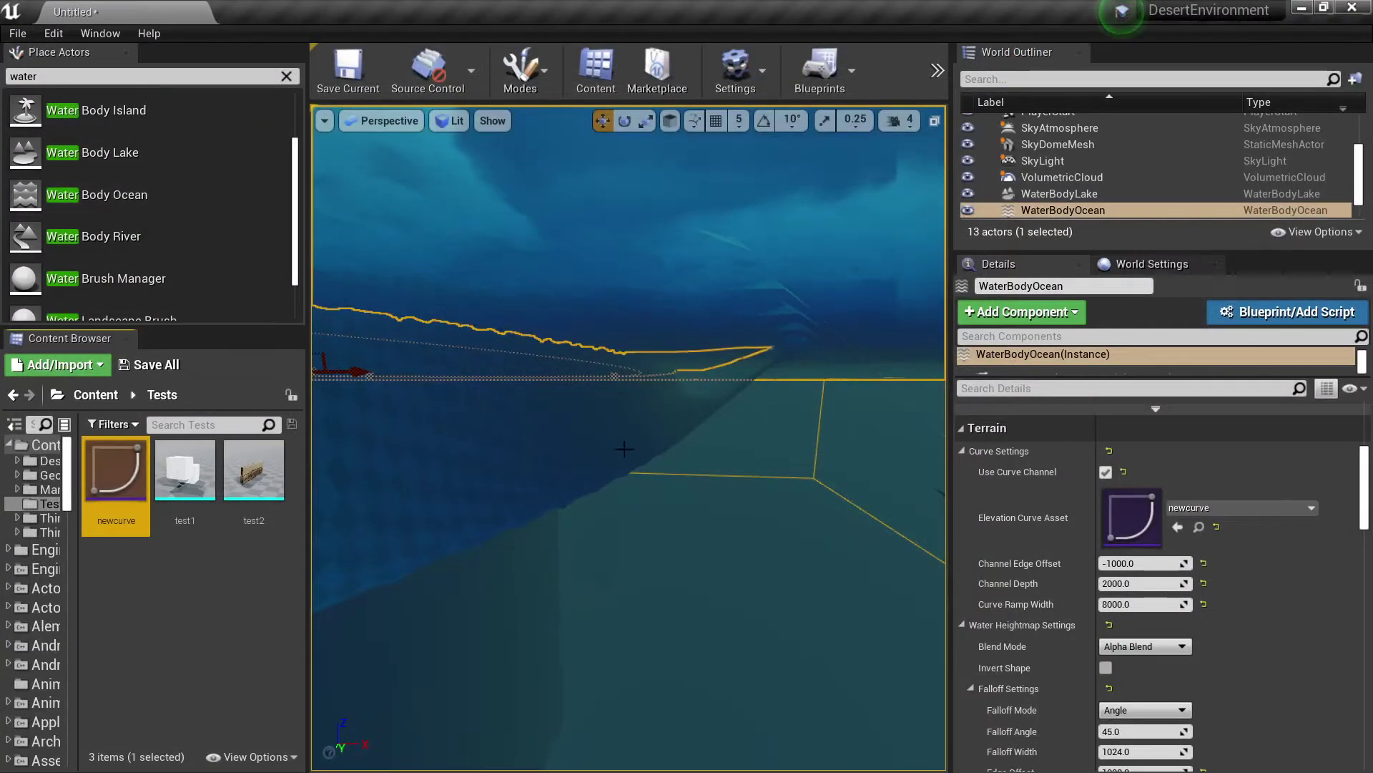
# Step: Examine the seabed and shoreline shaped by the edited elevation curve, above and below the water
pyautogui.moveTo(624, 449); pyautogui.dragTo(669, 458, button='right')
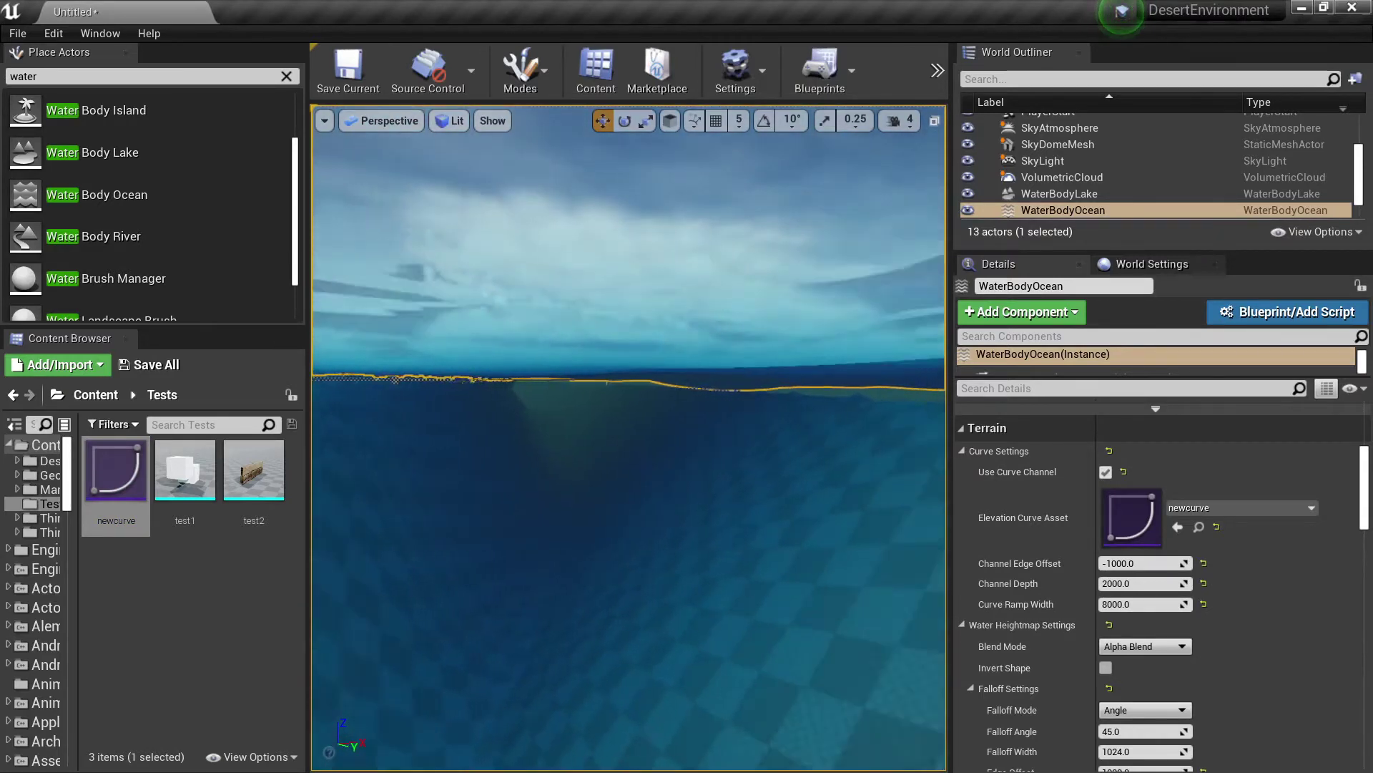
pyautogui.moveTo(623, 413); pyautogui.dragTo(624, 440, button='right')
pyautogui.doubleClick(100, 494)
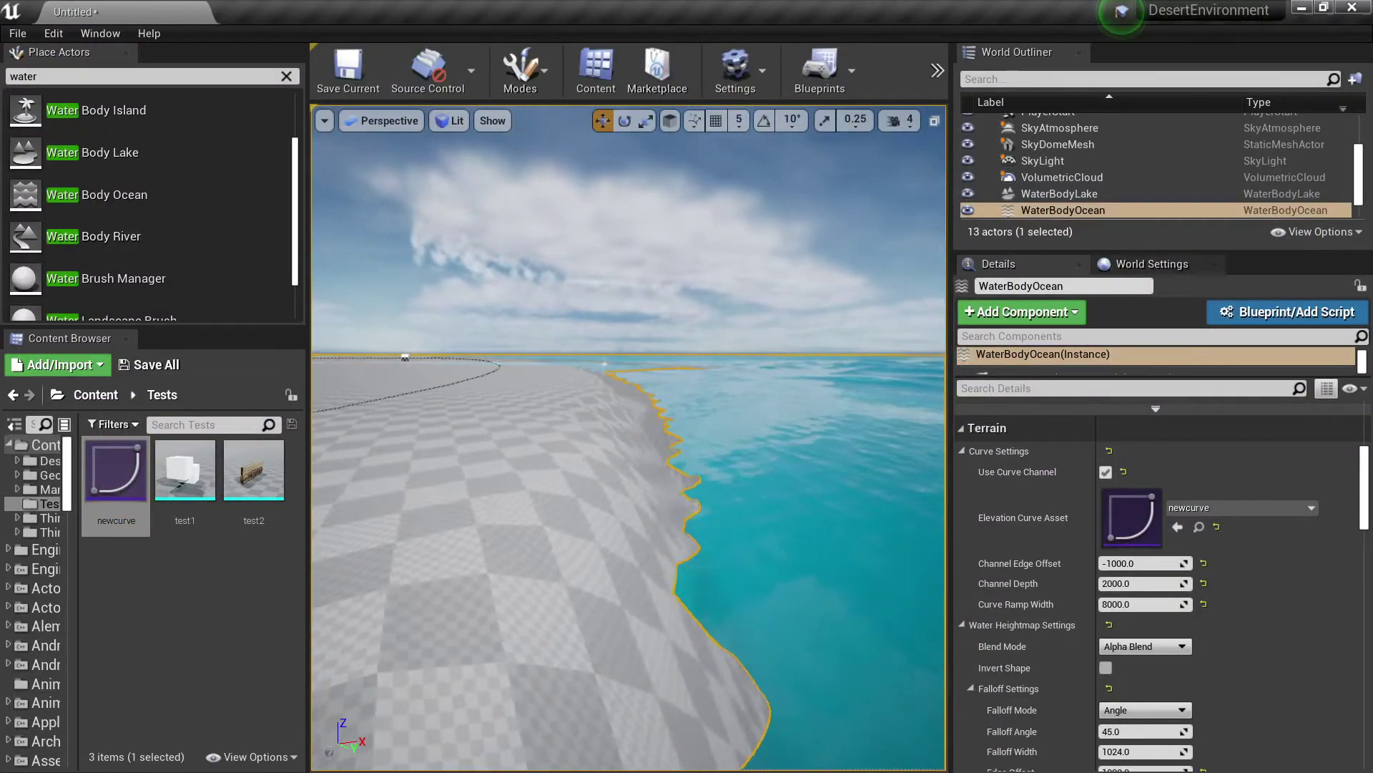
pyautogui.moveTo(628, 438); pyautogui.dragTo(528, 429, button='right')
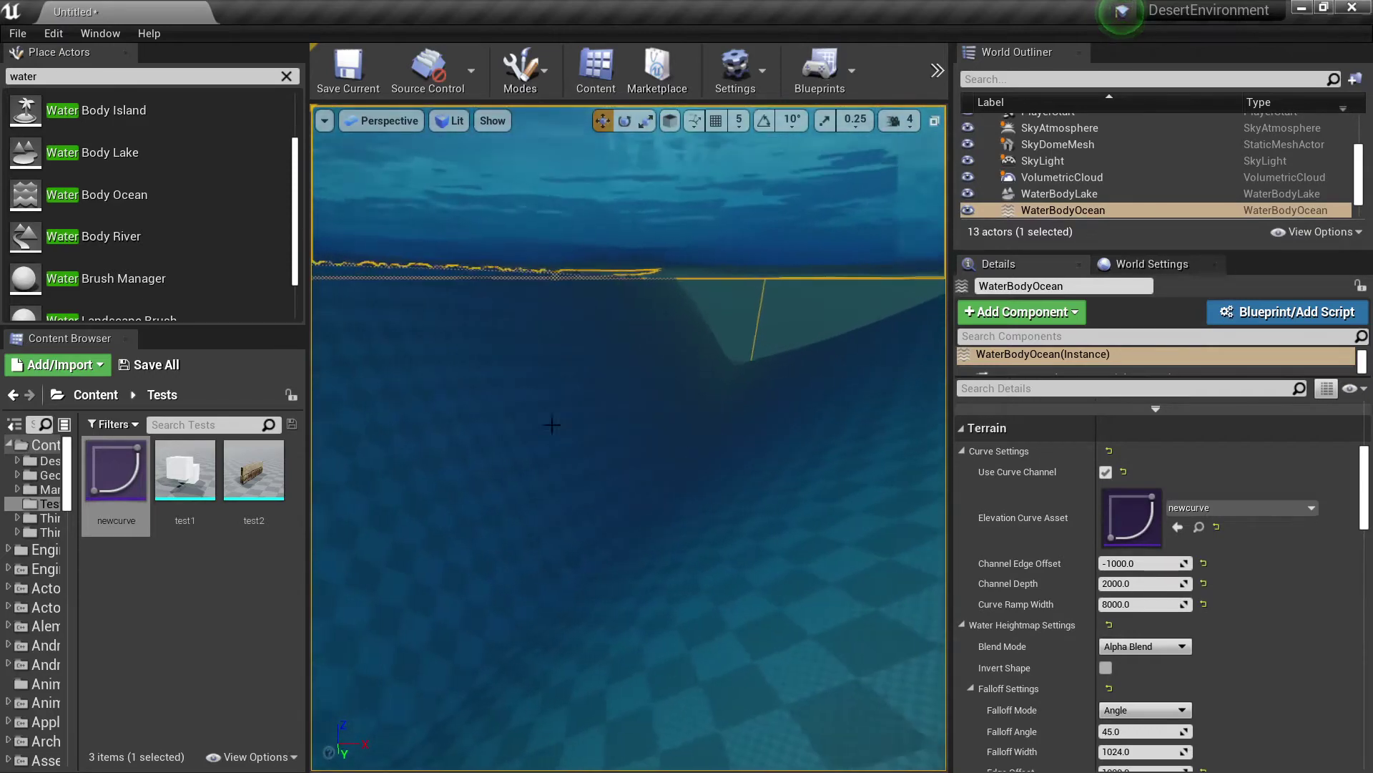
# Step: Reopen newcurve and set the keys at times 0.2, 0.4 and 0.6 to values 0.15, 0.25 and 0.4
pyautogui.doubleClick(1147, 528)
pyautogui.moveTo(621, 235); pyautogui.dragTo(621, 643)
pyautogui.moveTo(790, 704); pyautogui.dragTo(789, 580)
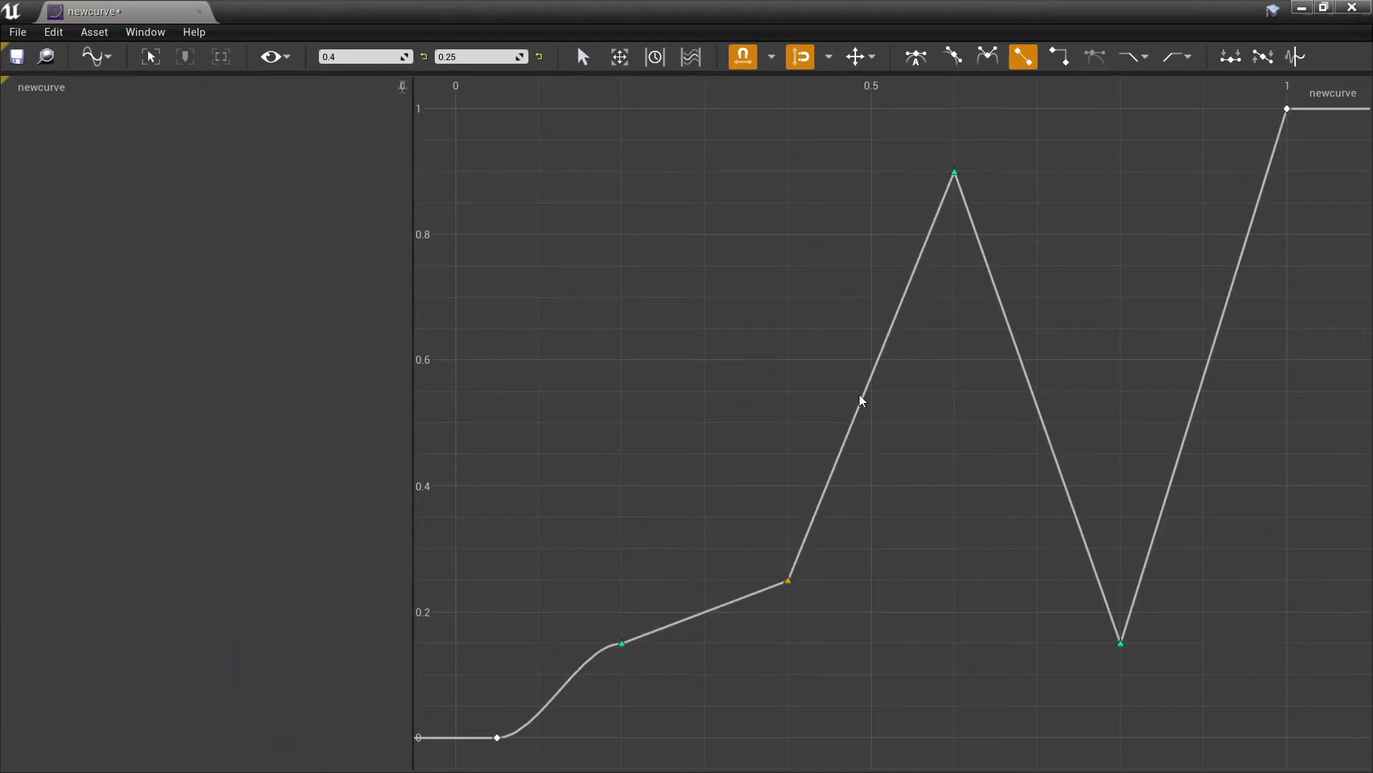
pyautogui.moveTo(954, 174); pyautogui.dragTo(950, 479)
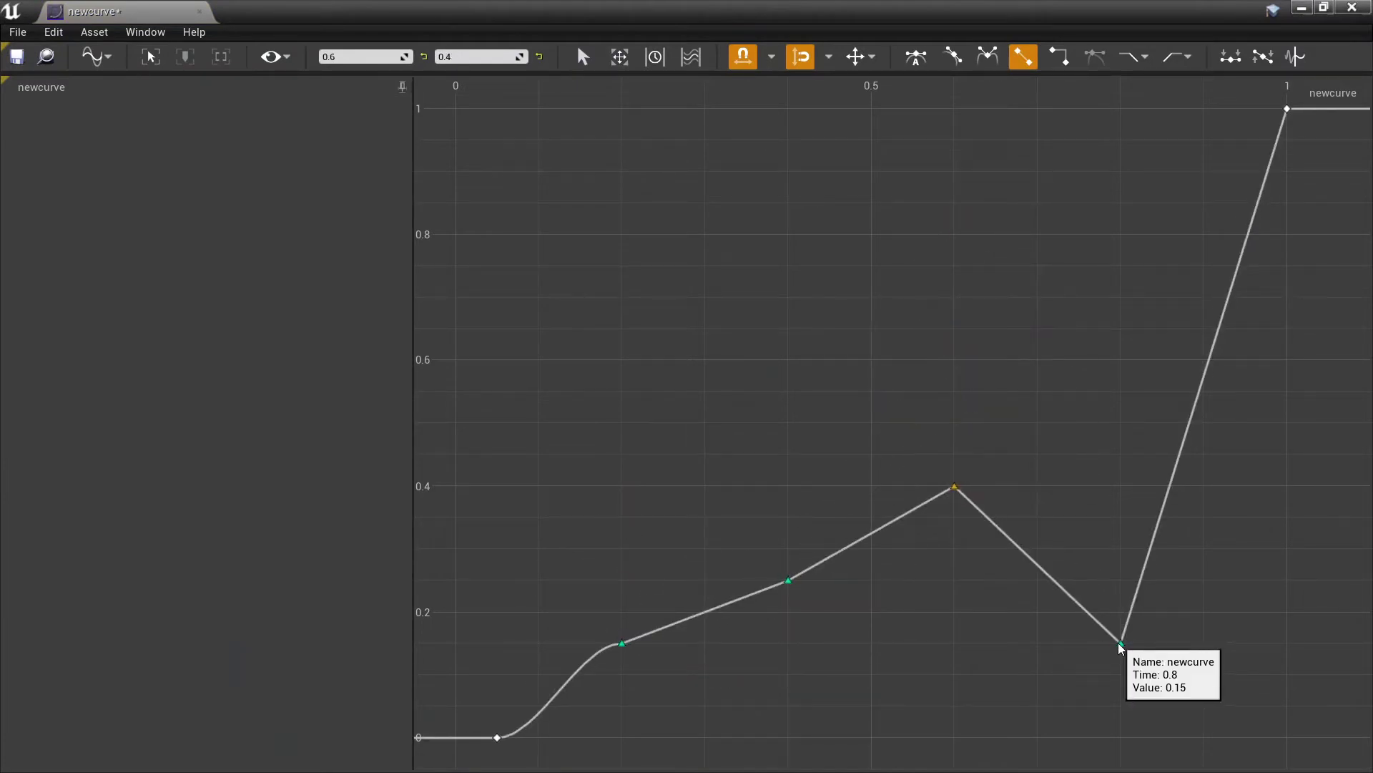
# Step: Delete the keys at times 0.8, 0.6 and 0.2, moving the remaining middle key to time 0.6, value 0.85
pyautogui.moveTo(1123, 648); pyautogui.dragTo(1103, 374)
pyautogui.press('Delete')
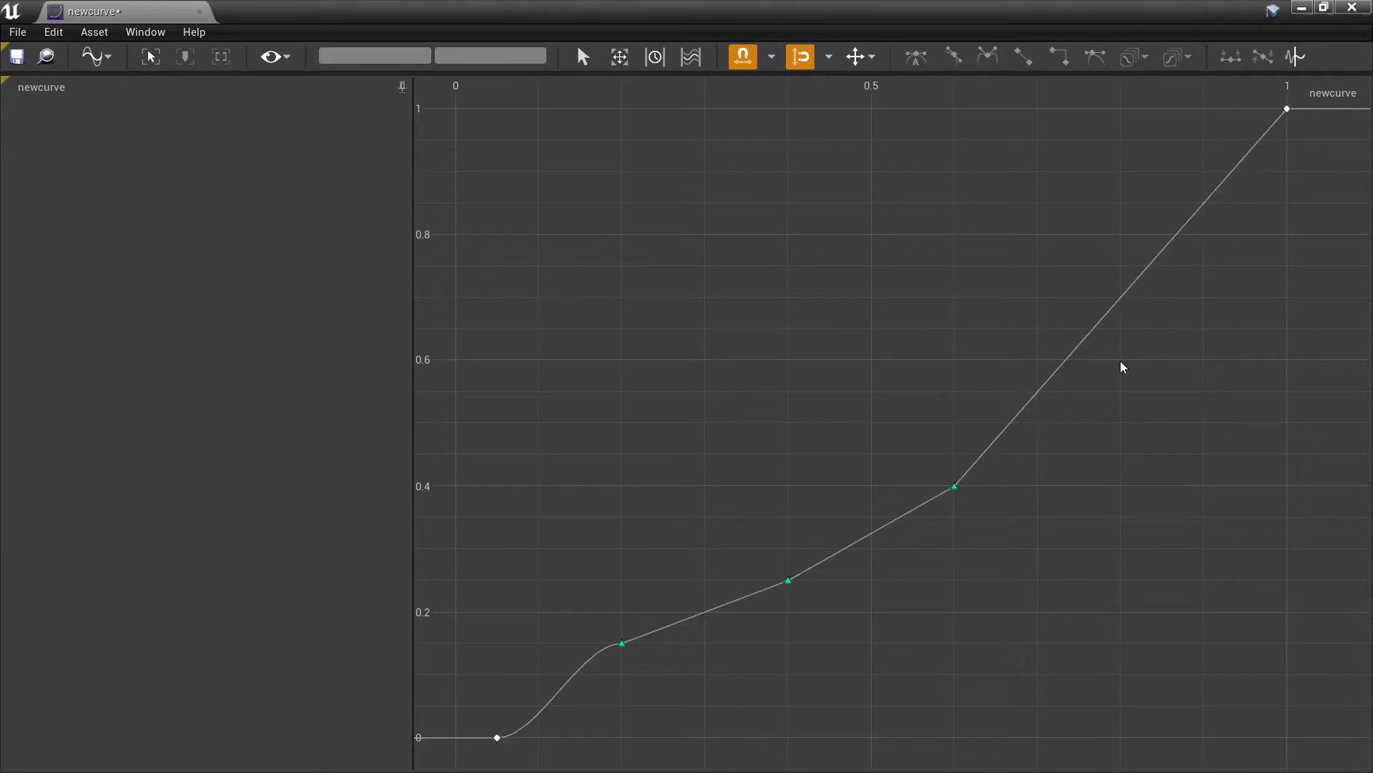
pyautogui.click(954, 487)
pyautogui.press('Delete')
pyautogui.moveTo(789, 580); pyautogui.dragTo(954, 203)
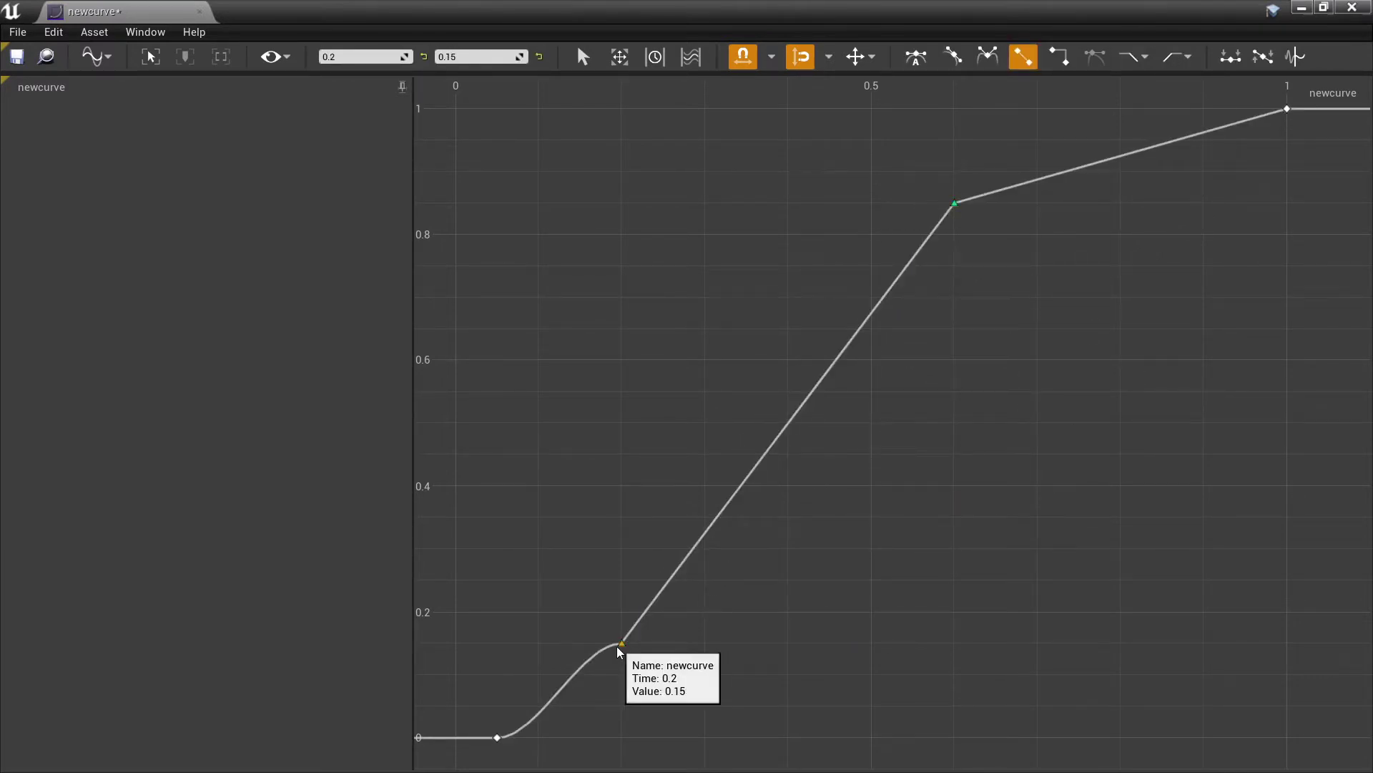
pyautogui.click(623, 642)
pyautogui.press('Delete')
# Step: Apply Straighten to the middle key, move it to time 0.3, value 0.95, and save newcurve
pyautogui.click(954, 205)
pyautogui.rightClick(954, 207)
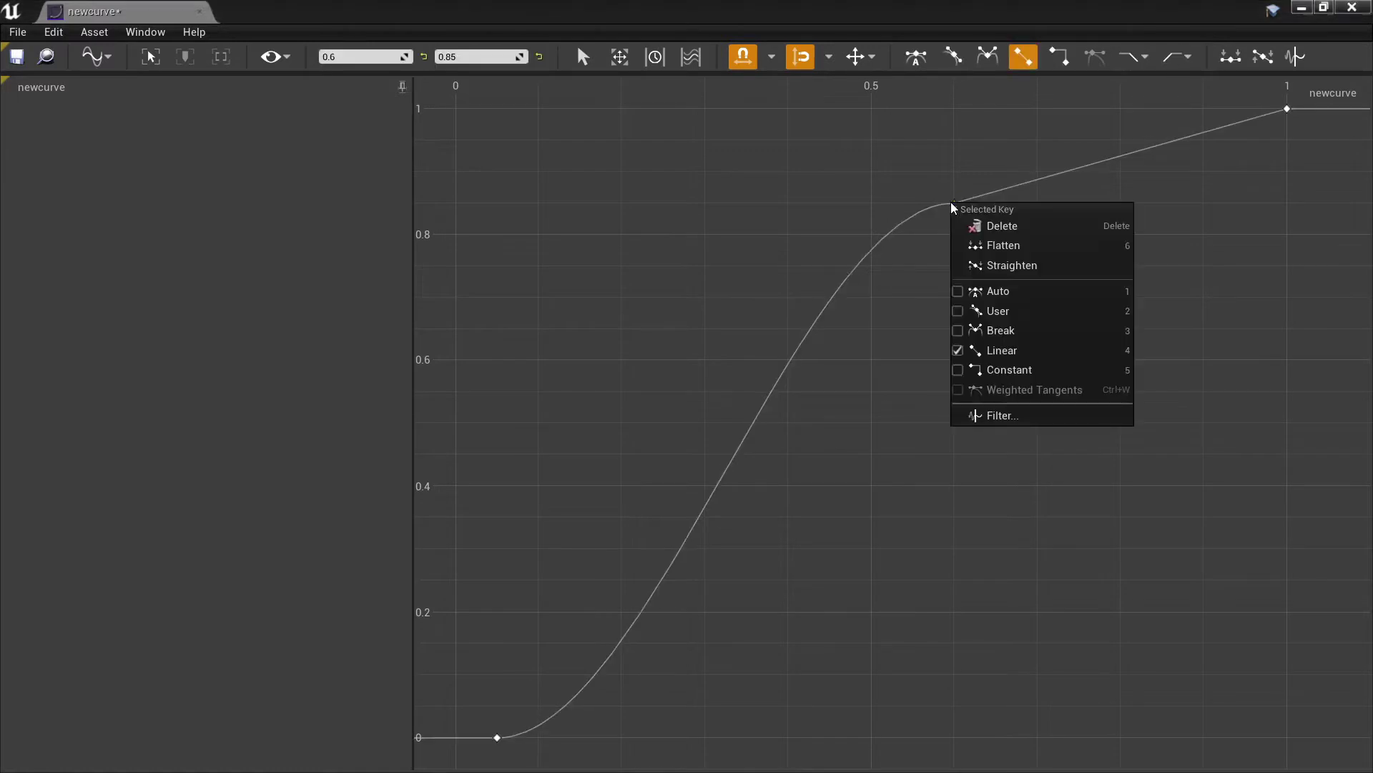
pyautogui.click(1016, 265)
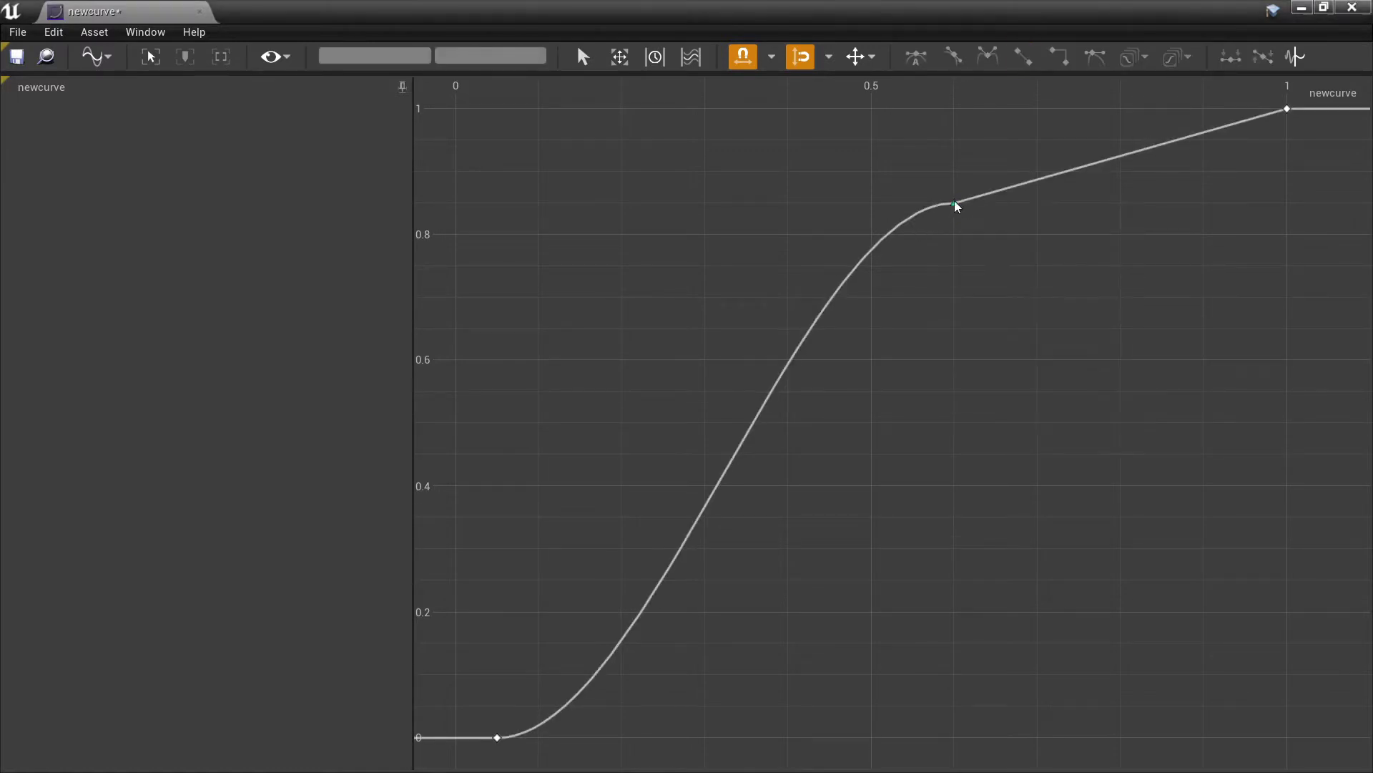
pyautogui.moveTo(954, 205); pyautogui.dragTo(681, 142)
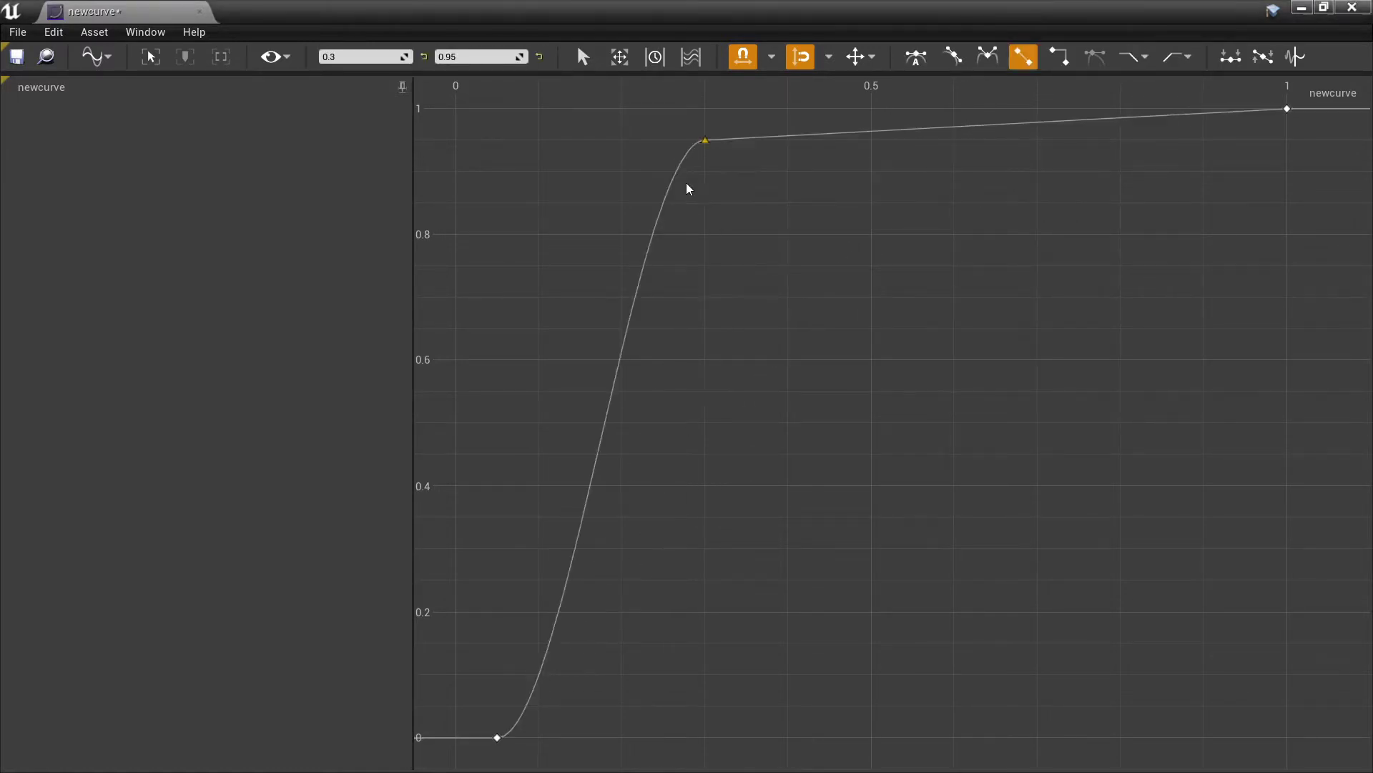
pyautogui.click(17, 56)
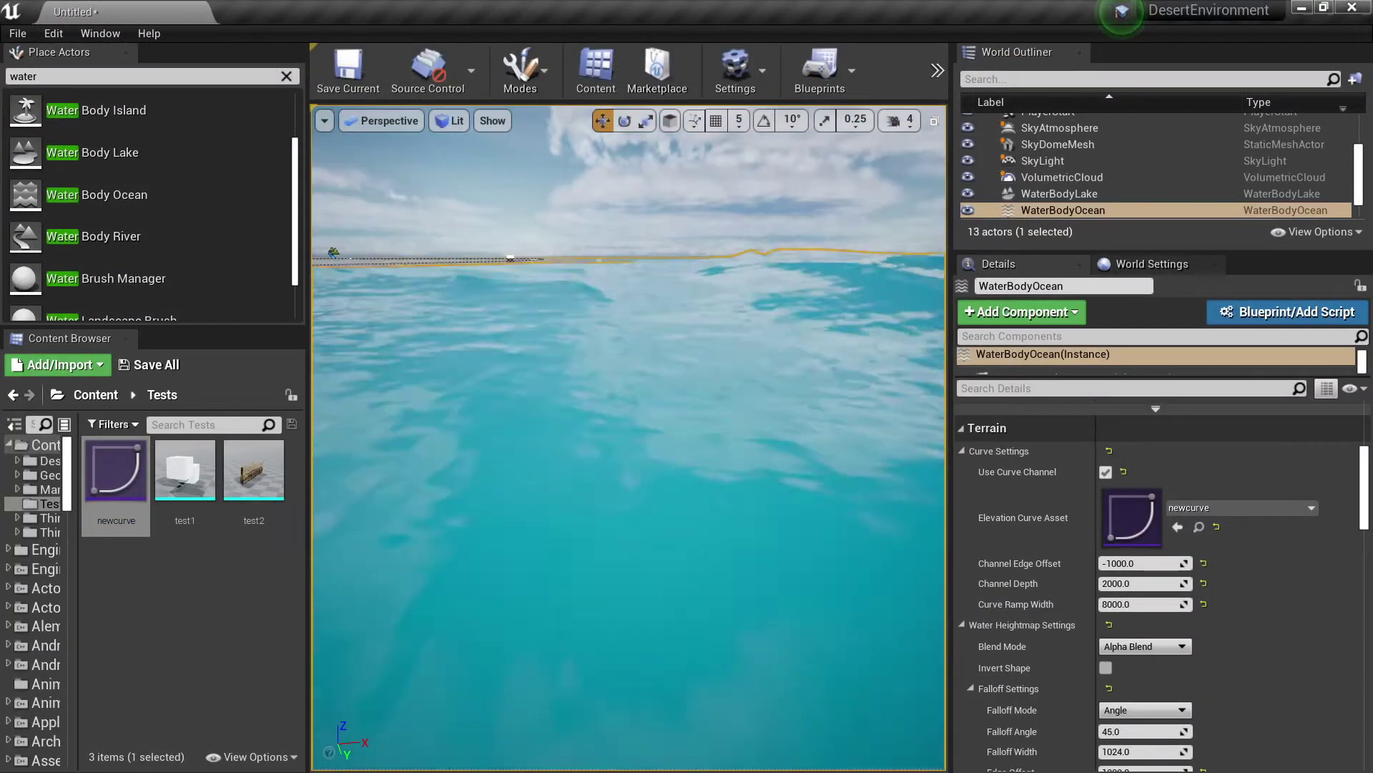
# Step: Reopen the ocean's elevation curve newcurve, delete the key at time 0.3, value 0.95, and locate the asset in the Content Browser
pyautogui.moveTo(629, 438); pyautogui.dragTo(634, 493, button='right')
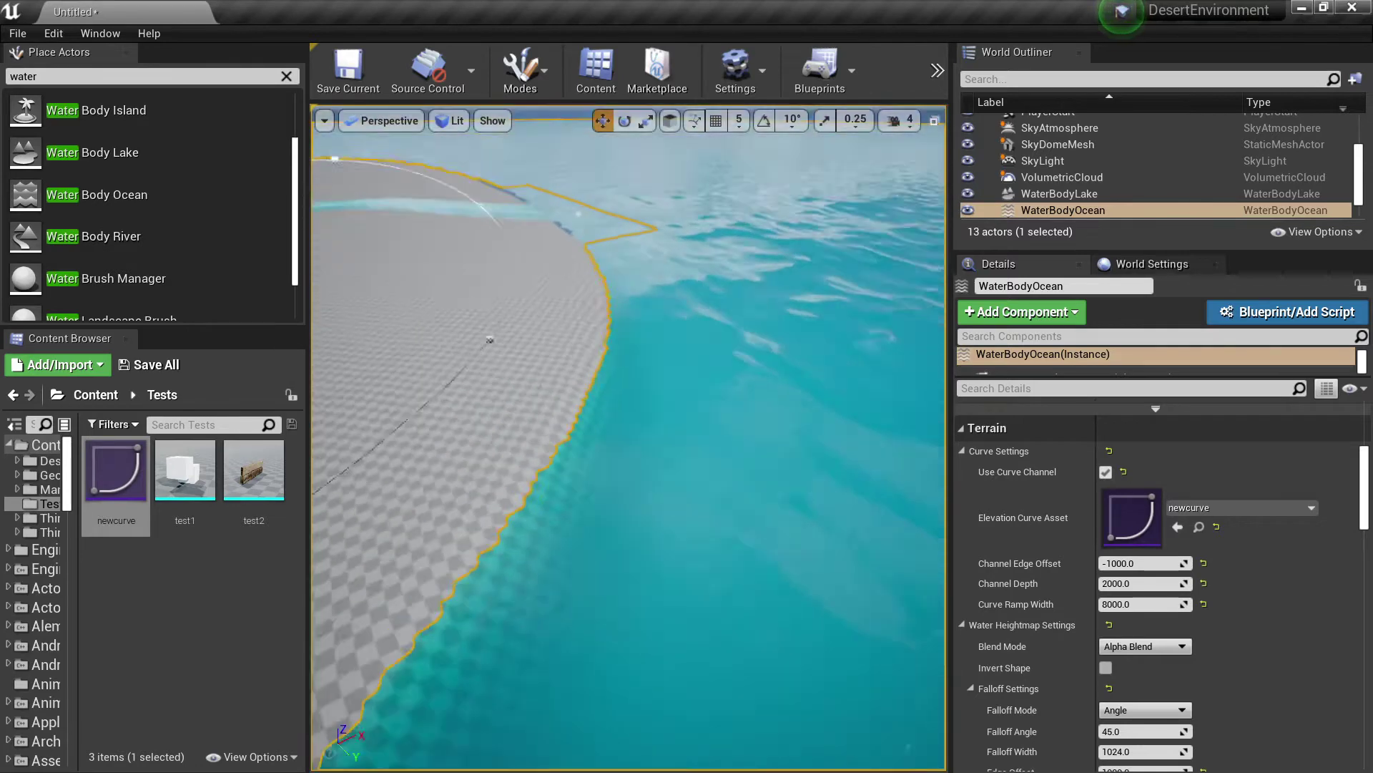
pyautogui.press('Escape')
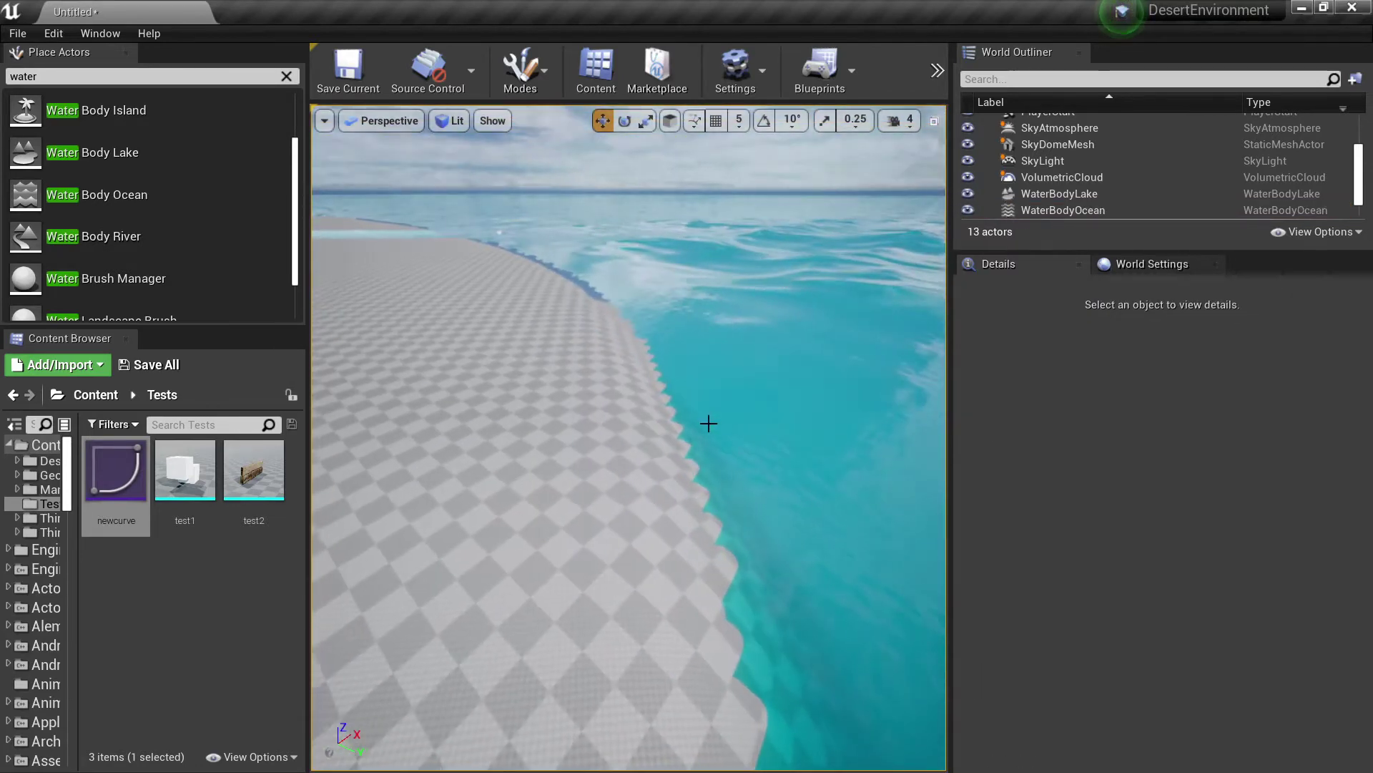
pyautogui.click(710, 423)
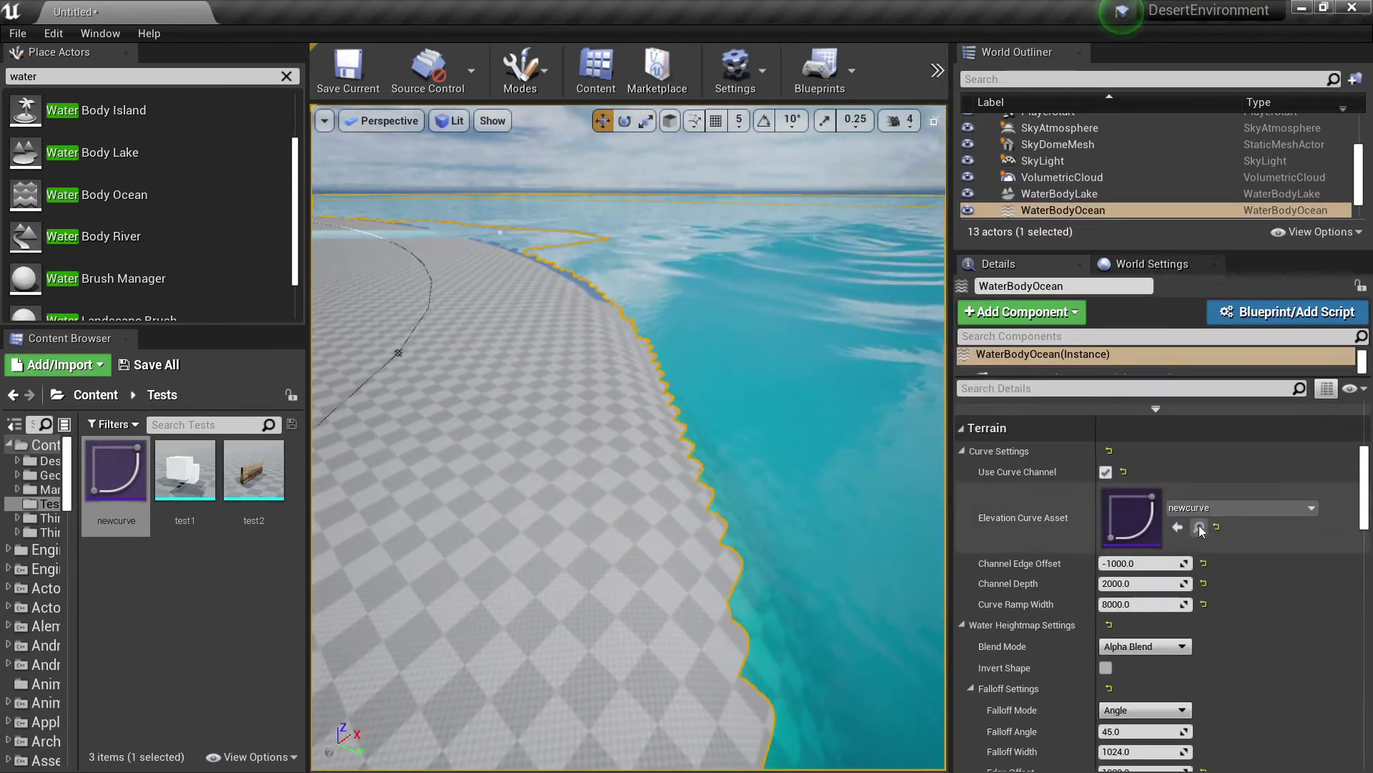
pyautogui.doubleClick(1114, 512)
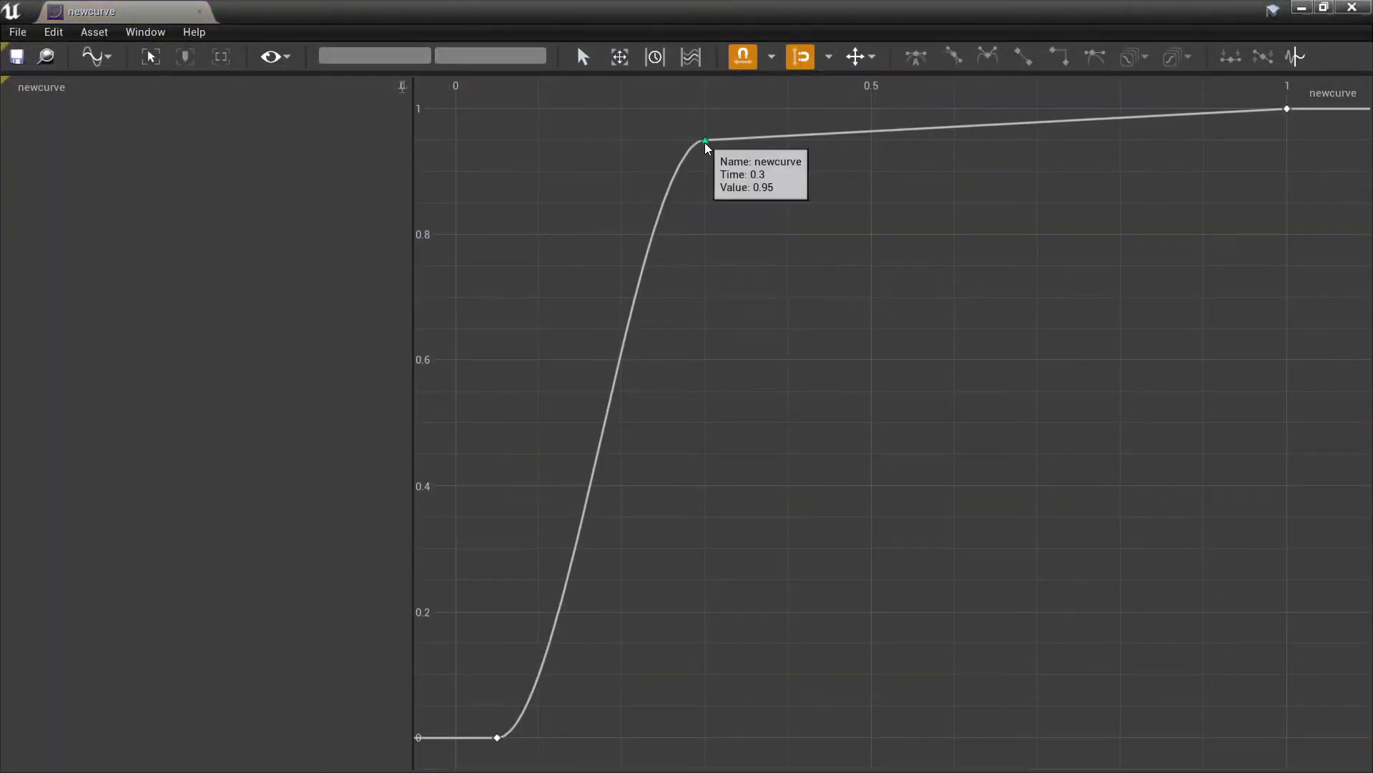
pyautogui.click(706, 143)
pyautogui.press('Delete')
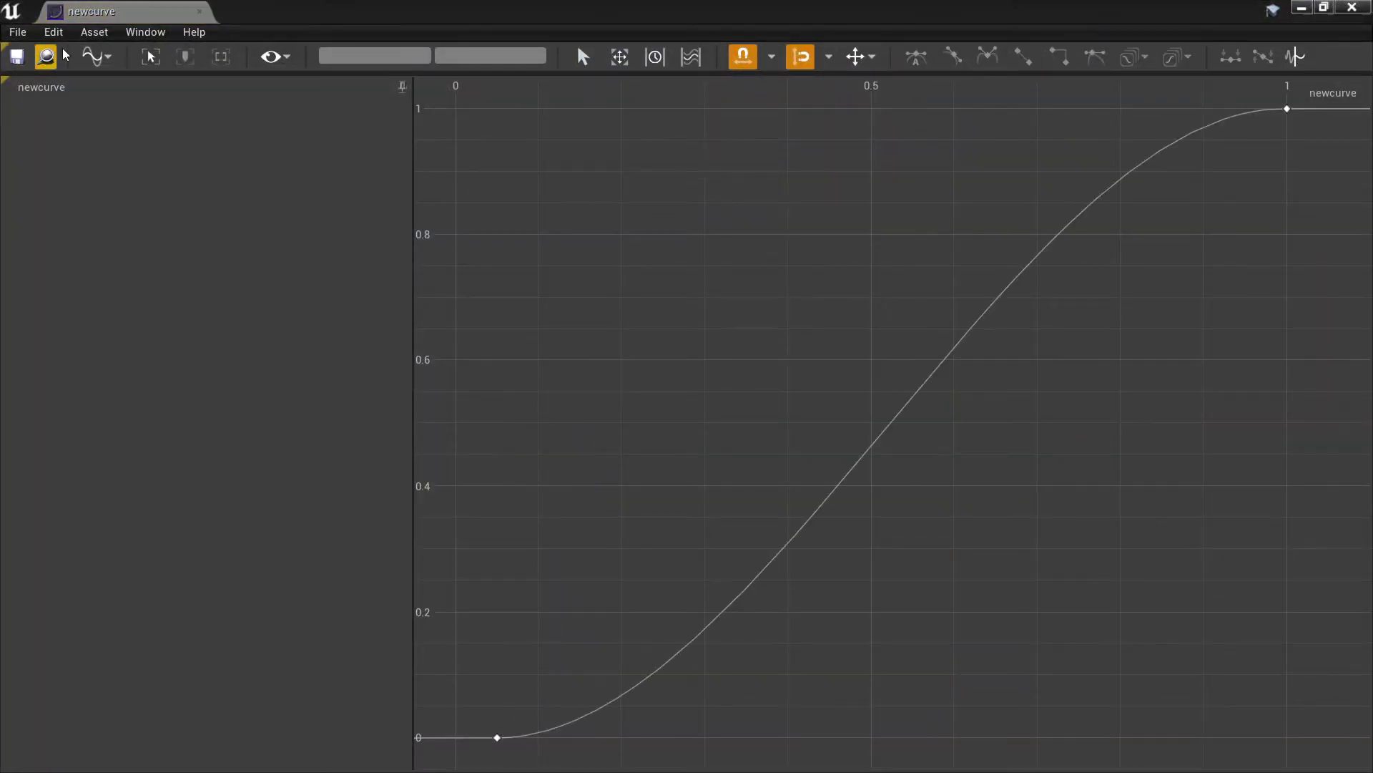
pyautogui.click(45, 57)
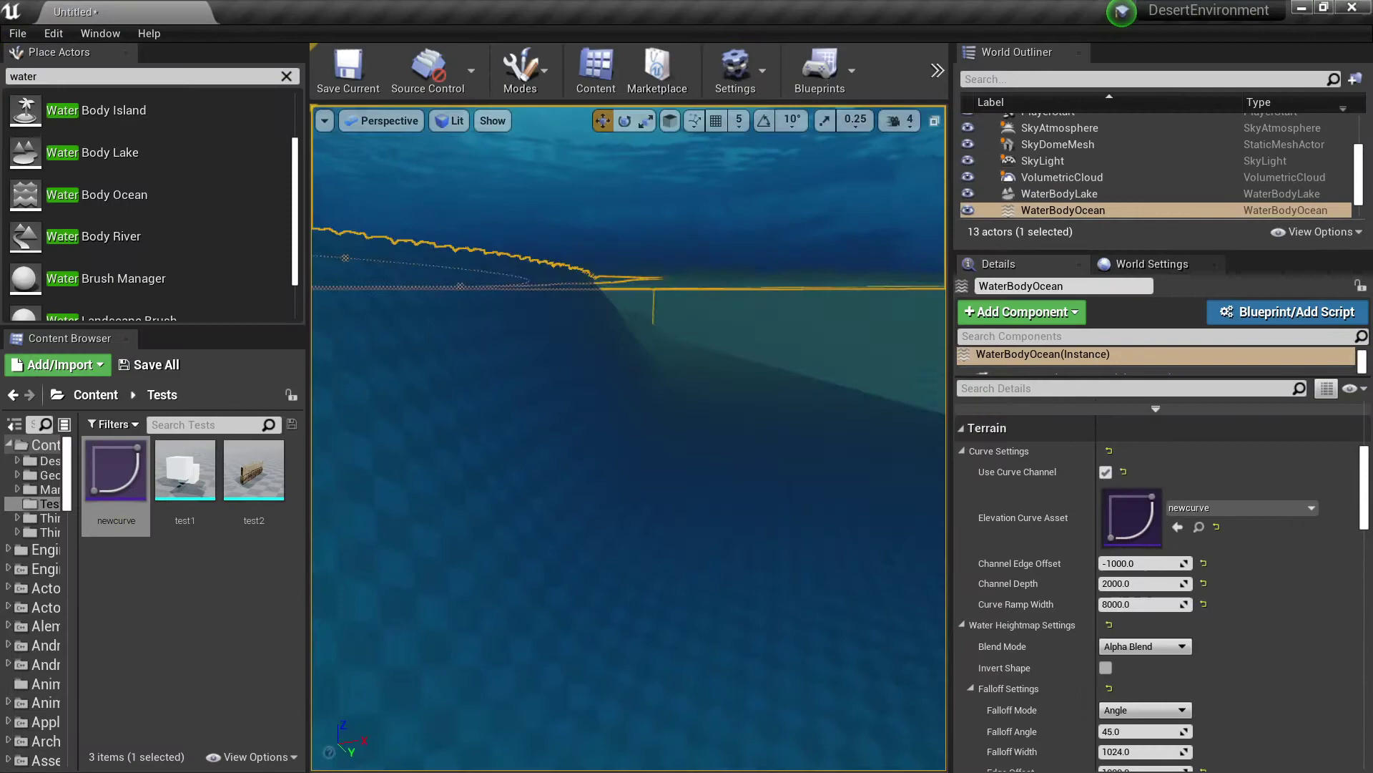
# Step: Examine the seabed and shoreline produced by the simplified elevation curve, below and above the water
pyautogui.moveTo(645, 437); pyautogui.dragTo(647, 558, button='right')
pyautogui.rightClick(644, 437)
pyautogui.click(693, 386)
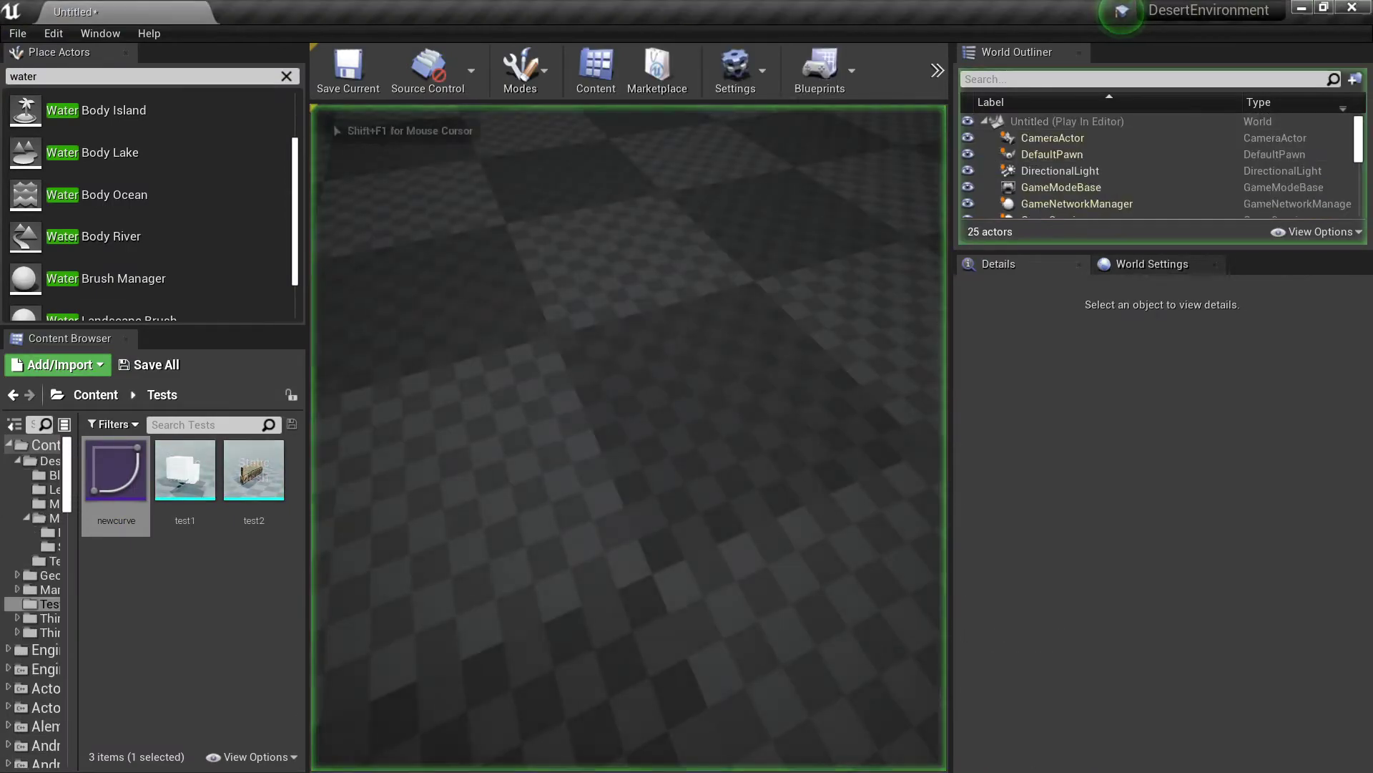
pyautogui.press('Escape')
pyautogui.click(806, 432)
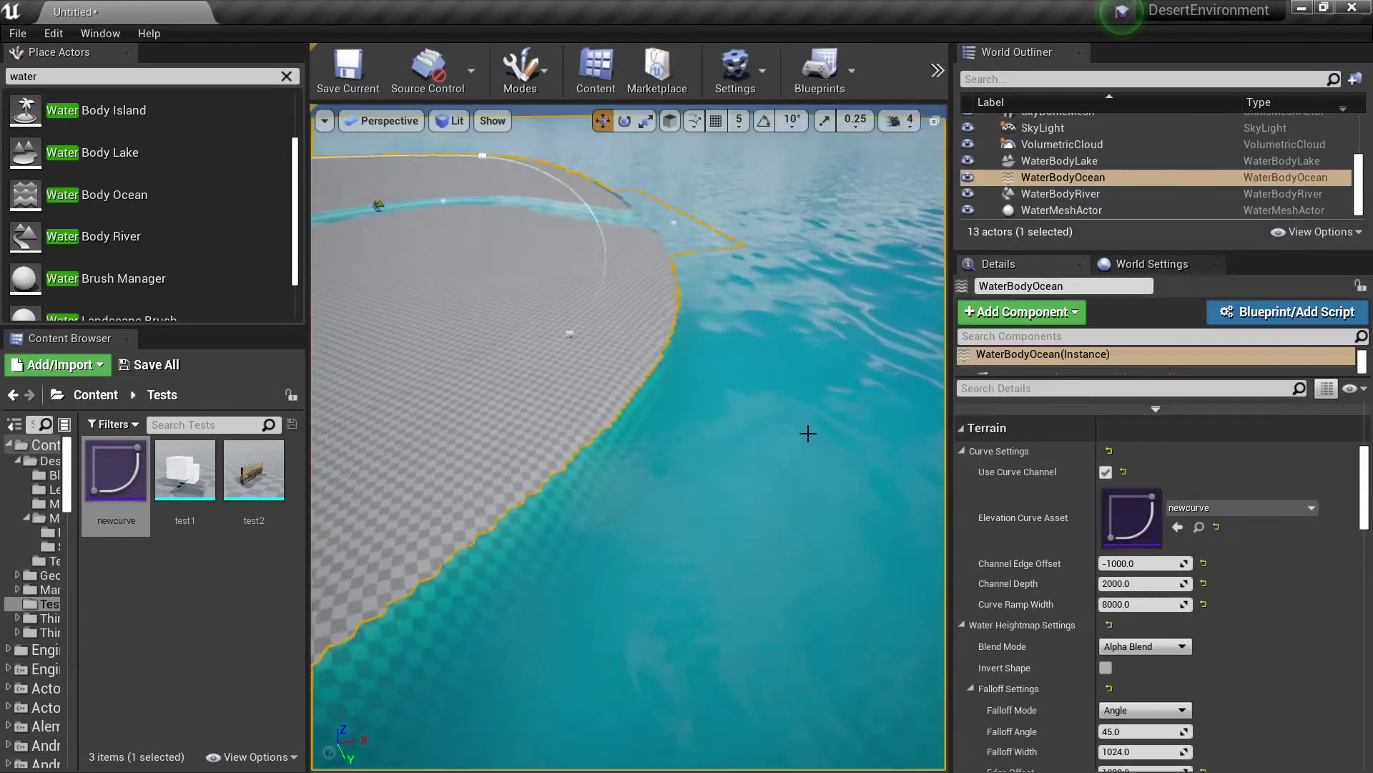
pyautogui.moveTo(806, 432); pyautogui.dragTo(806, 365, button='right')
pyautogui.click(723, 496)
pyautogui.moveTo(723, 496); pyautogui.dragTo(608, 504, button='right')
pyautogui.press('w')
pyautogui.click(721, 494)
pyautogui.click(554, 459)
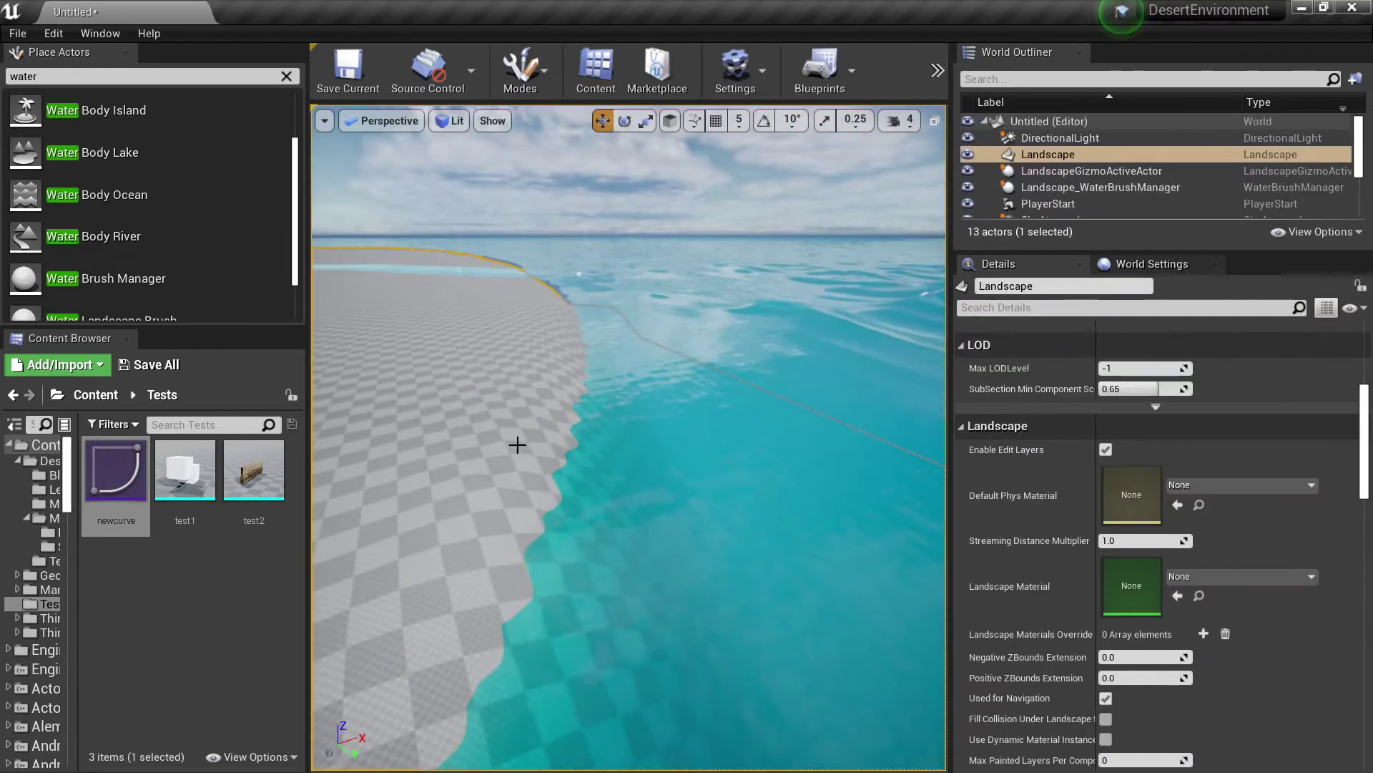
# Step: Reset WaterBodyOcean's Elevation Curve Asset to None and inspect the shoreline
pyautogui.click(716, 461)
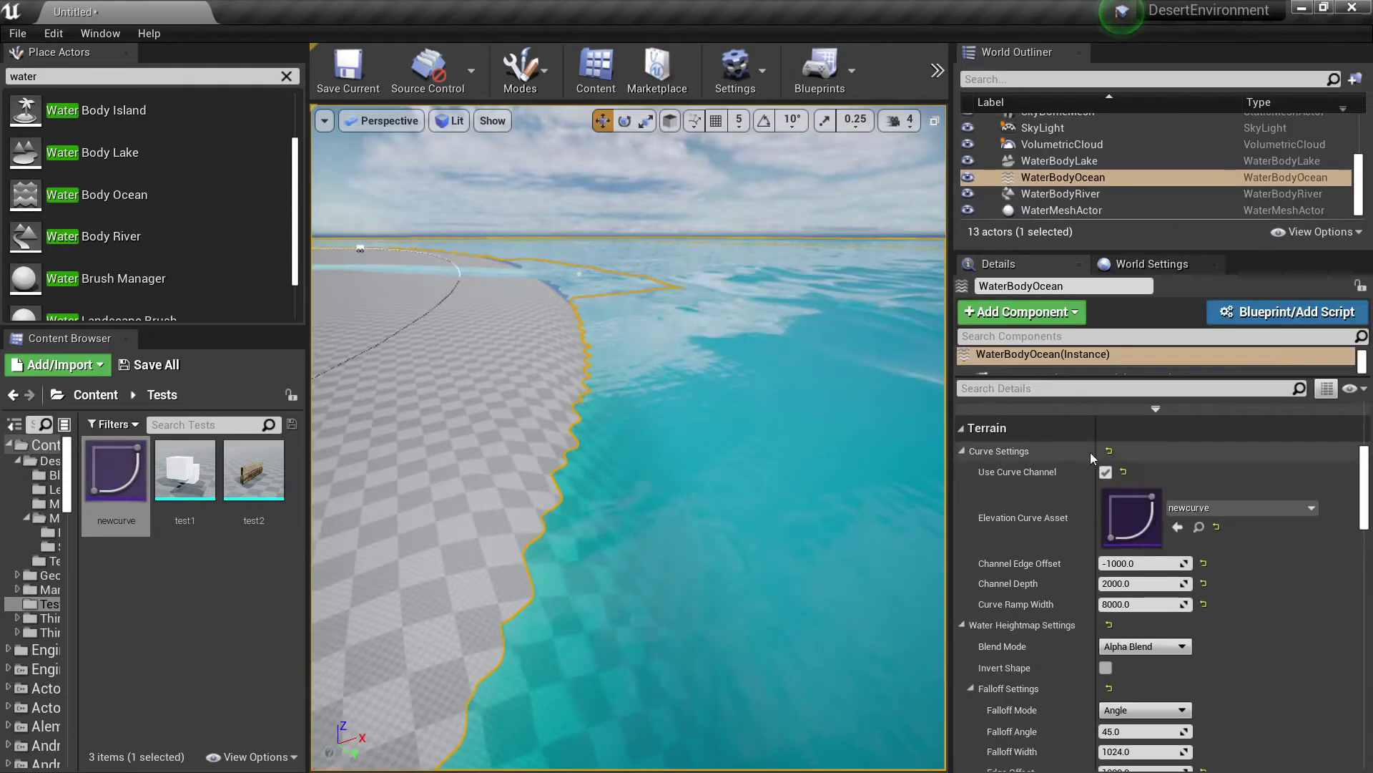
pyautogui.click(1216, 527)
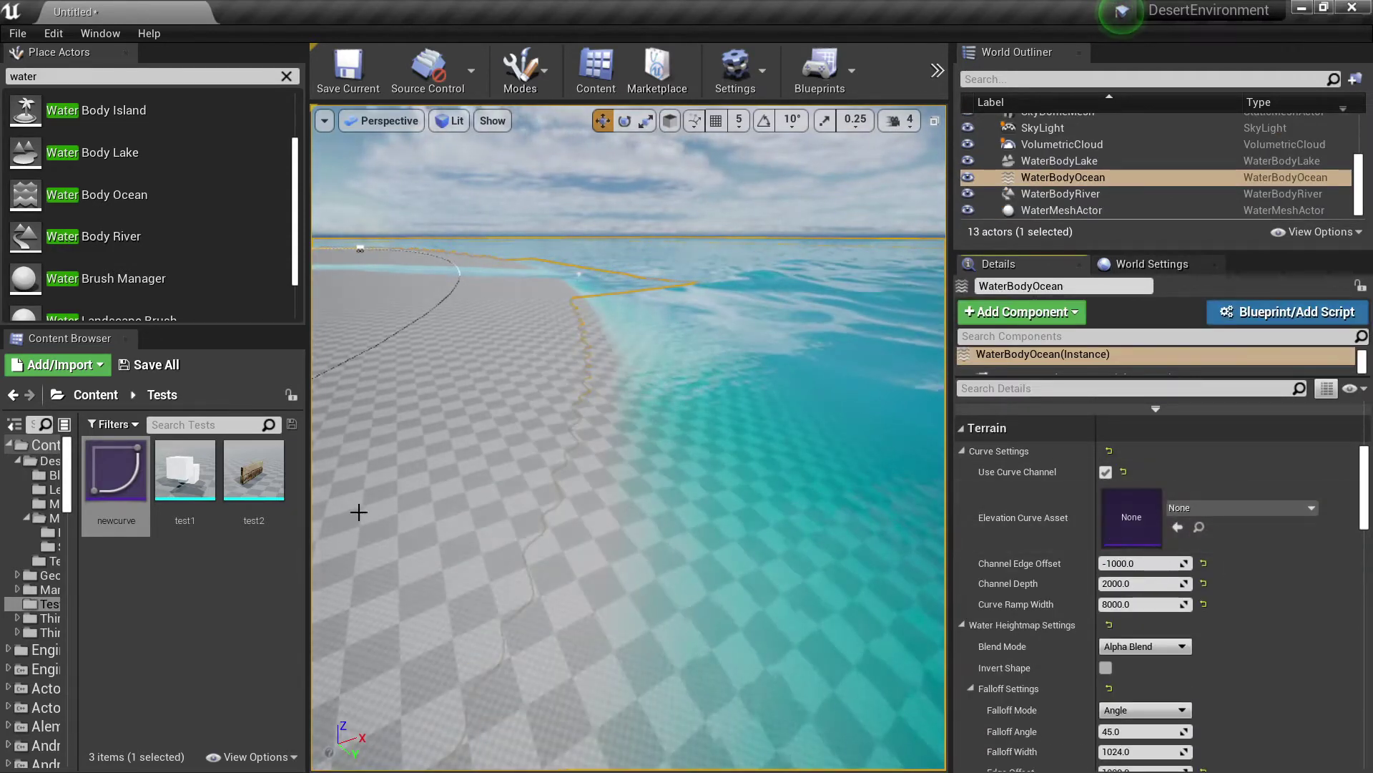
pyautogui.scroll(-5, 84, 567)
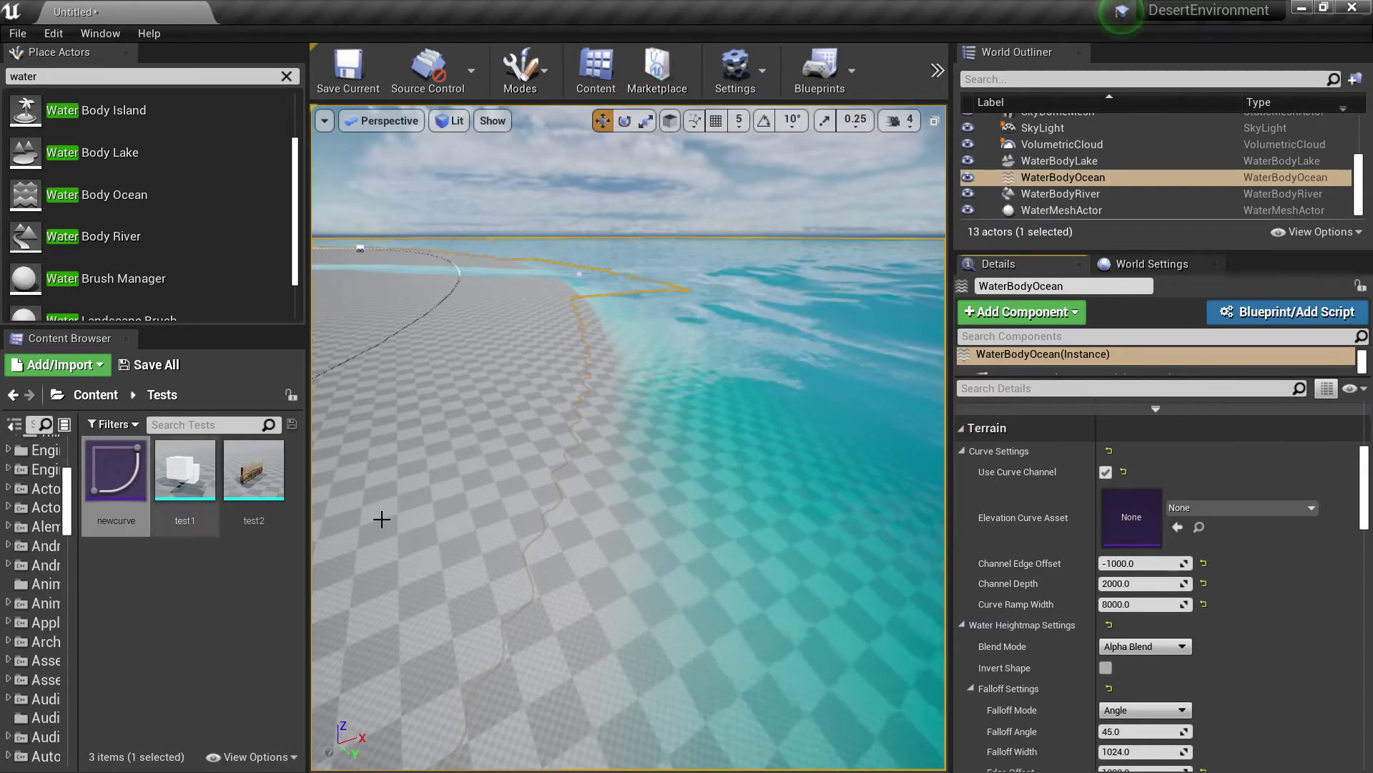
pyautogui.press('w')
pyautogui.moveTo(381, 519)
pyautogui.mouseDown(button='right')
pyautogui.moveTo(407, 525)
pyautogui.moveTo(415, 550)
pyautogui.moveTo(414, 493)
pyautogui.moveTo(358, 479)
pyautogui.moveTo(390, 504)
pyautogui.mouseUp(button='right')
pyautogui.press('e')
pyautogui.moveTo(730, 449); pyautogui.dragTo(730, 479, button='right')
pyautogui.moveTo(830, 523)
pyautogui.mouseDown(button='right')
pyautogui.moveTo(830, 500)
pyautogui.moveTo(812, 544)
pyautogui.mouseUp(button='right')
# Step: Try the Max and Min blend modes in the ocean's Water Heightmap Settings and return to Alpha Blend
pyautogui.click(1127, 681)
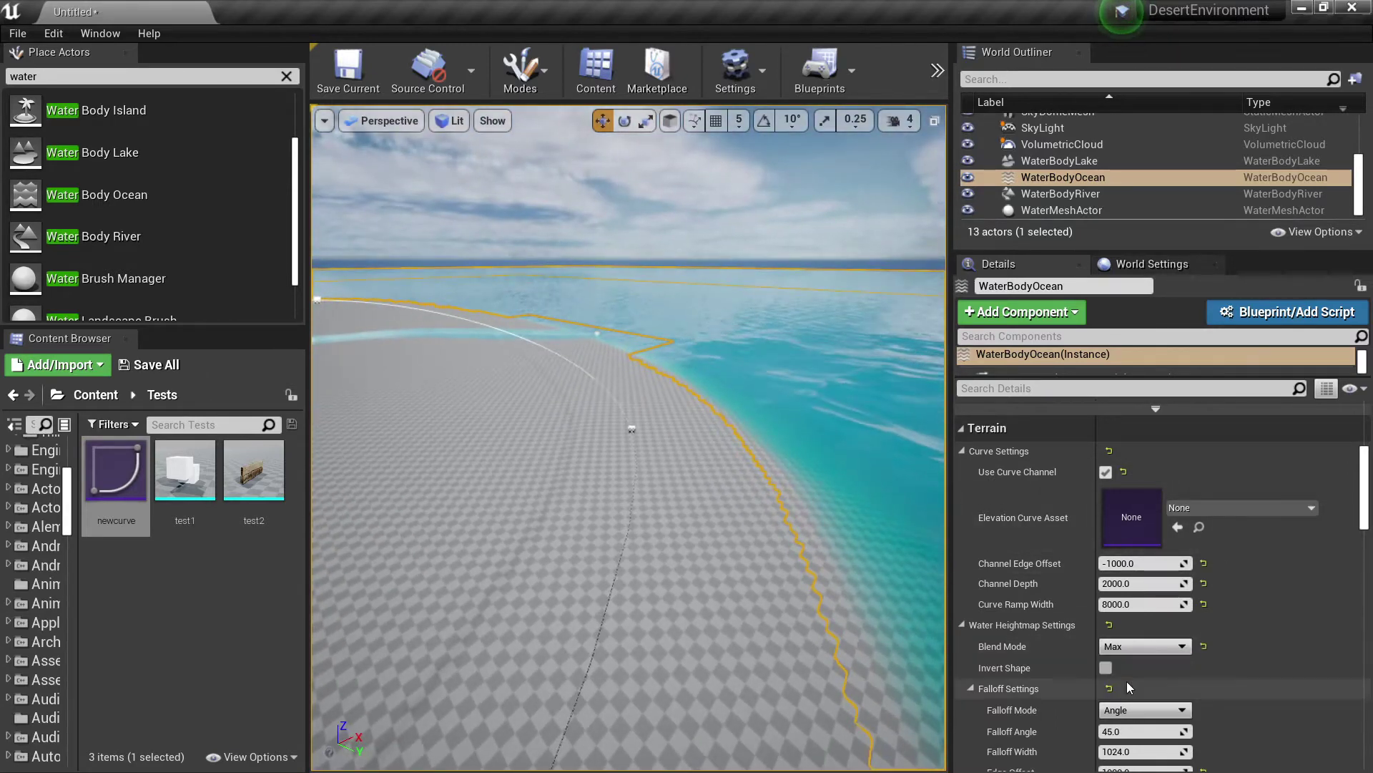
pyautogui.click(1125, 648)
pyautogui.click(1125, 671)
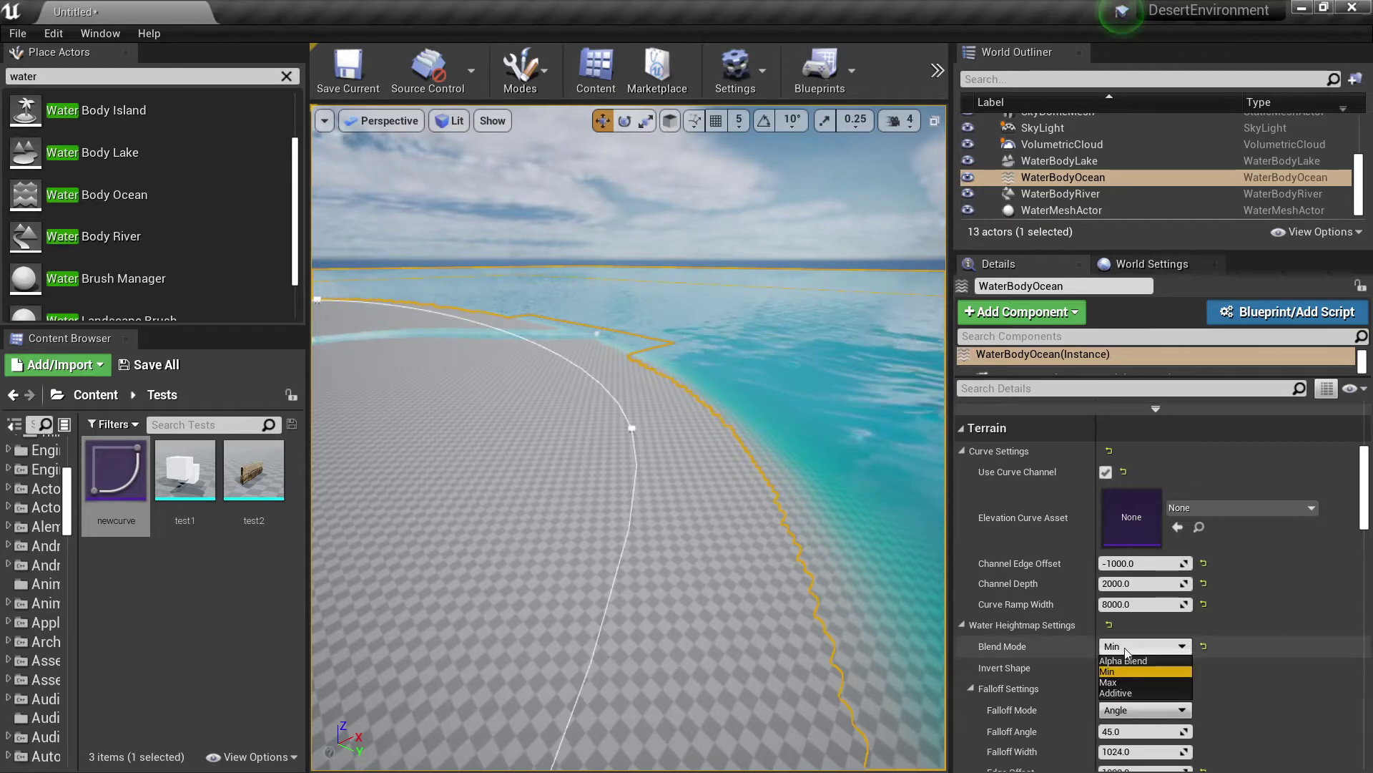
pyautogui.click(1123, 661)
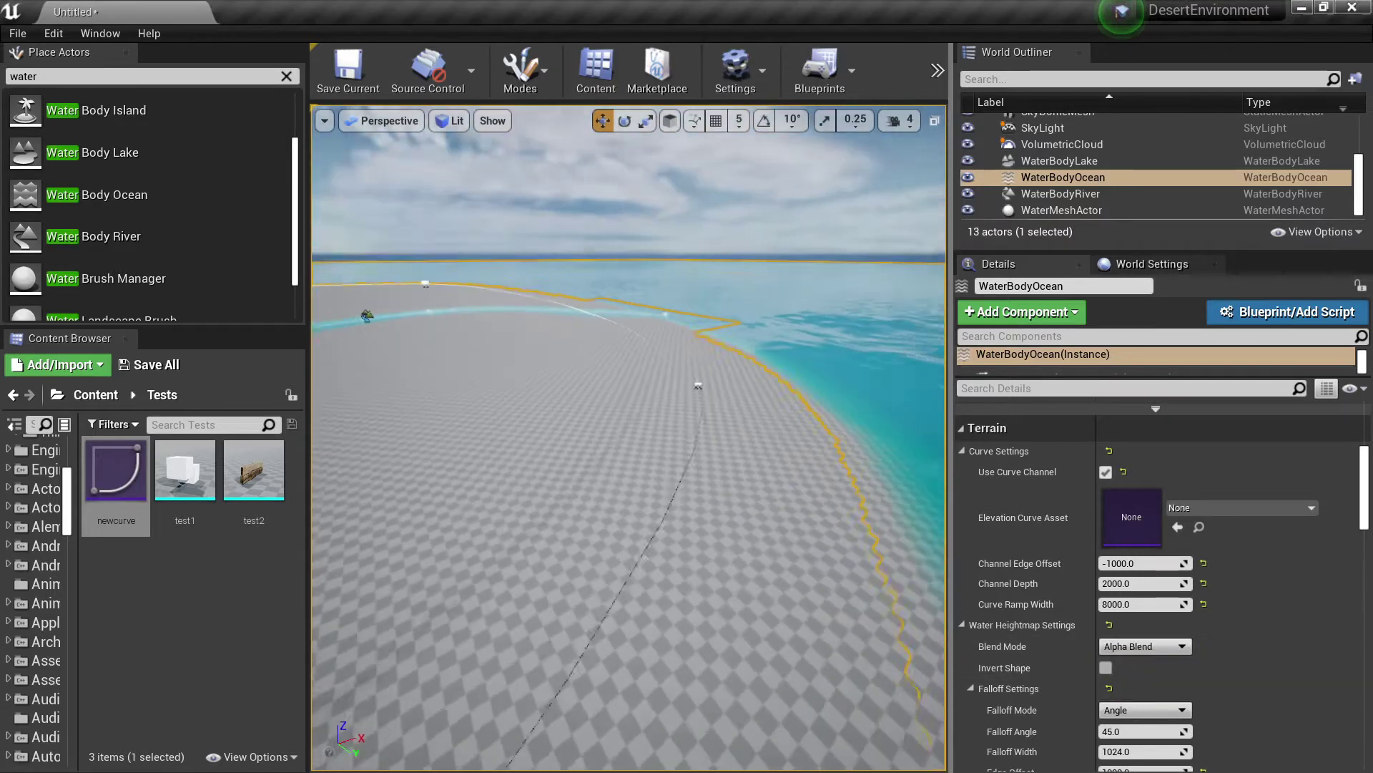
# Step: Examine the ocean's falloff and curl noise settings and the shape of the island's shoreline from above and at ground level
pyautogui.moveTo(629, 437); pyautogui.dragTo(768, 428, button='right')
pyautogui.scroll(-5, 1210, 605)
pyautogui.moveTo(822, 507); pyautogui.dragTo(622, 501, button='right')
pyautogui.scroll(-5, 526, 367)
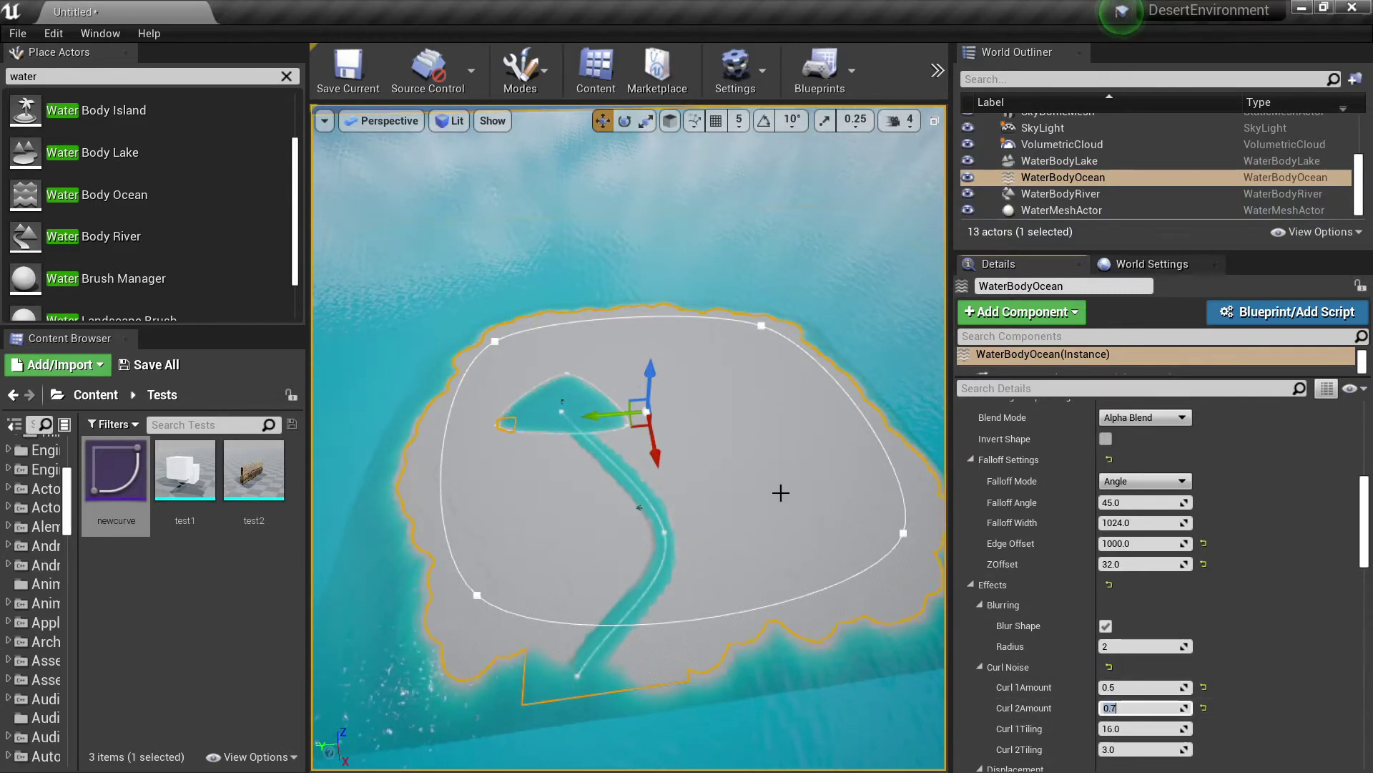
pyautogui.press('w')
pyautogui.moveTo(781, 492); pyautogui.dragTo(923, 401, button='right')
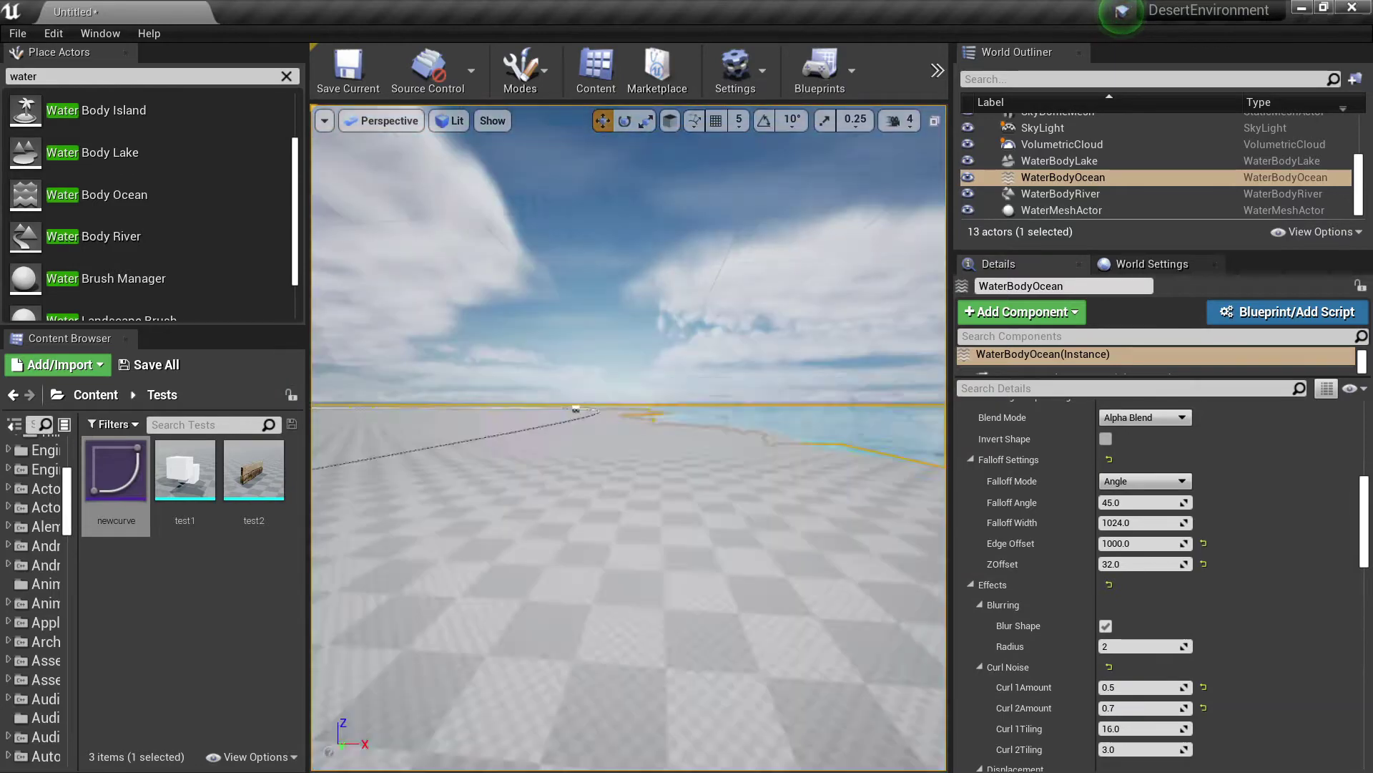
pyautogui.moveTo(775, 558); pyautogui.dragTo(760, 503, button='right')
pyautogui.click(775, 558)
pyautogui.press('a')
pyautogui.click(726, 478)
pyautogui.scroll(-5, 1093, 192)
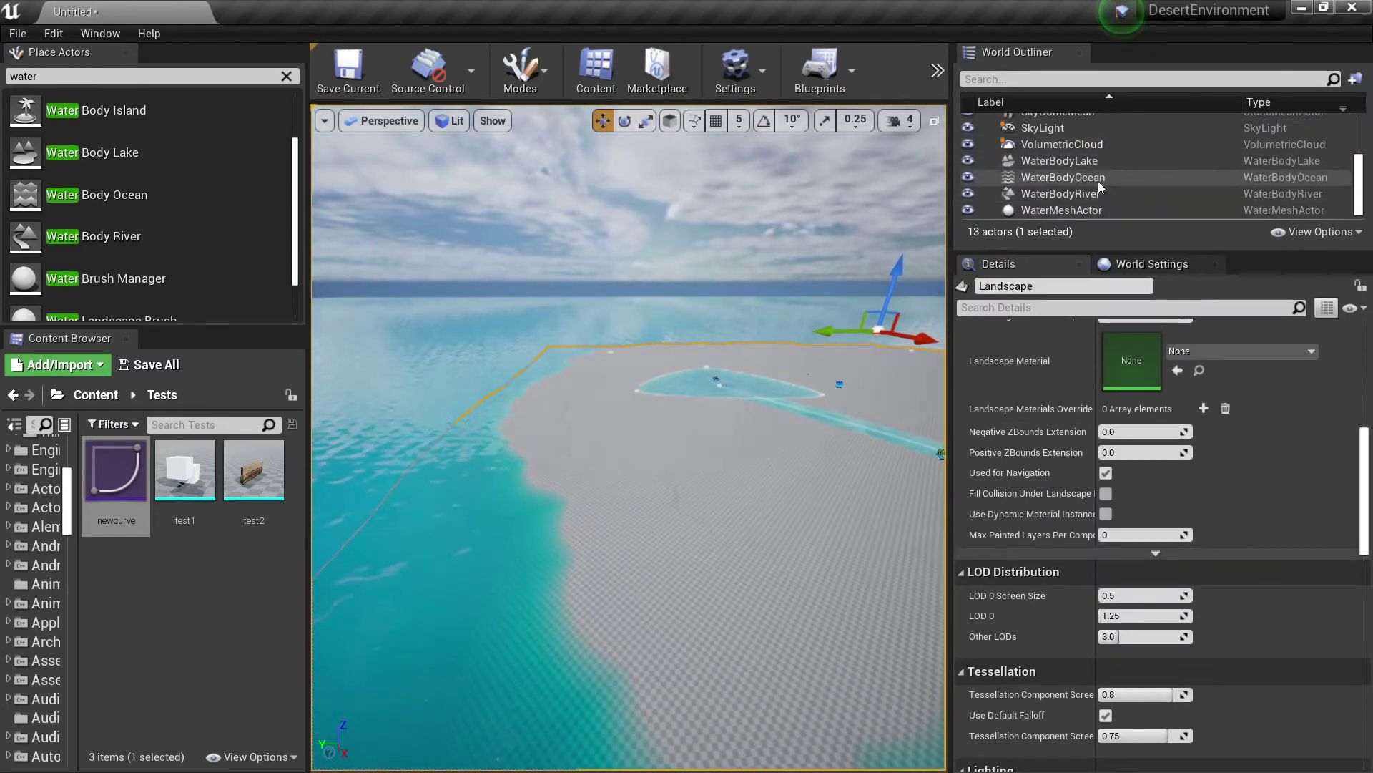
# Step: Try a blur Radius of 500 on WaterBodyOcean, inspect the shoreline, and reset the radius to its default
pyautogui.click(1102, 179)
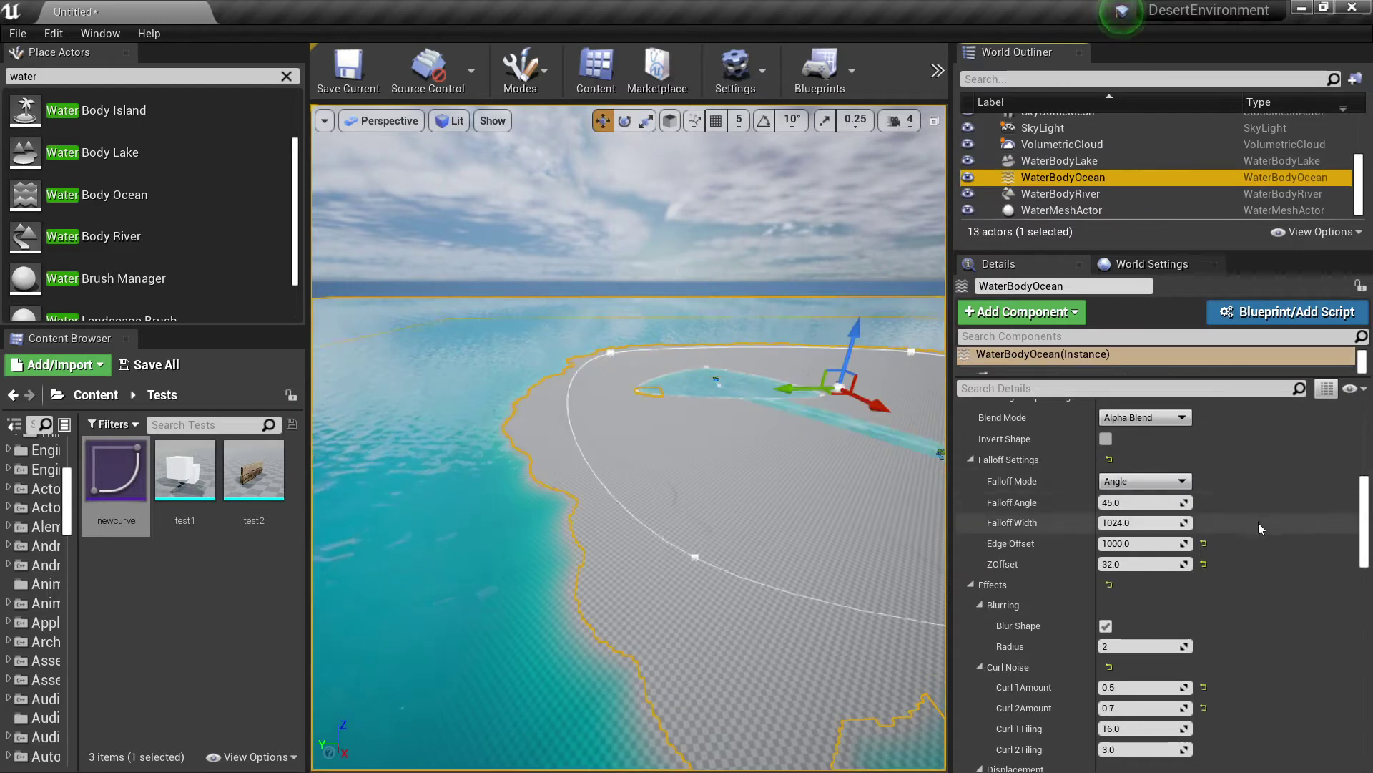
pyautogui.scroll(-2, 1266, 518)
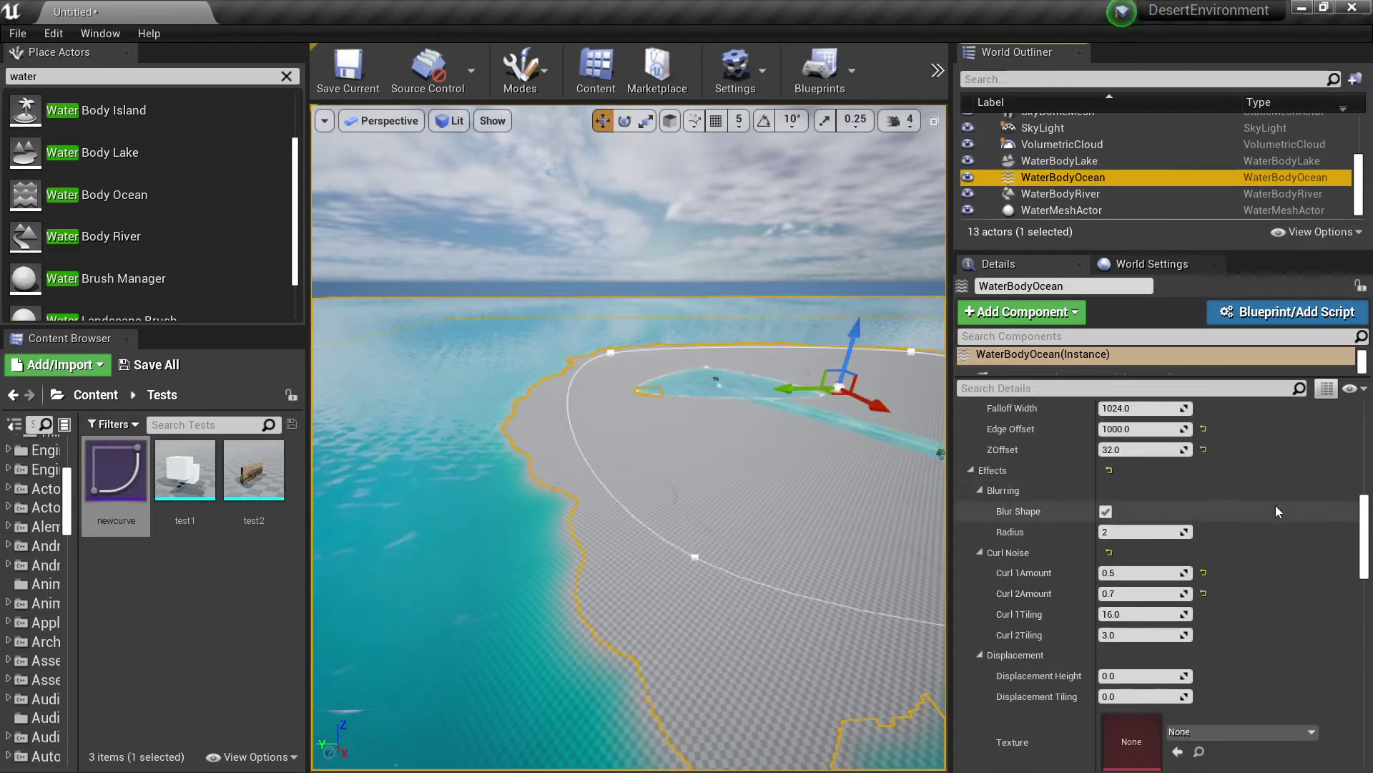
pyautogui.click(1143, 533)
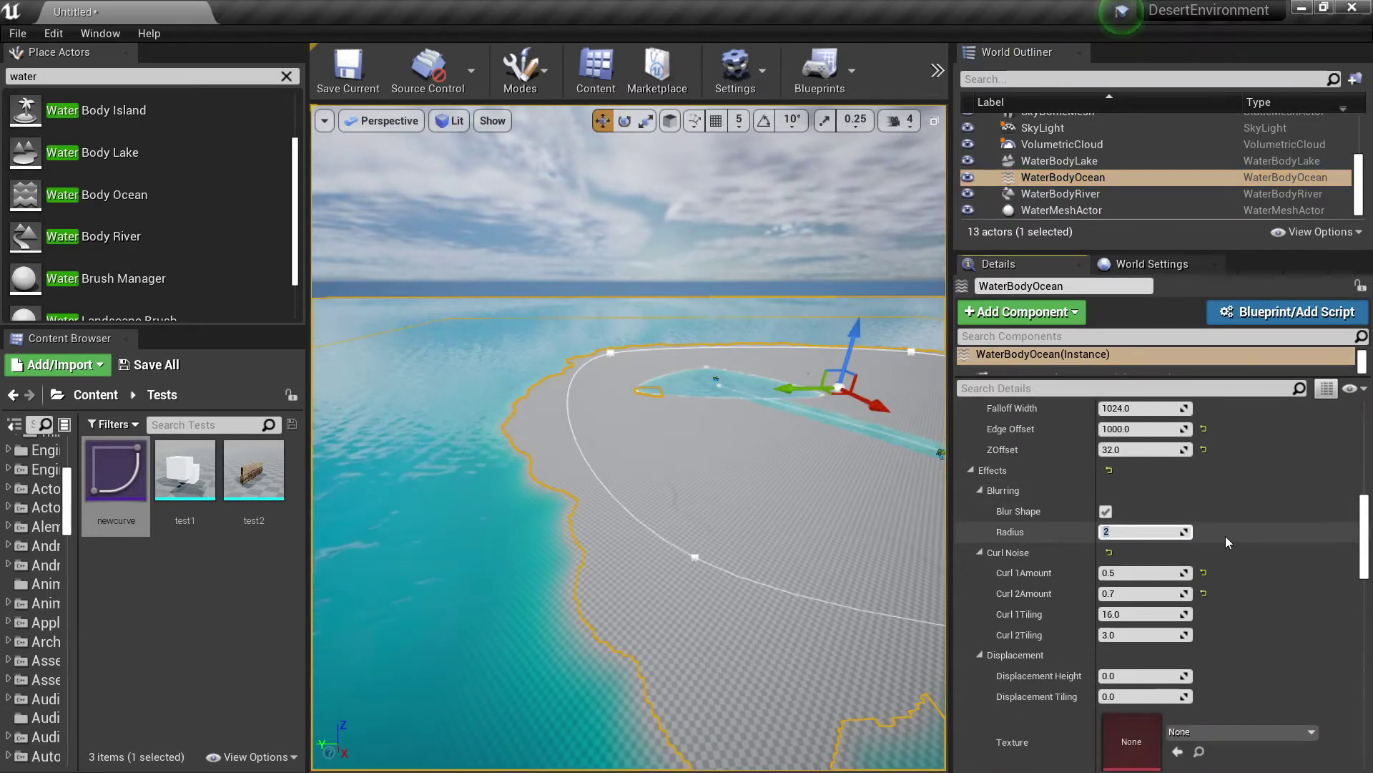
pyautogui.write('50')
pyautogui.press('Return')
pyautogui.write('0')
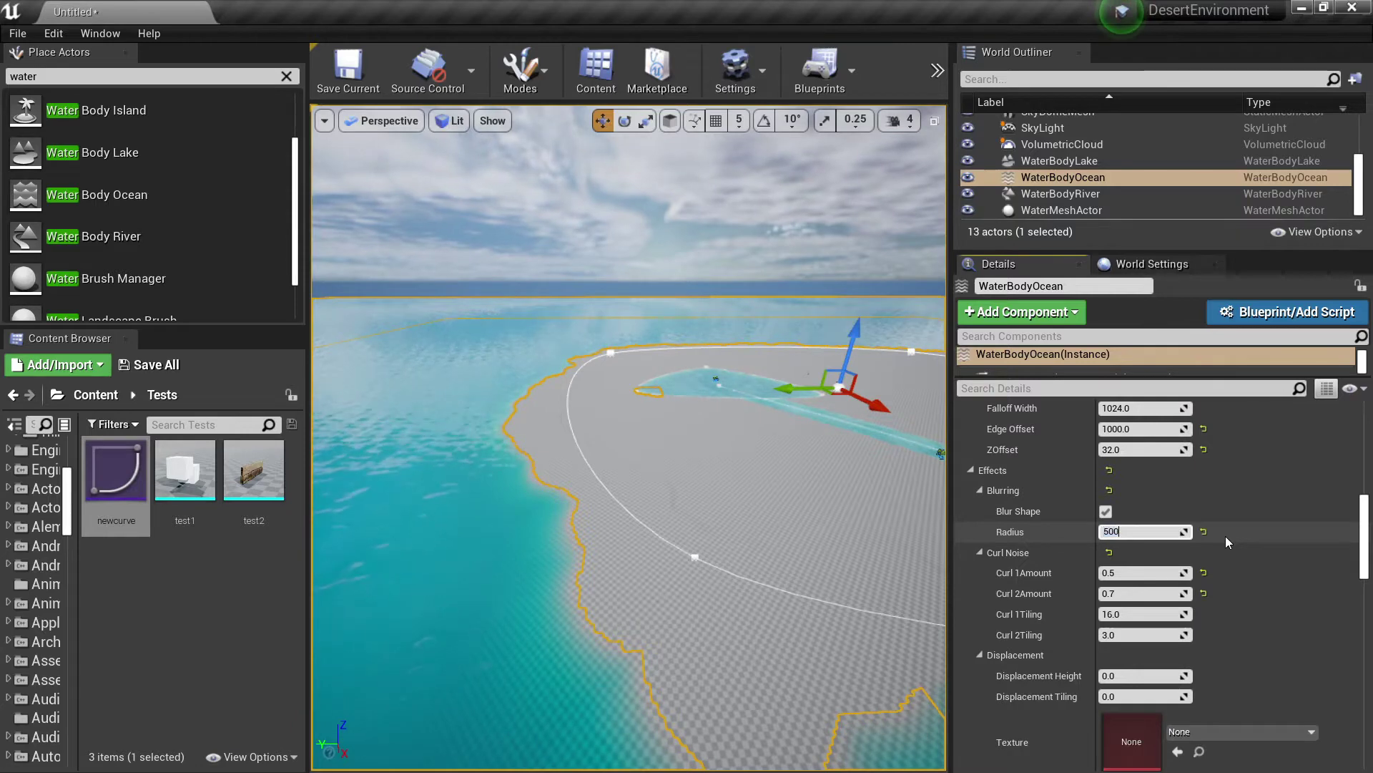
pyautogui.press('Return')
pyautogui.moveTo(679, 561); pyautogui.dragTo(679, 561, button='right')
pyautogui.click(1204, 532)
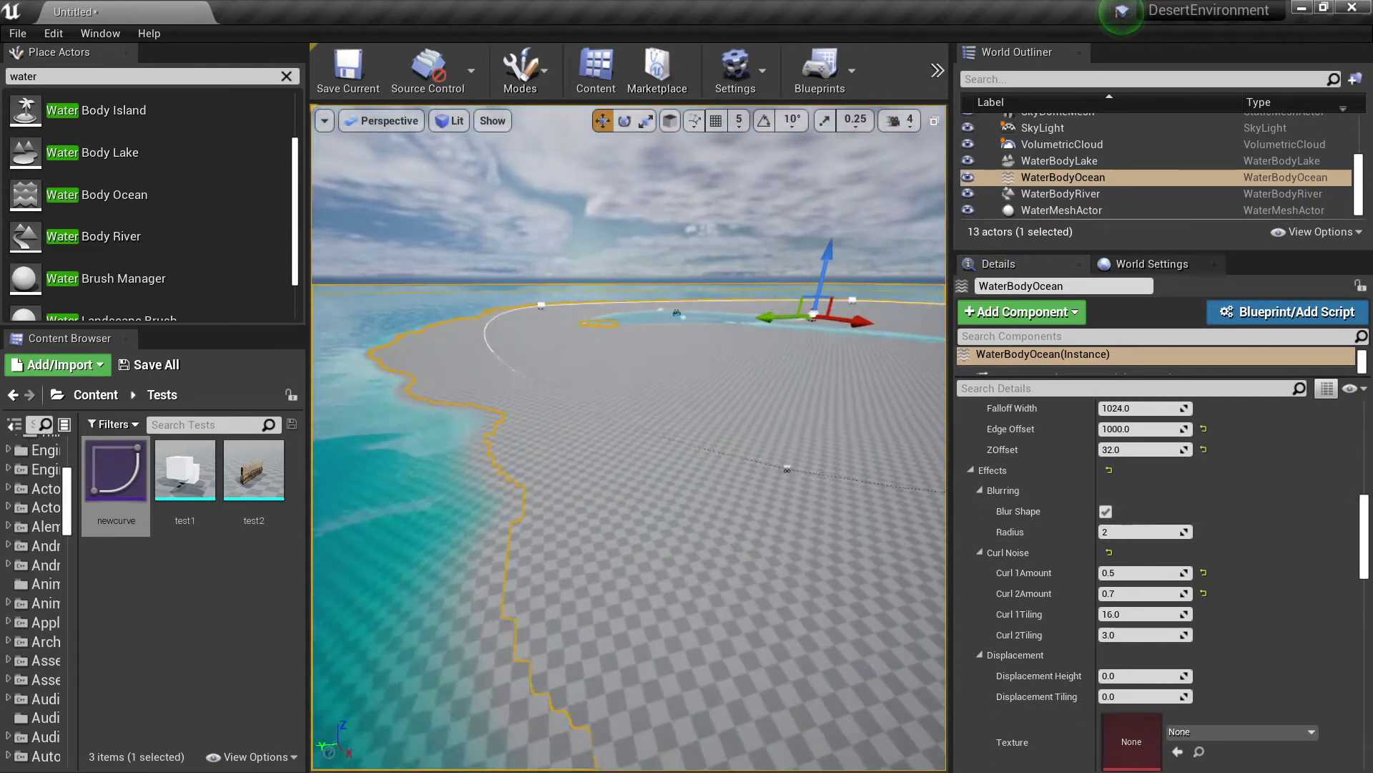
# Step: Set WaterBodyOcean's Displacement Height to 2000 and inspect the displaced terrain around the lake and river
pyautogui.scroll(8, 1157, 593)
pyautogui.scroll(-5, 1180, 558)
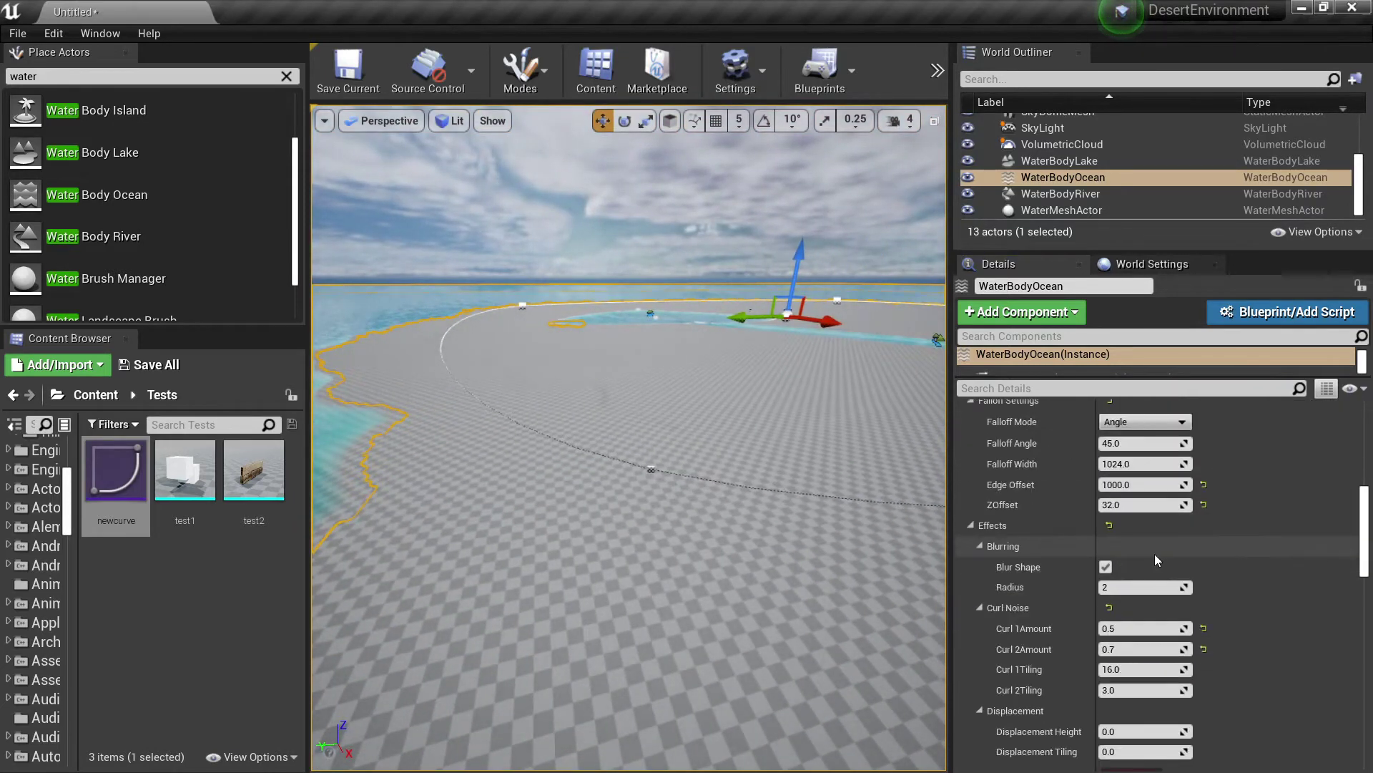
pyautogui.moveTo(764, 565); pyautogui.dragTo(763, 564, button='right')
pyautogui.press('s')
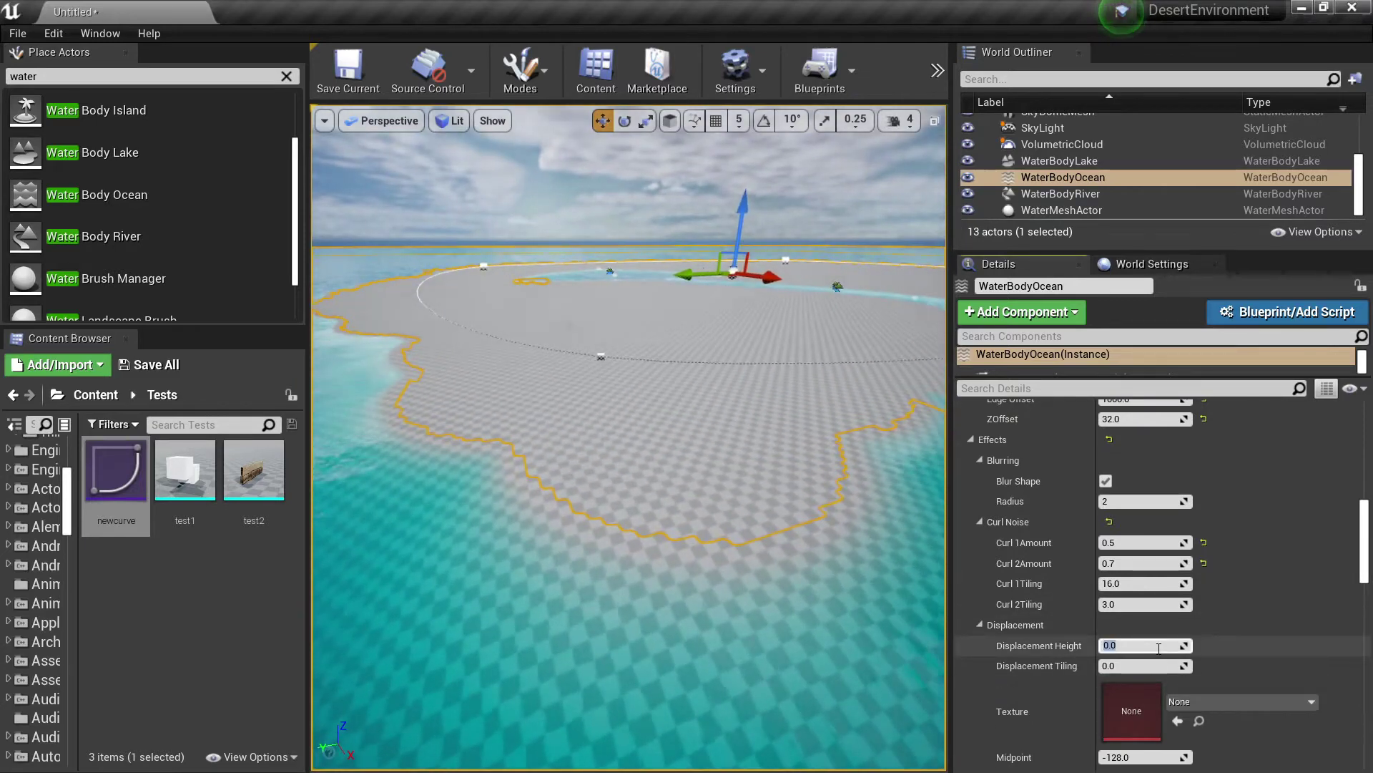
pyautogui.scroll(-3, 1159, 649)
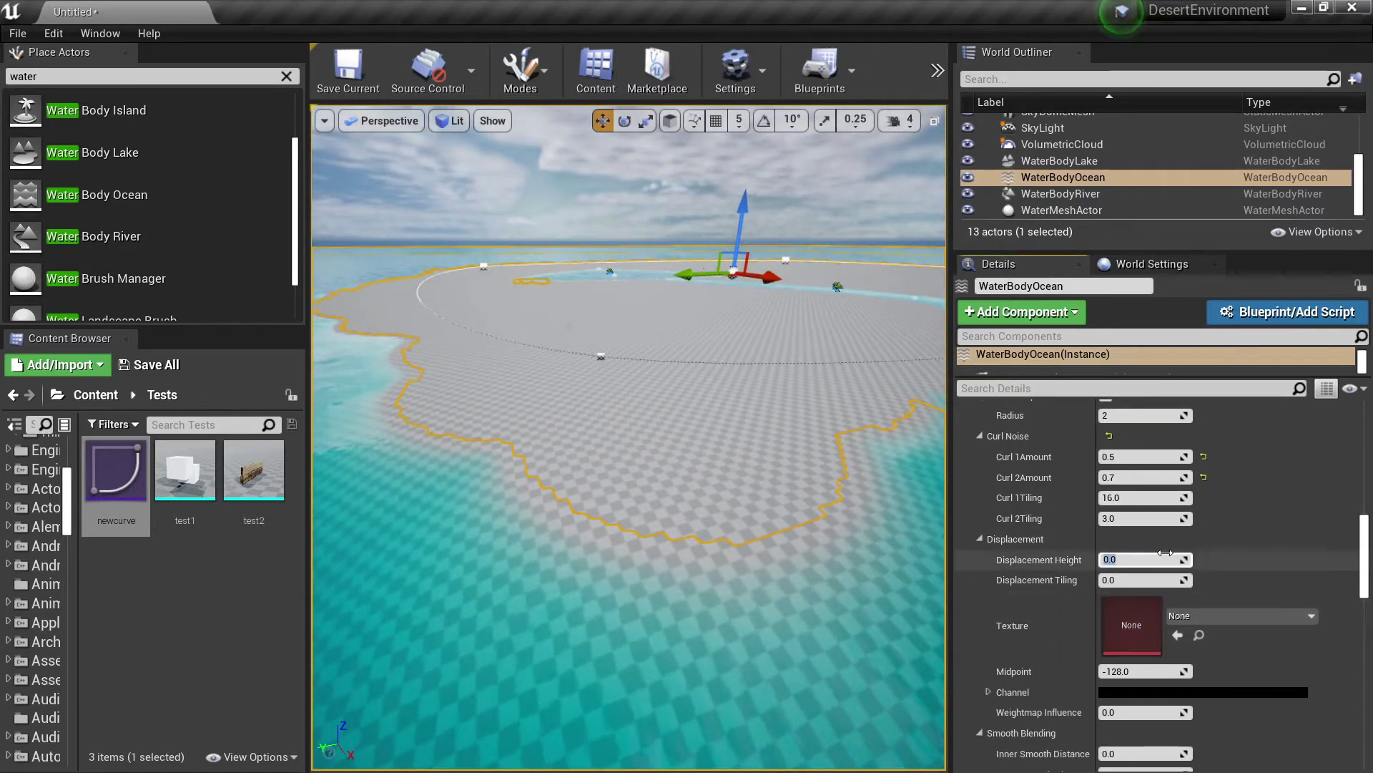
pyautogui.press('Return')
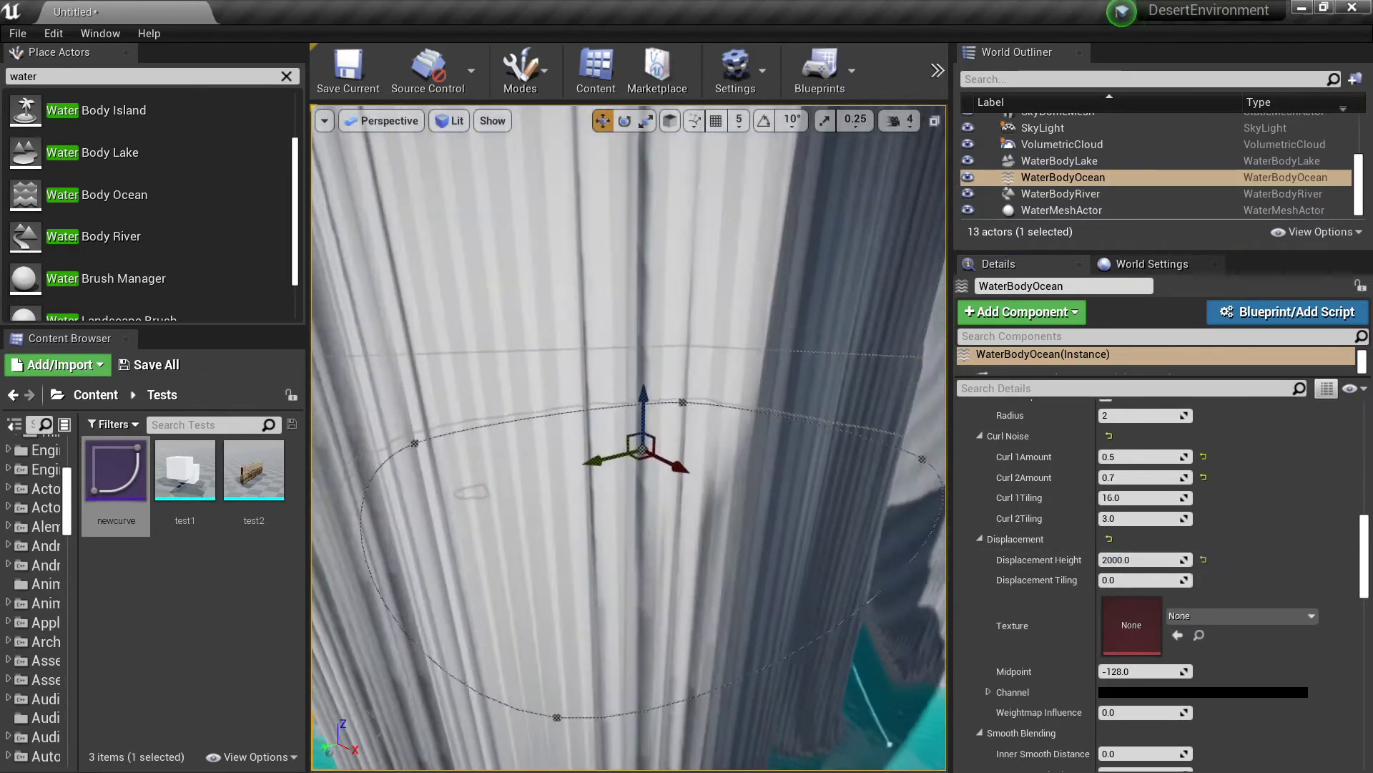
pyautogui.press('s')
pyautogui.moveTo(629, 438); pyautogui.dragTo(592, 438, button='right')
pyautogui.press('w')
pyautogui.press('s')
pyautogui.press('w')
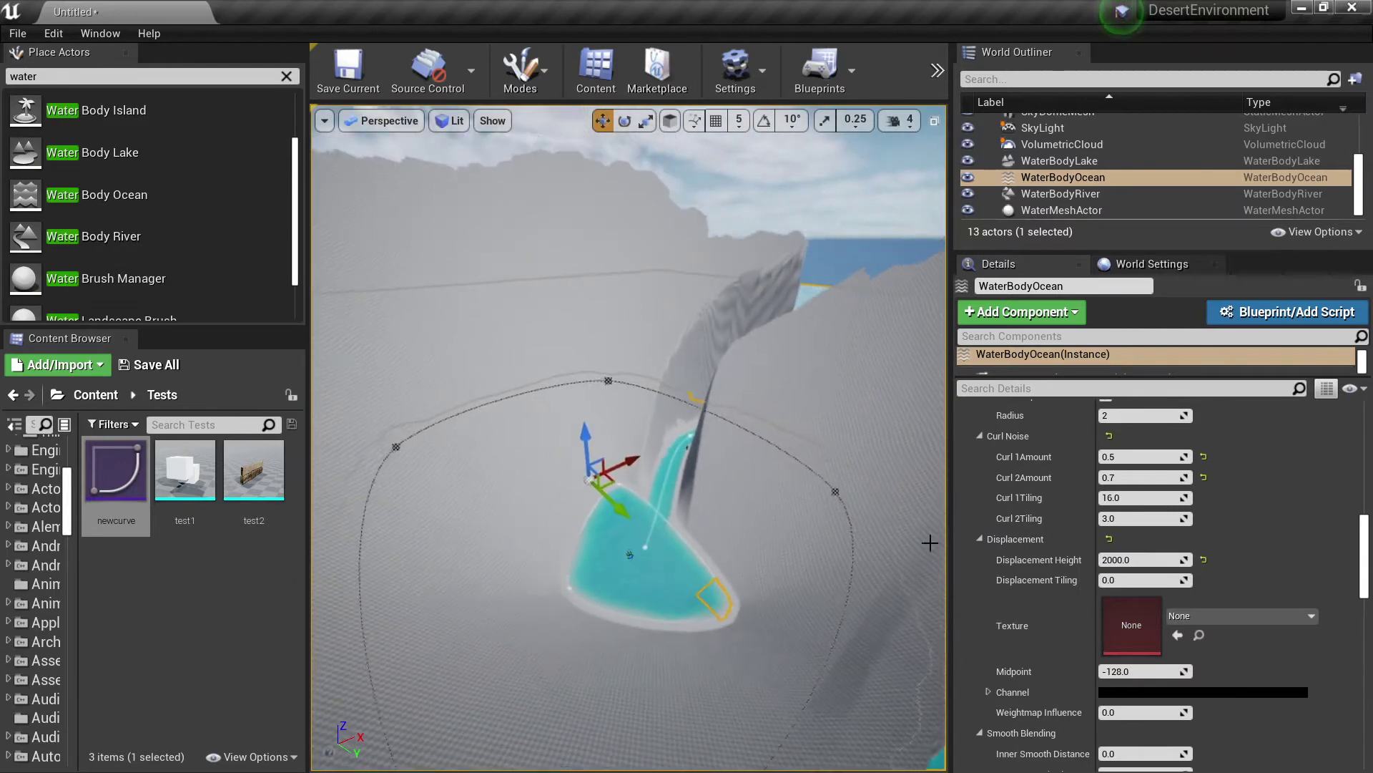
# Step: Assign Good64x64TilingNoiseHighFreq as the ocean's displacement texture and set Displacement Height to 200
pyautogui.click(1195, 615)
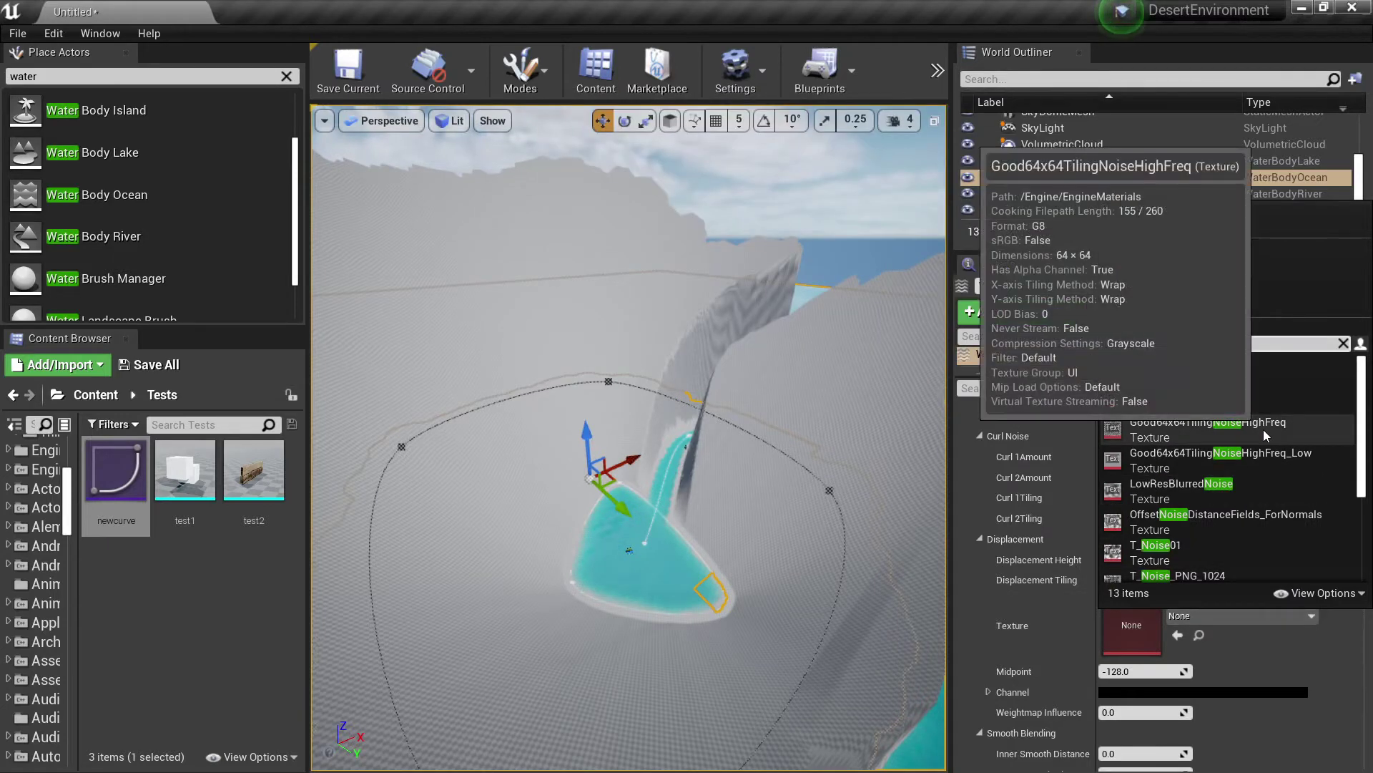
pyautogui.click(1263, 430)
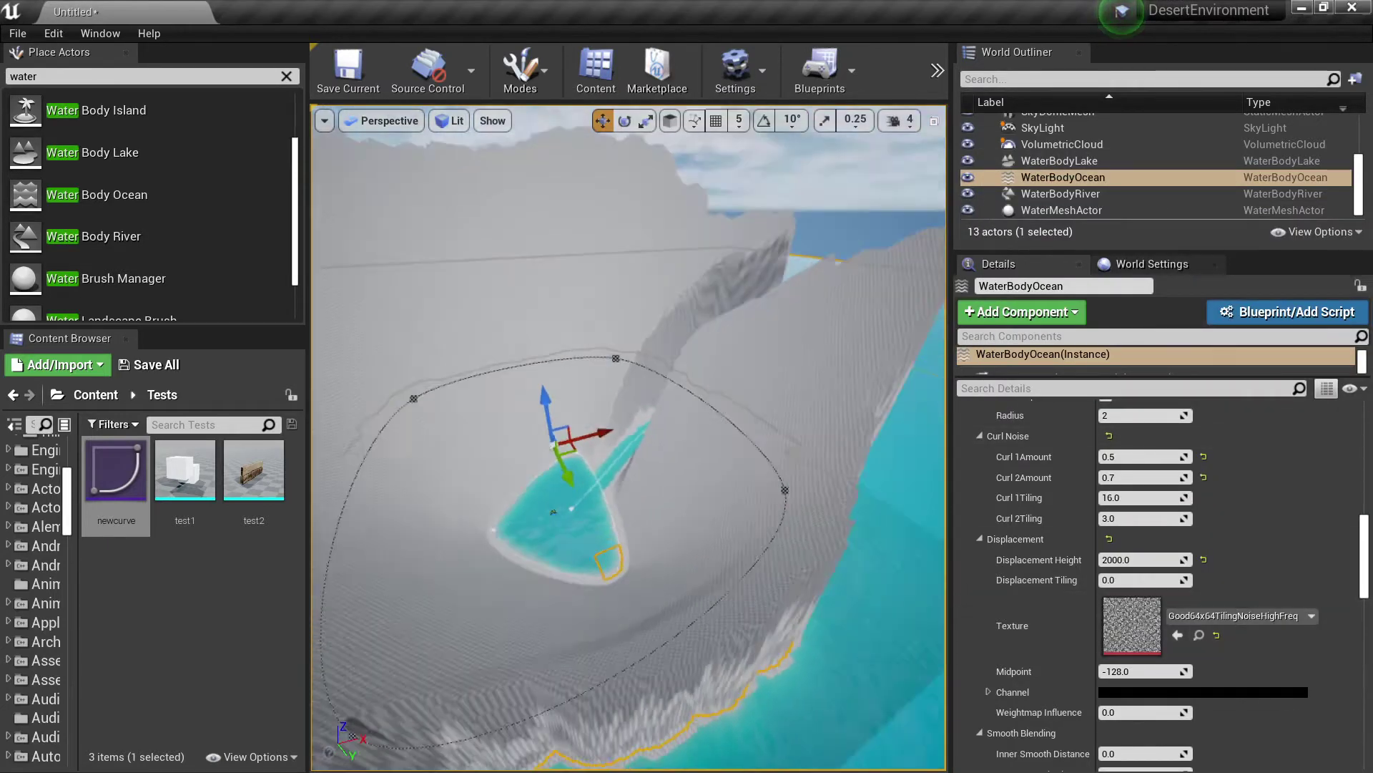
pyautogui.write('200')
pyautogui.press('Return')
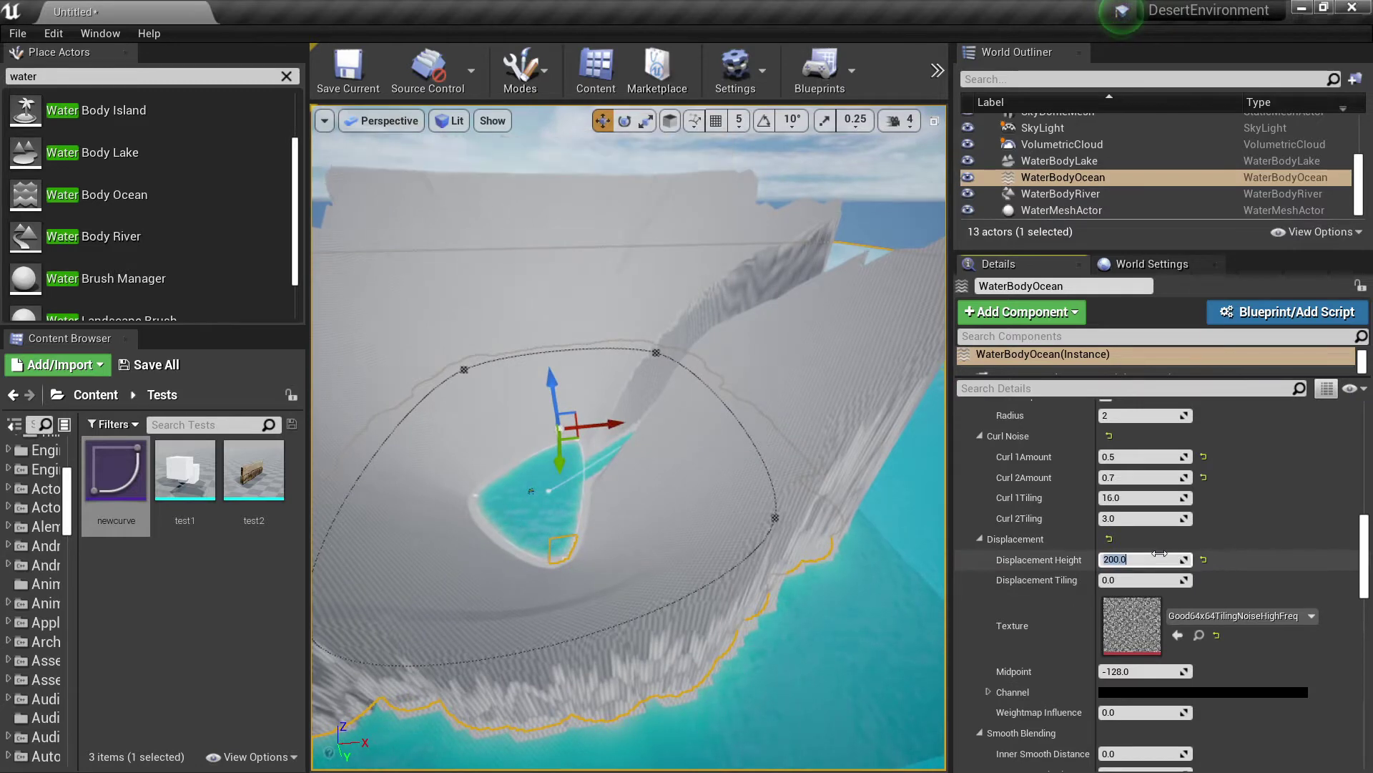
# Step: Reset the ocean's Displacement Height, raise it to about 10, and inspect the island's terrain
pyautogui.click(1205, 561)
pyautogui.moveTo(844, 515); pyautogui.dragTo(895, 547, button='right')
pyautogui.moveTo(1130, 560); pyautogui.dragTo(1145, 560)
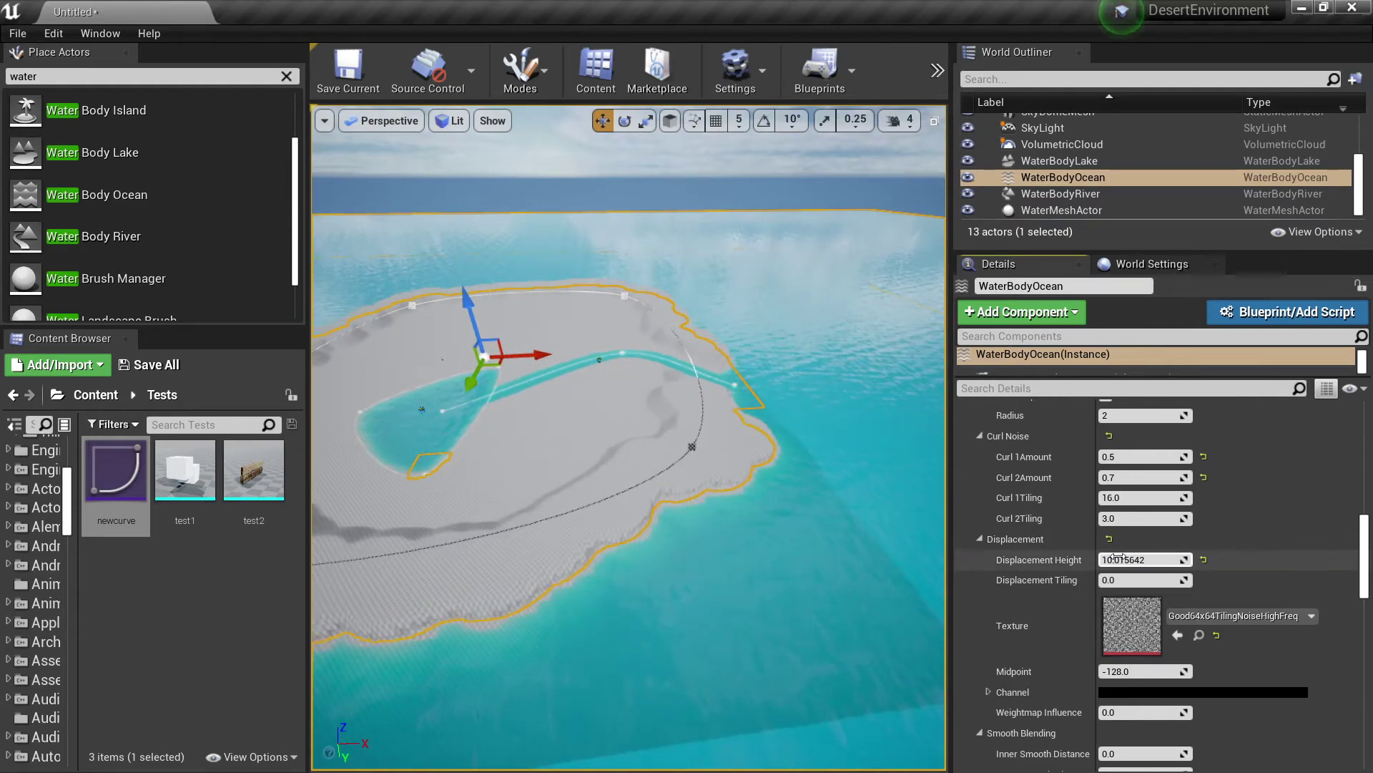
pyautogui.moveTo(621, 527); pyautogui.dragTo(790, 547, button='right')
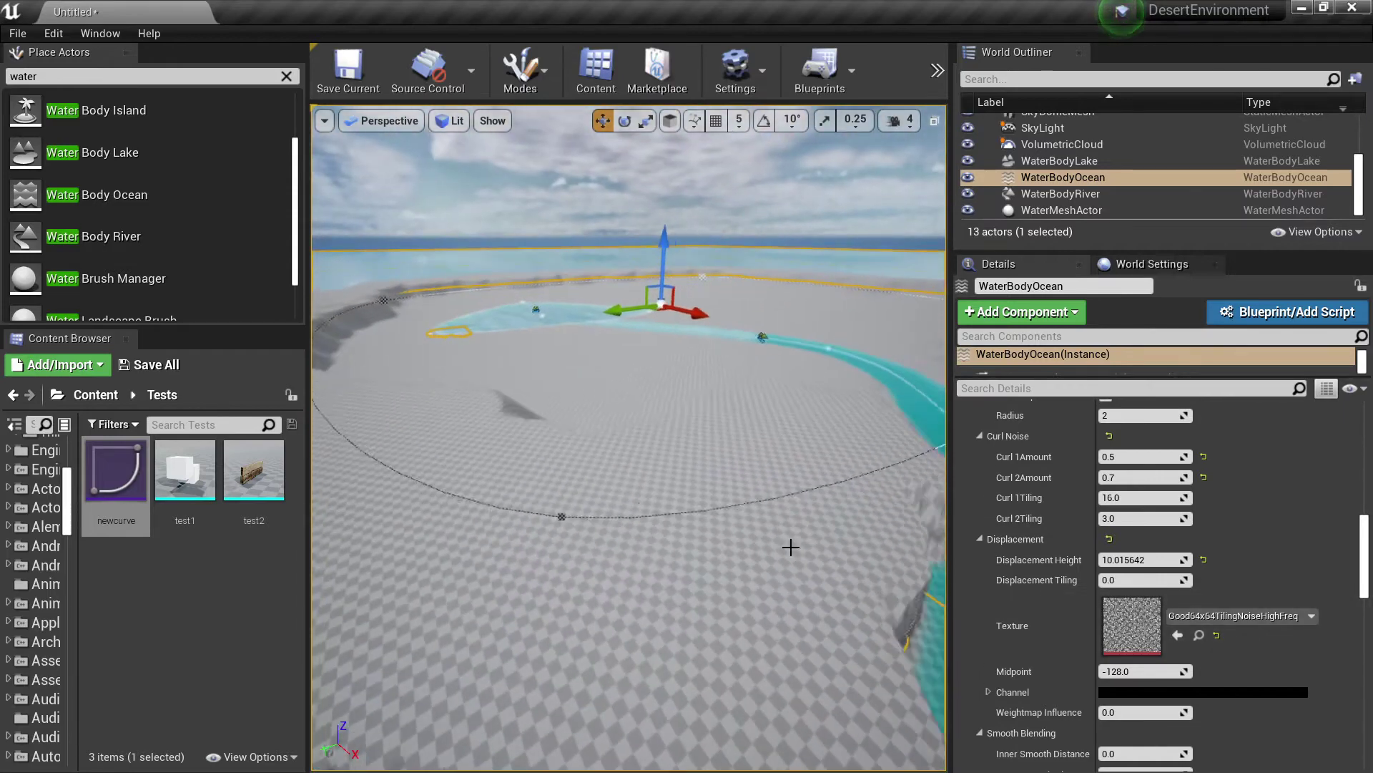
# Step: Reset the ocean's displacement texture to None and inspect the terrain along the river
pyautogui.click(1217, 637)
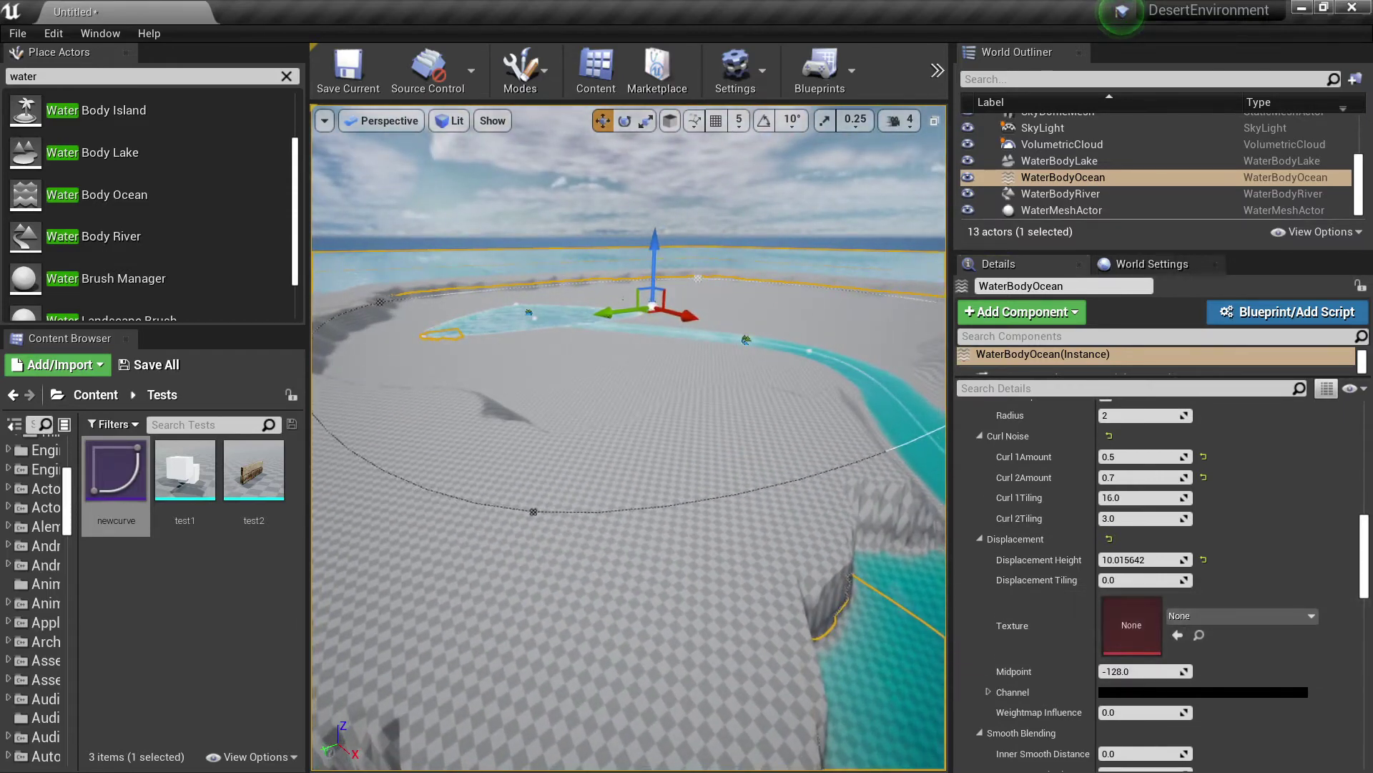
pyautogui.moveTo(715, 501); pyautogui.dragTo(758, 565, button='right')
pyautogui.scroll(-5, 1118, 644)
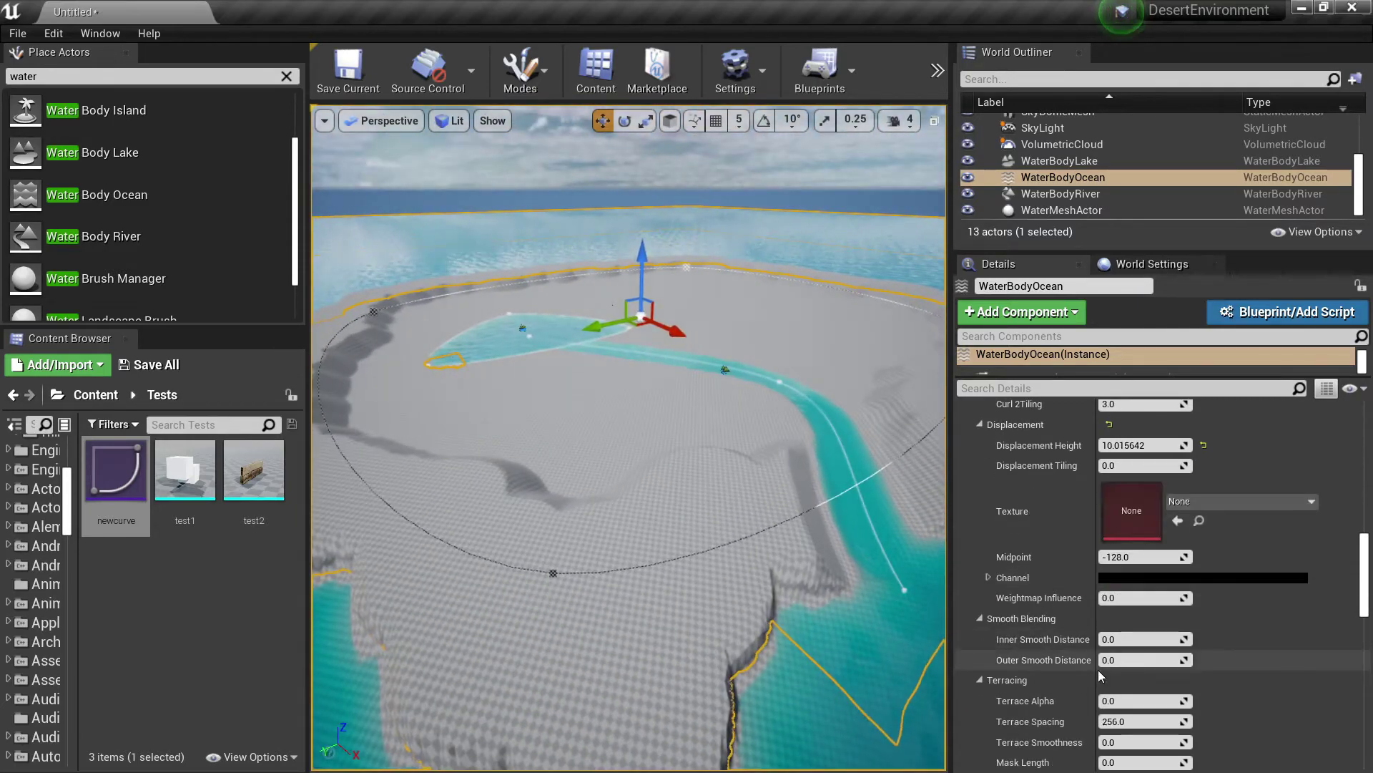
# Step: Try WaterBodyOcean's Inner Smooth Distance at 10000, reset it, and raise it to about 4697.6
pyautogui.moveTo(716, 501); pyautogui.dragTo(801, 494, button='right')
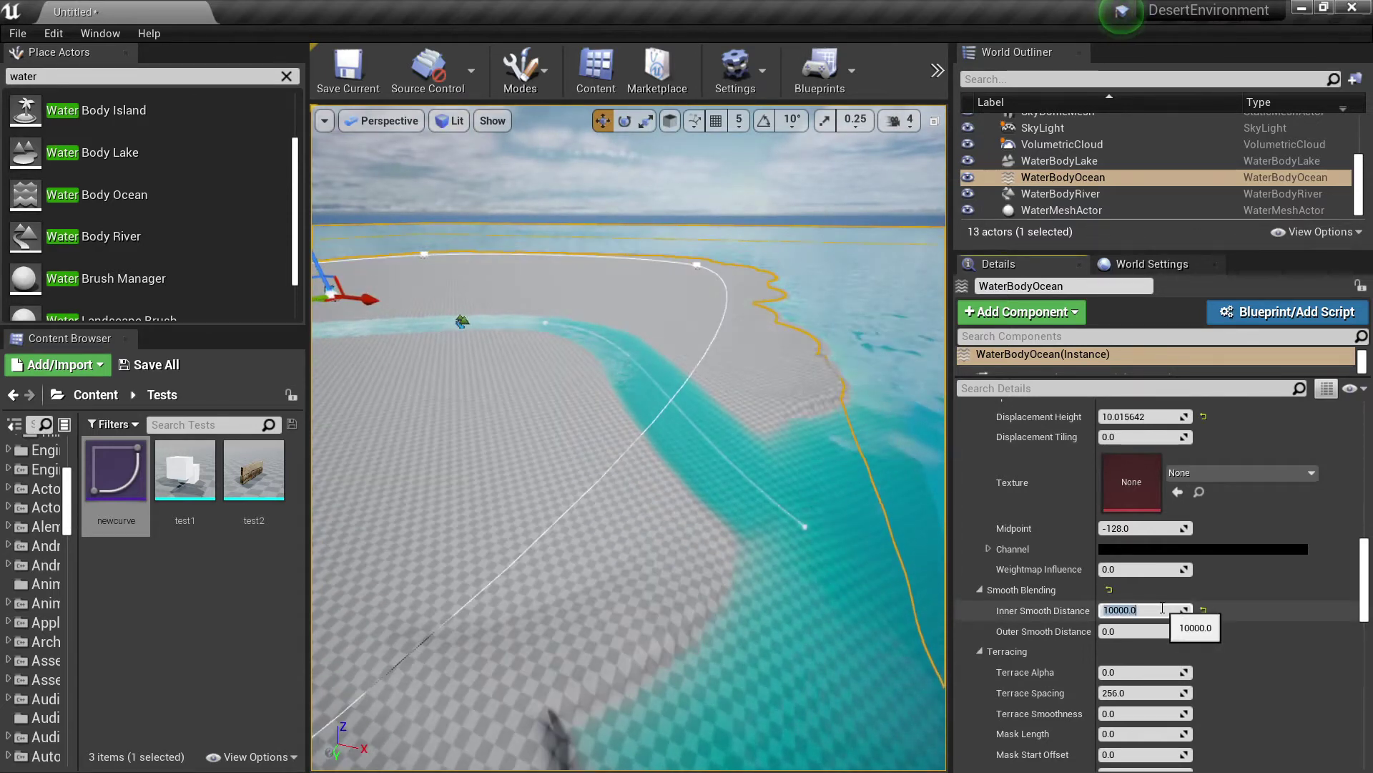
pyautogui.moveTo(808, 515); pyautogui.dragTo(769, 487, button='right')
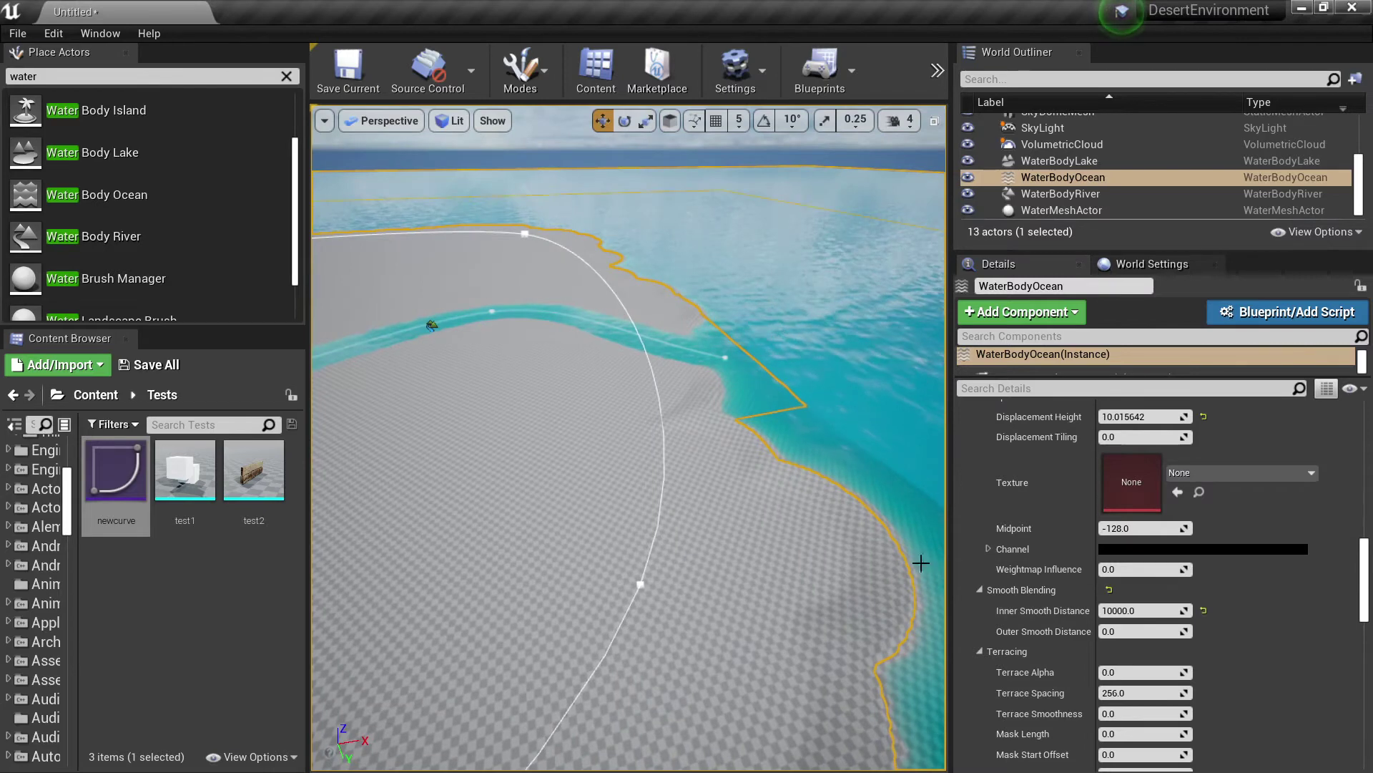
pyautogui.click(1203, 611)
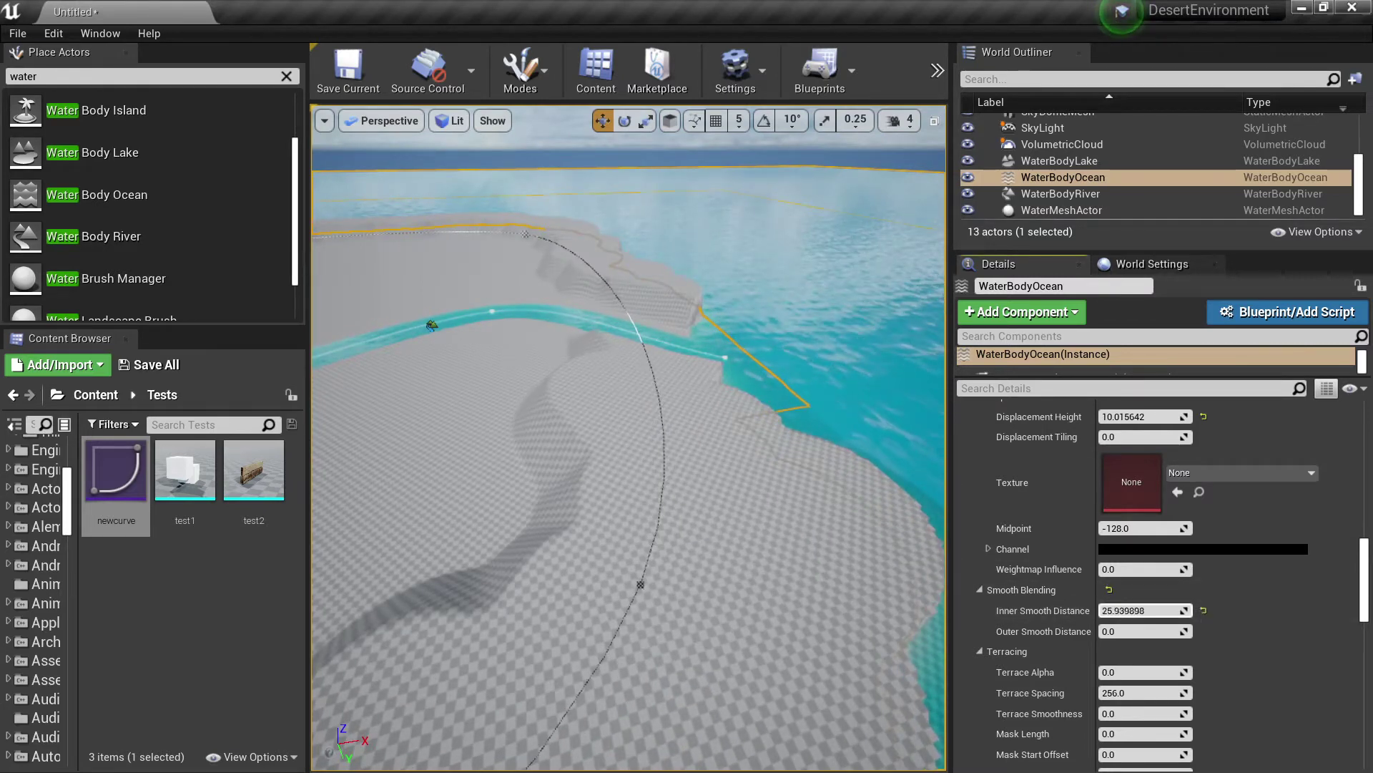
pyautogui.moveTo(1142, 611)
pyautogui.mouseDown()
pyautogui.moveTo(1187, 611)
pyautogui.moveTo(1152, 610)
pyautogui.mouseUp()
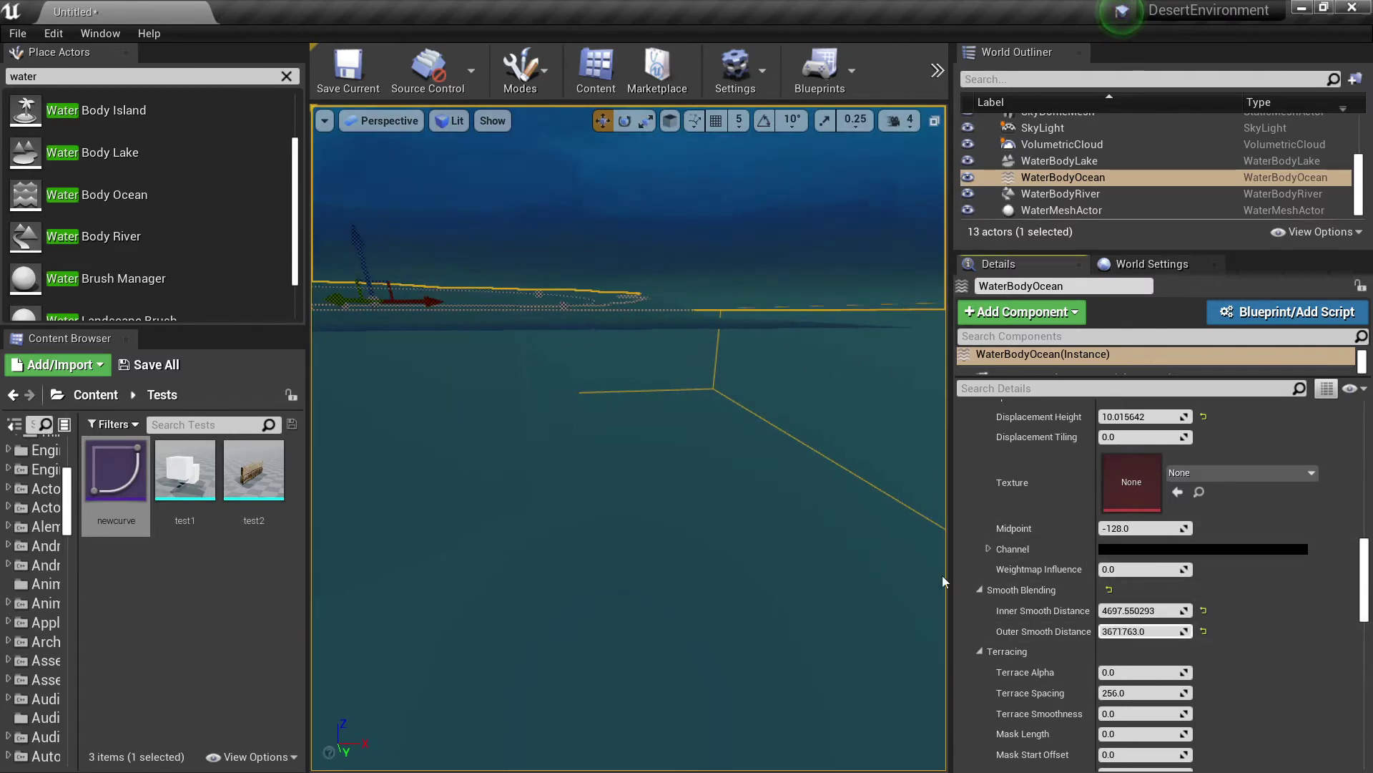
# Step: Inspect the smoothed terrain around the river, reset the ocean's Outer Smooth Distance, and raise it to about 17168.5
pyautogui.moveTo(823, 565); pyautogui.dragTo(780, 572, button='right')
pyautogui.press('w')
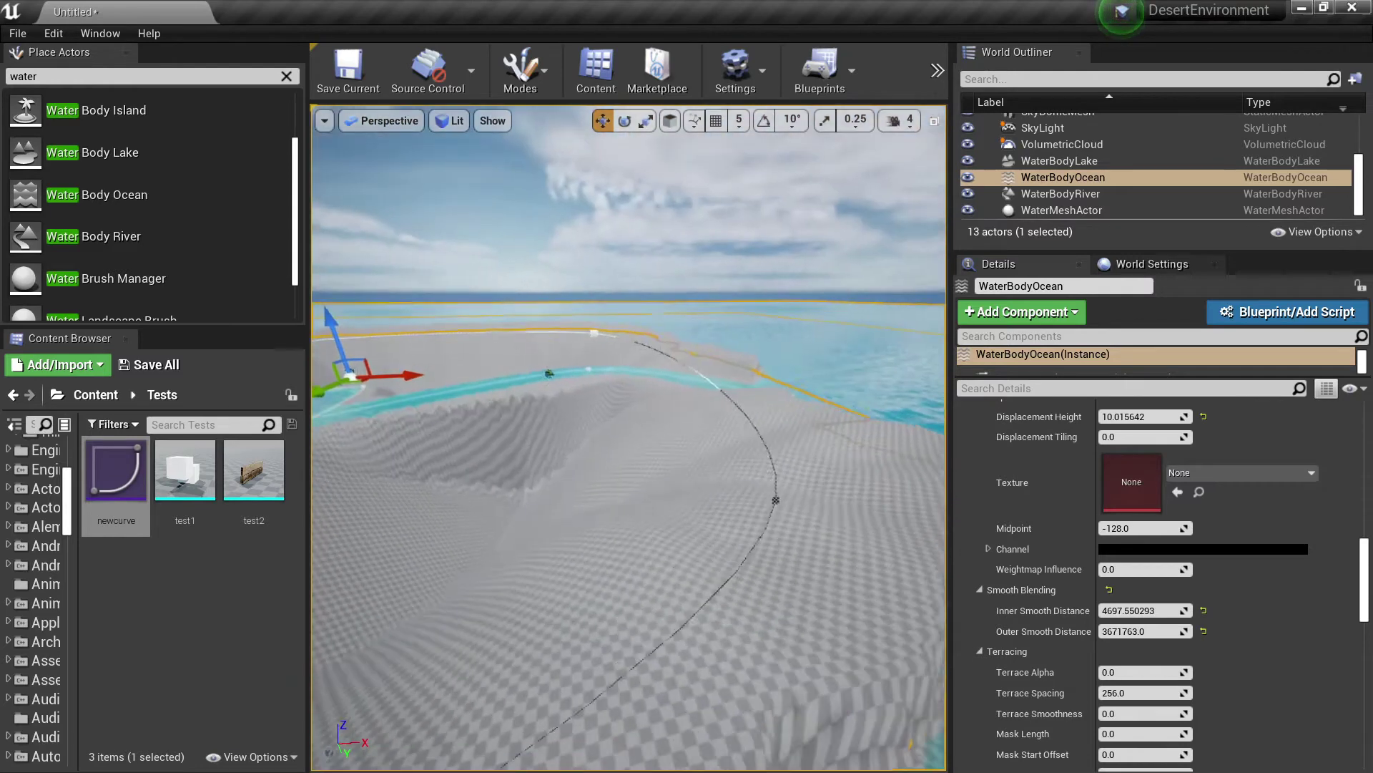
pyautogui.press('e')
pyautogui.moveTo(849, 534); pyautogui.dragTo(815, 552, button='right')
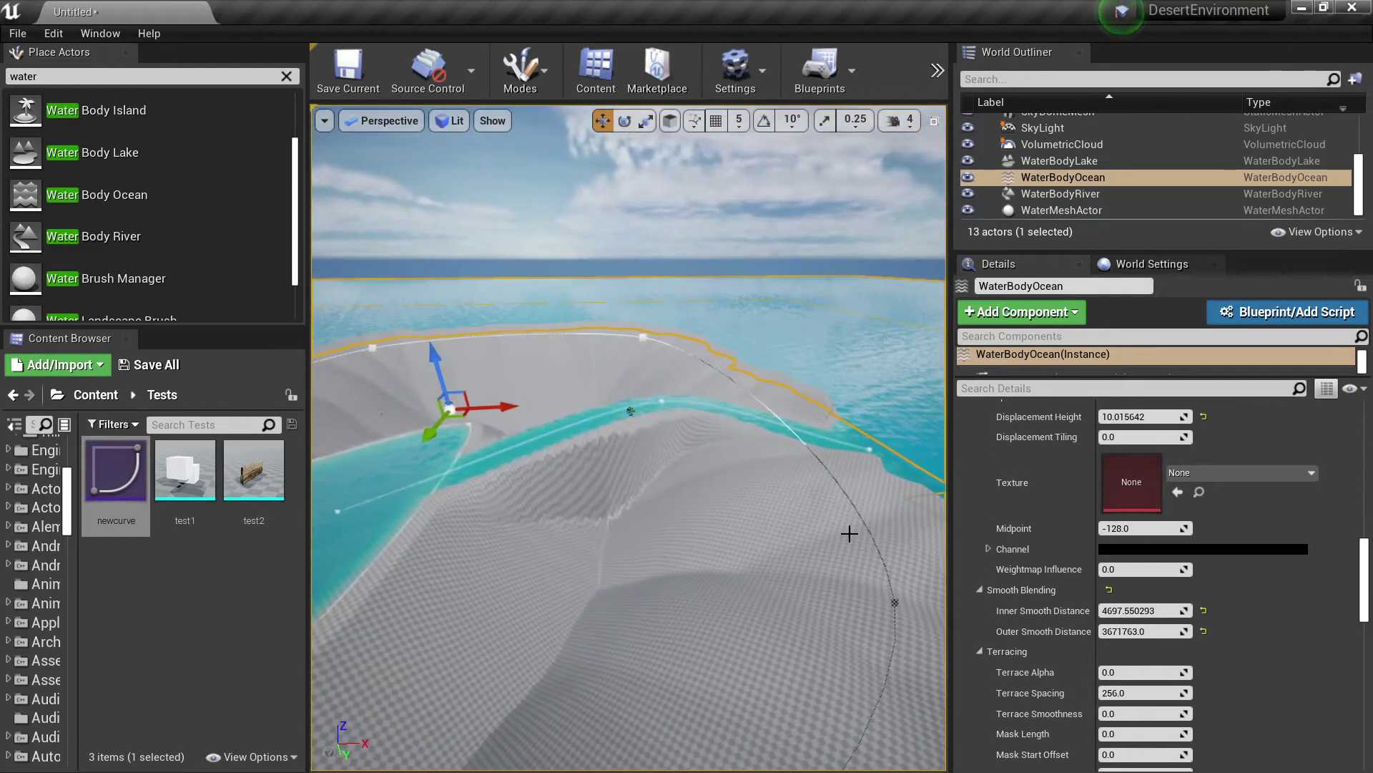
pyautogui.click(1205, 632)
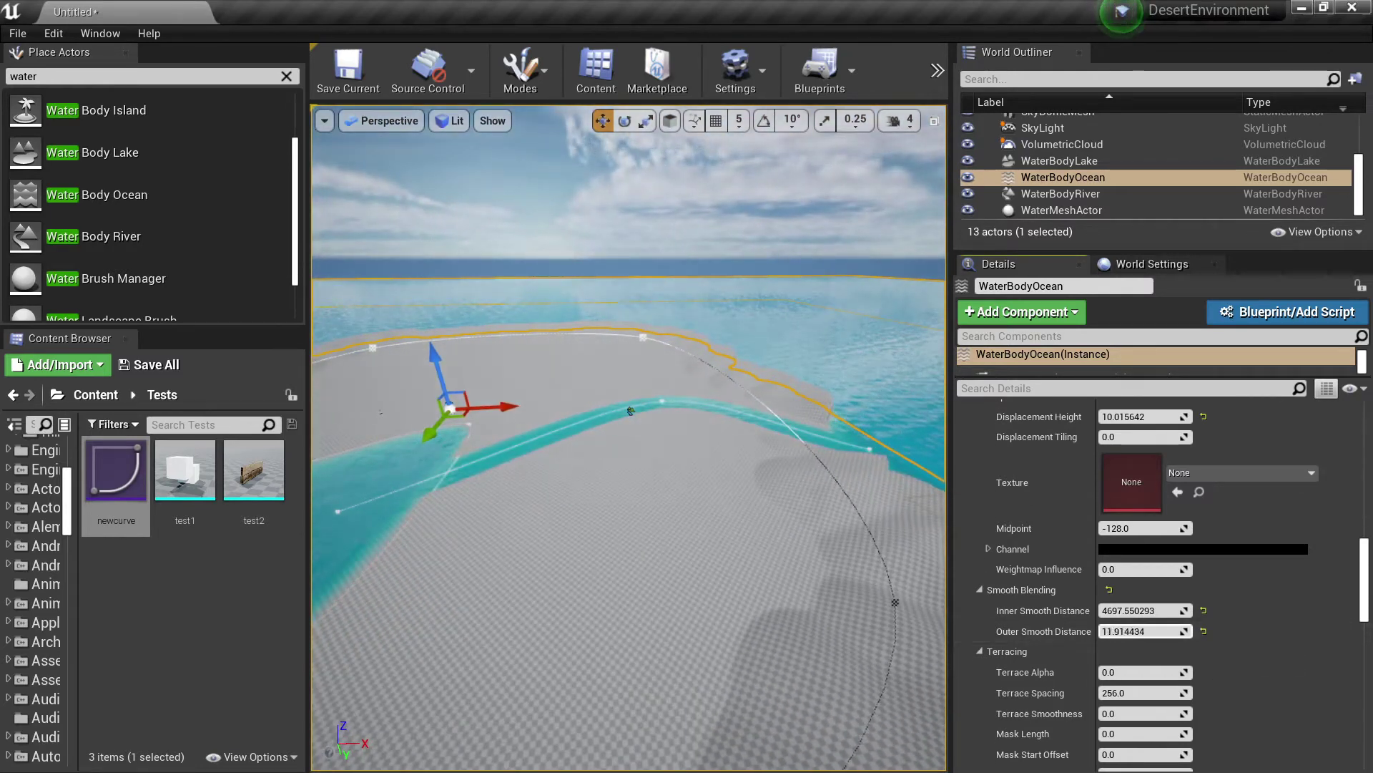
pyautogui.moveTo(1145, 631); pyautogui.dragTo(1169, 632)
pyautogui.moveTo(844, 544); pyautogui.dragTo(672, 519, button='right')
# Step: Reset the ocean's Displacement Height to its default and inspect the shoreline near the river mouth
pyautogui.scroll(4, 1202, 568)
pyautogui.moveTo(672, 422)
pyautogui.mouseDown(button='right')
pyautogui.moveTo(658, 429)
pyautogui.moveTo(687, 429)
pyautogui.mouseUp(button='right')
pyautogui.click(1203, 560)
pyautogui.moveTo(658, 491); pyautogui.dragTo(816, 447, button='right')
pyautogui.press('Escape')
pyautogui.click(652, 477)
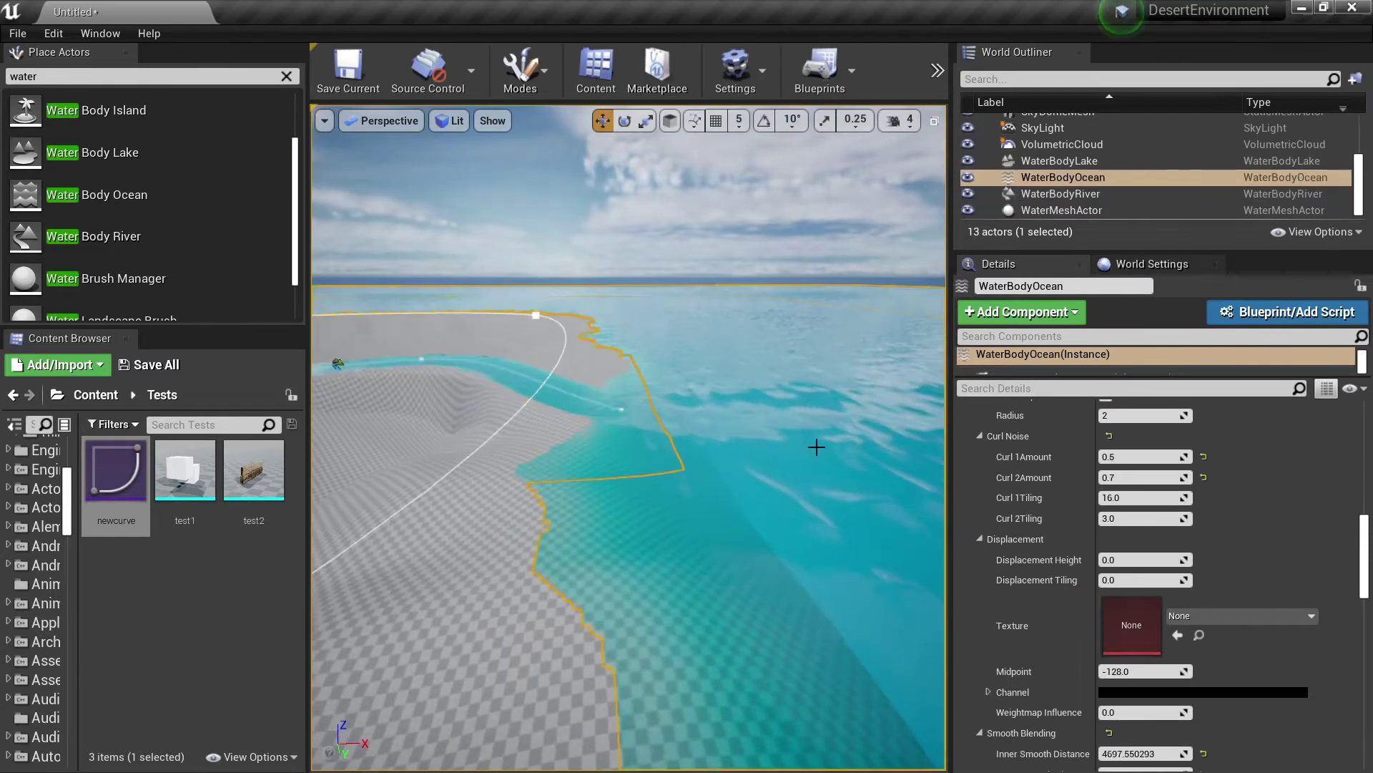
# Step: Examine the ocean's curve, falloff, terracing, collision and wave settings, along with the open water surface
pyautogui.scroll(-5, 1196, 658)
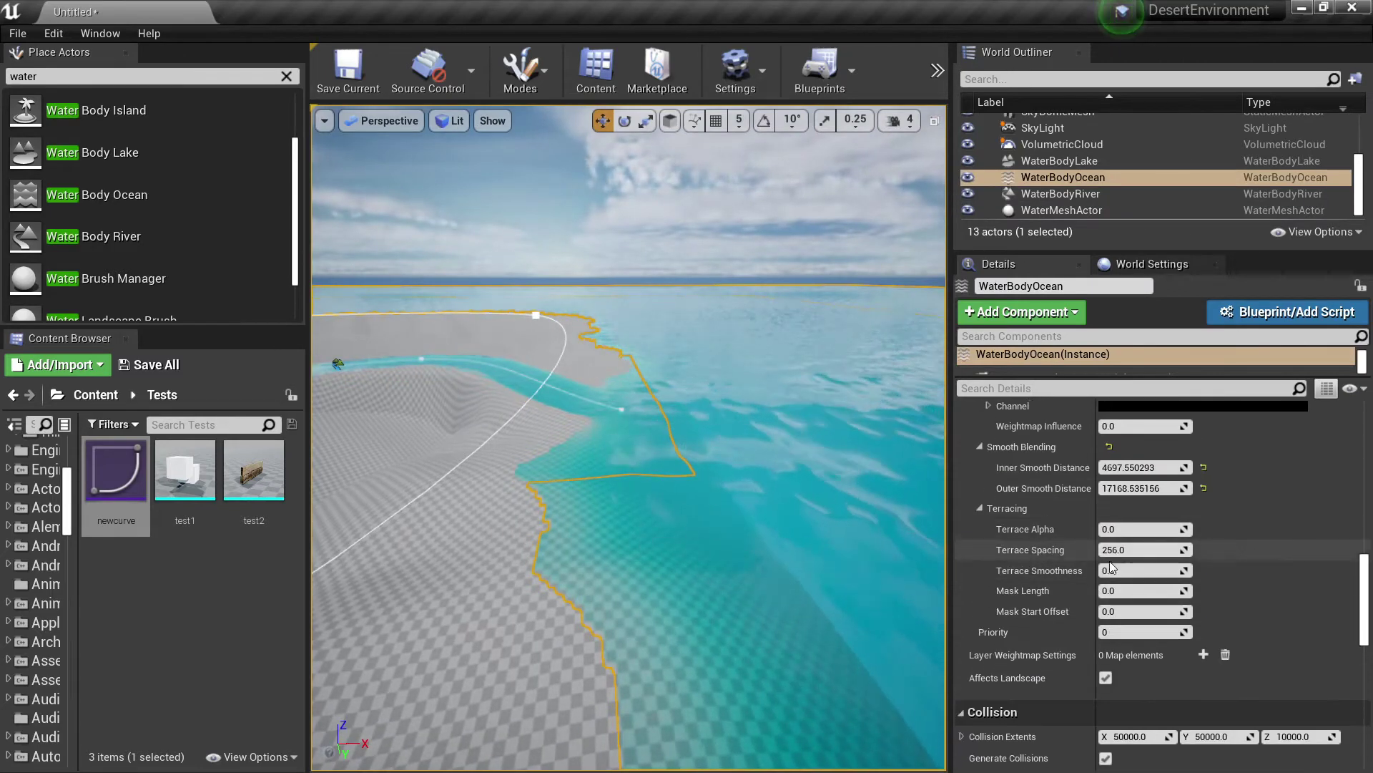
pyautogui.scroll(-2, 1173, 579)
pyautogui.scroll(10, 1229, 590)
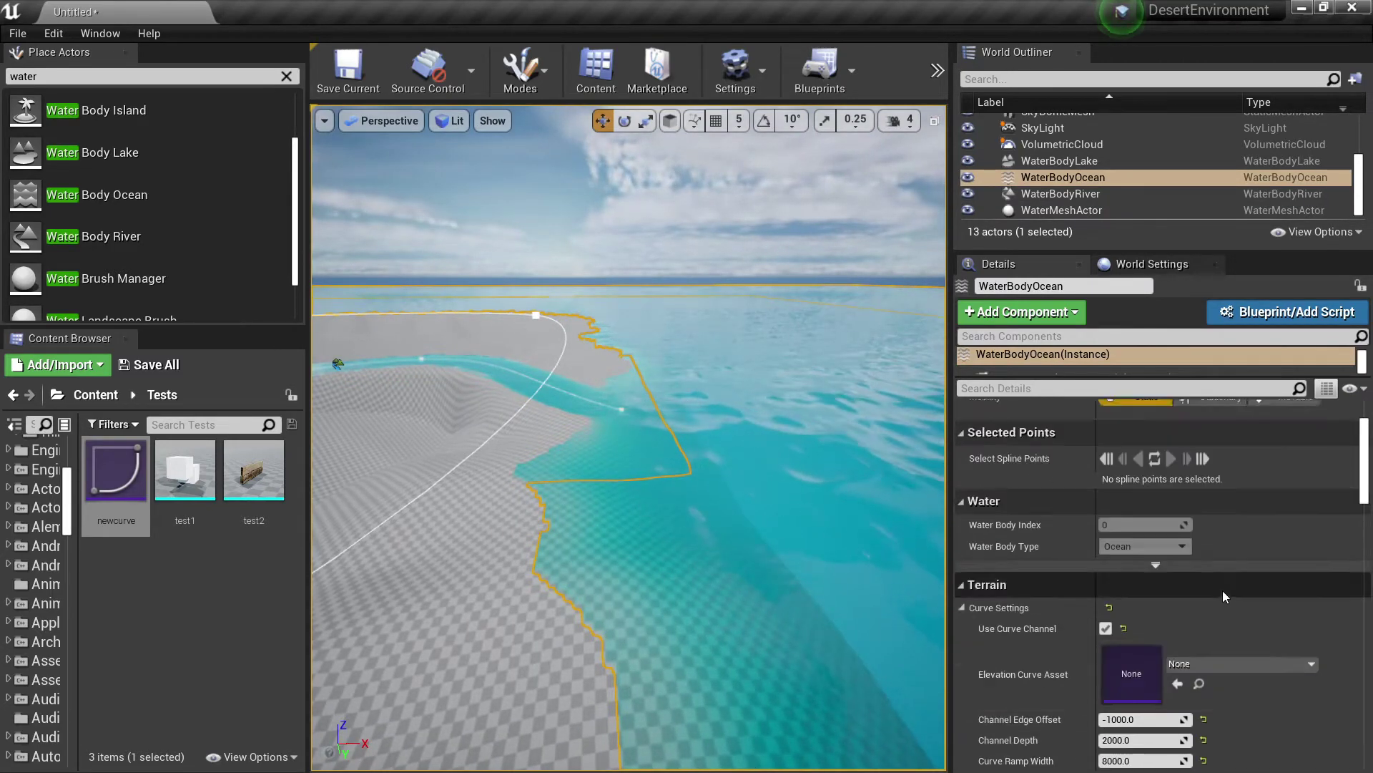
pyautogui.scroll(-10, 1223, 595)
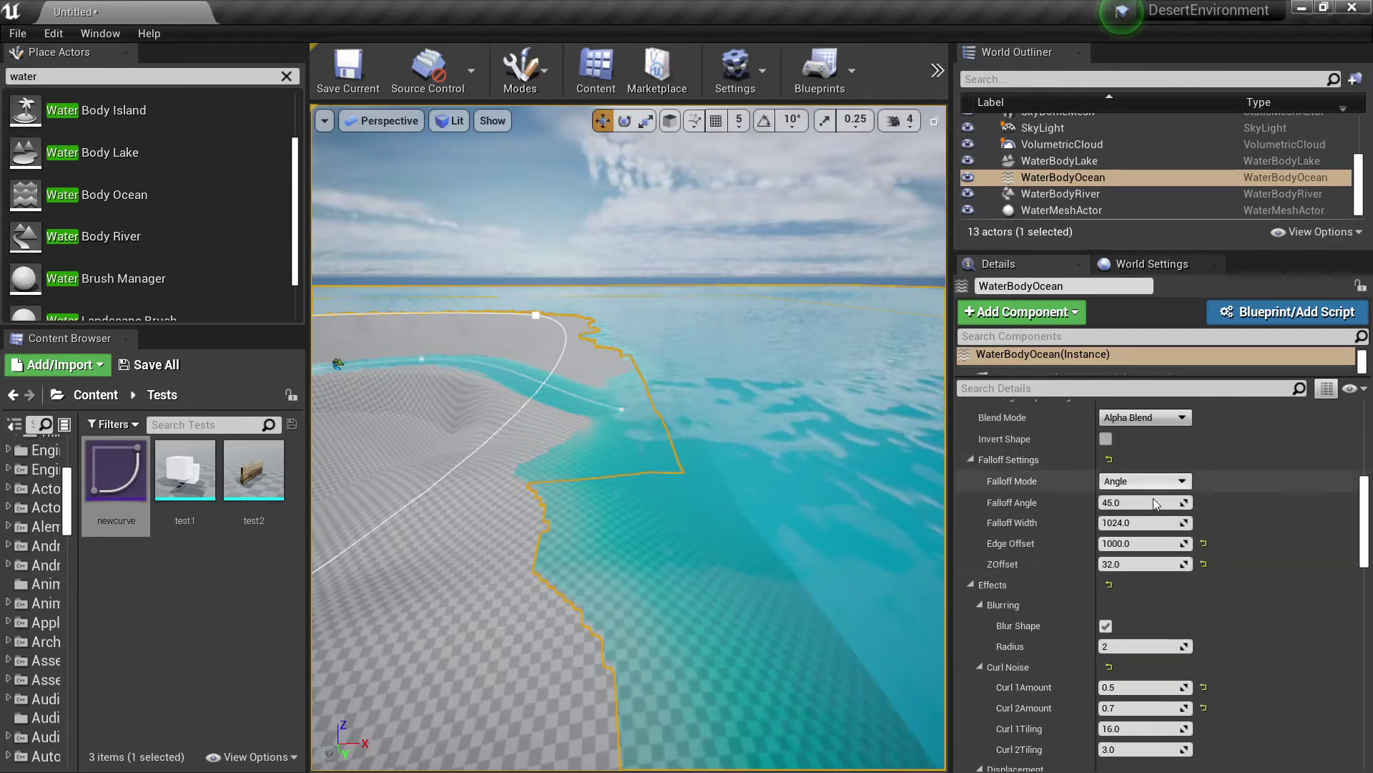
pyautogui.scroll(-8, 1173, 544)
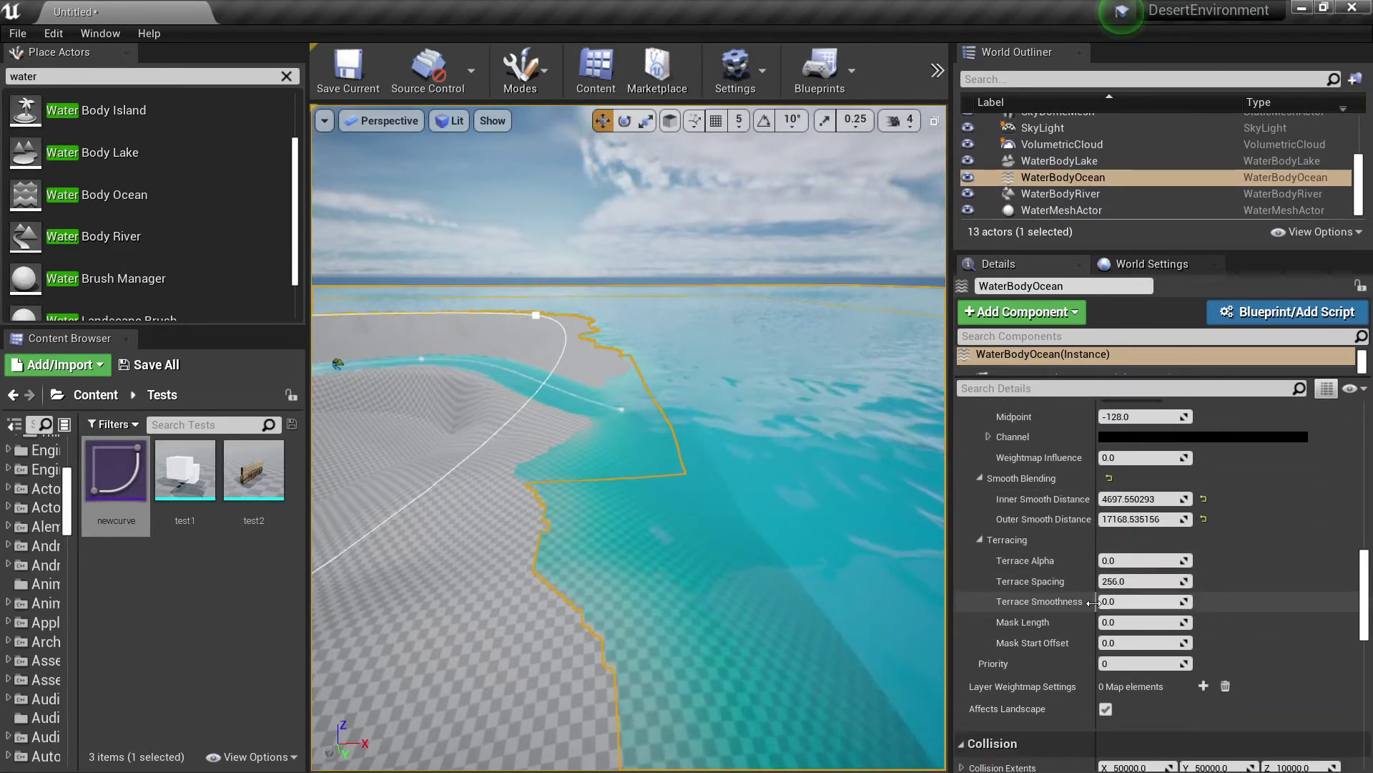
pyautogui.moveTo(727, 479); pyautogui.dragTo(952, 489, button='right')
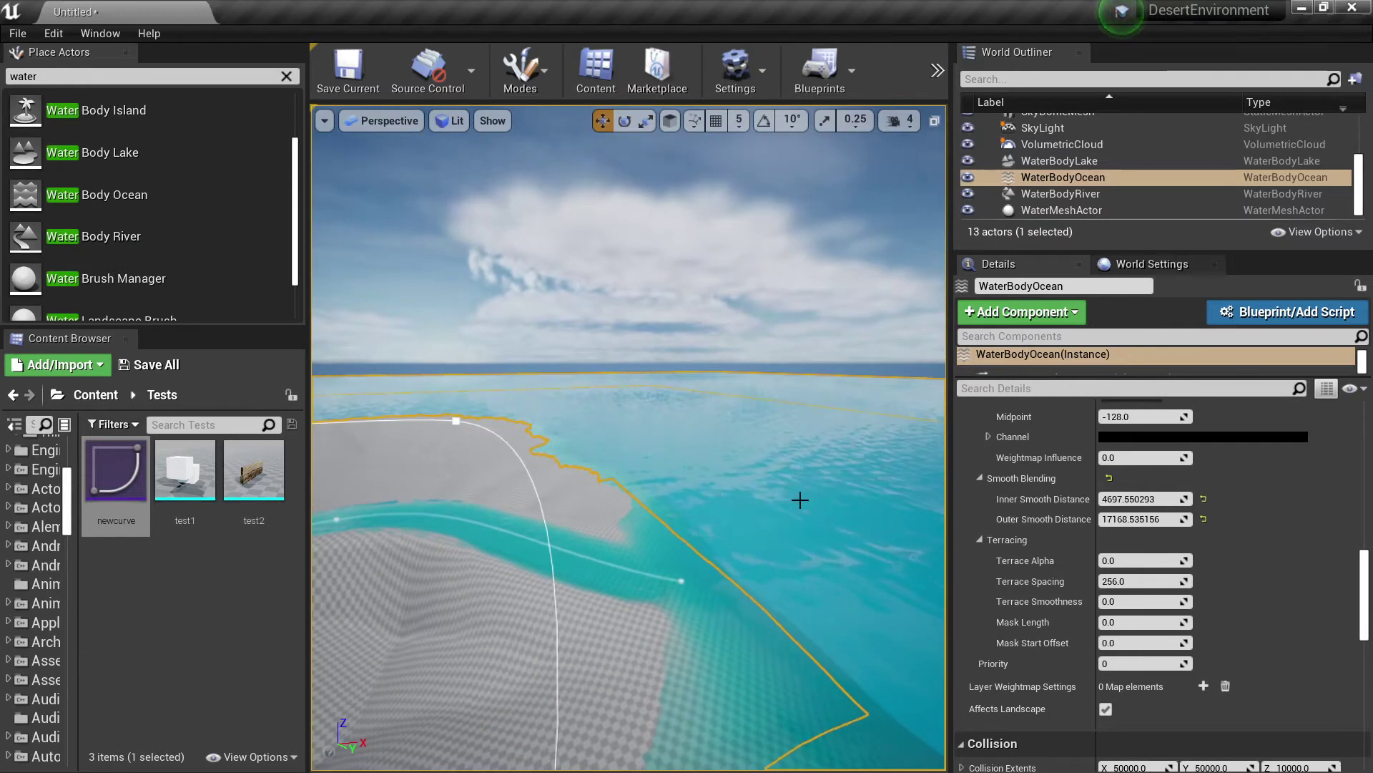
pyautogui.moveTo(799, 500); pyautogui.dragTo(765, 508, button='right')
pyautogui.scroll(-7, 1188, 545)
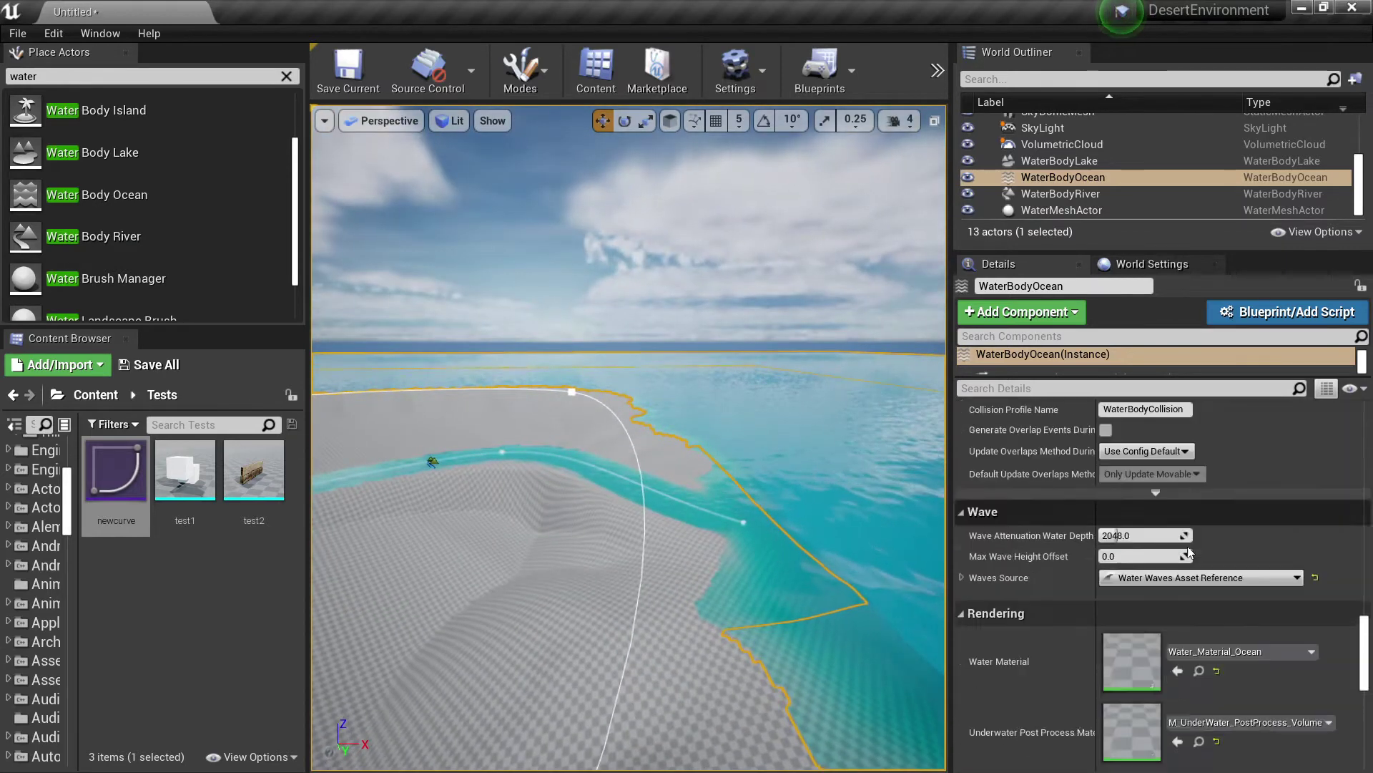
pyautogui.scroll(2, 1190, 551)
pyautogui.moveTo(784, 448); pyautogui.dragTo(784, 447, button='right')
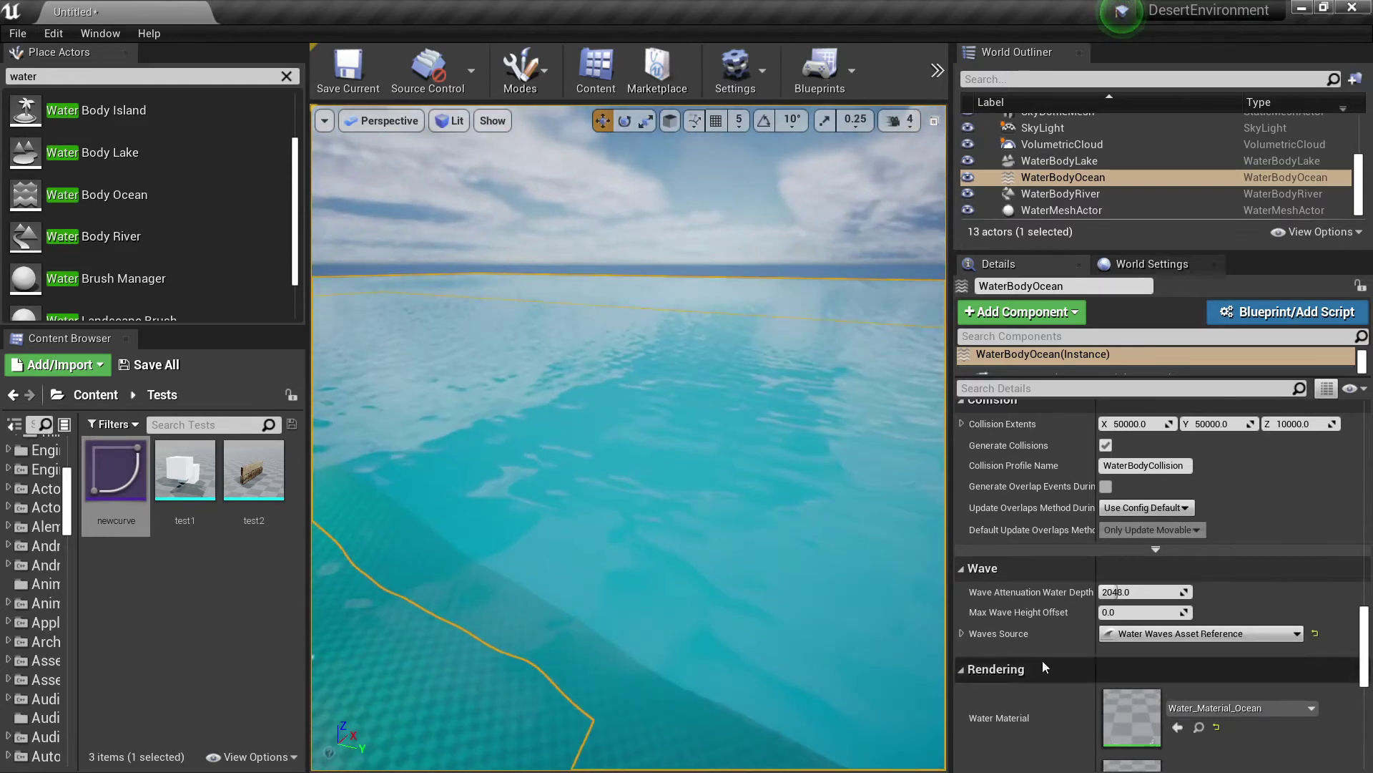
# Step: Review the available Waves Source options for the ocean and its rendering settings
pyautogui.click(1162, 635)
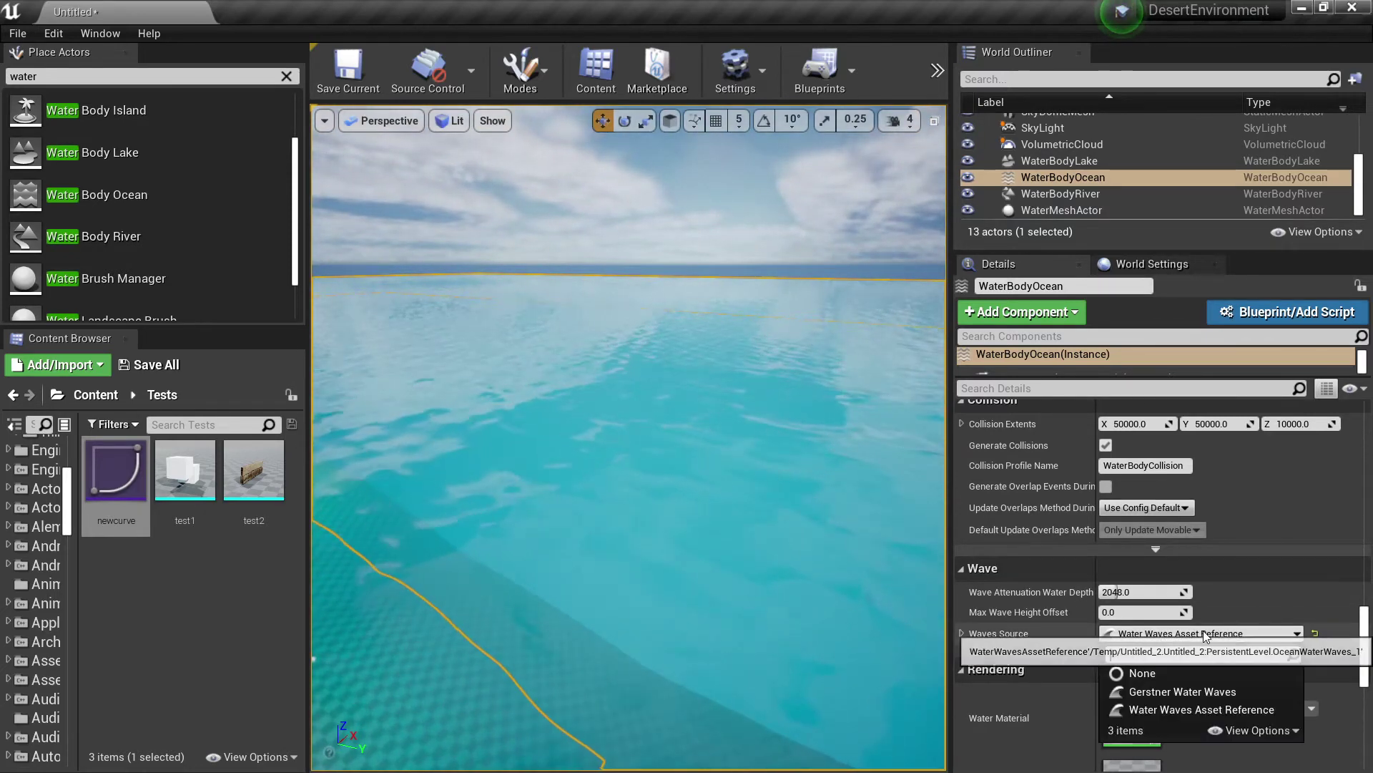
pyautogui.click(1224, 633)
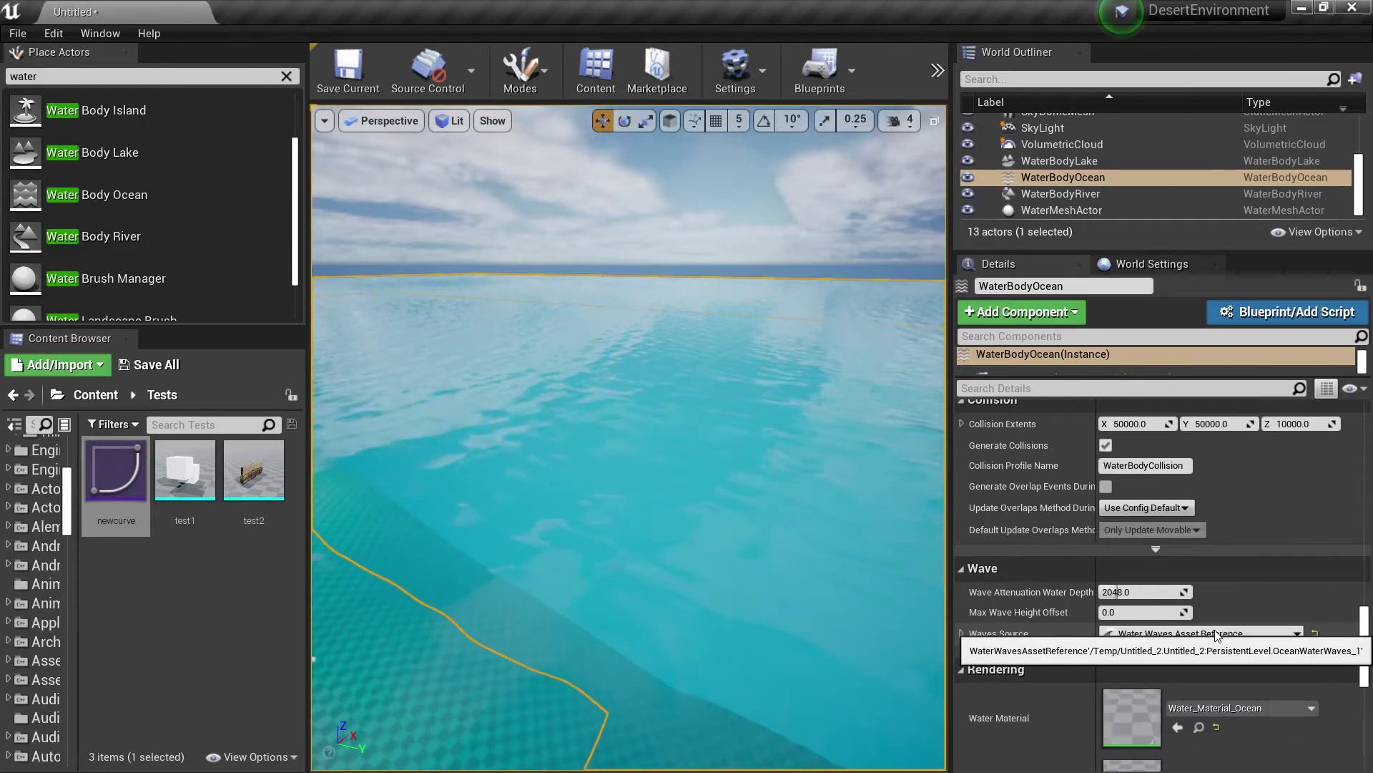
pyautogui.click(1163, 638)
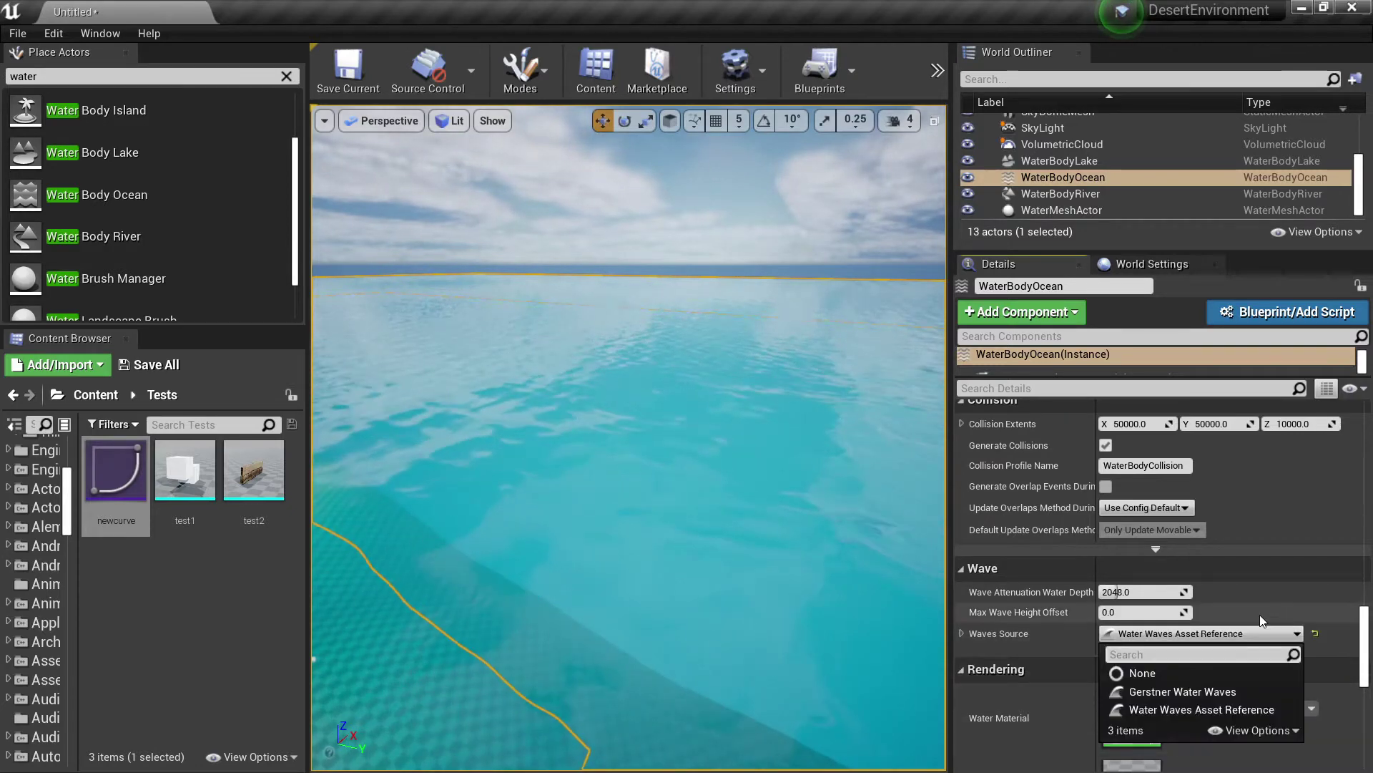
pyautogui.click(1234, 634)
pyautogui.scroll(-3, 1247, 632)
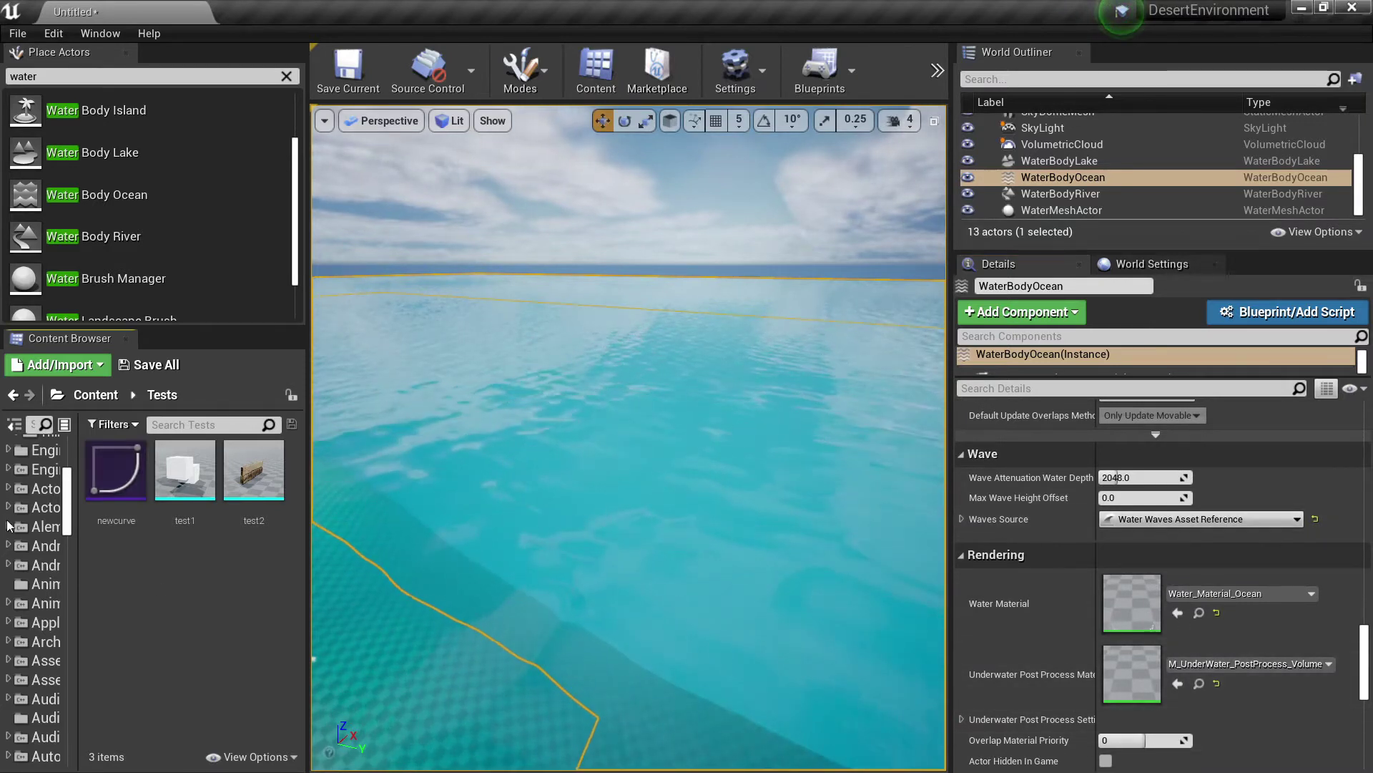
pyautogui.scroll(5, 7, 526)
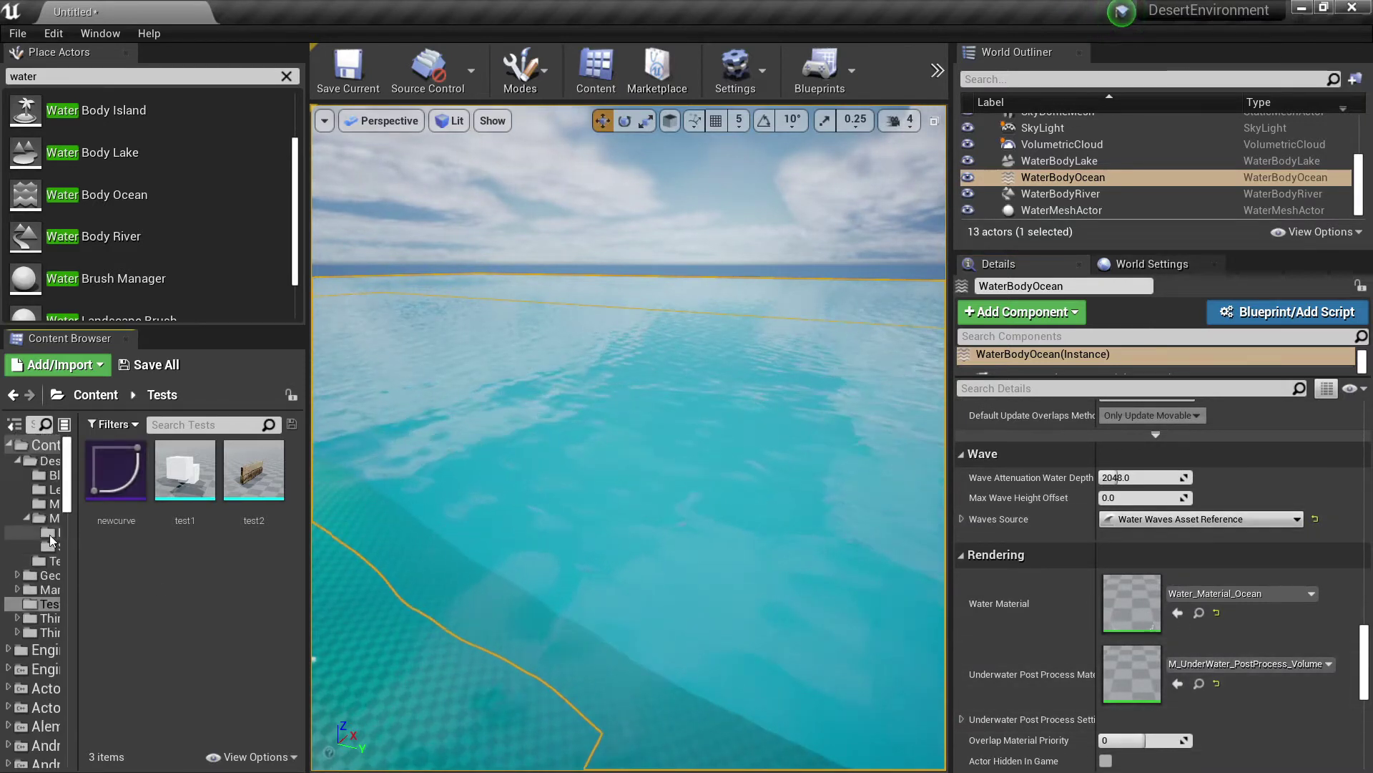
# Step: Reselect Water Waves Asset Reference as the ocean's Waves Source and check the property's available actions
pyautogui.click(1246, 522)
pyautogui.click(1208, 595)
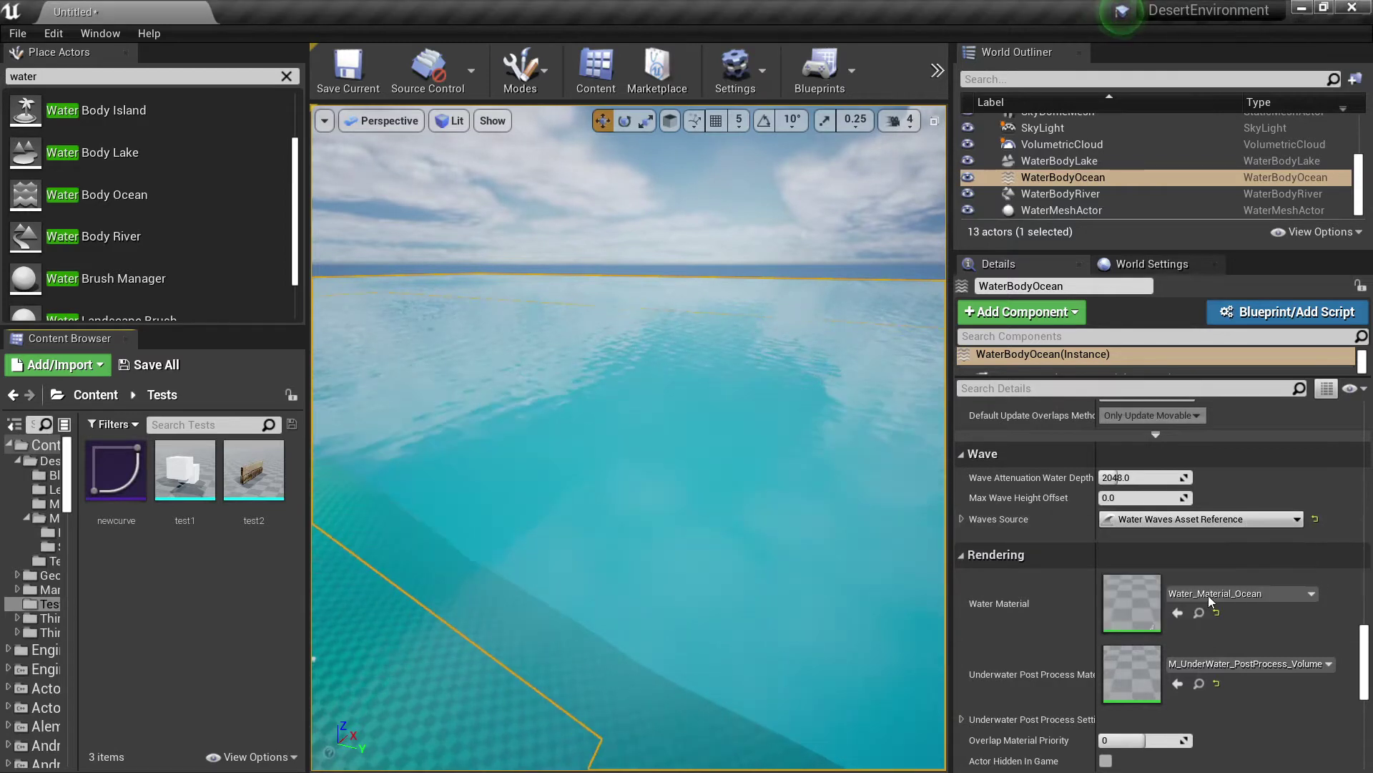
pyautogui.rightClick(1152, 523)
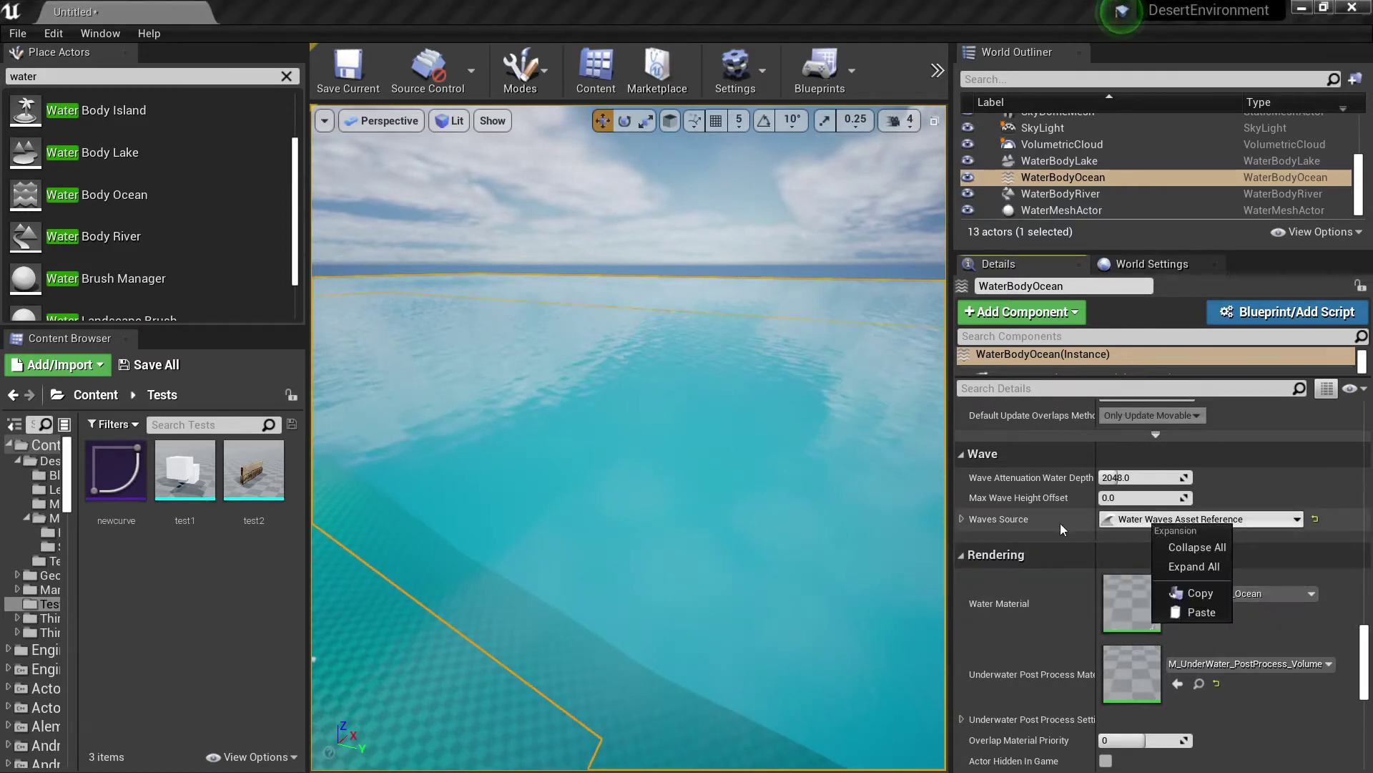
pyautogui.rightClick(1010, 522)
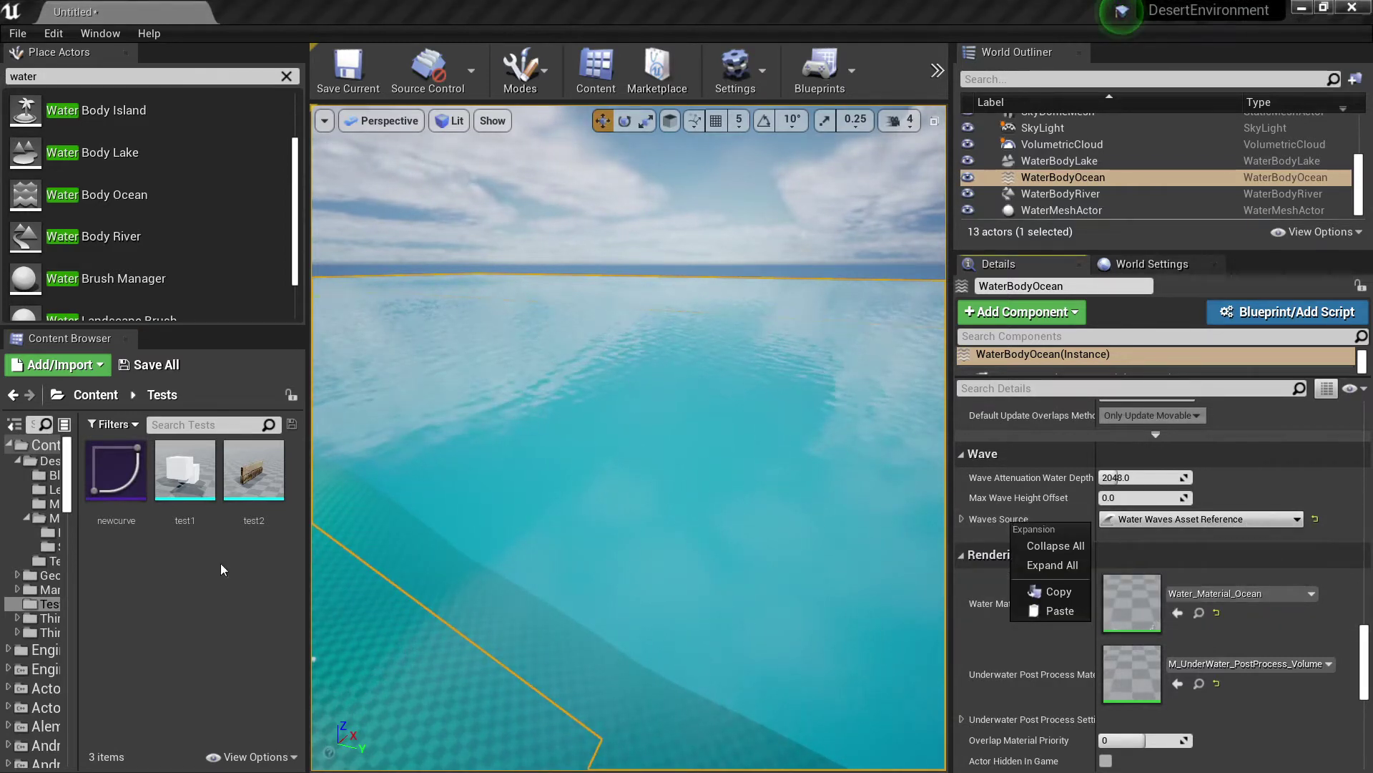
pyautogui.click(981, 533)
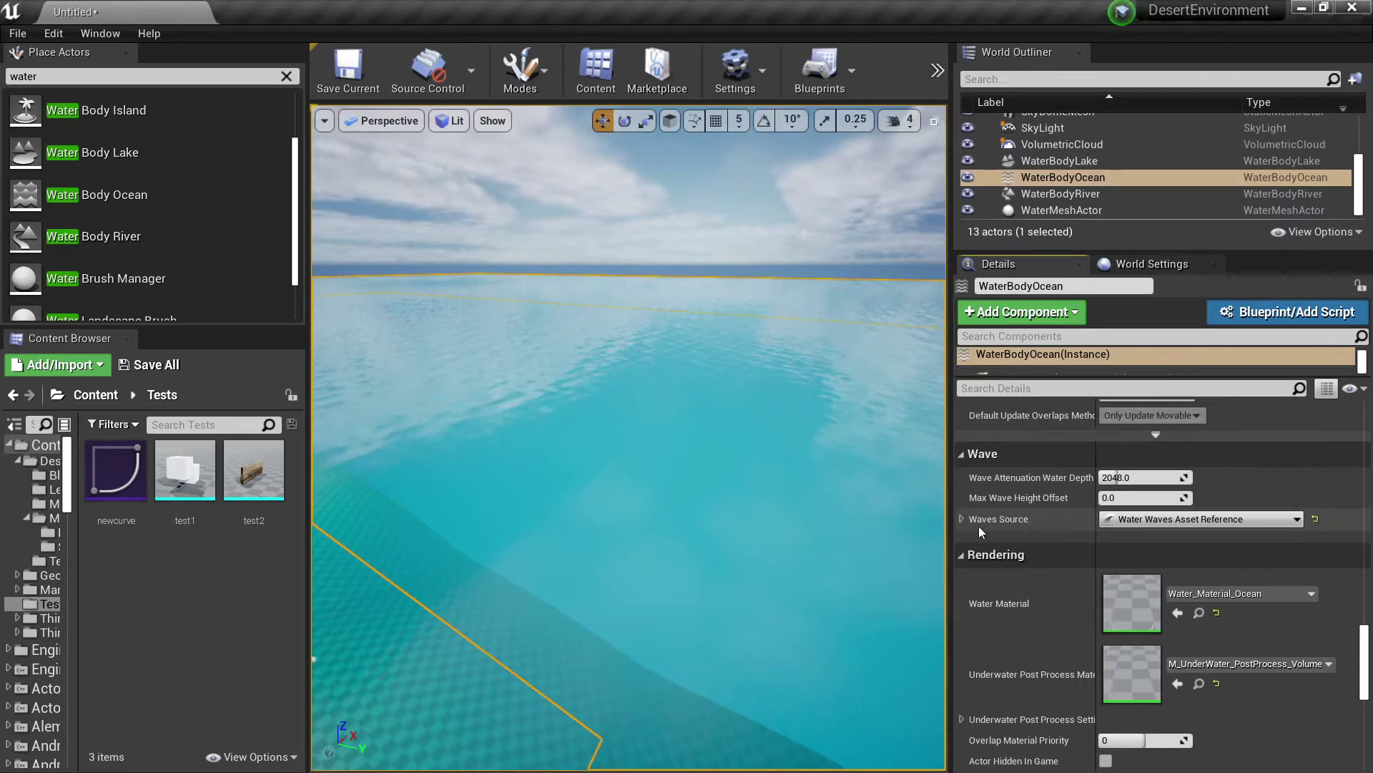
# Step: Set the ocean's Waves Source to Gerstner Water Waves and inspect the moving water surface
pyautogui.click(1132, 520)
pyautogui.click(1171, 578)
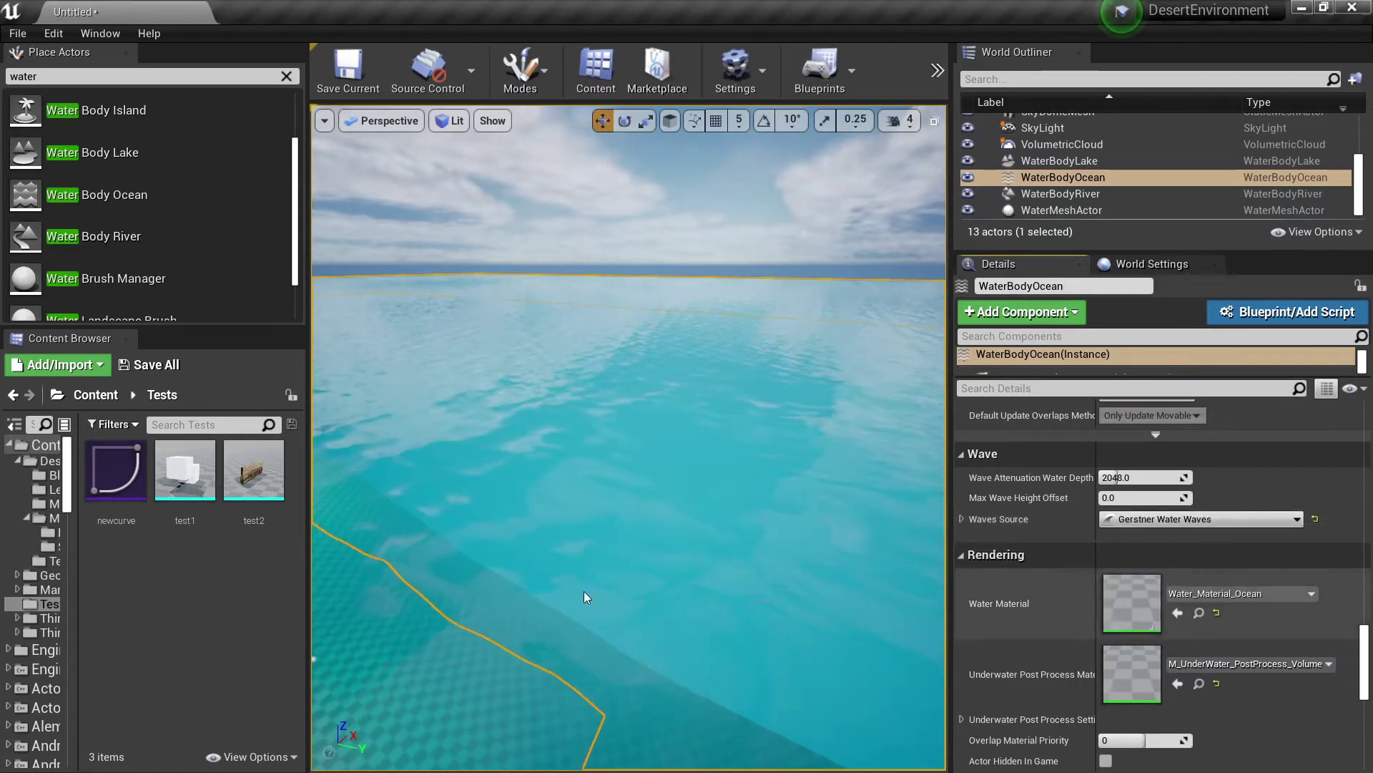
pyautogui.press('w')
pyautogui.moveTo(628, 438); pyautogui.dragTo(573, 385, button='right')
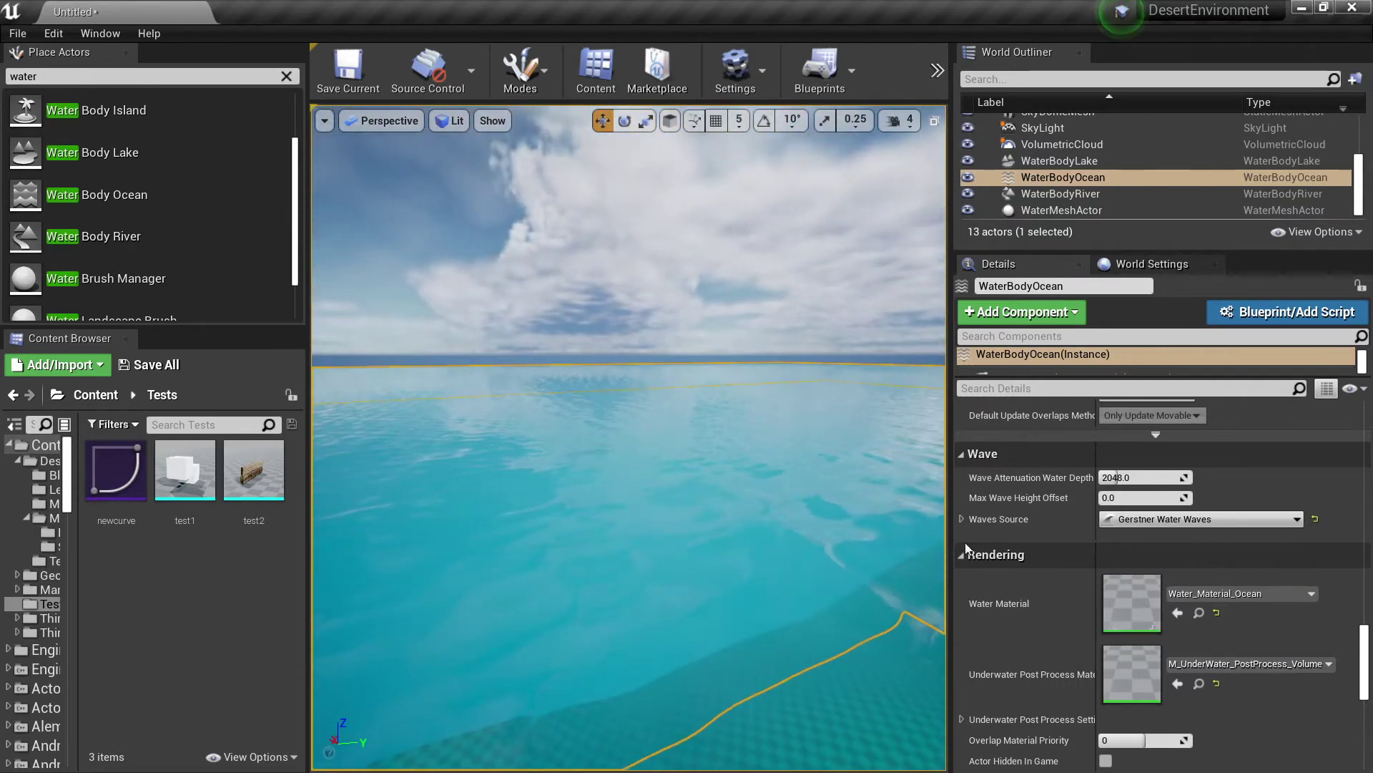
# Step: Compare Water Waves Asset Reference with Gerstner Water Waves as the ocean's Waves Source, leaving Water Waves Asset Reference selected
pyautogui.click(1202, 519)
pyautogui.click(1180, 595)
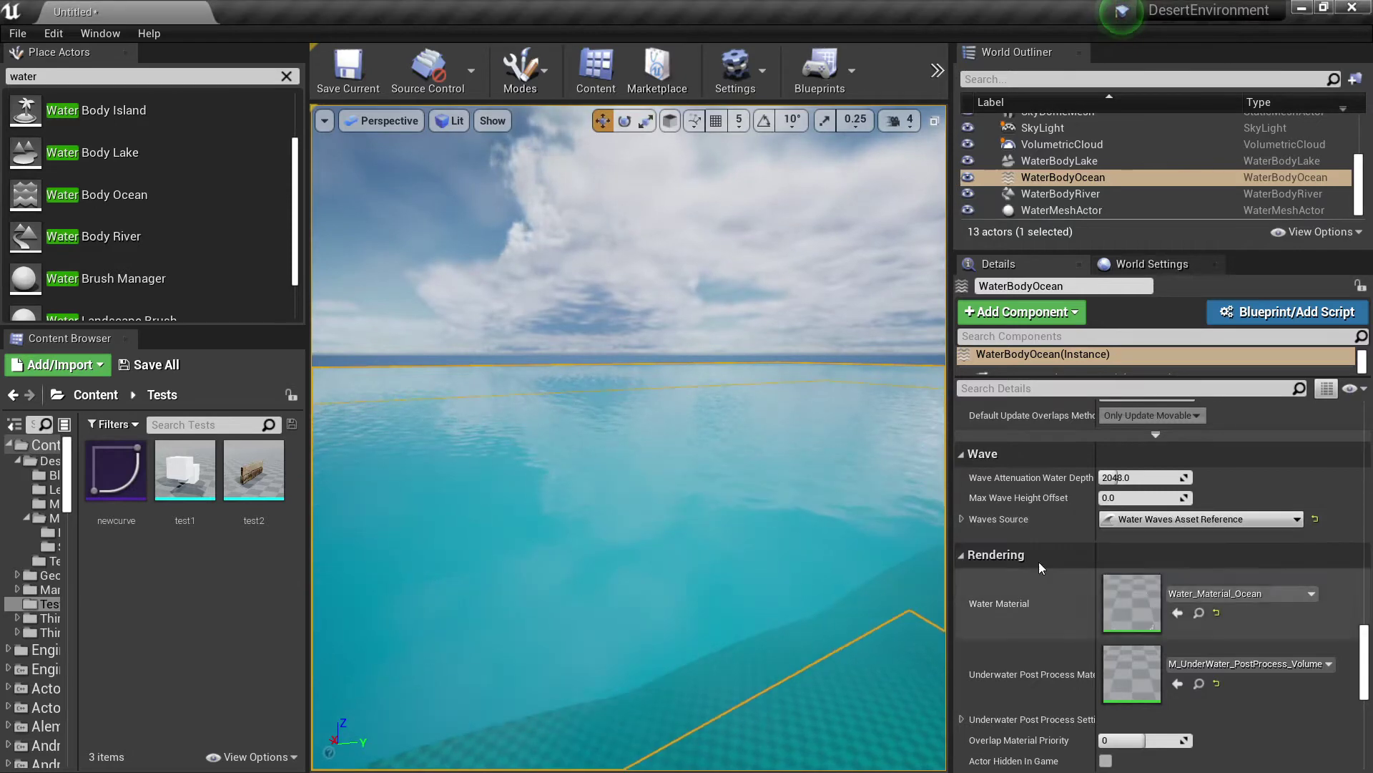
pyautogui.click(1202, 519)
pyautogui.click(1182, 577)
pyautogui.click(1202, 519)
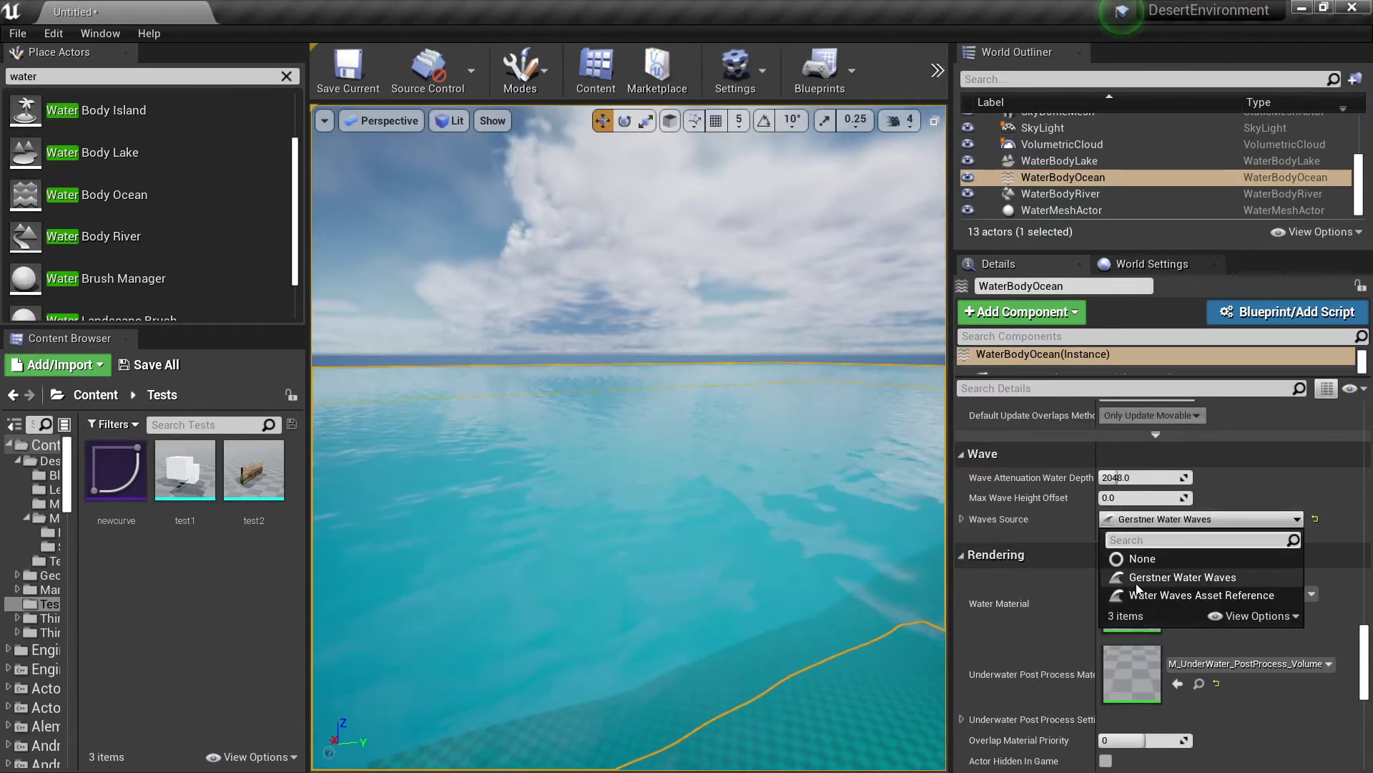
pyautogui.click(1145, 595)
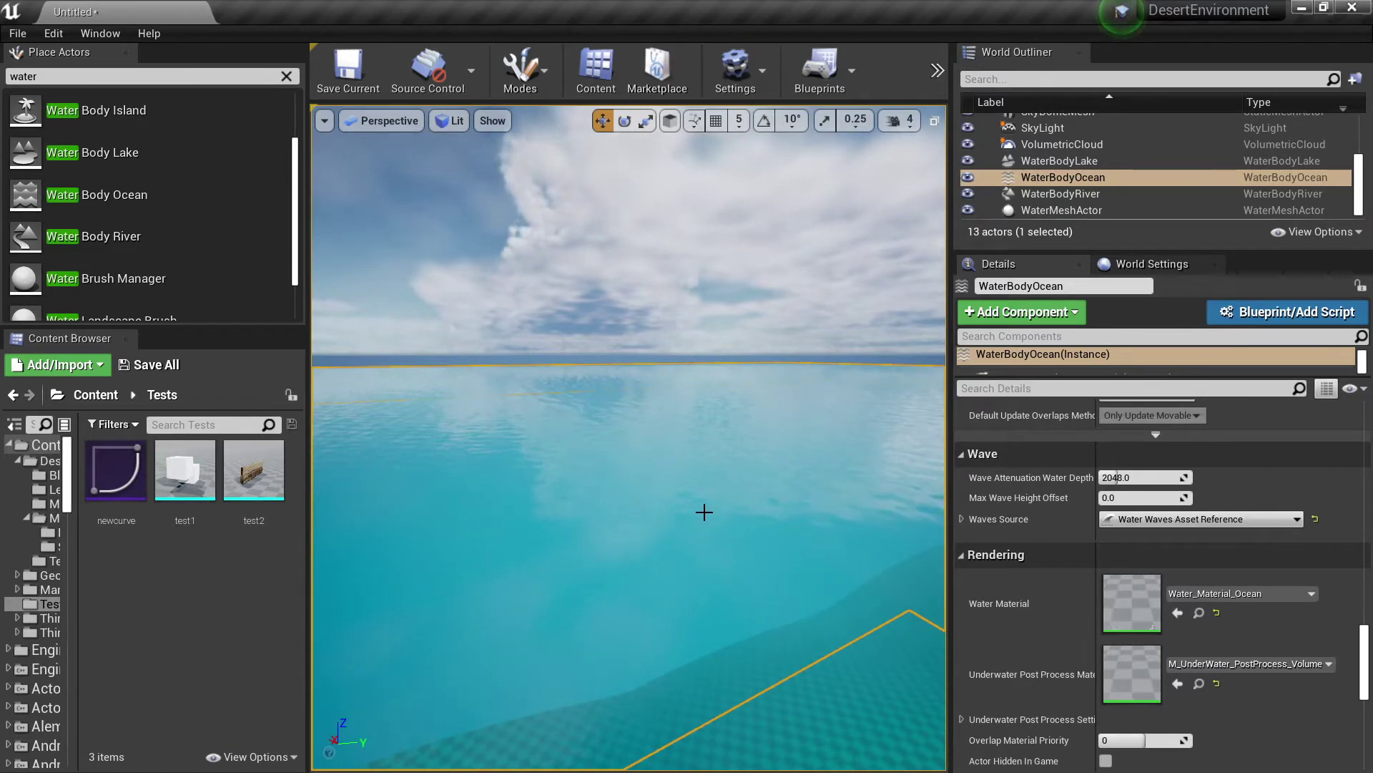
pyautogui.moveTo(705, 512); pyautogui.dragTo(752, 533, button='right')
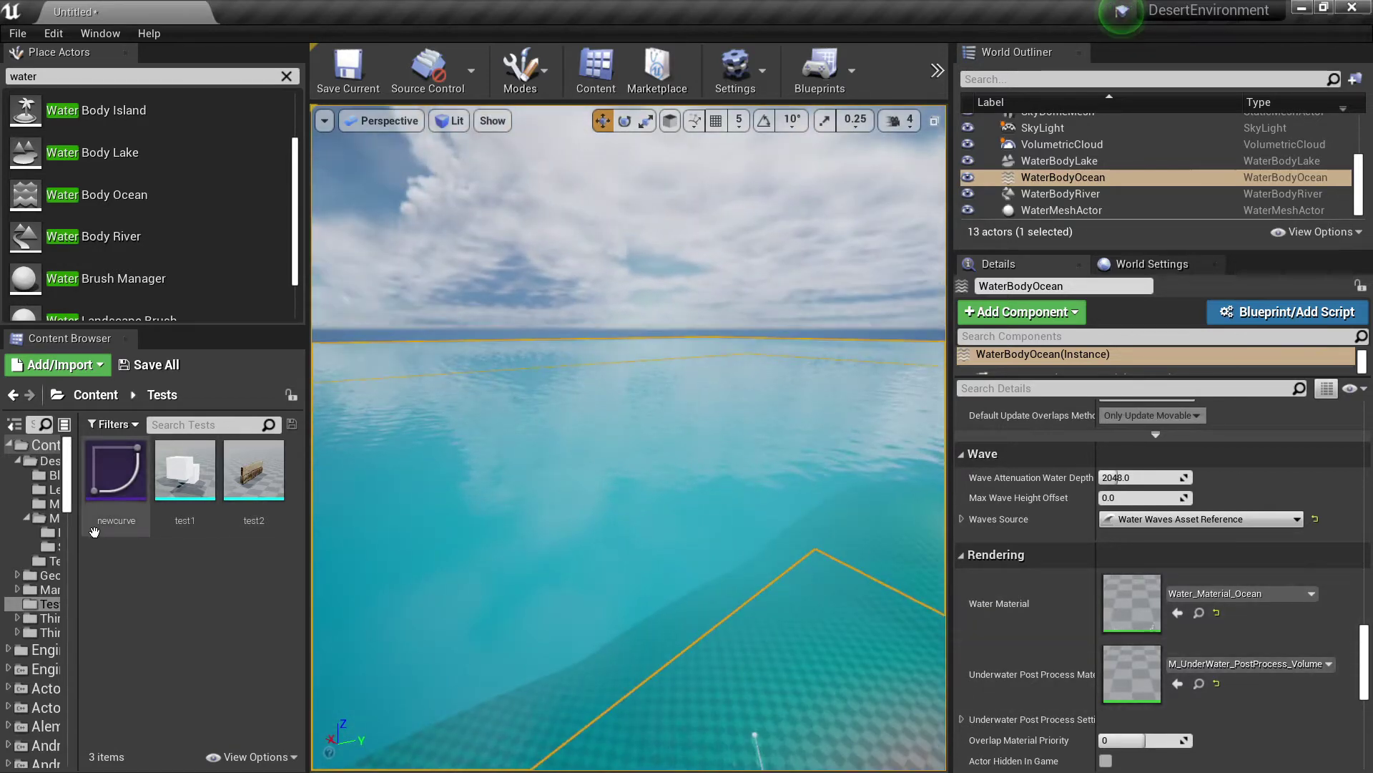
# Step: Create a water waves asset named newprofile in the Tests content folder
pyautogui.click(48, 521)
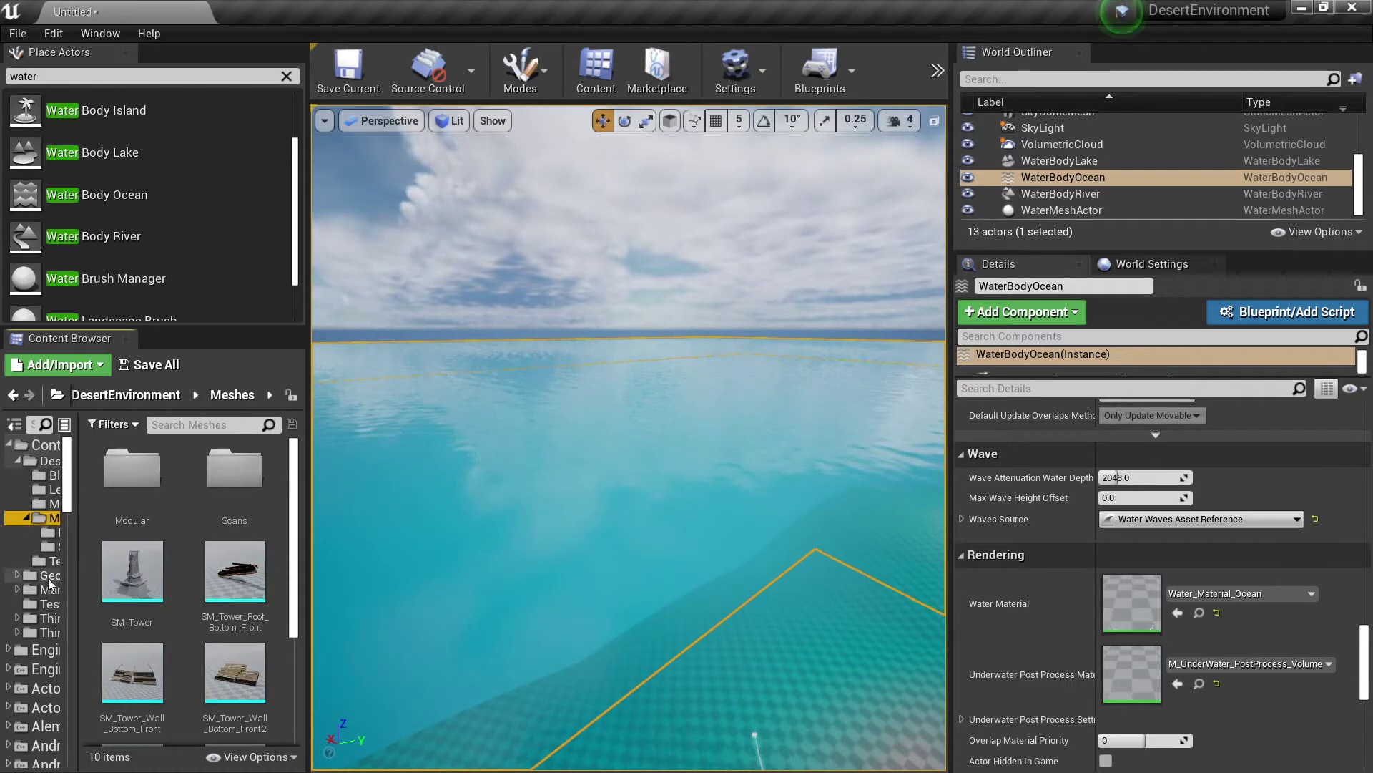
pyautogui.click(50, 604)
pyautogui.rightClick(144, 599)
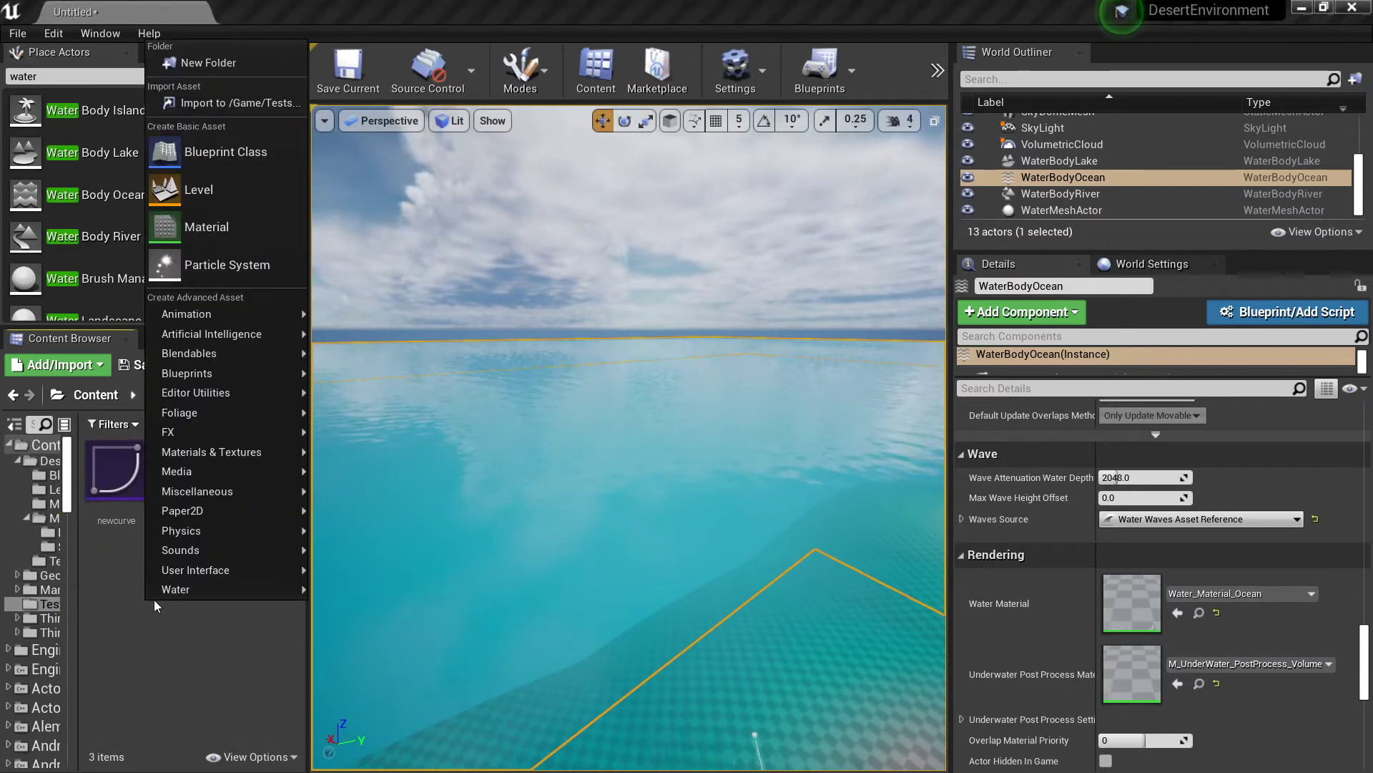
pyautogui.moveTo(195, 594)
pyautogui.click(357, 600)
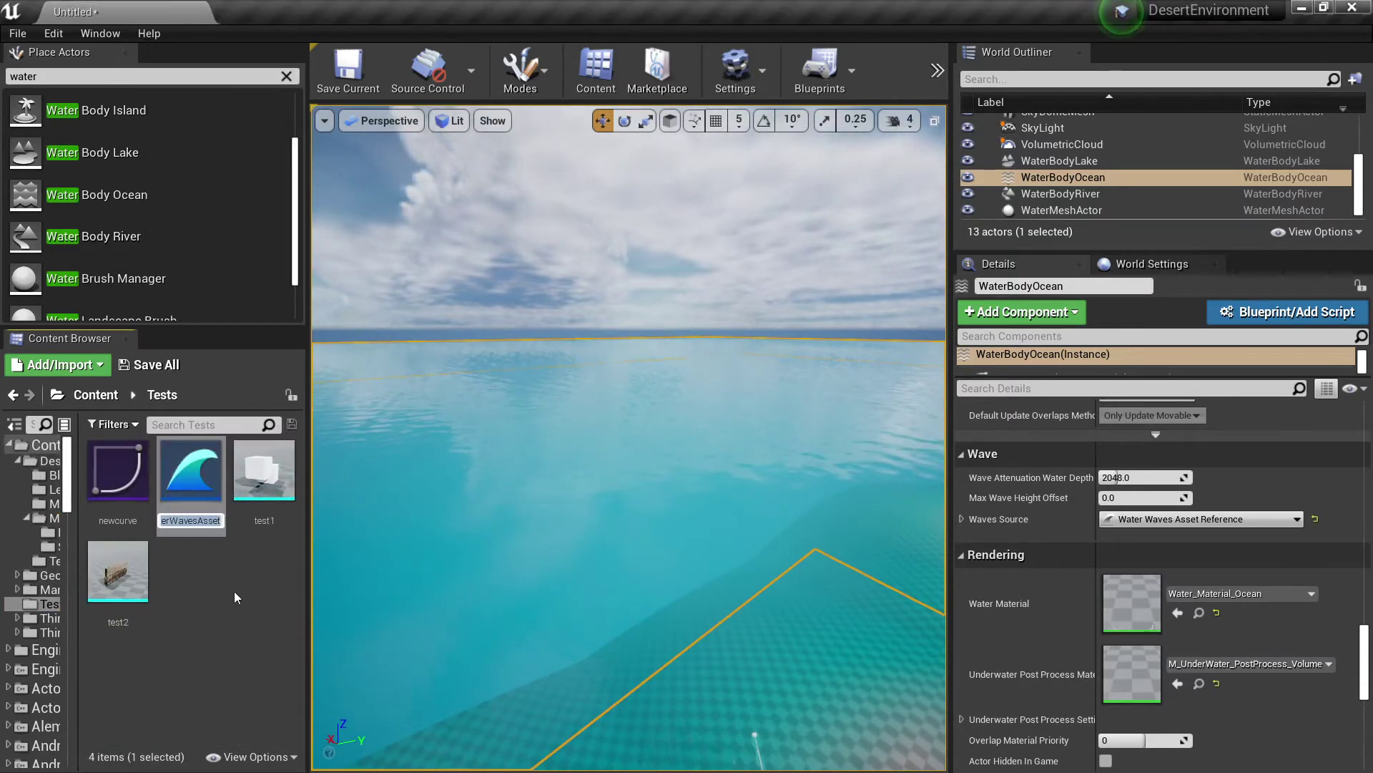
pyautogui.write('newprofile')
pyautogui.press('Return')
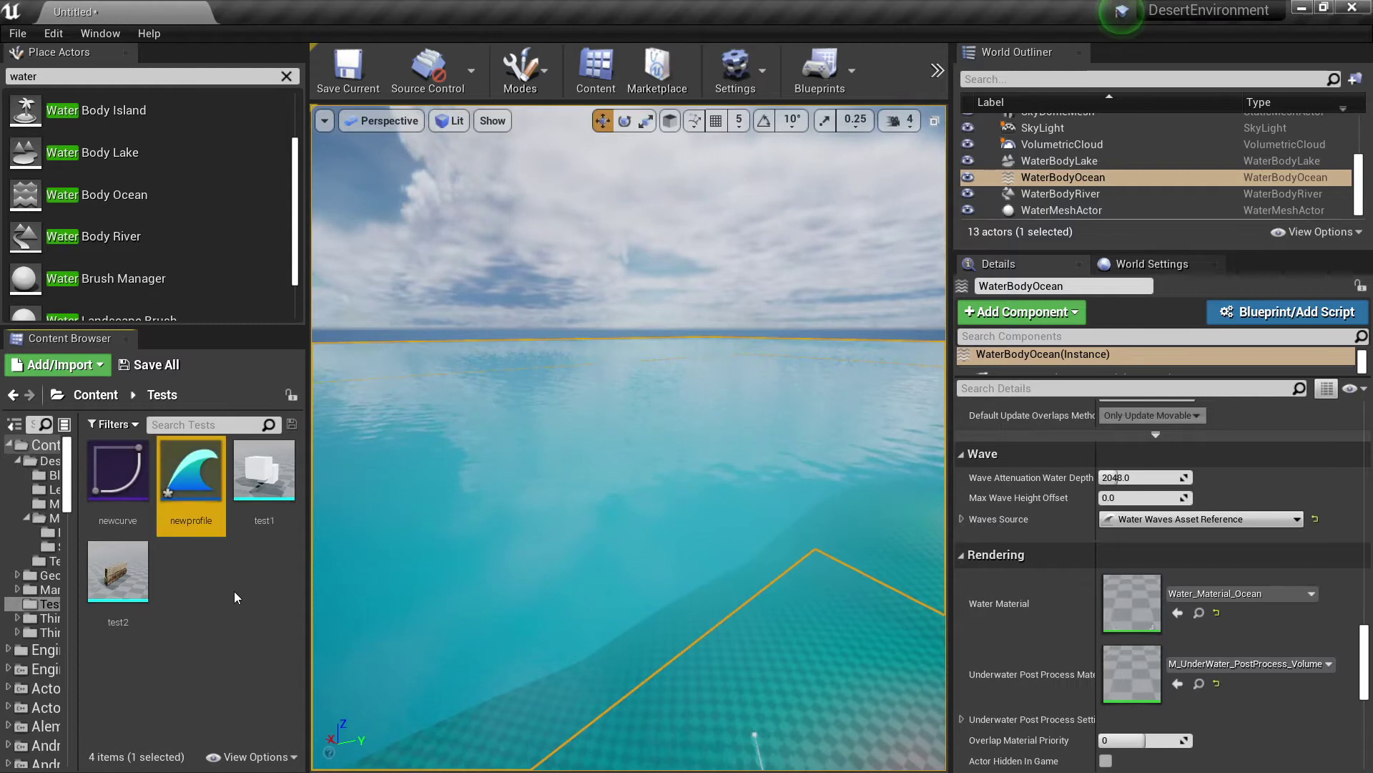
# Step: Expand the ocean's Waves Source settings and assign newprofile as its Water Waves Asset
pyautogui.click(1148, 520)
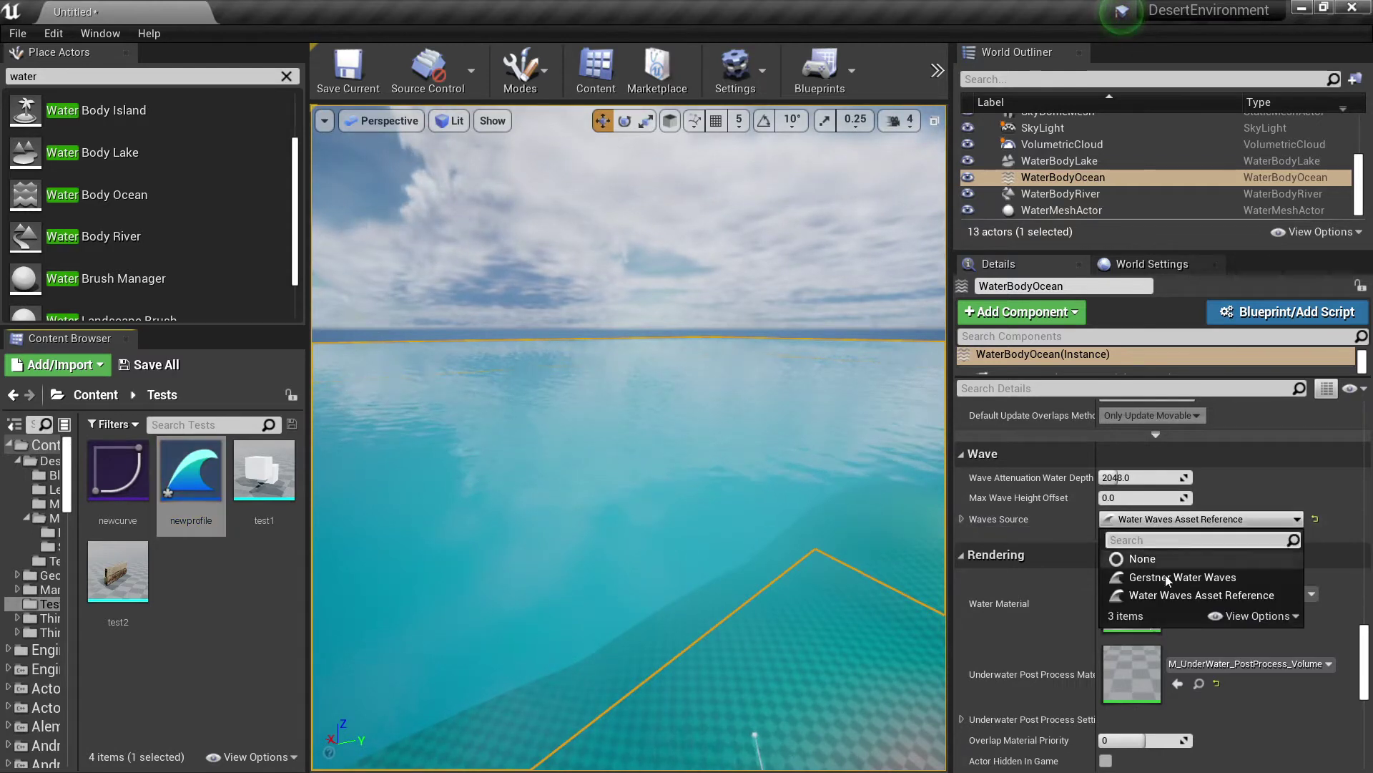
pyautogui.click(1139, 527)
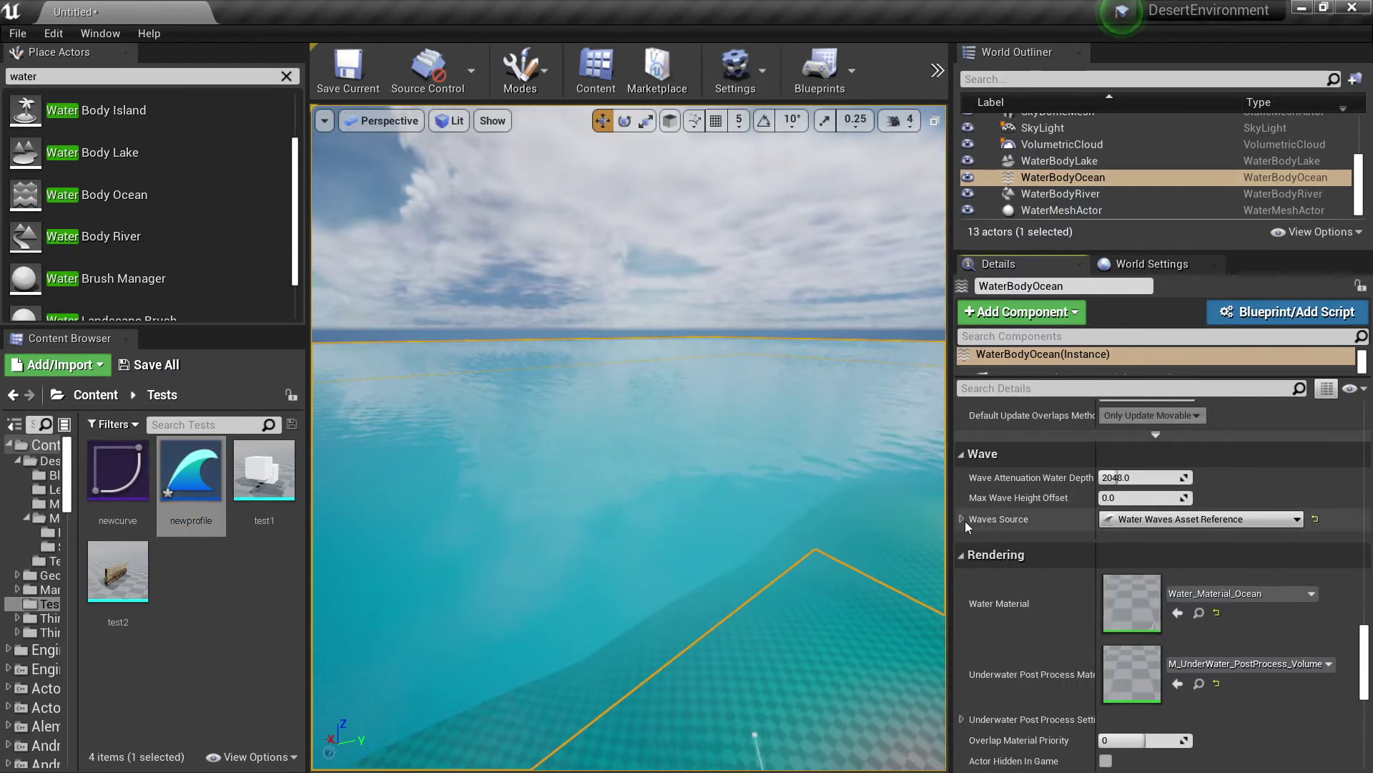
pyautogui.click(962, 519)
pyautogui.click(979, 544)
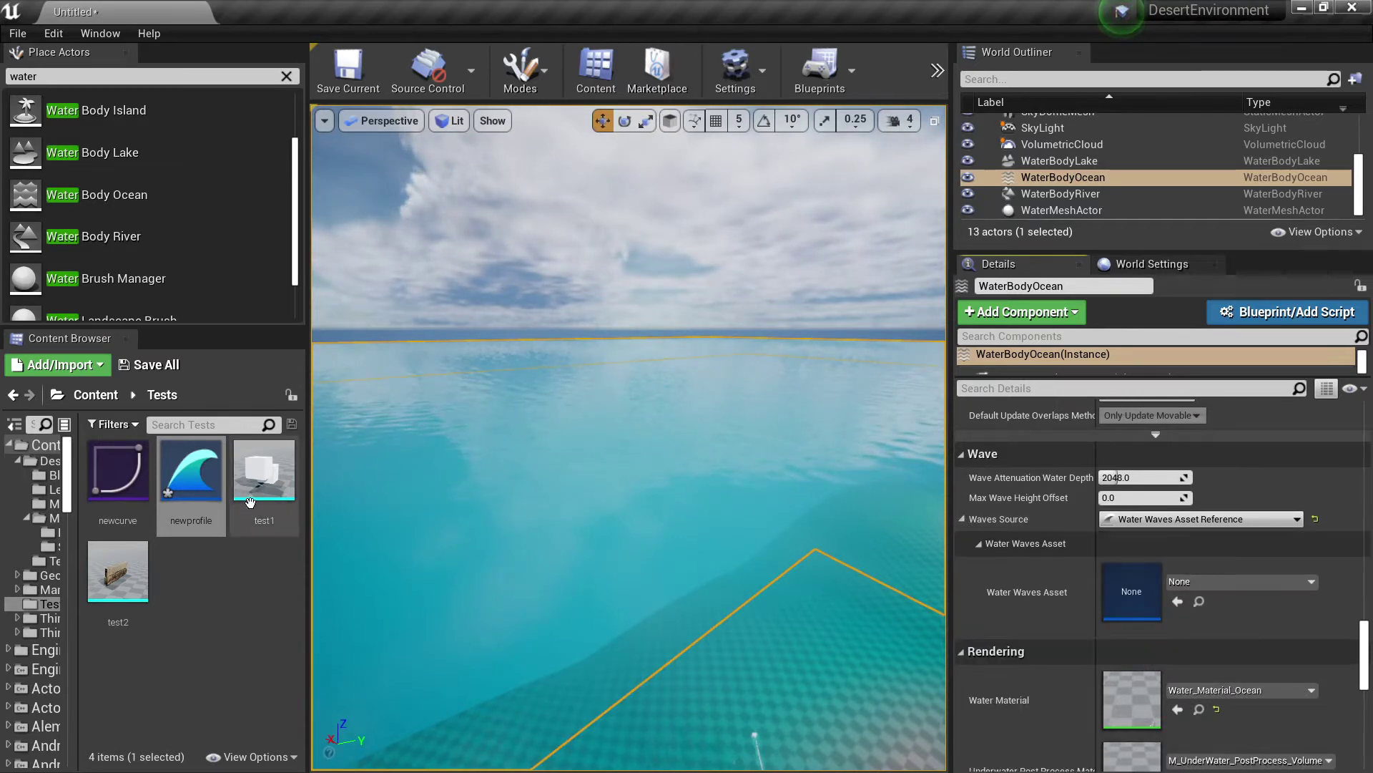
pyautogui.moveTo(191, 479); pyautogui.dragTo(1125, 588)
# Step: Switch the ocean's Waves Source to Gerstner Water Waves and back to Water Waves Asset Reference, reassigning newprofile as the Water Waves Asset
pyautogui.click(1174, 520)
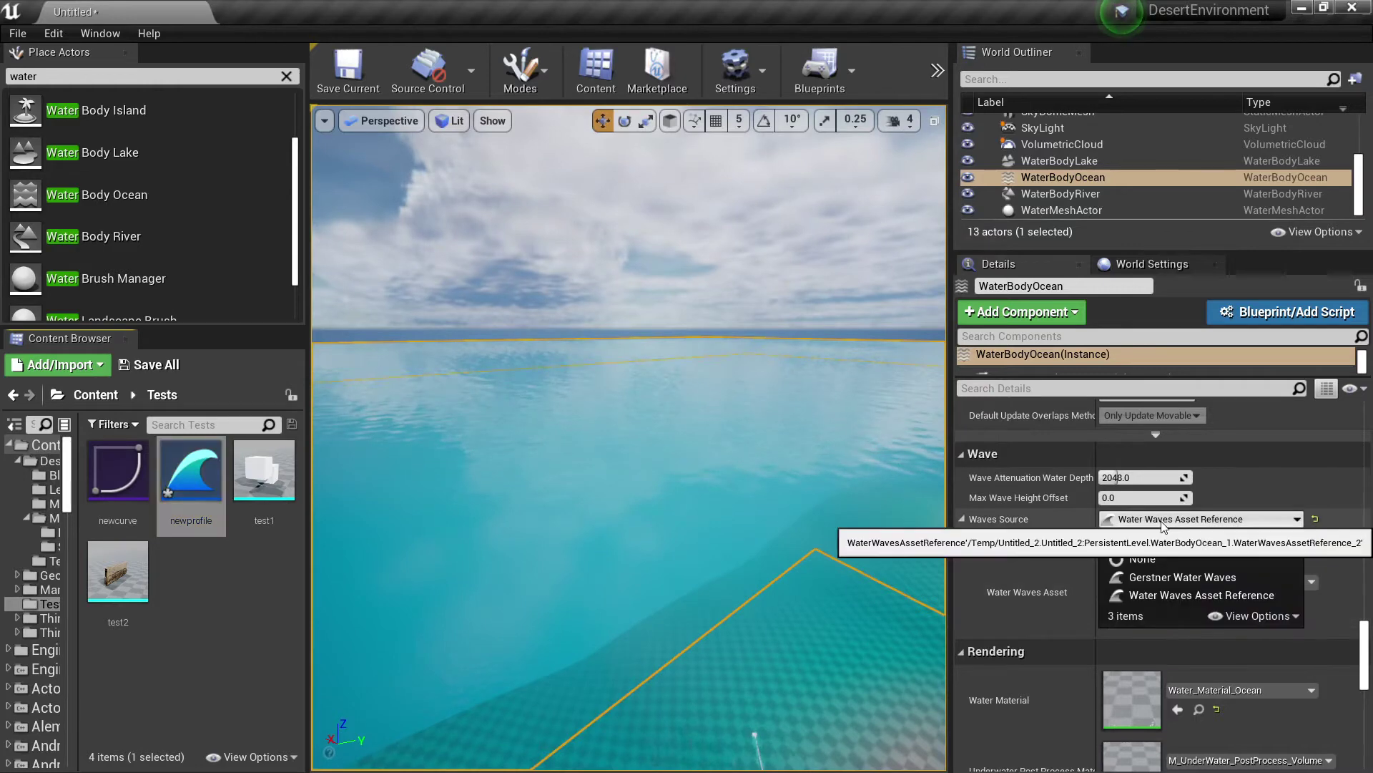
pyautogui.click(1194, 576)
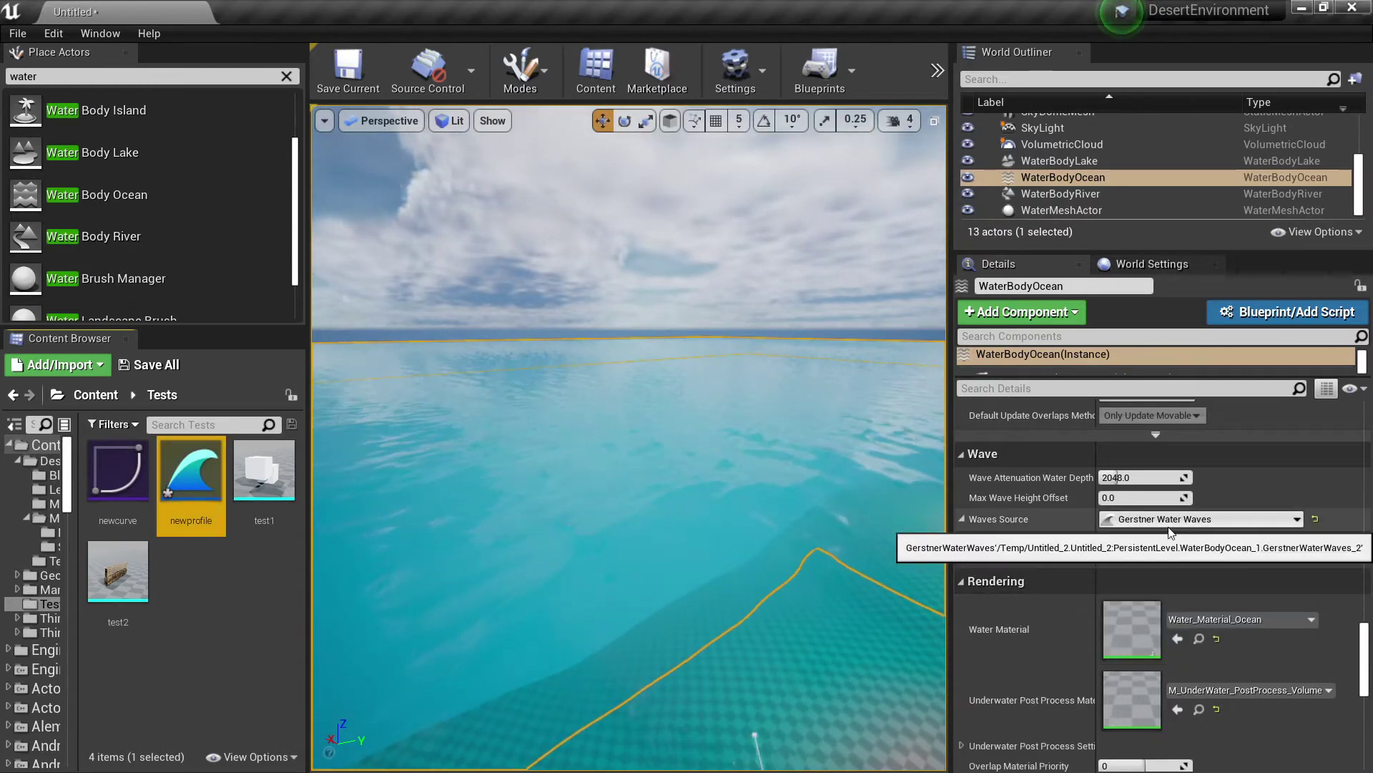
pyautogui.click(1153, 519)
pyautogui.click(1165, 597)
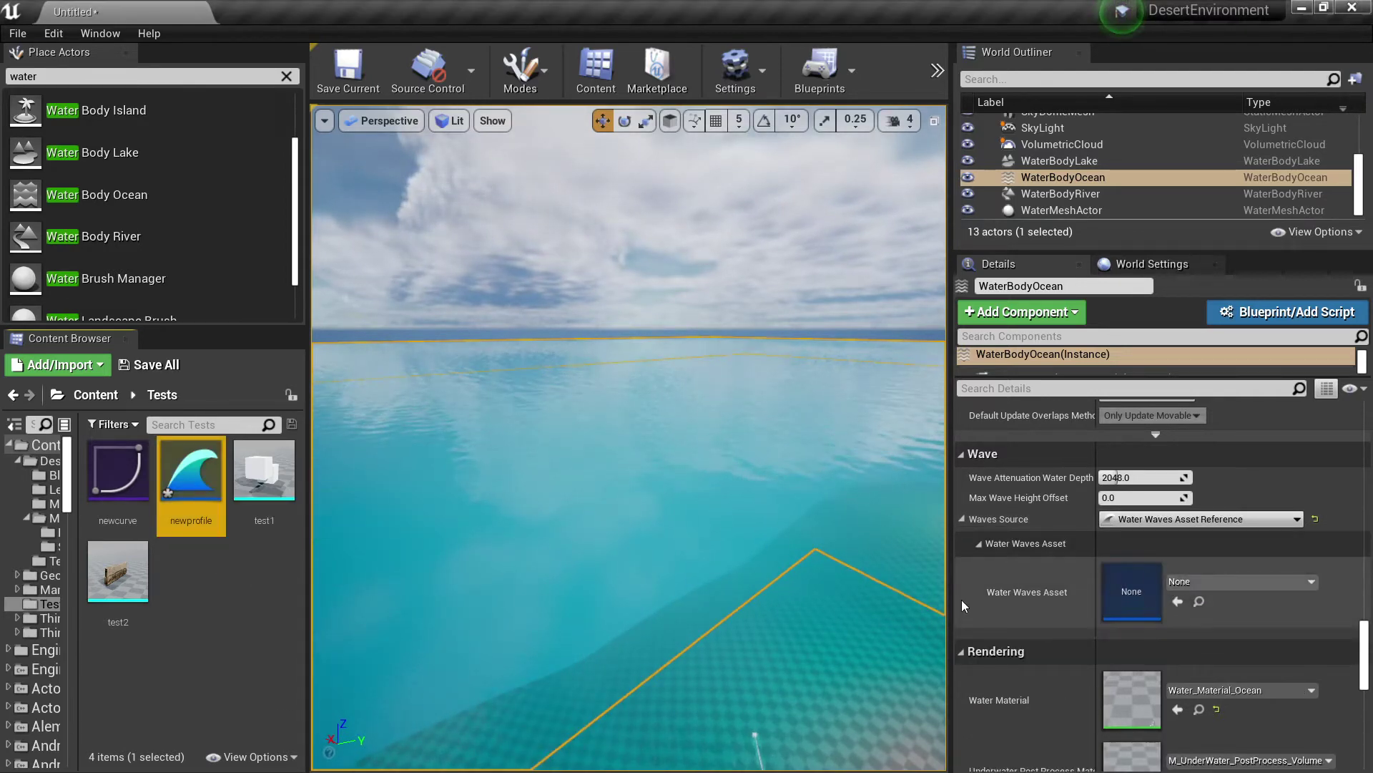
pyautogui.moveTo(588, 548)
pyautogui.mouseDown(button='right')
pyautogui.moveTo(586, 578)
pyautogui.moveTo(547, 542)
pyautogui.moveTo(589, 546)
pyautogui.mouseUp(button='right')
pyautogui.moveTo(191, 472); pyautogui.dragTo(1121, 590)
# Step: Save all modified content, storing the level as Untitled in the Tests folder
pyautogui.click(150, 366)
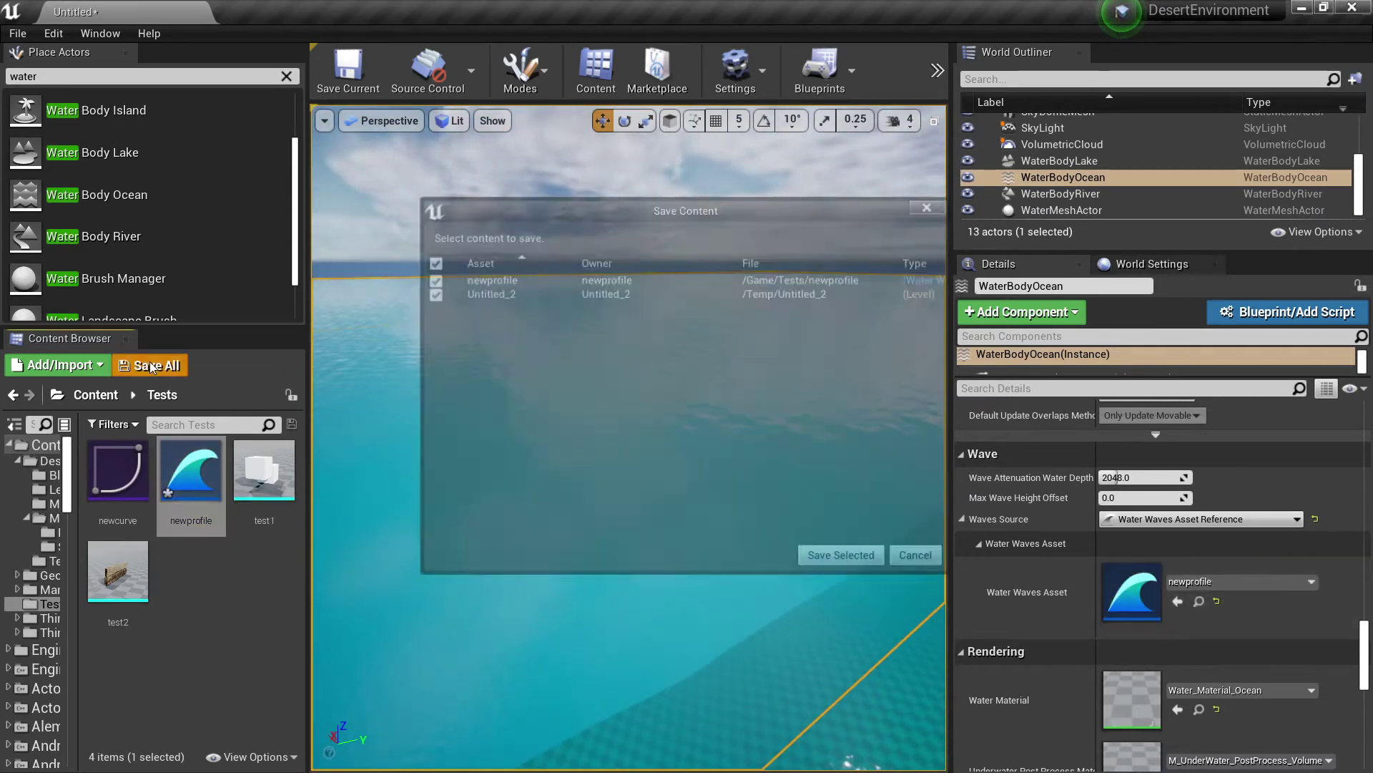
pyautogui.click(821, 560)
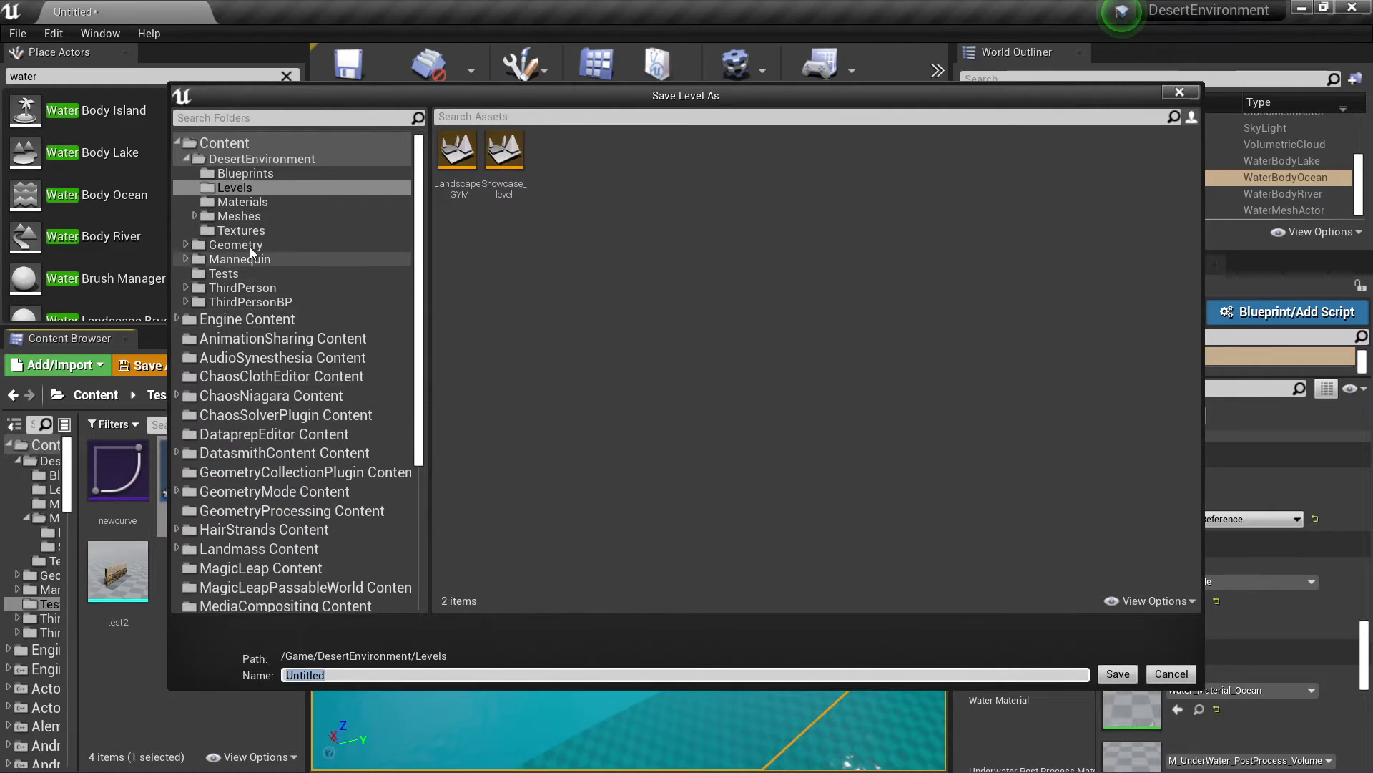
pyautogui.click(236, 273)
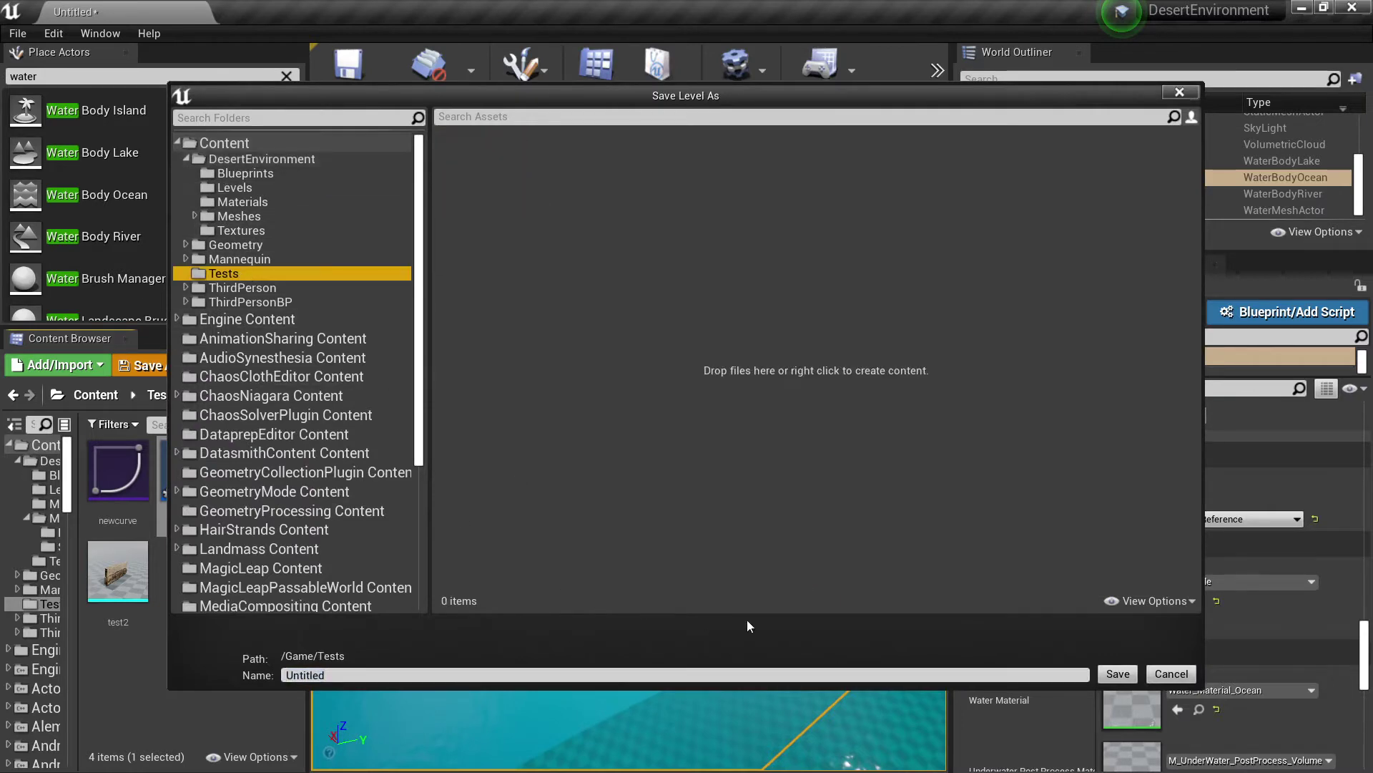
pyautogui.click(1104, 674)
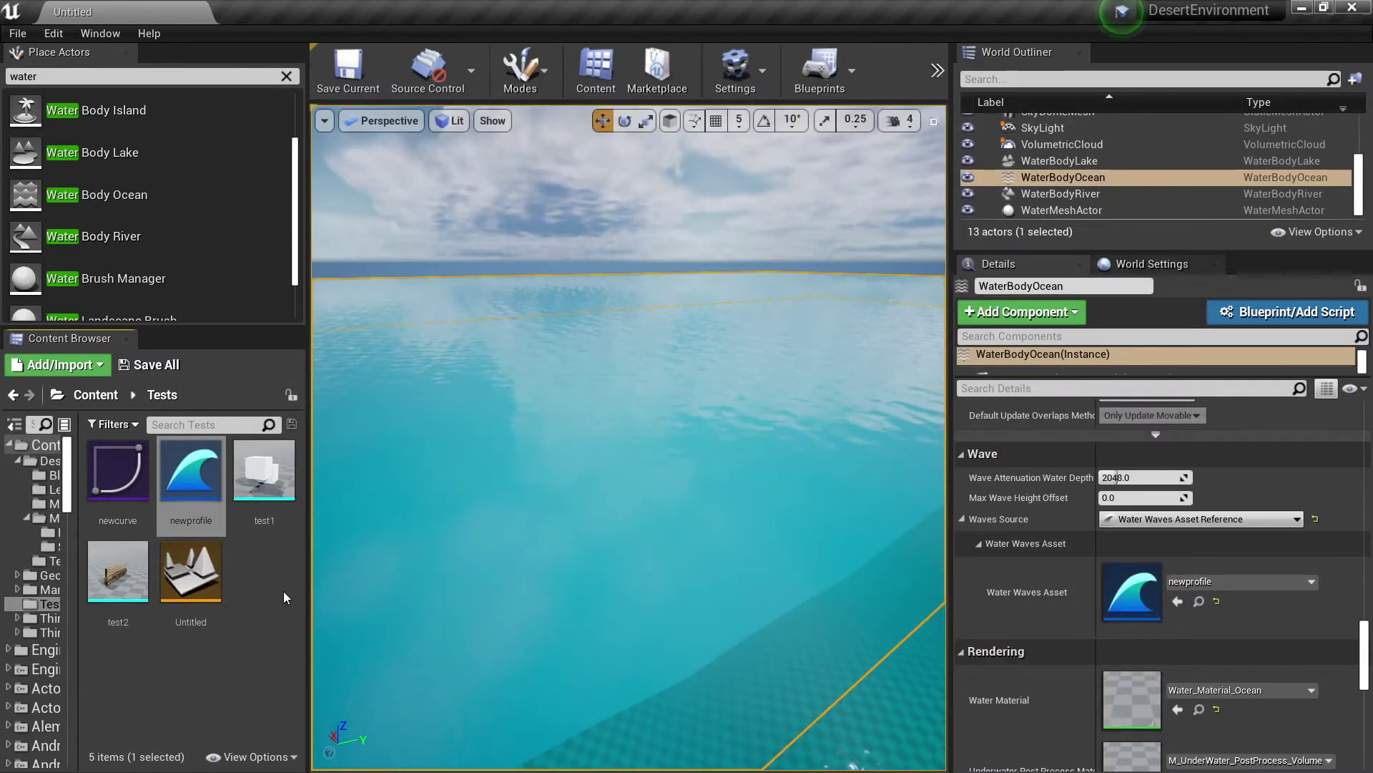
# Step: Open the newprofile asset and set its Waves Source to Gerstner Water Waves
pyautogui.doubleClick(191, 472)
pyautogui.click(513, 201)
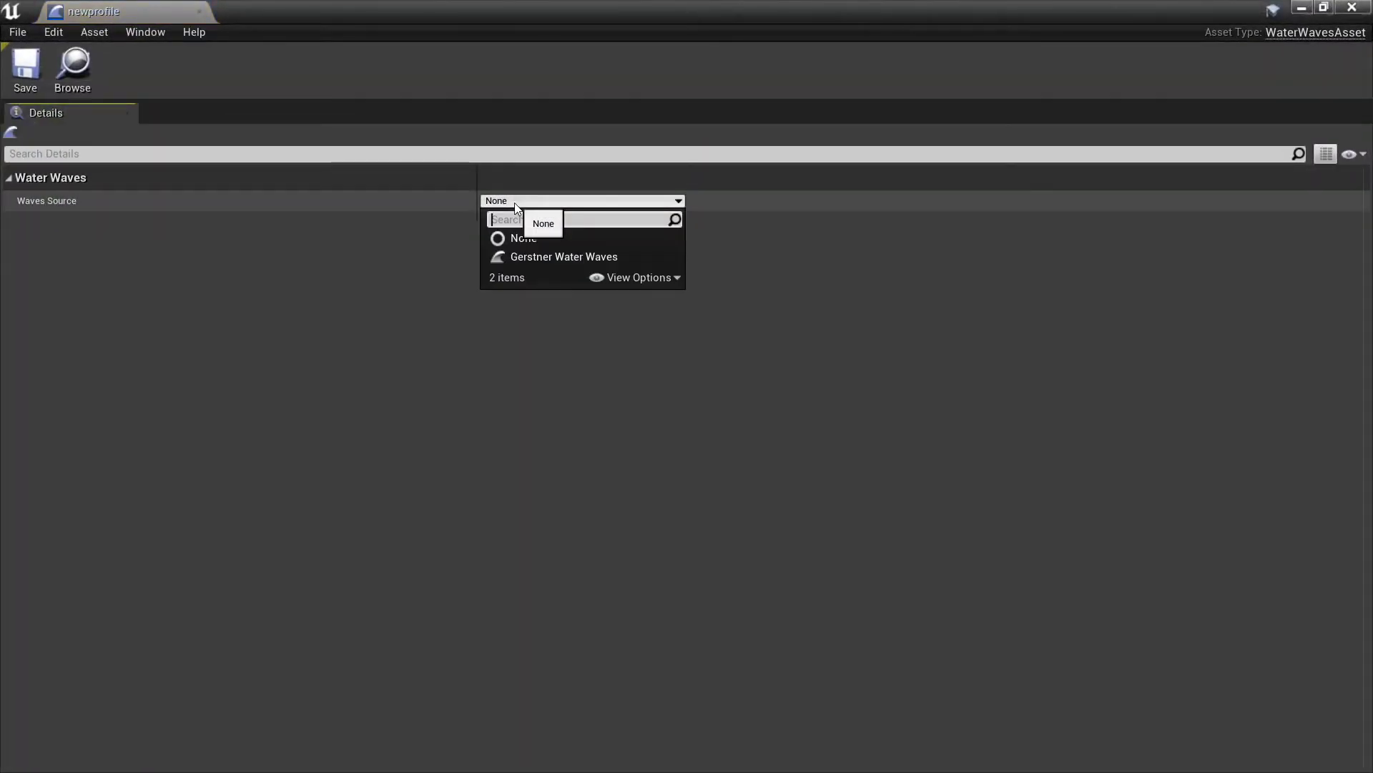
pyautogui.click(524, 262)
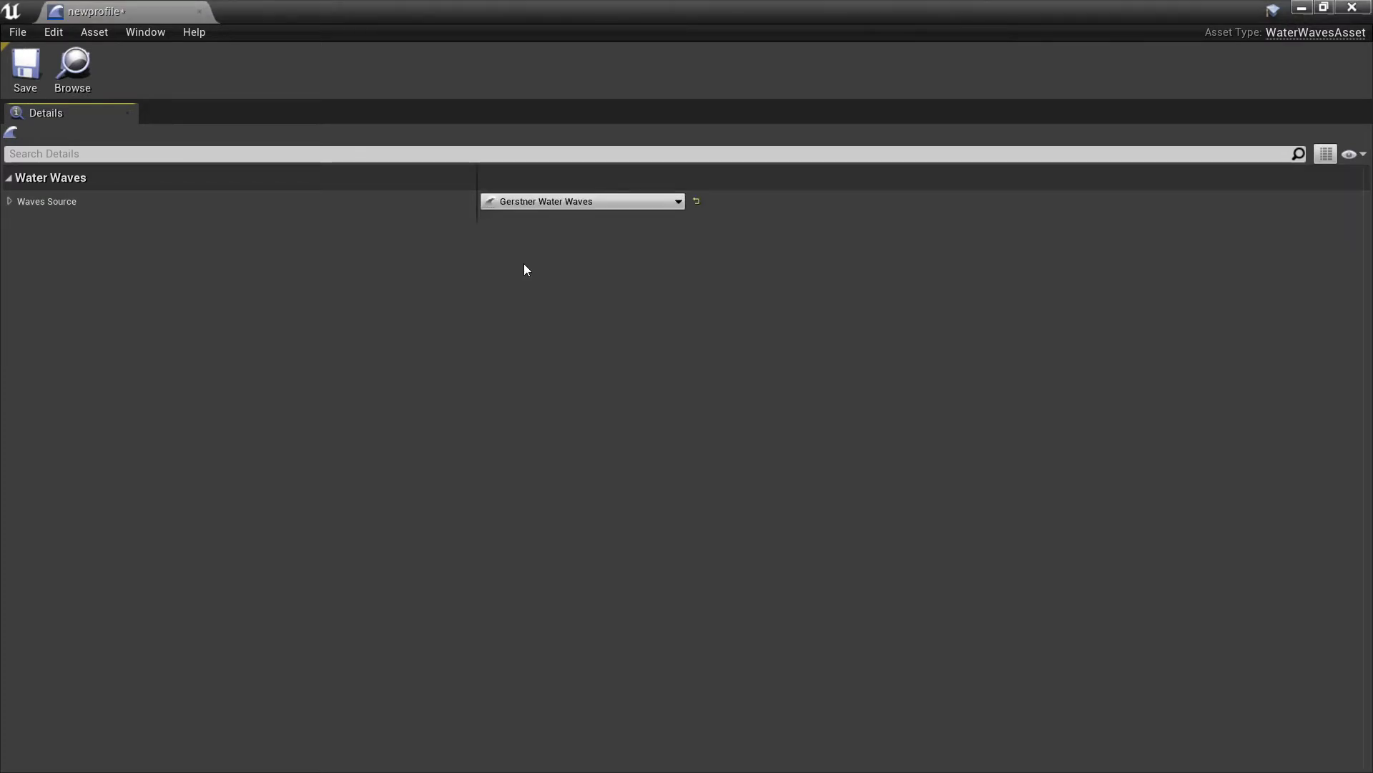
# Step: Expand all Gerstner Wave Generator groups in newprofile and shrink its editor window to uncover part of the level viewport
pyautogui.click(10, 201)
pyautogui.click(26, 225)
pyautogui.click(27, 250)
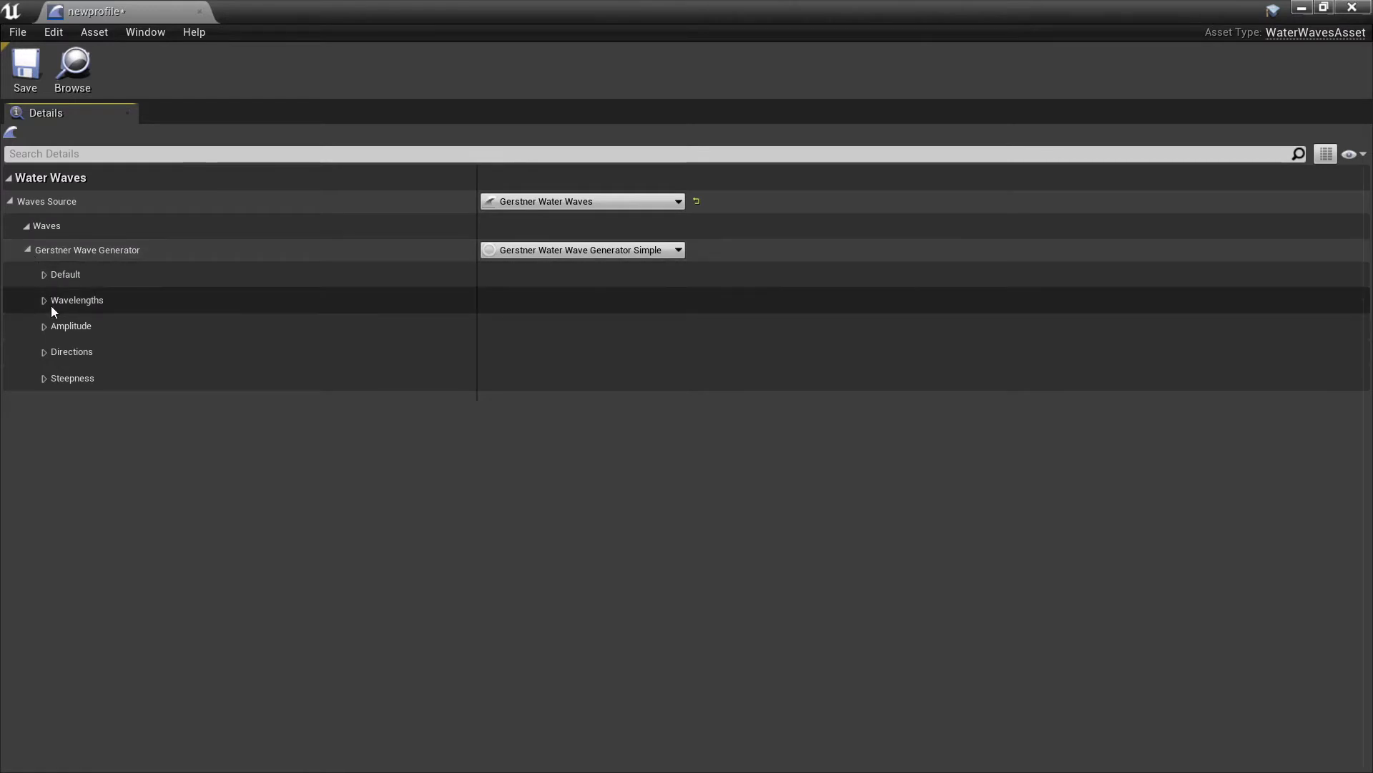
pyautogui.click(44, 378)
pyautogui.click(44, 352)
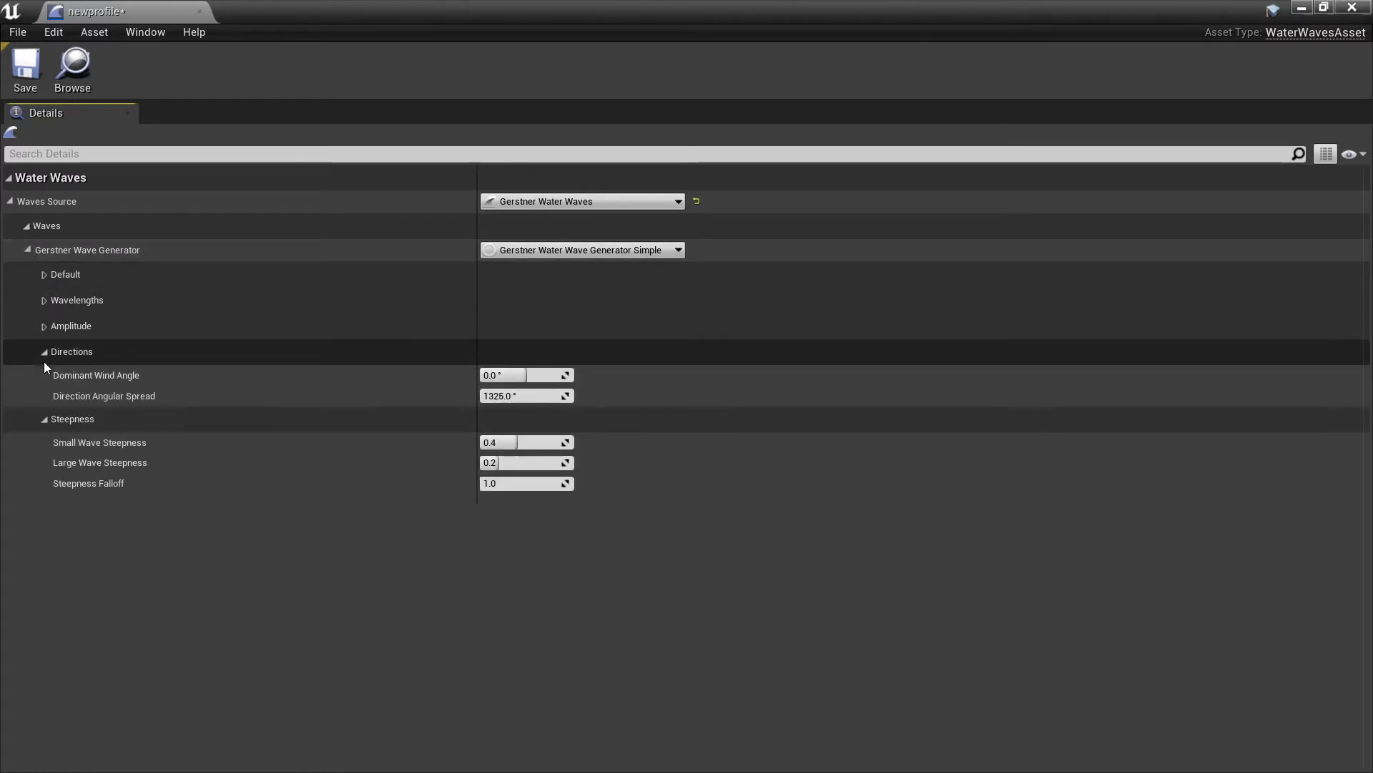
pyautogui.click(44, 327)
pyautogui.click(46, 301)
pyautogui.click(49, 275)
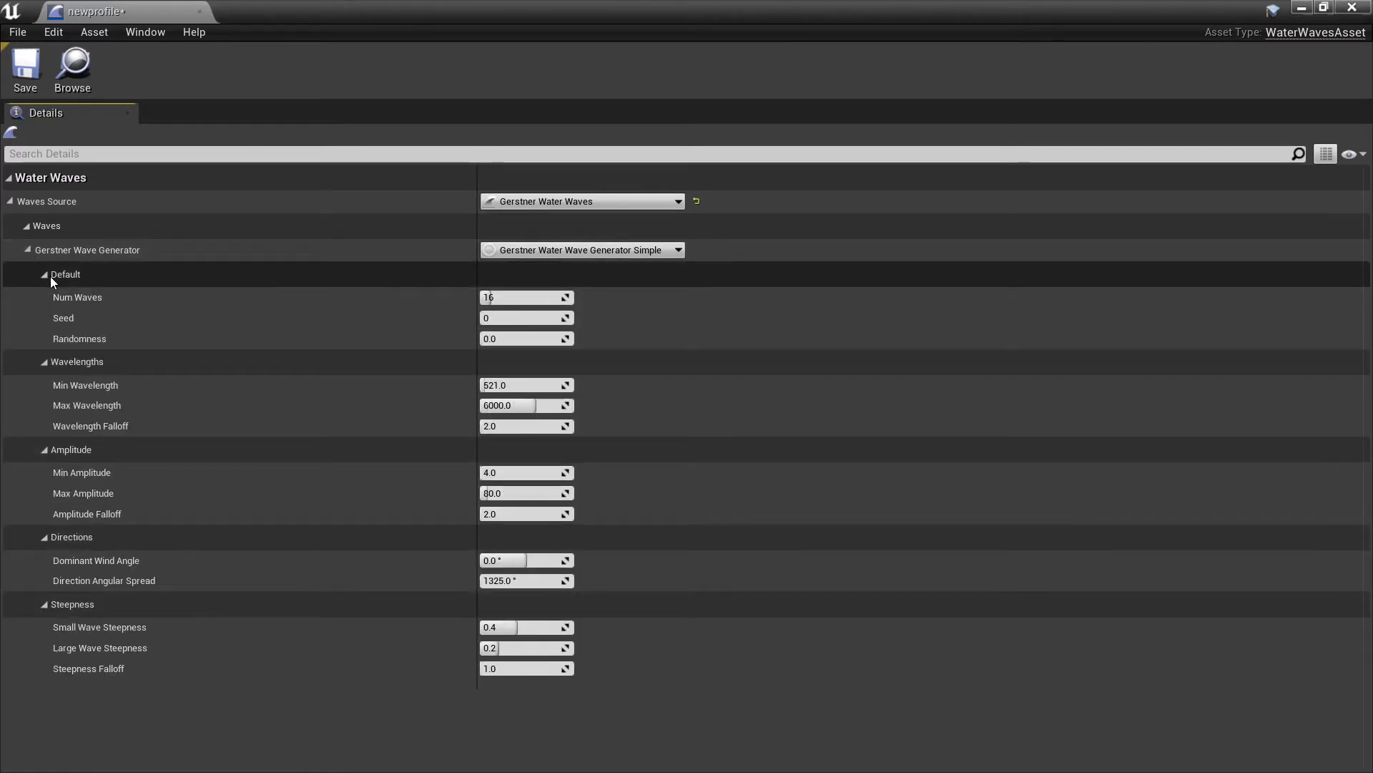
pyautogui.moveTo(147, 16); pyautogui.dragTo(137, 241)
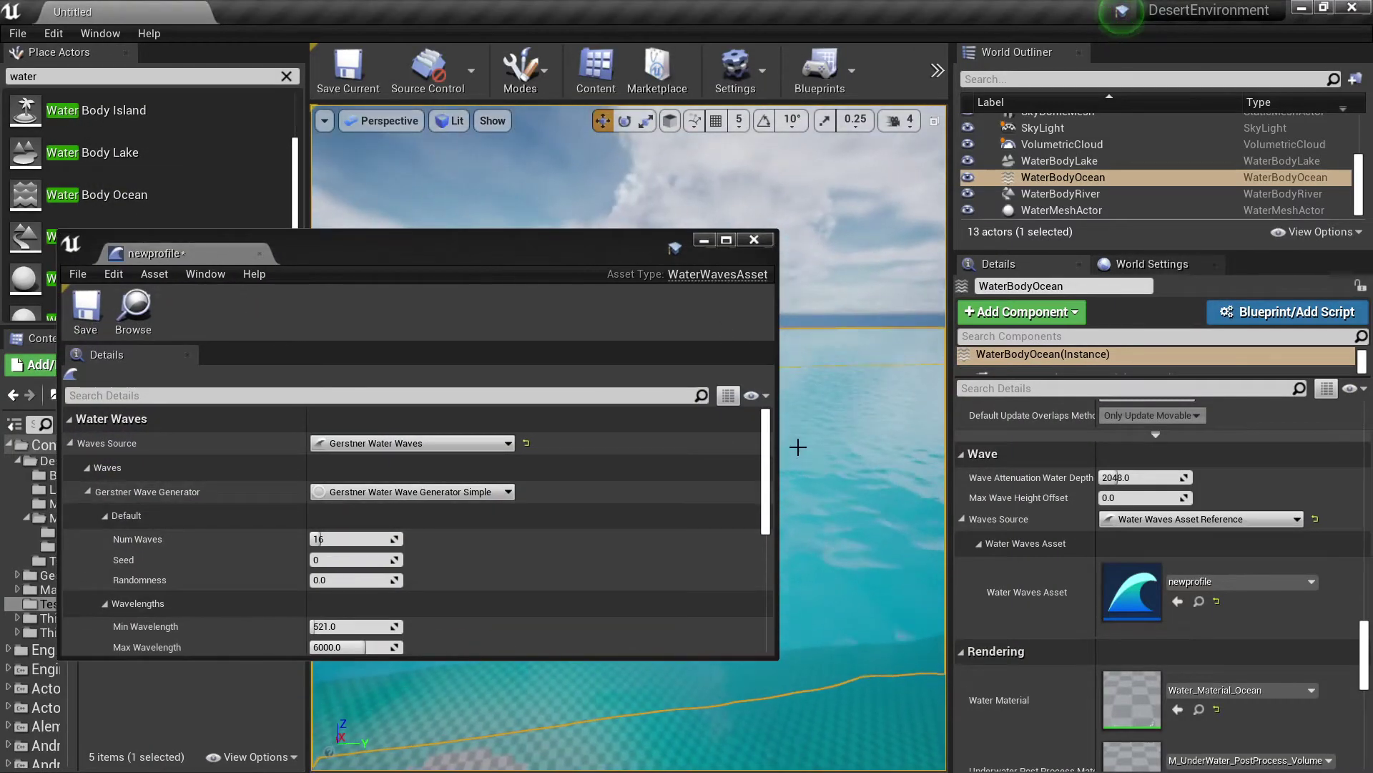
pyautogui.moveTo(777, 438); pyautogui.dragTo(605, 438)
# Step: Try 500 for newprofile's Num Waves while viewing the ocean, and bring it back down to 15
pyautogui.click(328, 544)
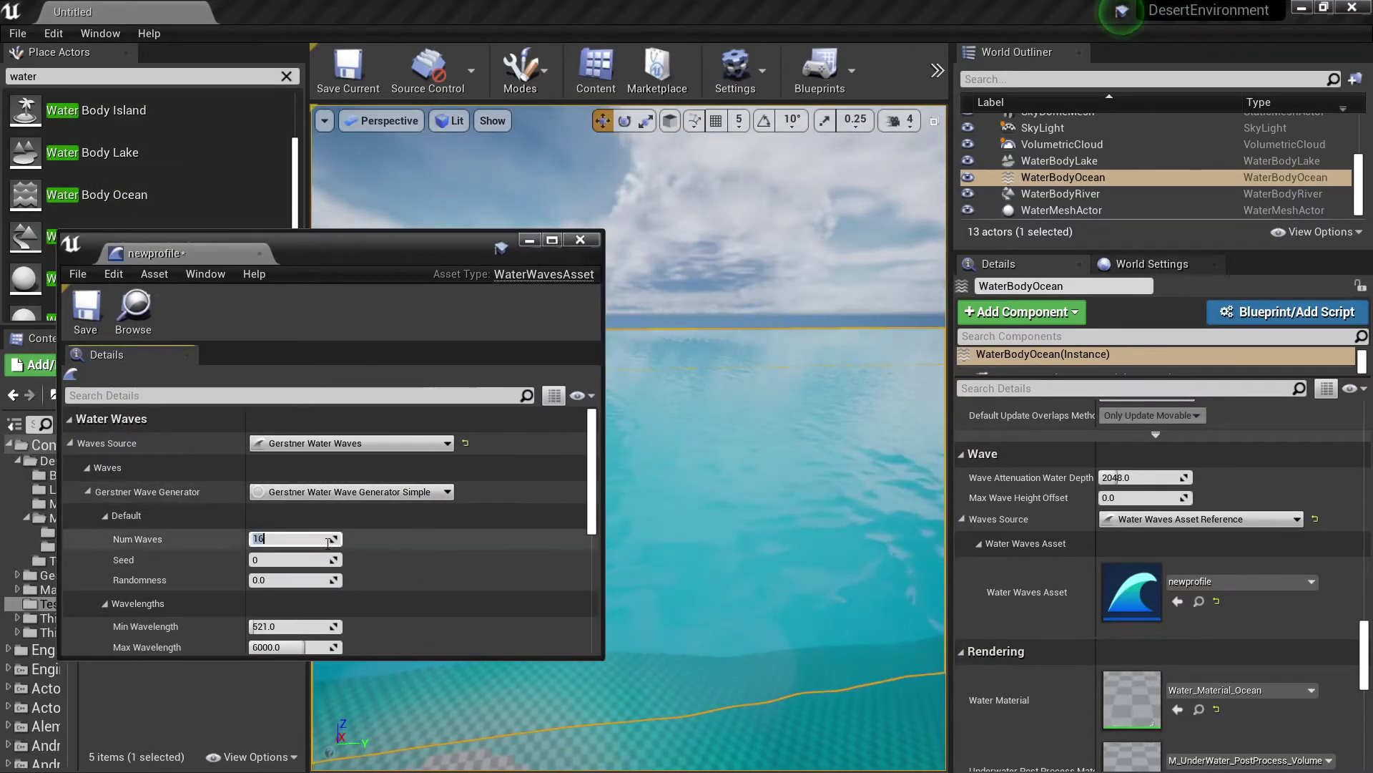
pyautogui.write('500')
pyautogui.press('Return')
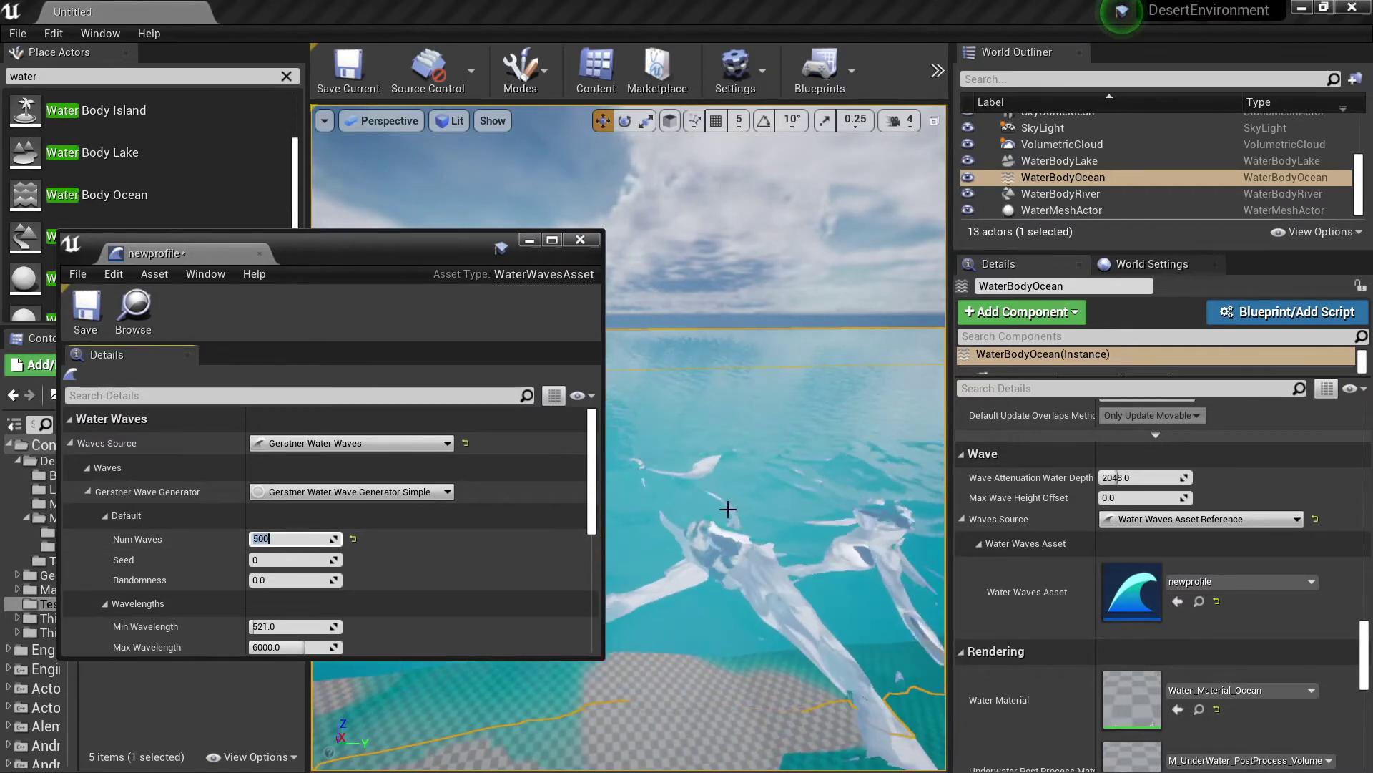
pyautogui.moveTo(744, 458); pyautogui.dragTo(465, 436, button='right')
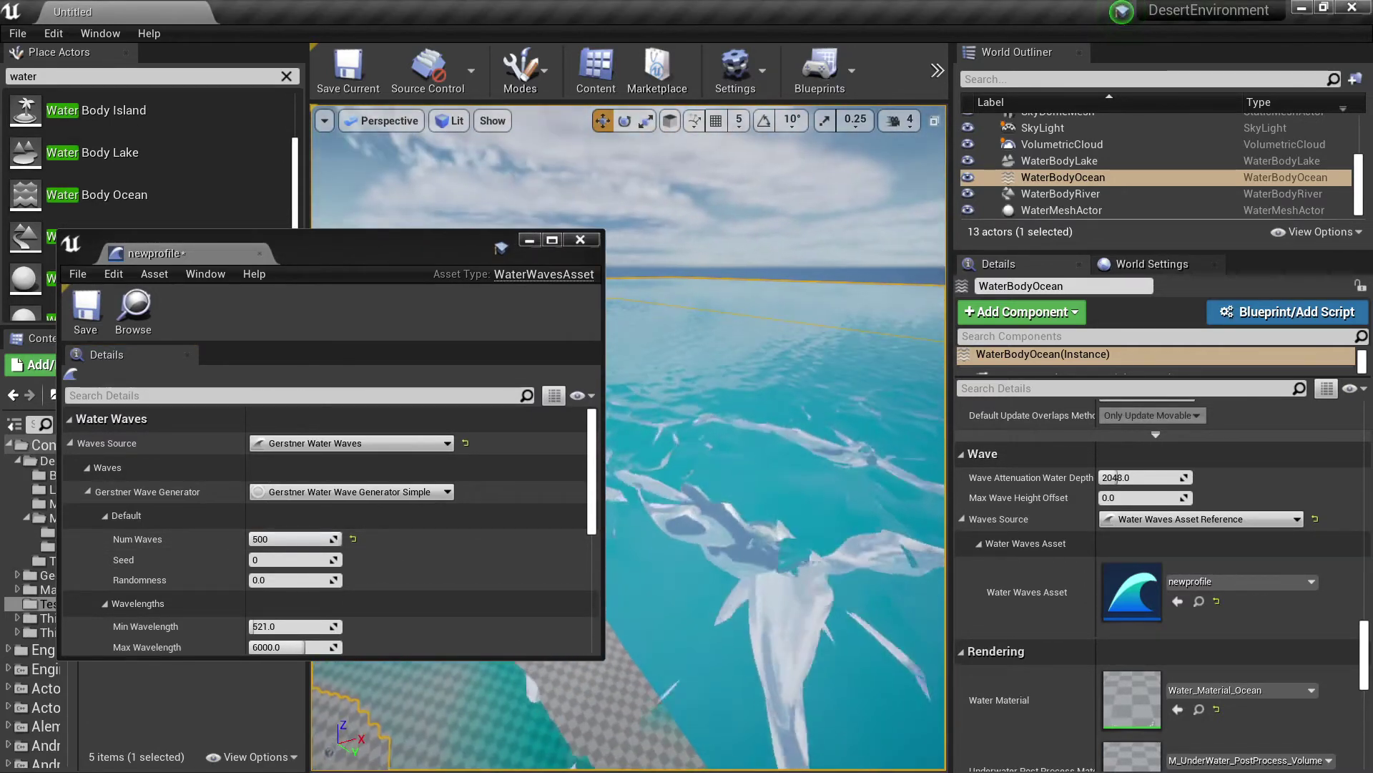
pyautogui.click(354, 541)
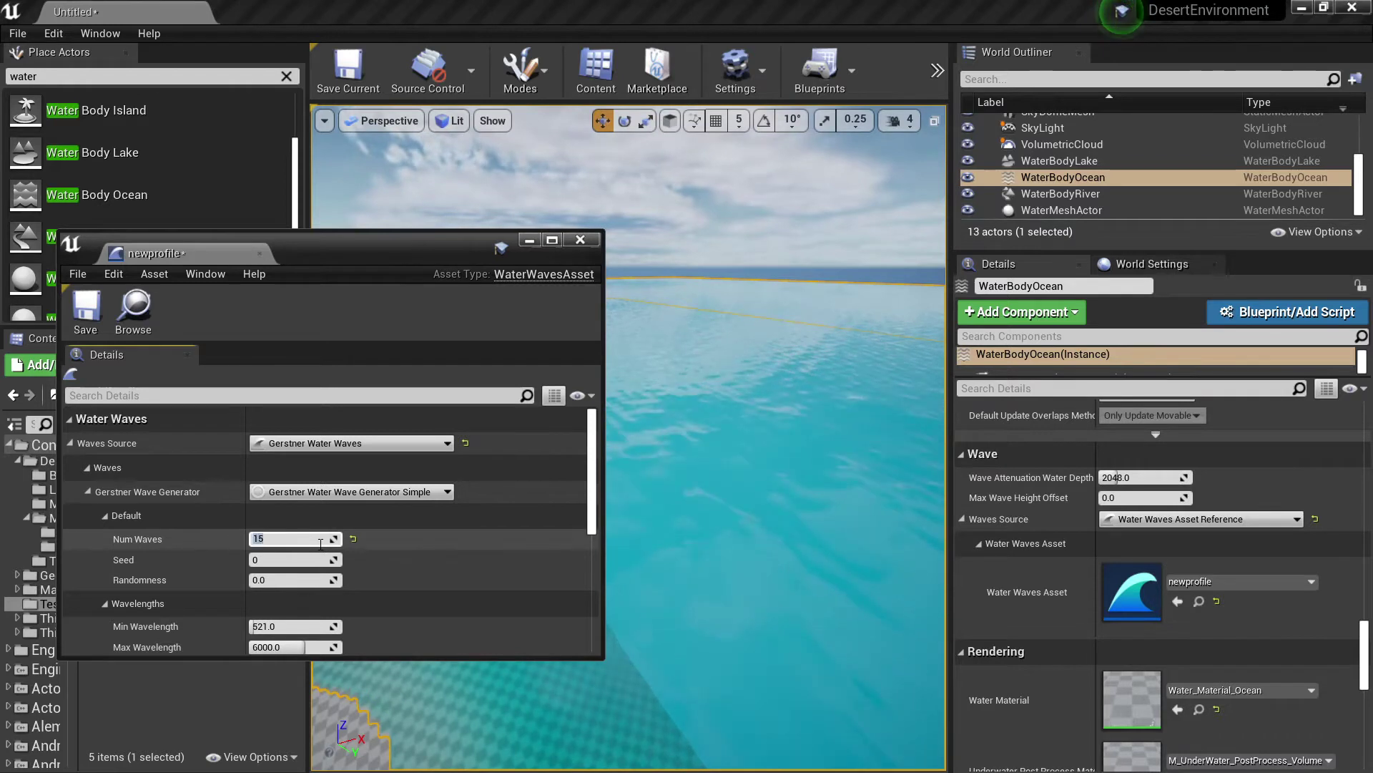
# Step: Set newprofile's Randomness to about 0.77 and its Seed to 3
pyautogui.scroll(-2, 344, 520)
pyautogui.moveTo(313, 523); pyautogui.dragTo(330, 523)
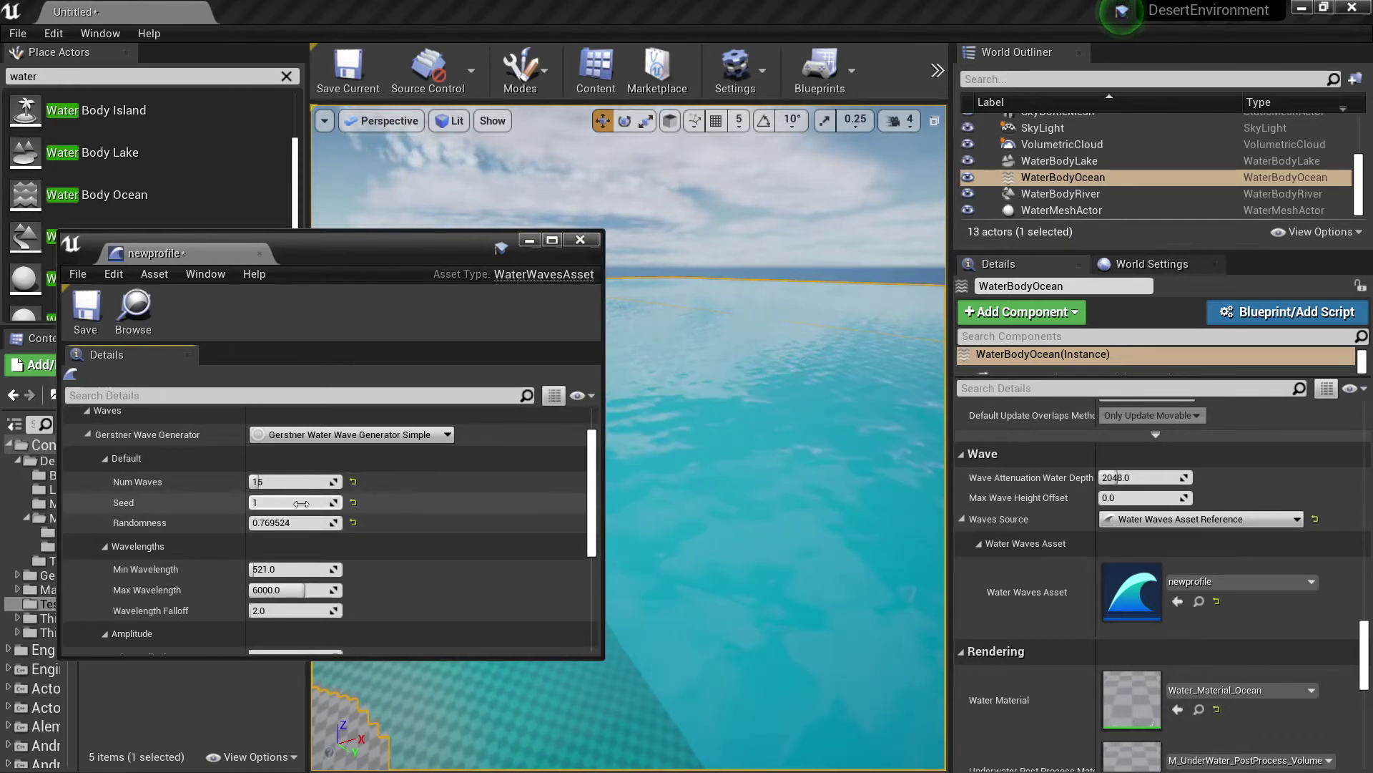
pyautogui.moveTo(301, 504); pyautogui.dragTo(306, 504)
pyautogui.scroll(-2, 344, 516)
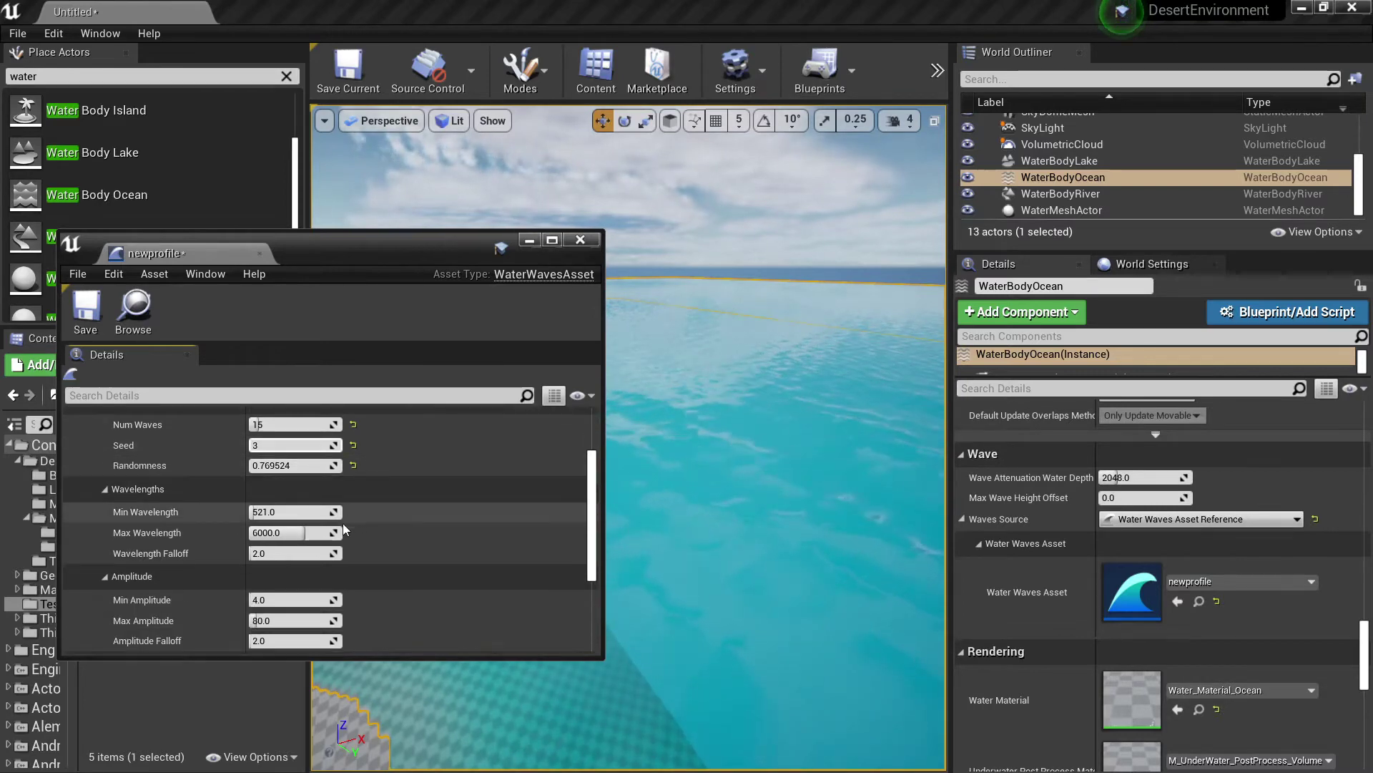
# Step: Raise newprofile's Max Wavelength to 10000 and inspect the ocean surface from several angles
pyautogui.moveTo(680, 494); pyautogui.dragTo(829, 536, button='right')
pyautogui.moveTo(715, 515); pyautogui.dragTo(680, 458, button='right')
pyautogui.moveTo(629, 527); pyautogui.dragTo(711, 448, button='right')
pyautogui.moveTo(672, 493); pyautogui.dragTo(715, 529, button='right')
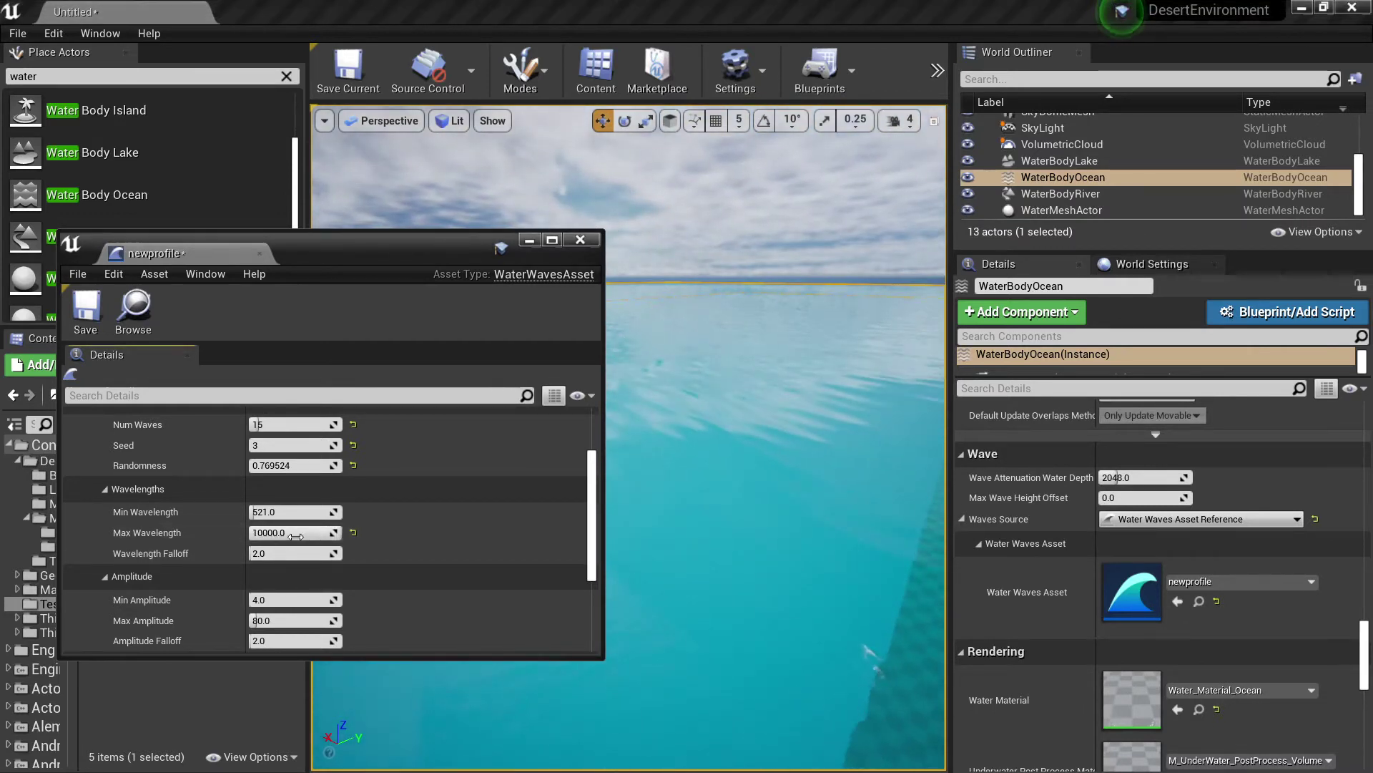
pyautogui.moveTo(645, 501); pyautogui.dragTo(586, 518, button='right')
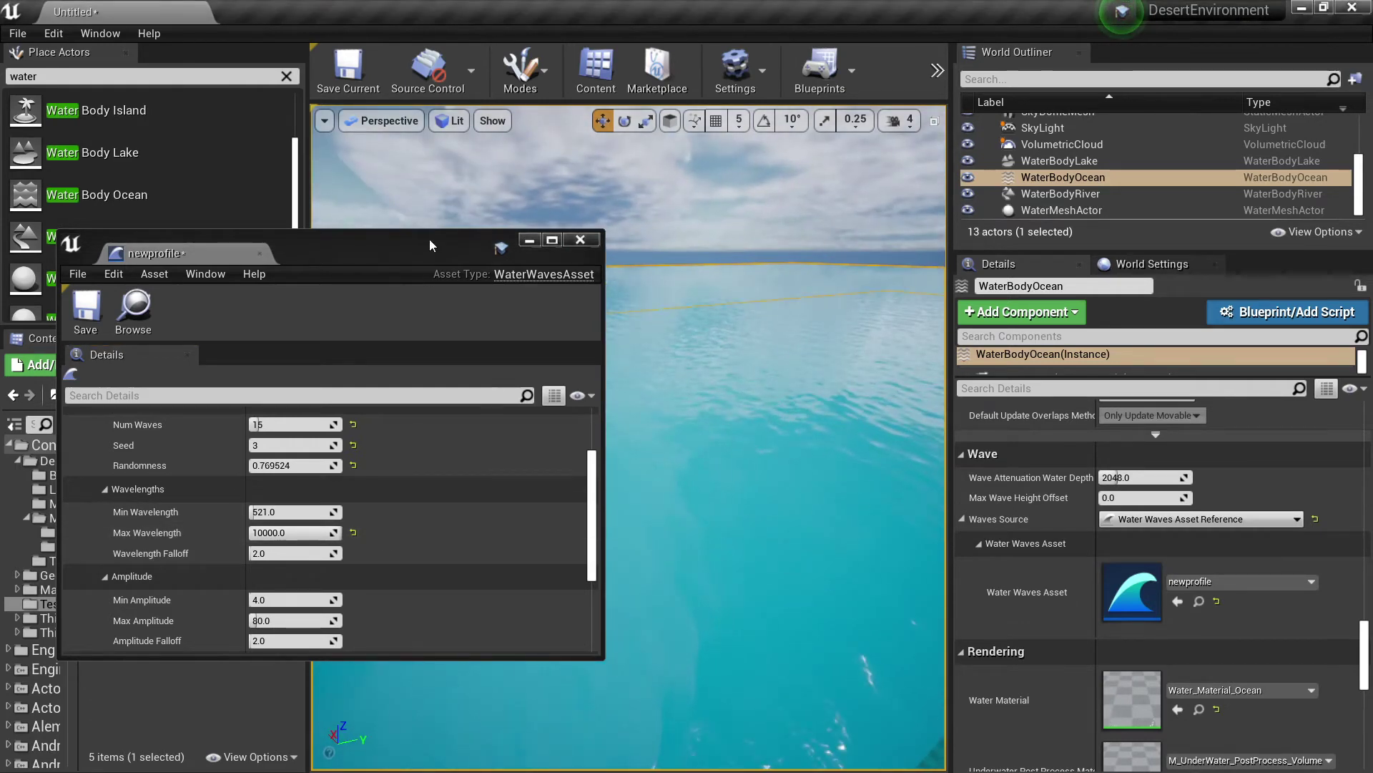
# Step: Try a Min Wavelength of 10000 on the ocean and reset both wavelength limits to their defaults
pyautogui.moveTo(430, 245); pyautogui.dragTo(299, 206)
pyautogui.moveTo(152, 472); pyautogui.dragTo(162, 472)
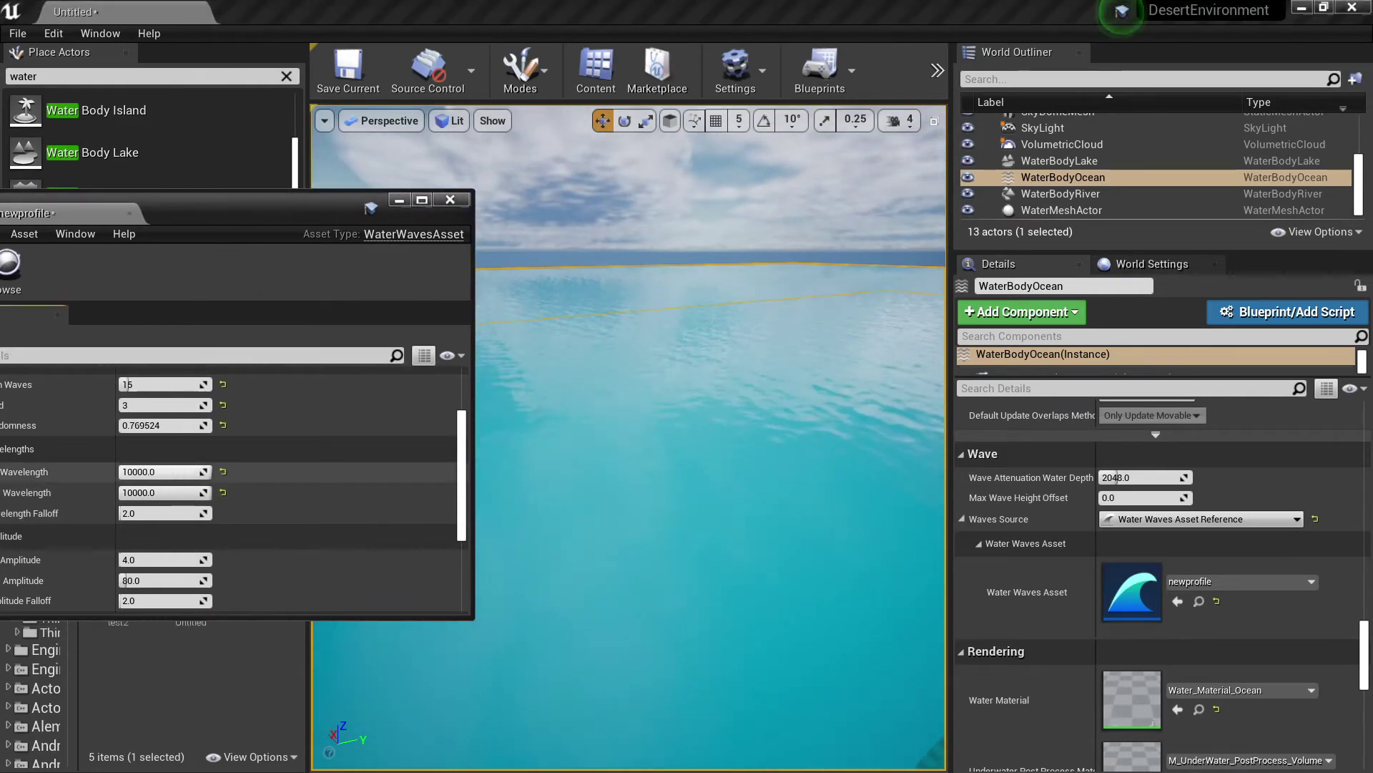
pyautogui.moveTo(580, 492); pyautogui.dragTo(480, 505, button='right')
pyautogui.click(223, 472)
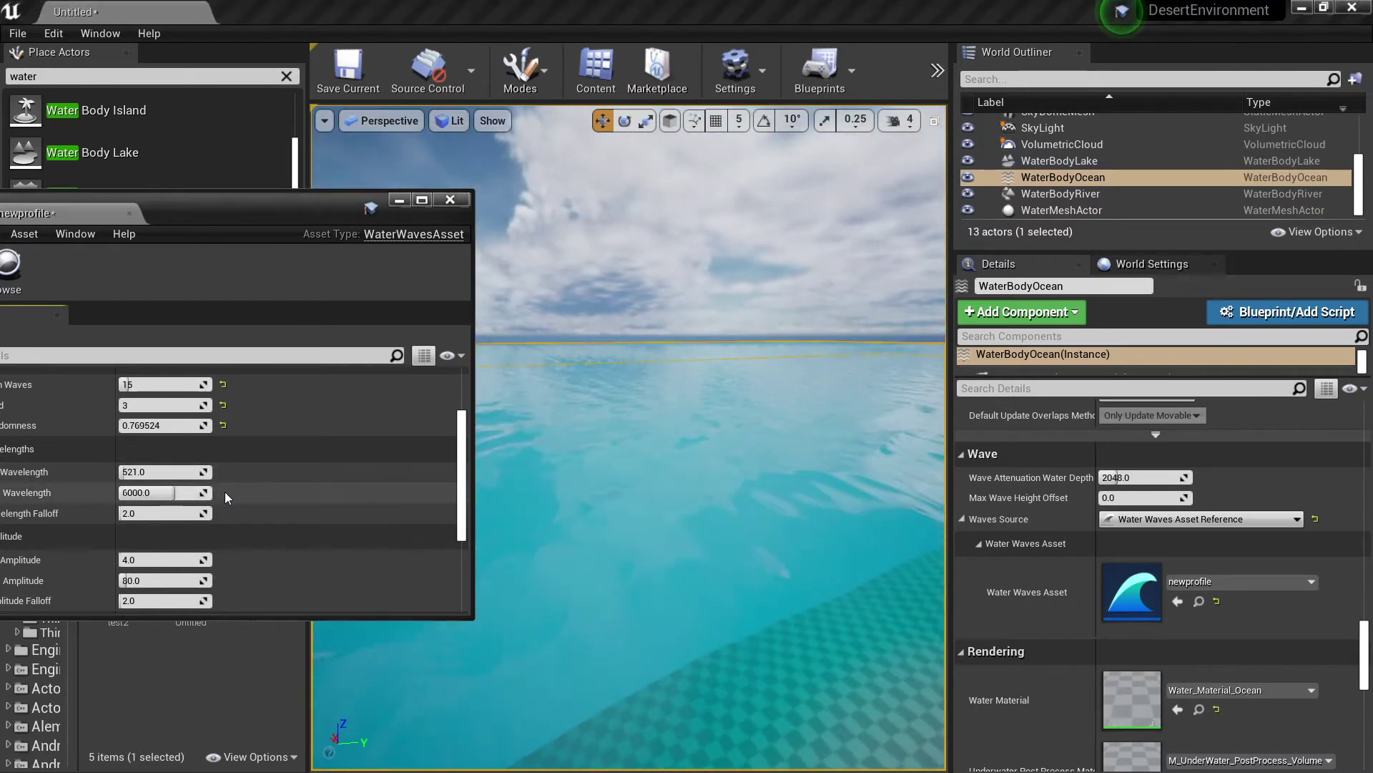
pyautogui.click(223, 492)
# Step: Raise newprofile's Max Amplitude to 1000 and inspect the ocean waves around the shoreline
pyautogui.moveTo(294, 210); pyautogui.dragTo(392, 167)
pyautogui.scroll(-3, 179, 448)
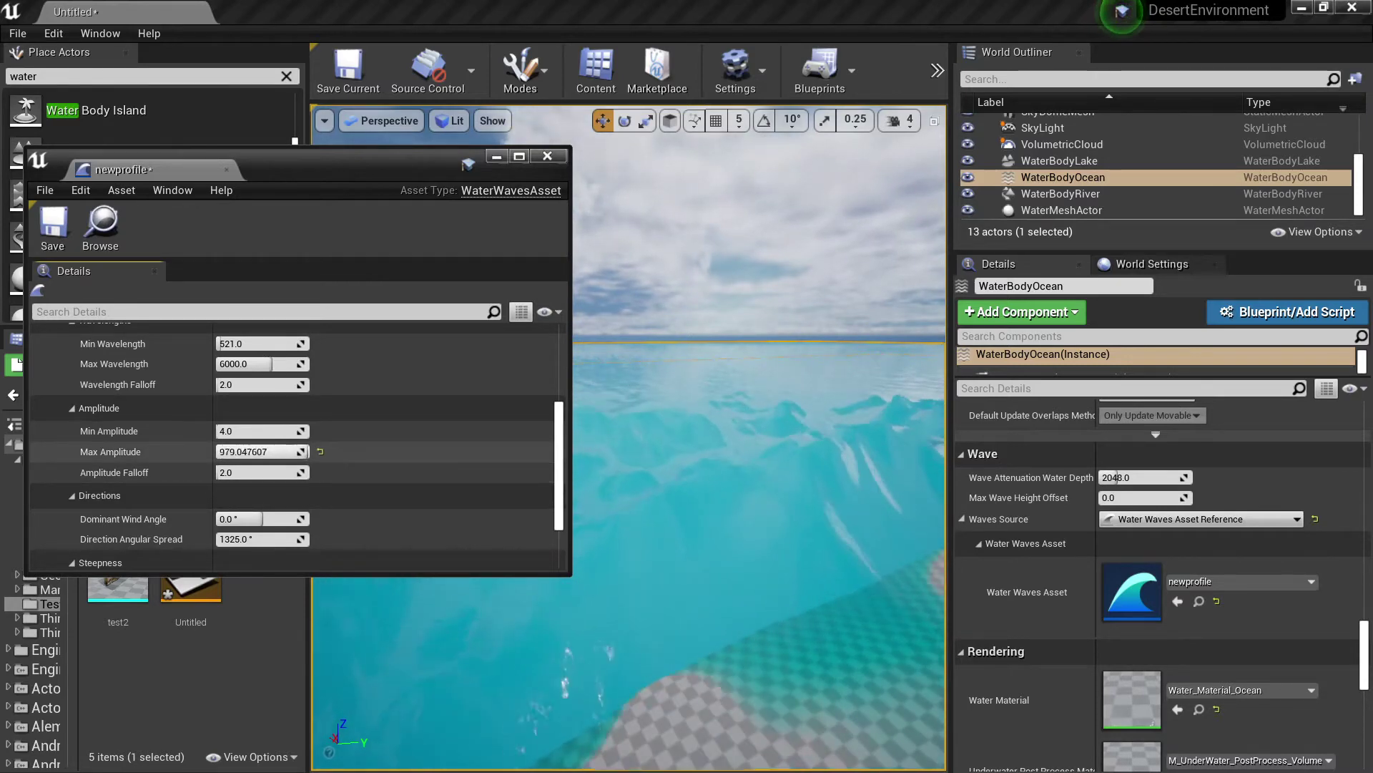
pyautogui.moveTo(300, 451); pyautogui.dragTo(301, 452)
pyautogui.moveTo(715, 472); pyautogui.dragTo(815, 454, button='right')
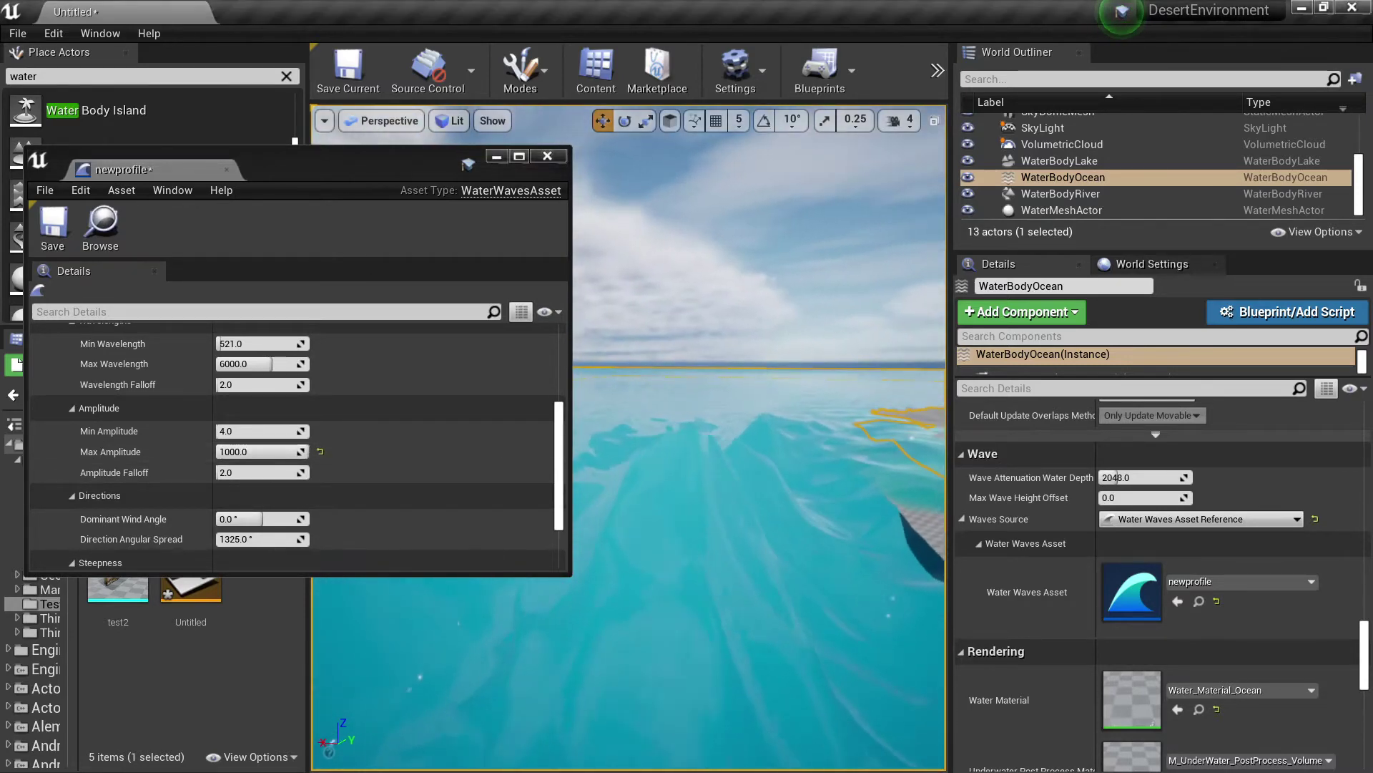
pyautogui.moveTo(715, 458); pyautogui.dragTo(901, 447, button='right')
pyautogui.moveTo(623, 516)
pyautogui.mouseDown(button='right')
pyautogui.moveTo(665, 516)
pyautogui.moveTo(623, 516)
pyautogui.mouseUp(button='right')
pyautogui.moveTo(641, 570); pyautogui.dragTo(530, 573, button='right')
pyautogui.moveTo(777, 368); pyautogui.dragTo(805, 322, button='right')
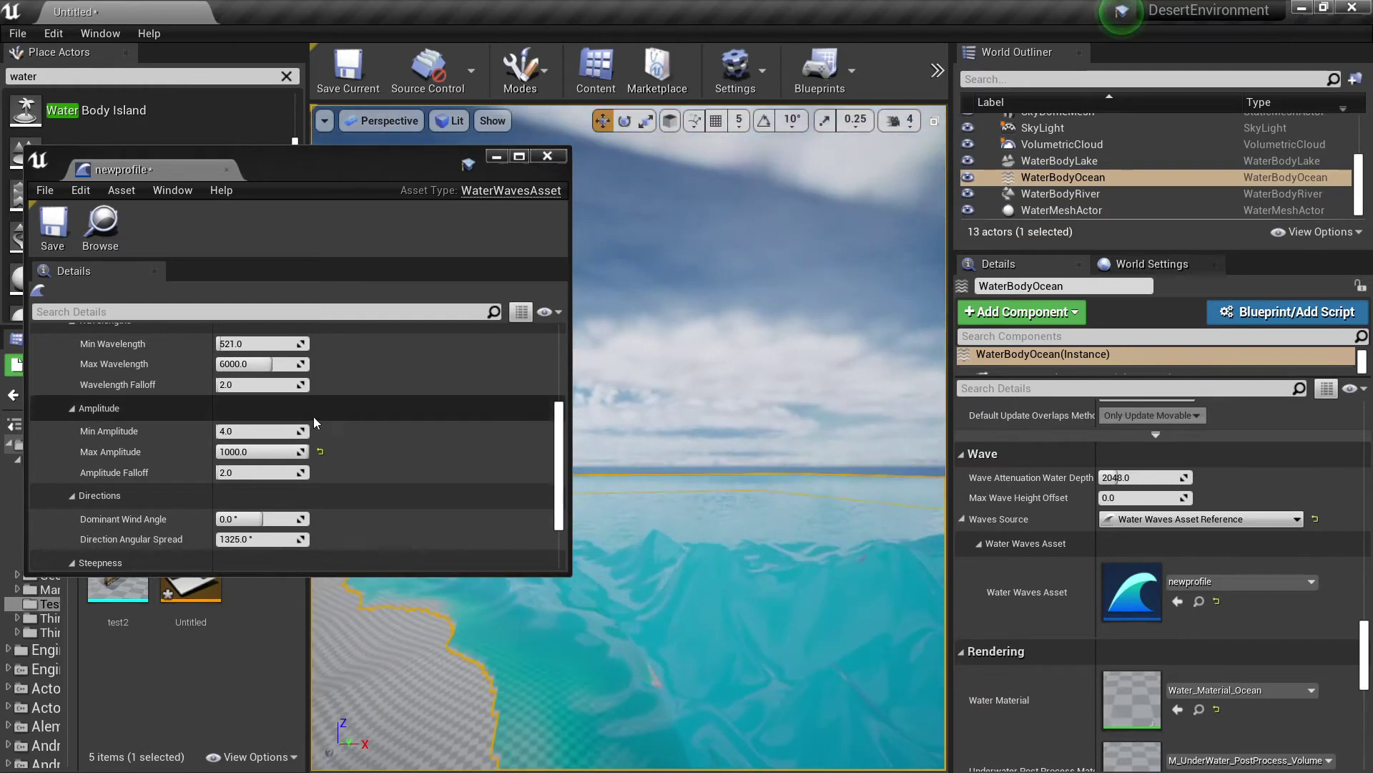
# Step: Try a Min Amplitude of about 749, reset both amplitude limits, and set Max Amplitude to about 255
pyautogui.moveTo(271, 432); pyautogui.dragTo(309, 431)
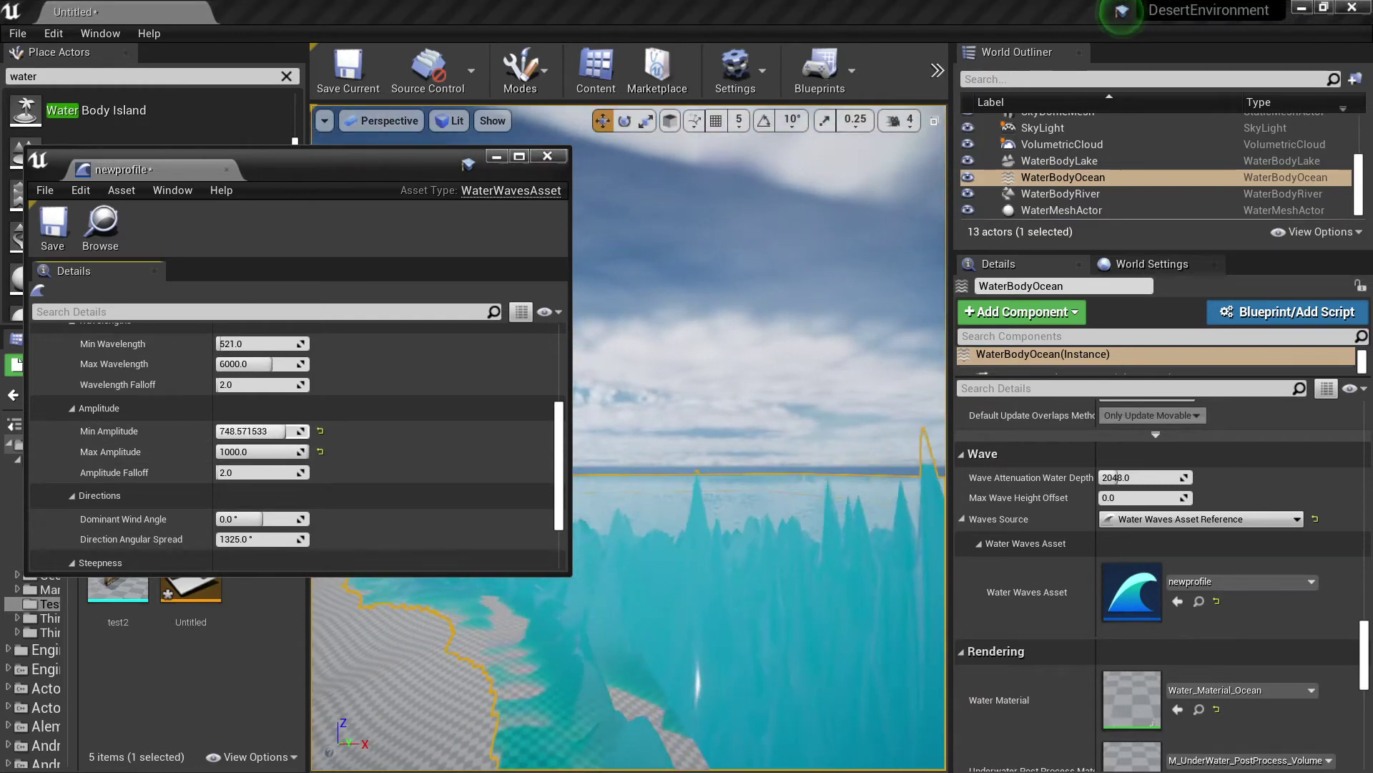
pyautogui.click(320, 431)
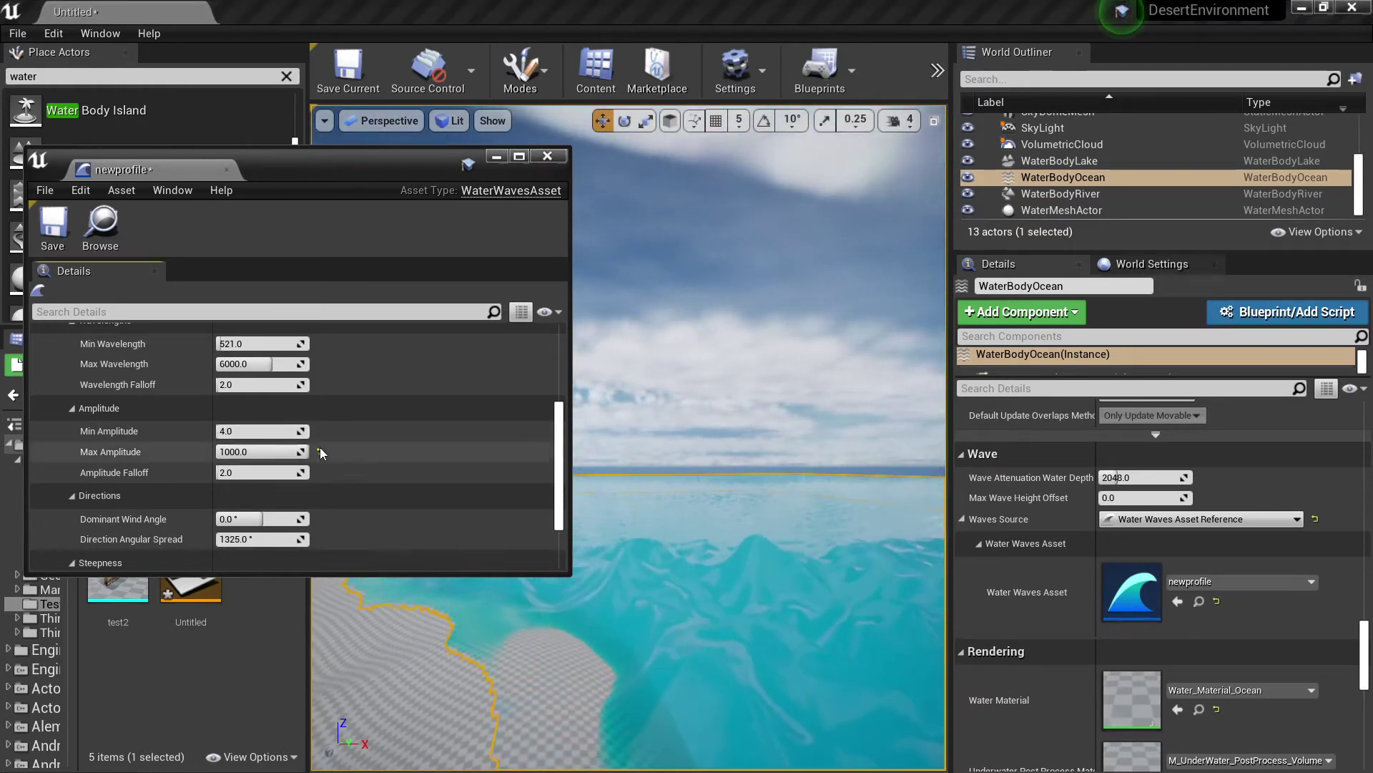
pyautogui.click(320, 451)
pyautogui.moveTo(292, 454); pyautogui.dragTo(294, 454)
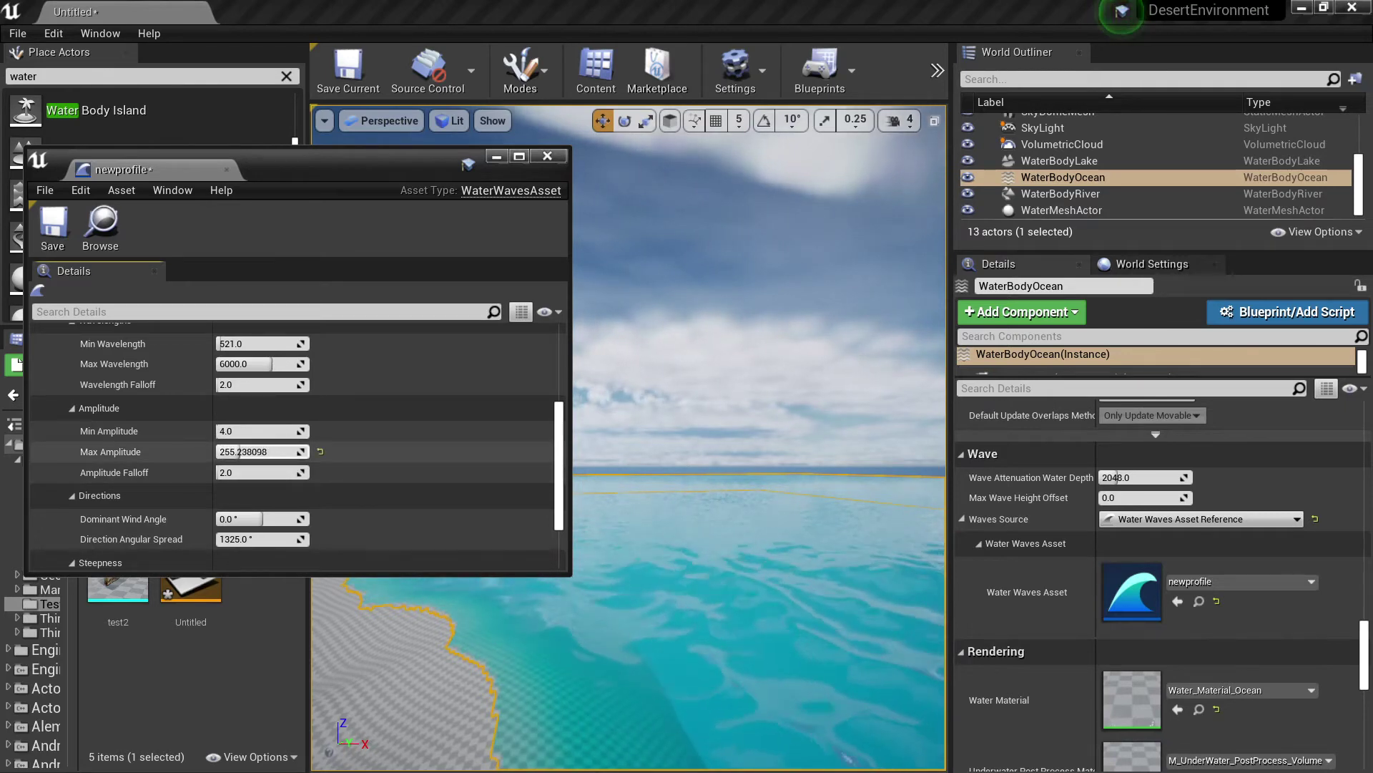
# Step: Set the Dominant Wind Angle to about 79.5° and the Direction Angular Spread to about 1966°, checking the ocean's waves
pyautogui.scroll(-3, 279, 447)
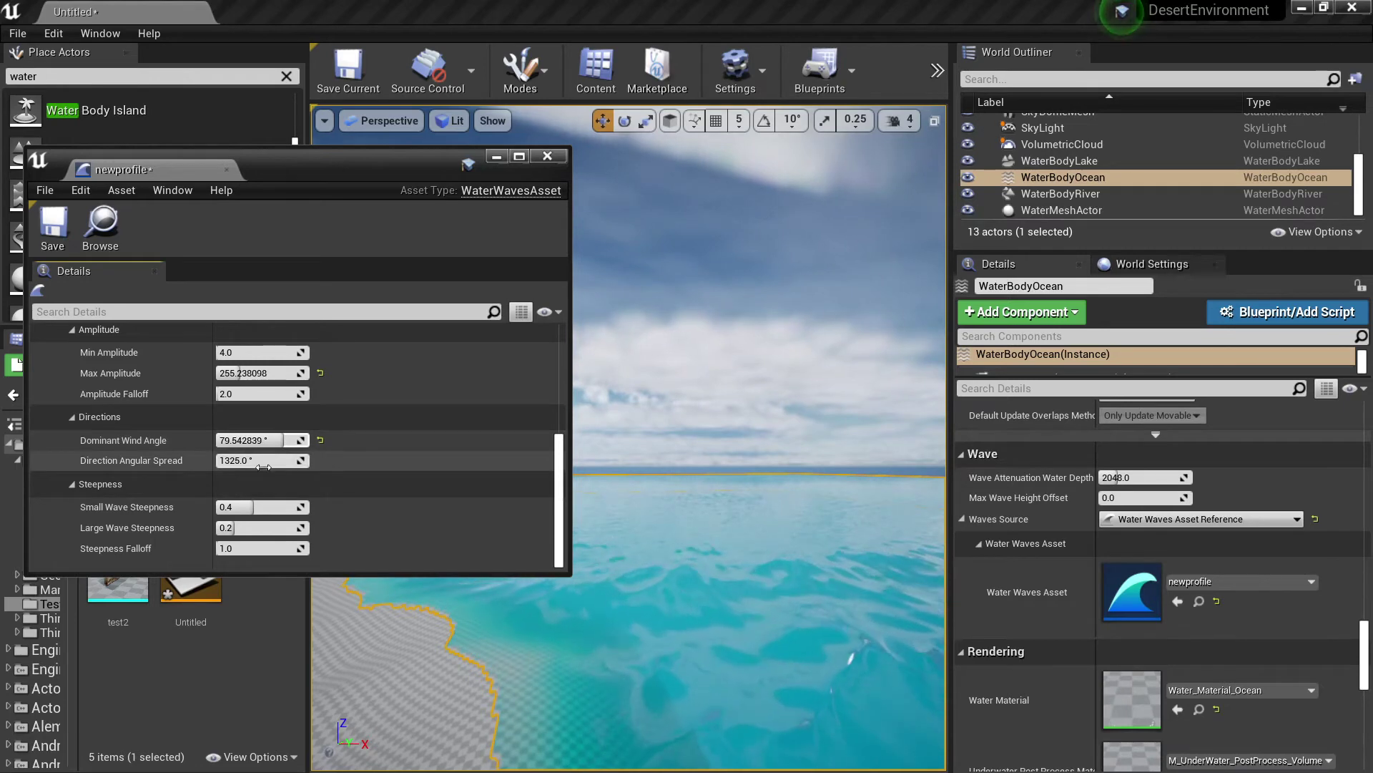
pyautogui.moveTo(650, 482); pyautogui.dragTo(669, 565, button='right')
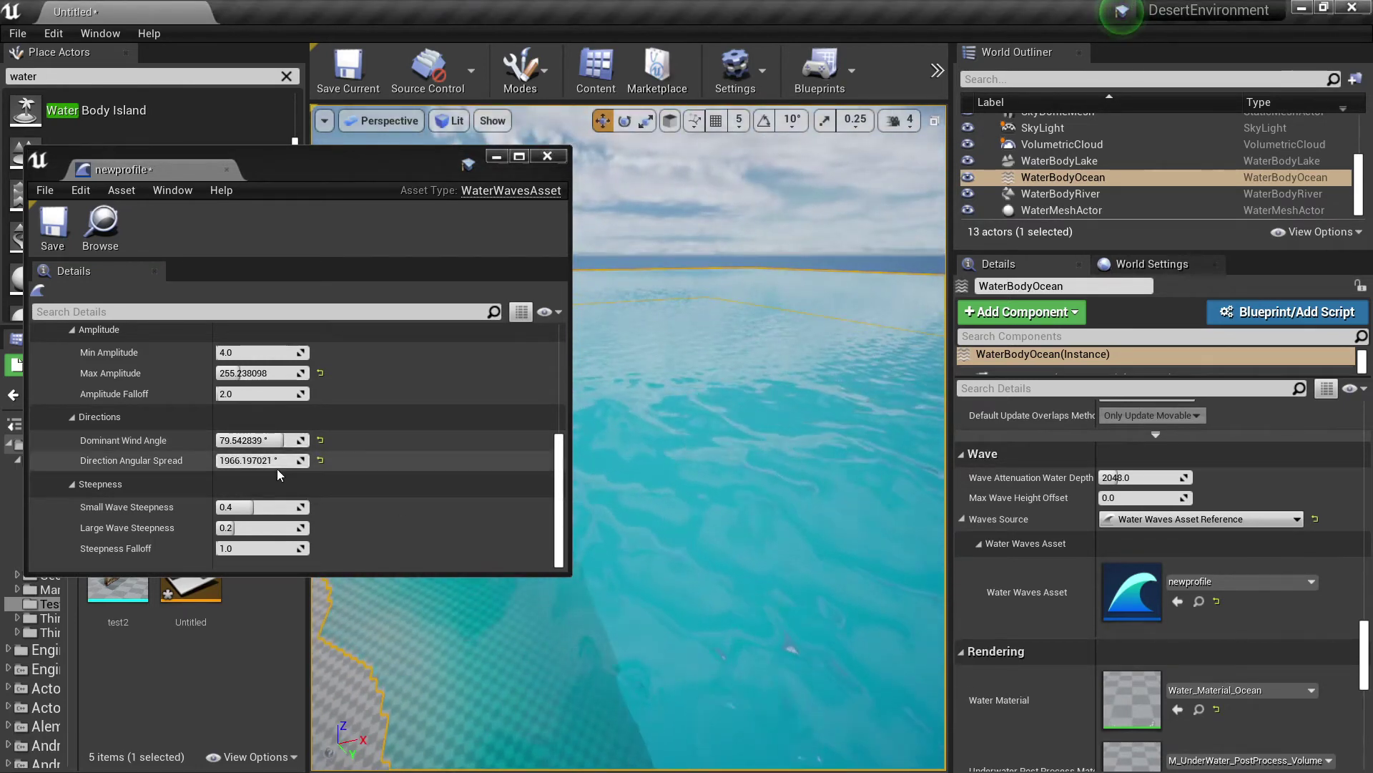
pyautogui.moveTo(761, 491); pyautogui.dragTo(744, 501, button='right')
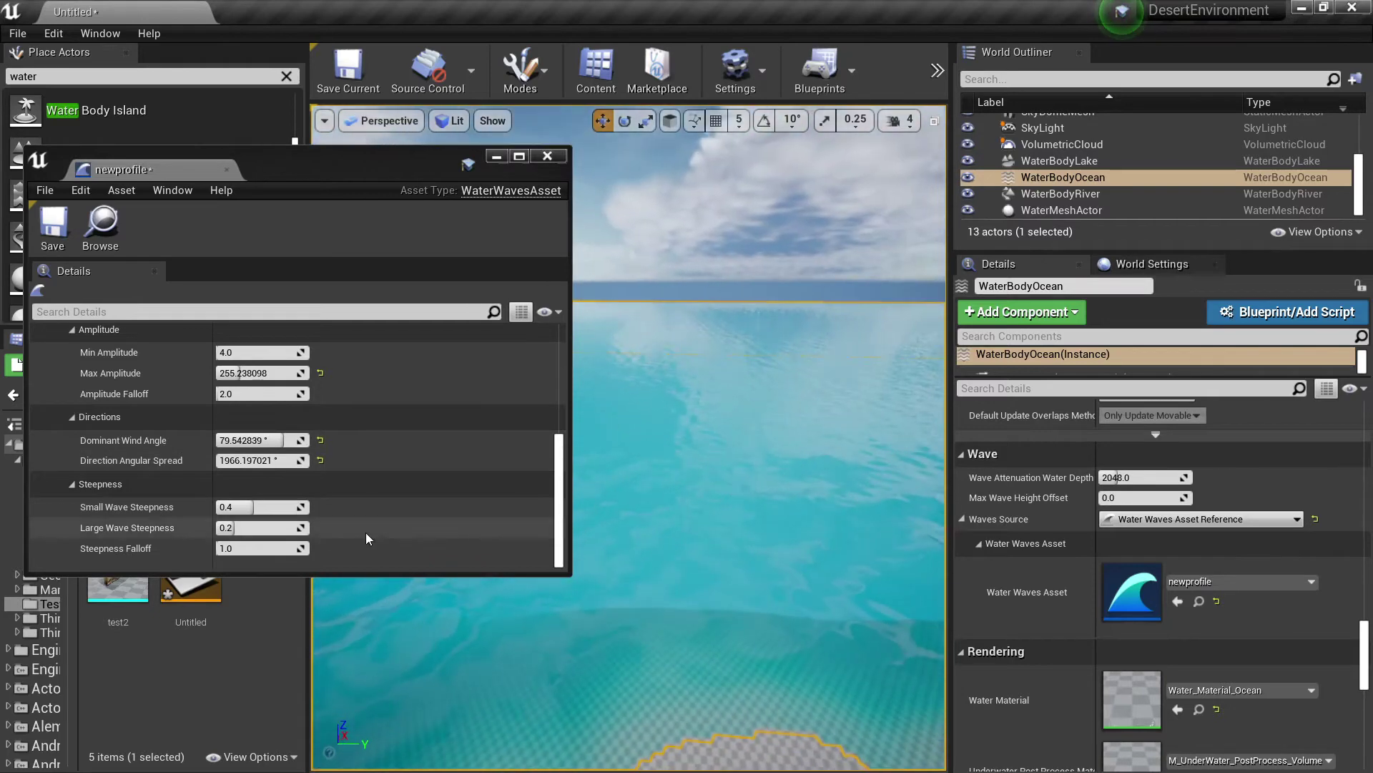
# Step: Set newprofile's Large Wave Steepness to about 0.566, reset Small Wave Steepness to its default, and save and close the asset
pyautogui.moveTo(236, 507); pyautogui.dragTo(268, 528)
pyautogui.click(320, 506)
pyautogui.scroll(8, 300, 478)
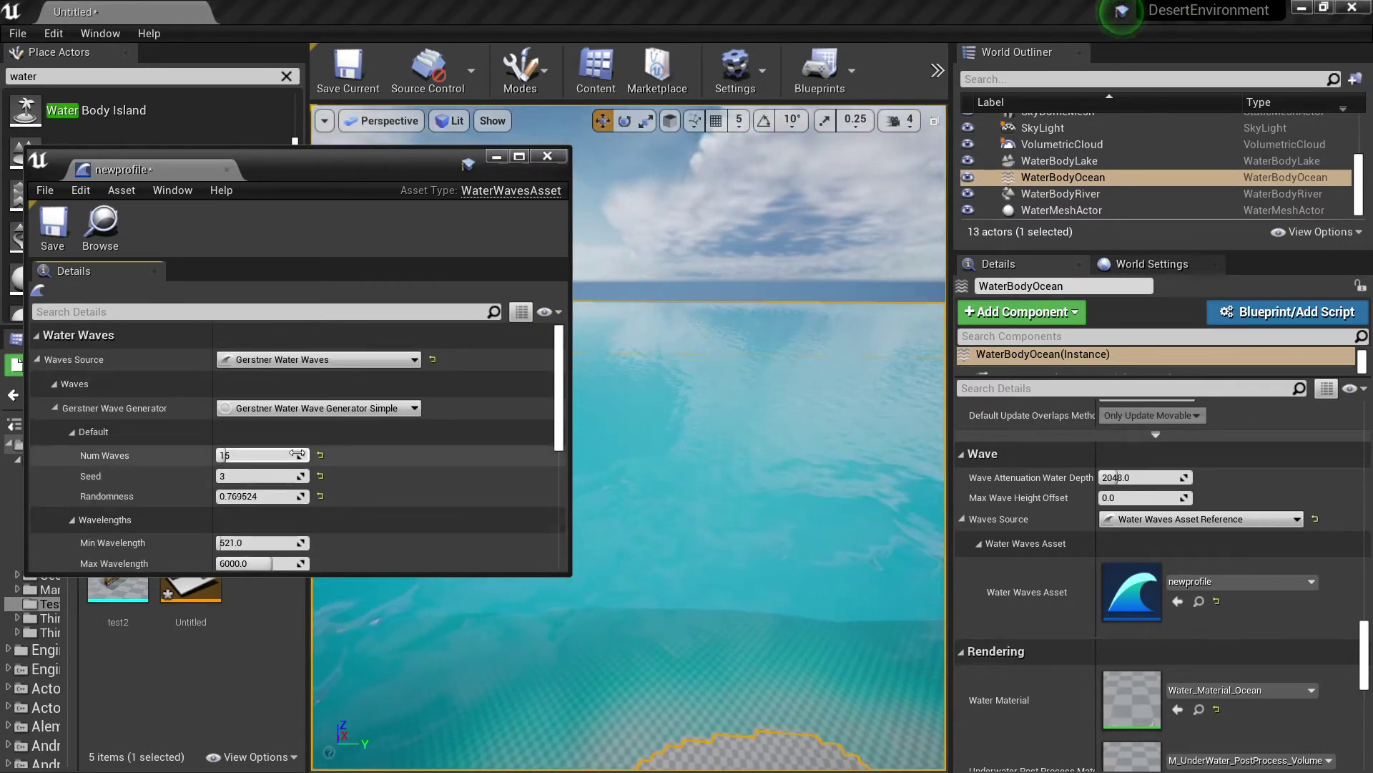
pyautogui.scroll(-8, 315, 469)
pyautogui.moveTo(665, 461); pyautogui.dragTo(633, 408, button='right')
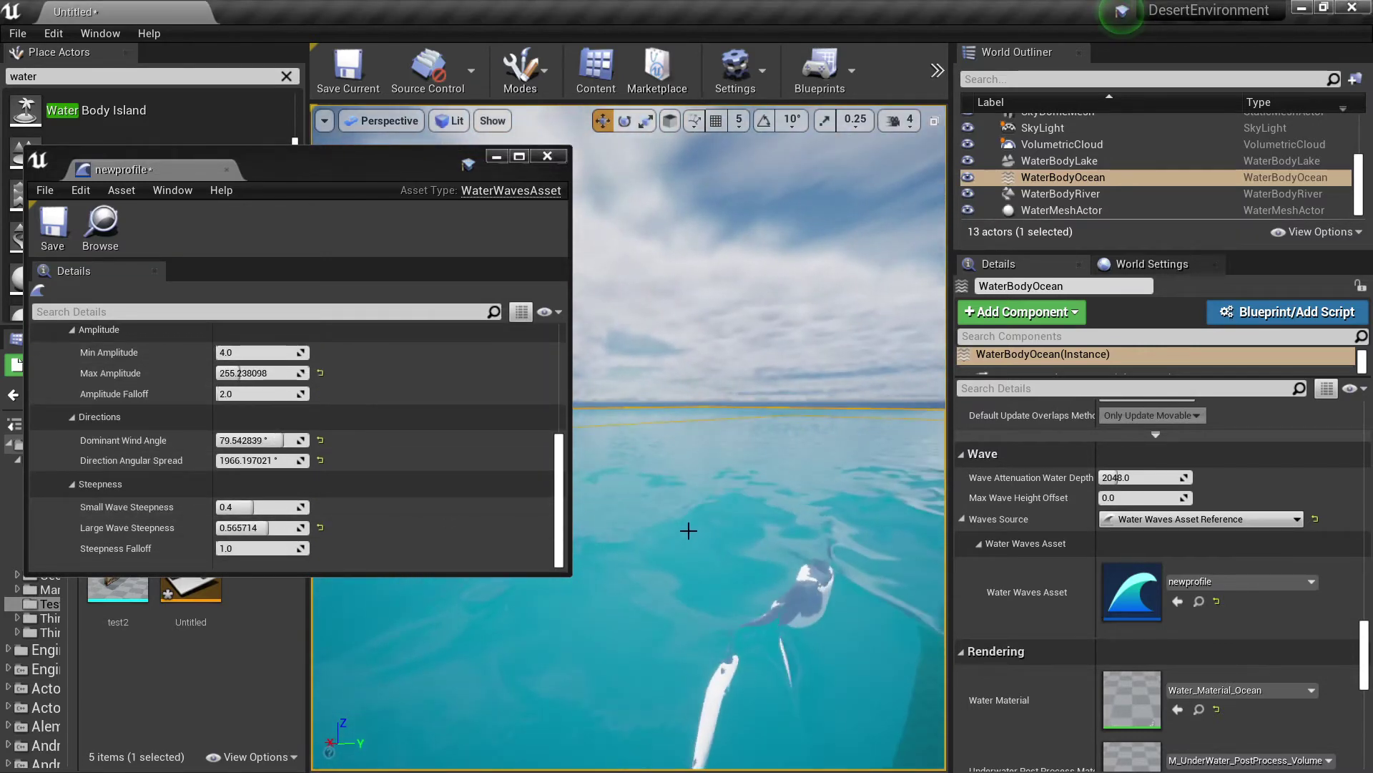
pyautogui.click(72, 233)
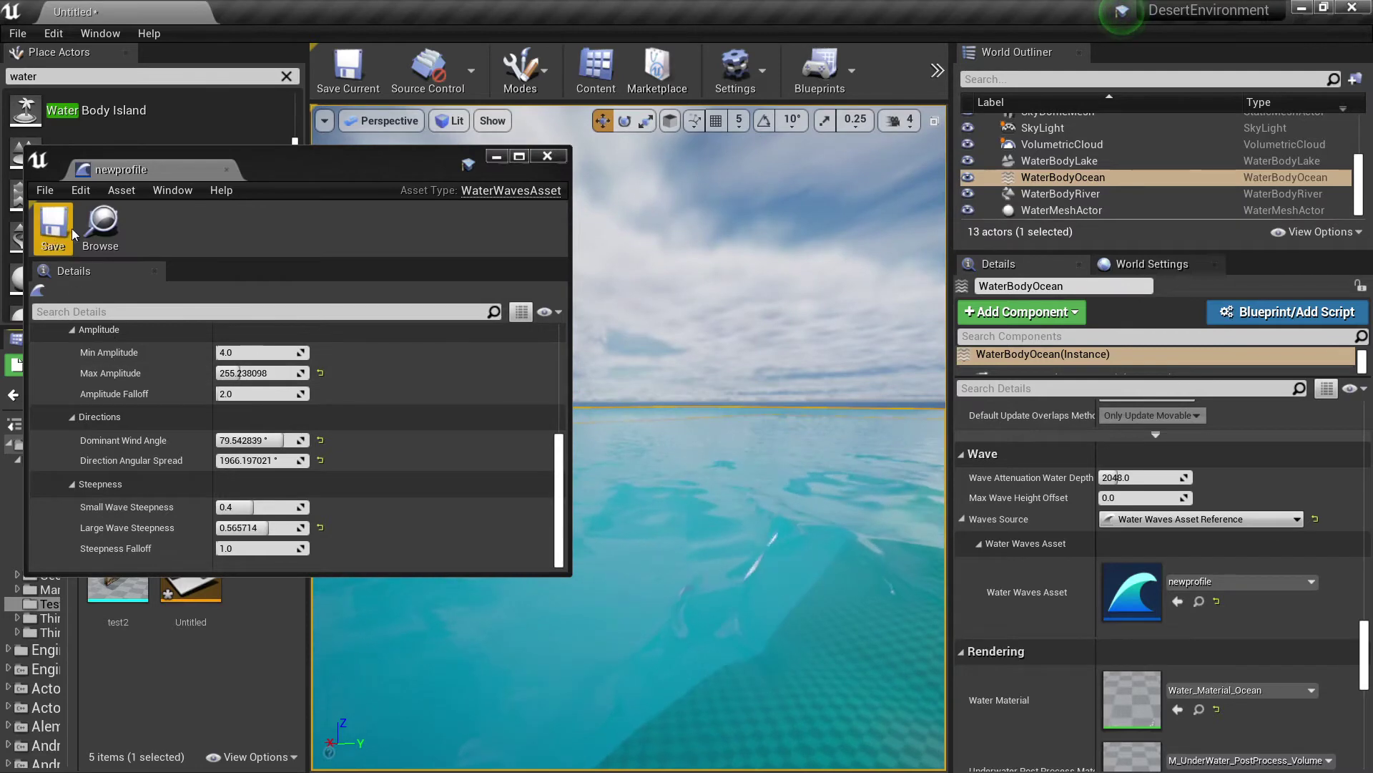
pyautogui.click(226, 169)
# Step: Locate the ocean's Water_Material_Ocean among the project assets and copy it into the Tests folder
pyautogui.scroll(-3, 984, 560)
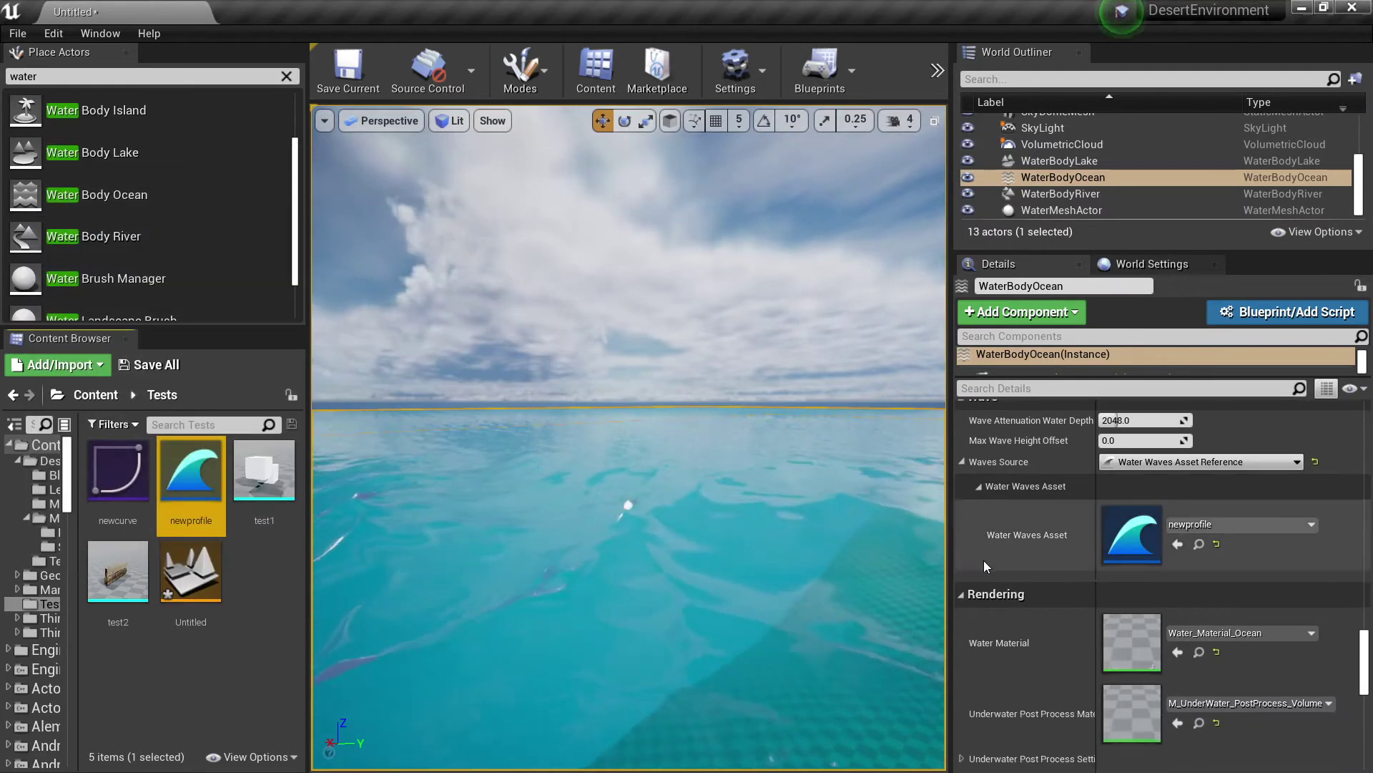
pyautogui.scroll(2, 983, 608)
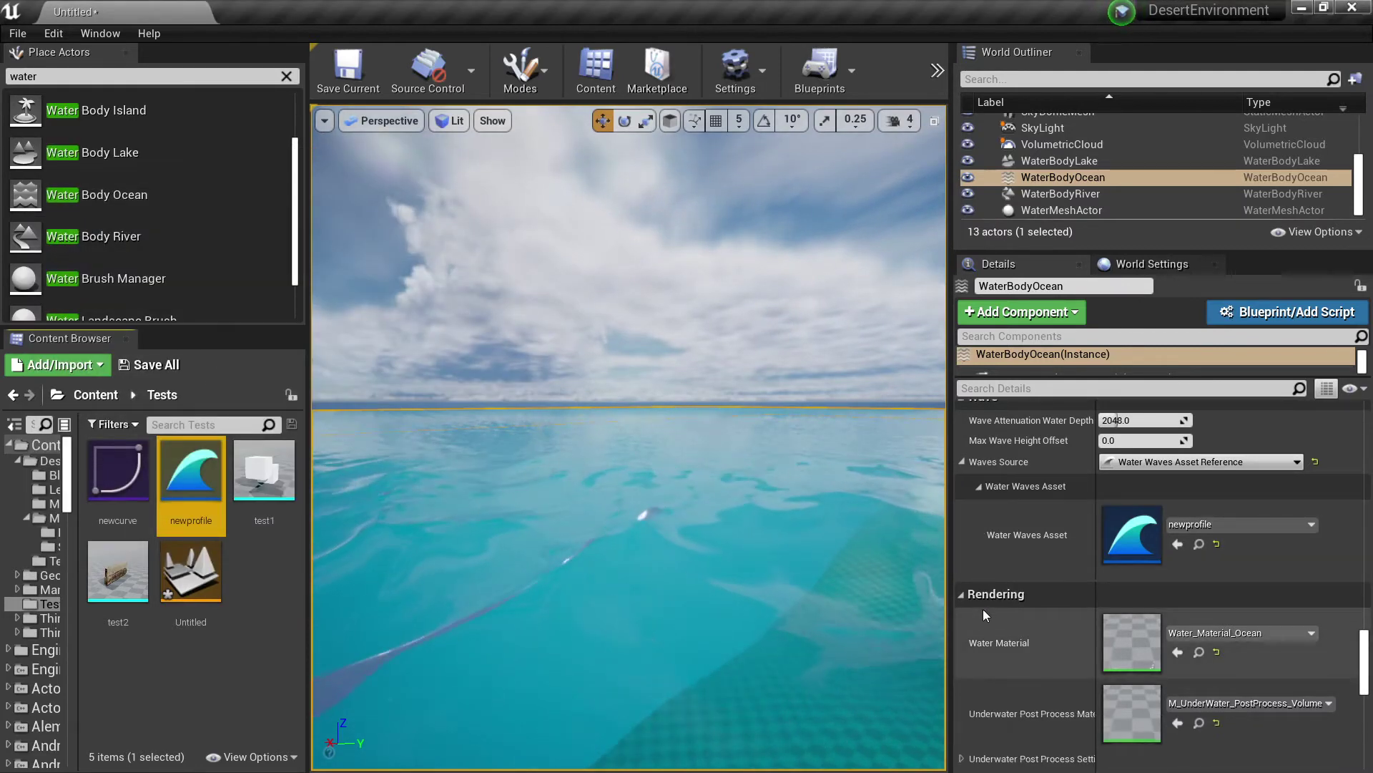
pyautogui.click(1198, 653)
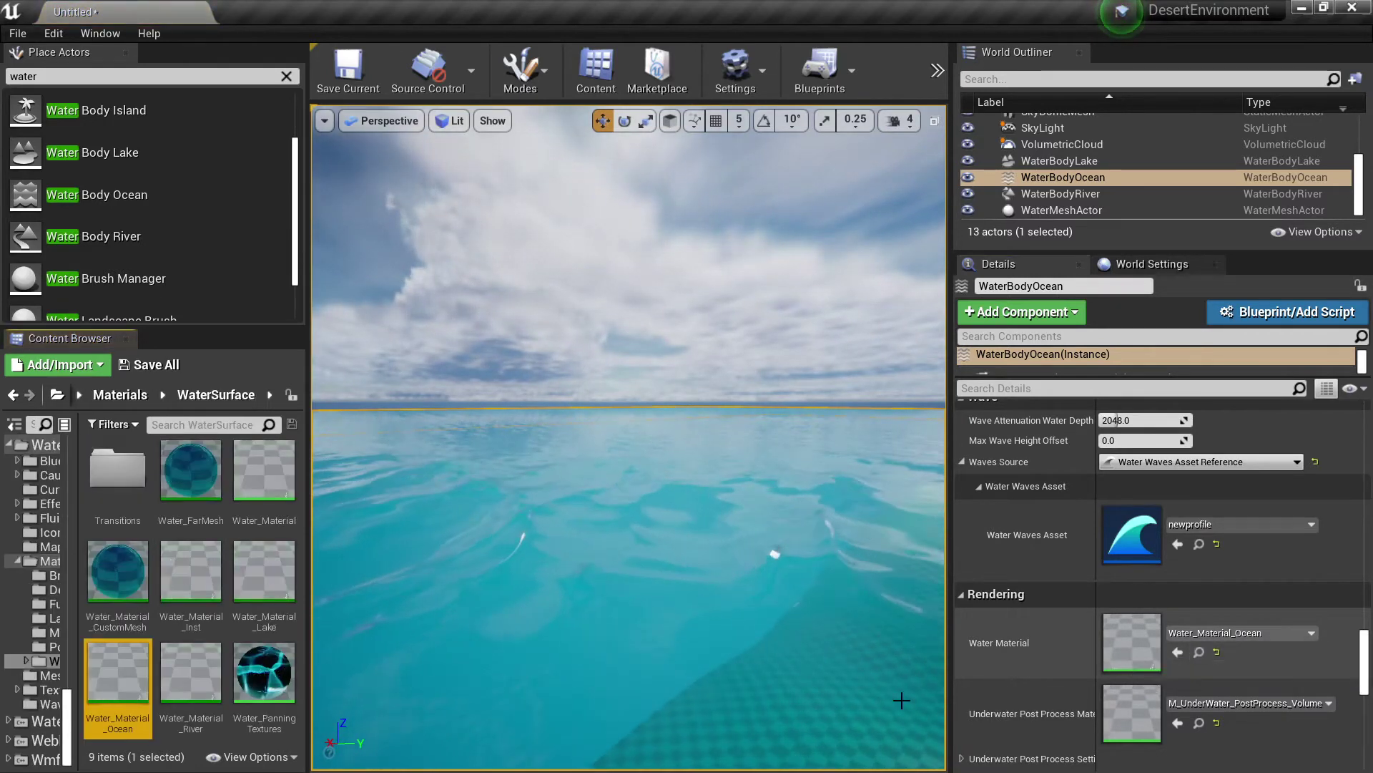
pyautogui.scroll(2, 69, 704)
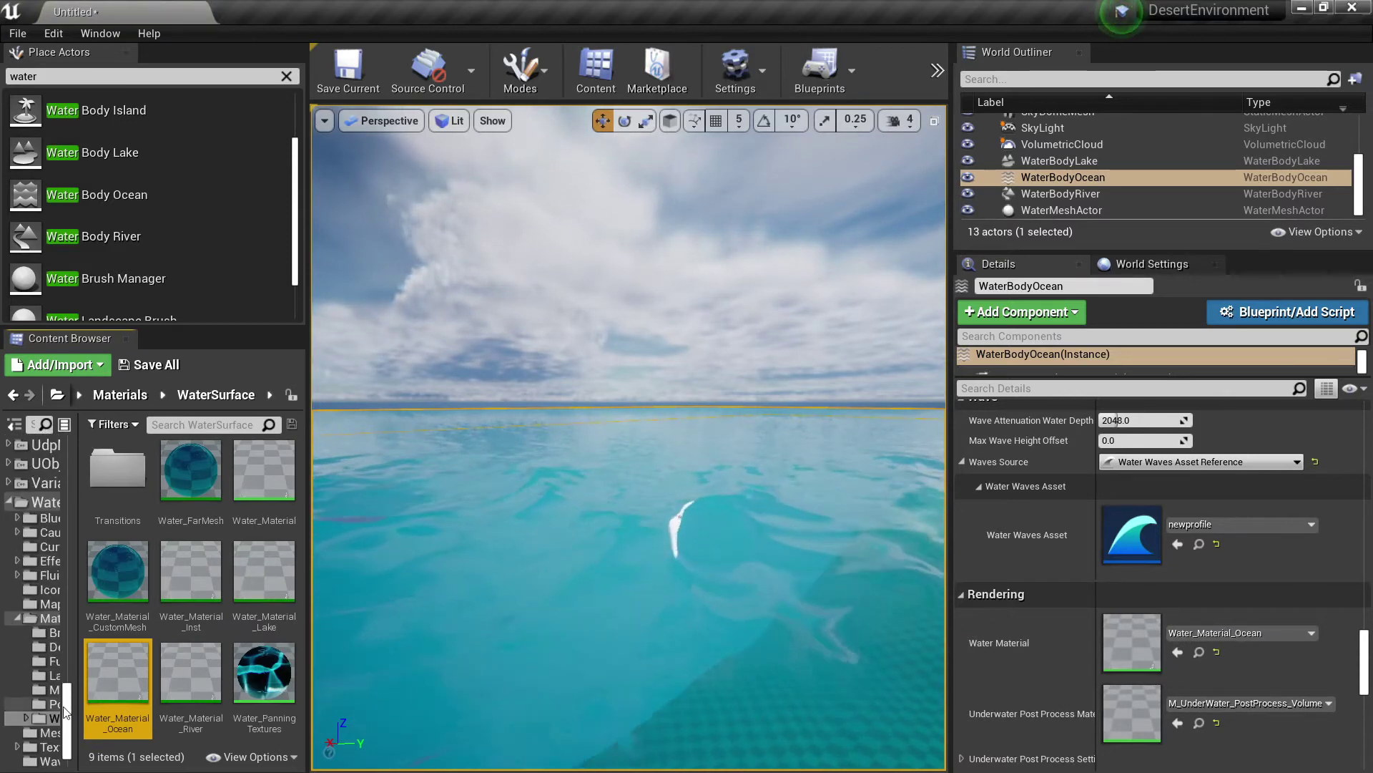
pyautogui.moveTo(69, 704); pyautogui.dragTo(85, 436)
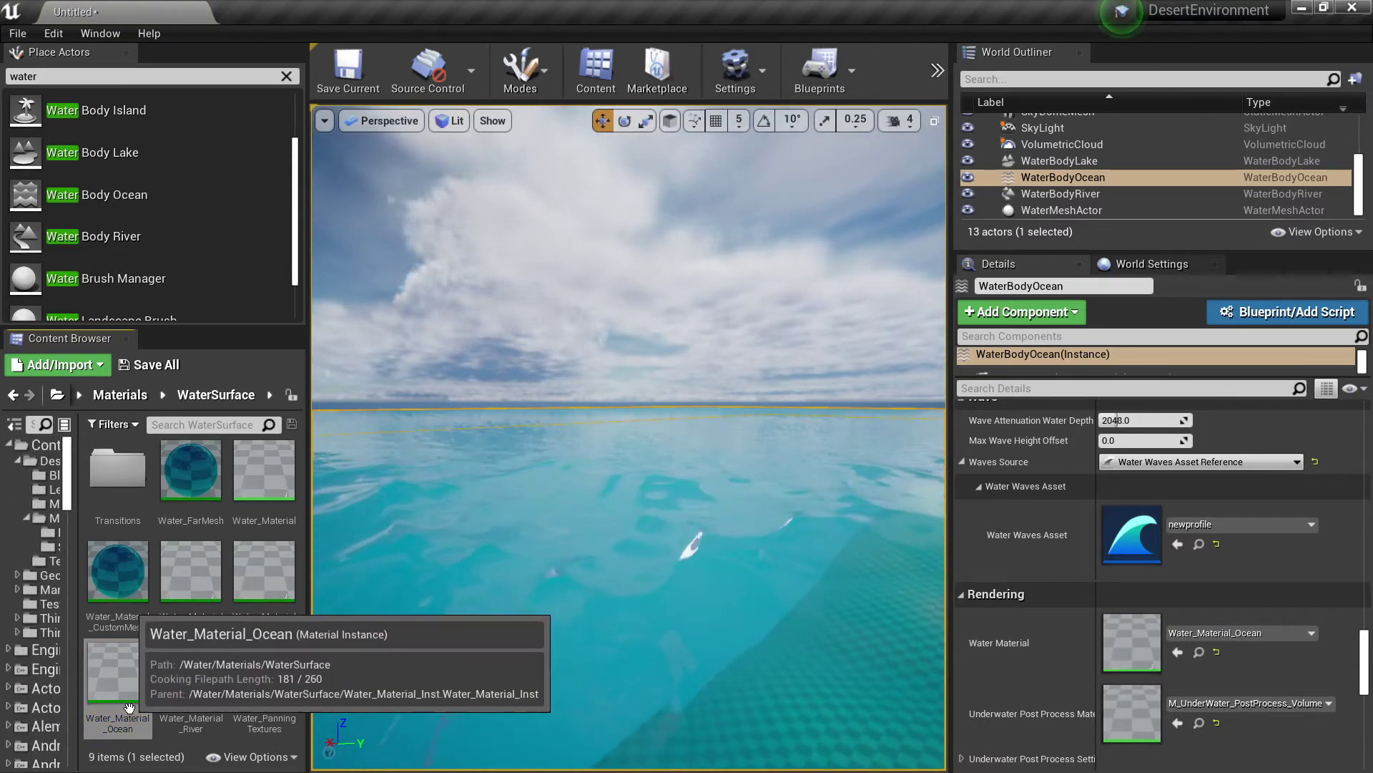
pyautogui.moveTo(114, 673); pyautogui.dragTo(50, 605)
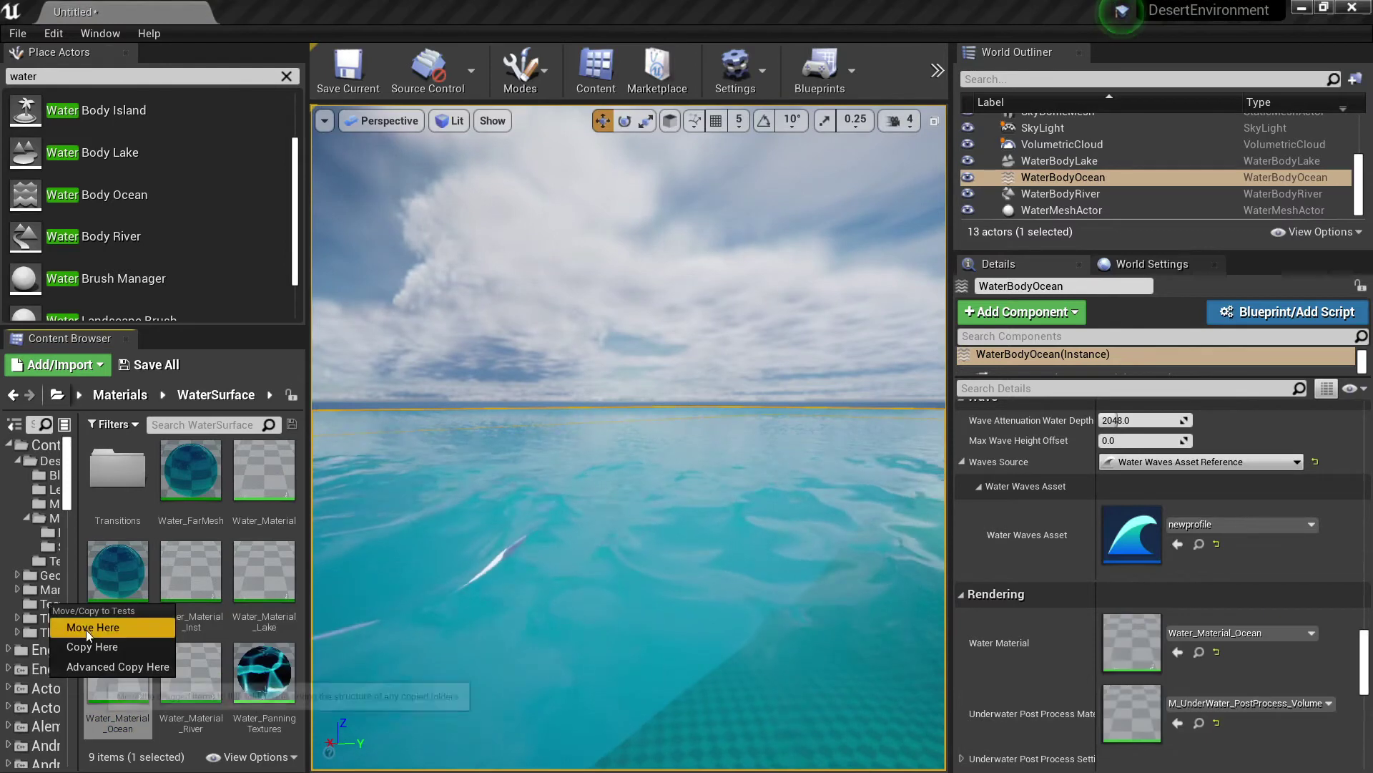
pyautogui.click(87, 637)
pyautogui.click(48, 605)
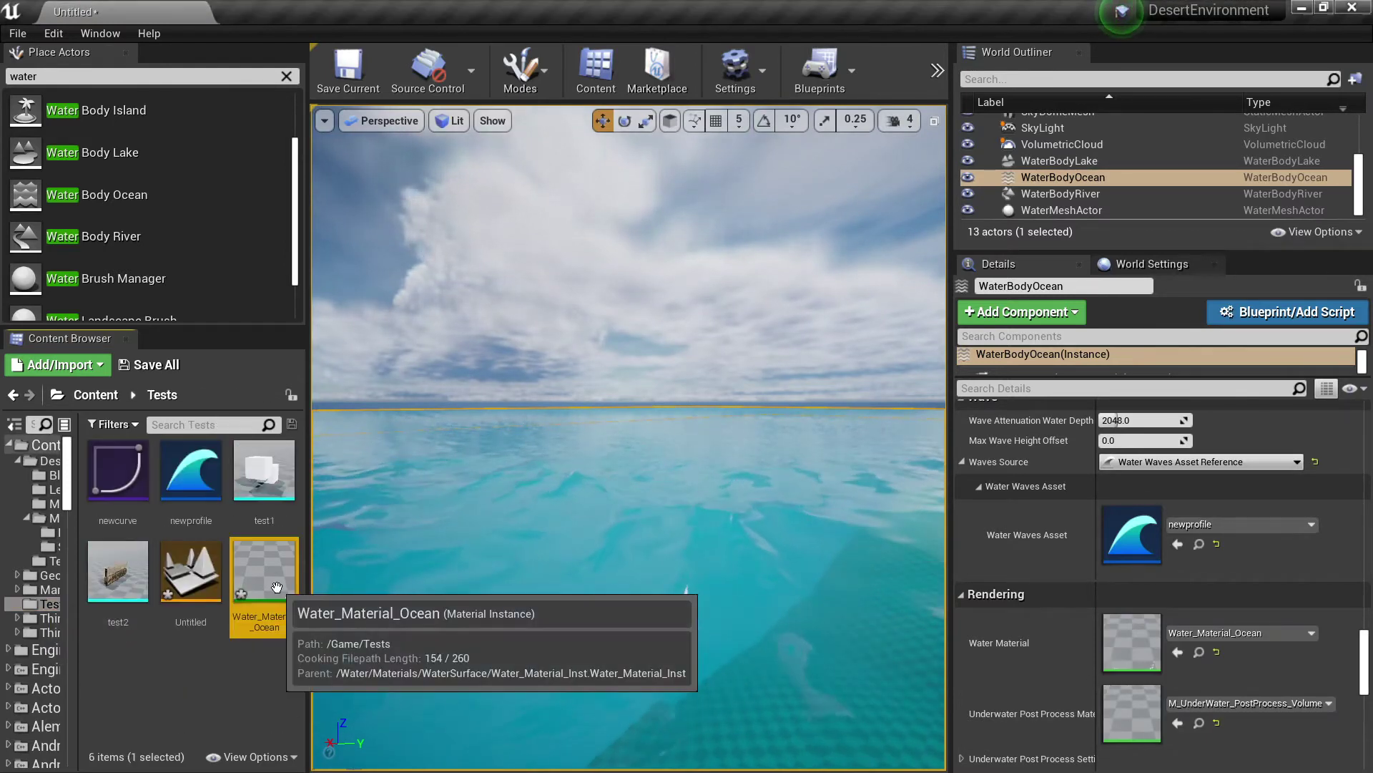
# Step: Rename the copied material instance newocean and assign it as WaterBodyOcean's Water Material
pyautogui.press('F2')
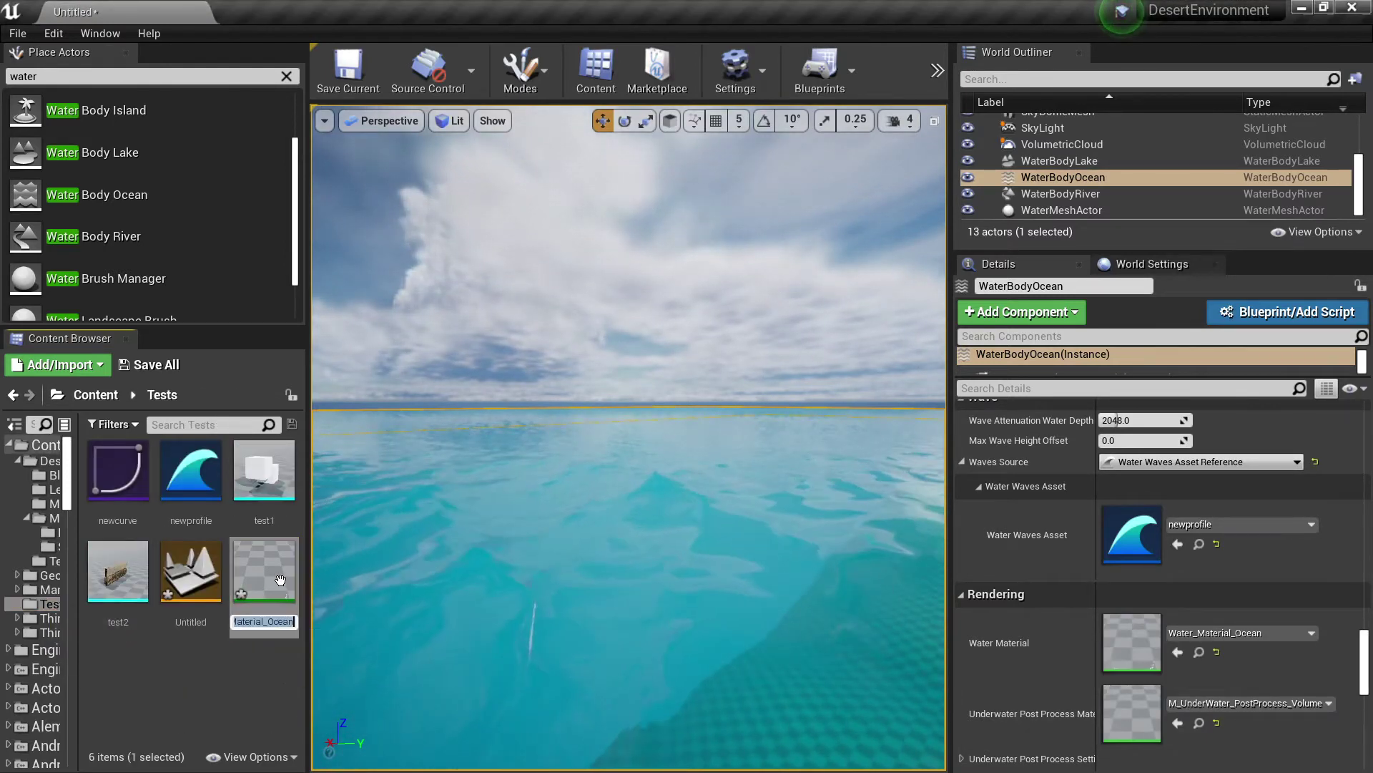
pyautogui.write('newocean')
pyautogui.press('Return')
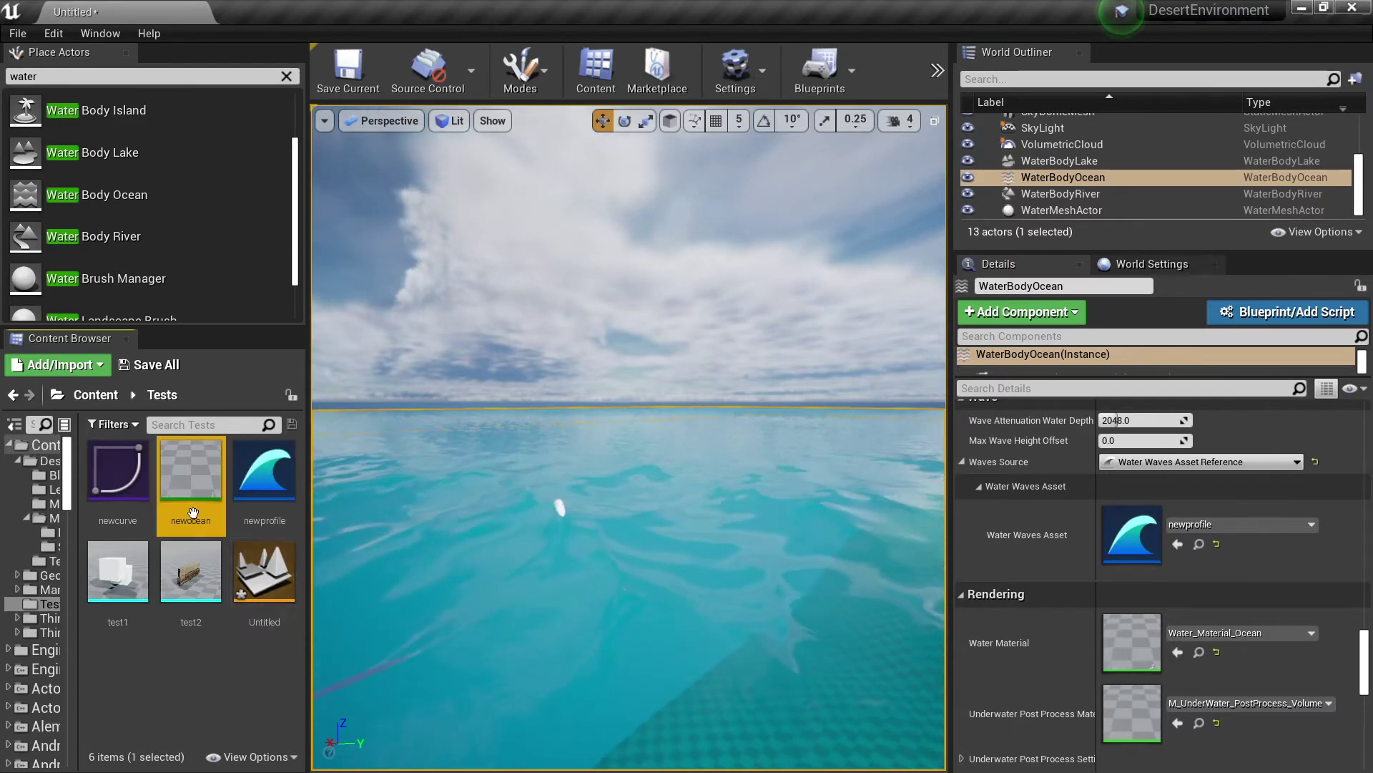
pyautogui.moveTo(191, 468); pyautogui.dragTo(1118, 649)
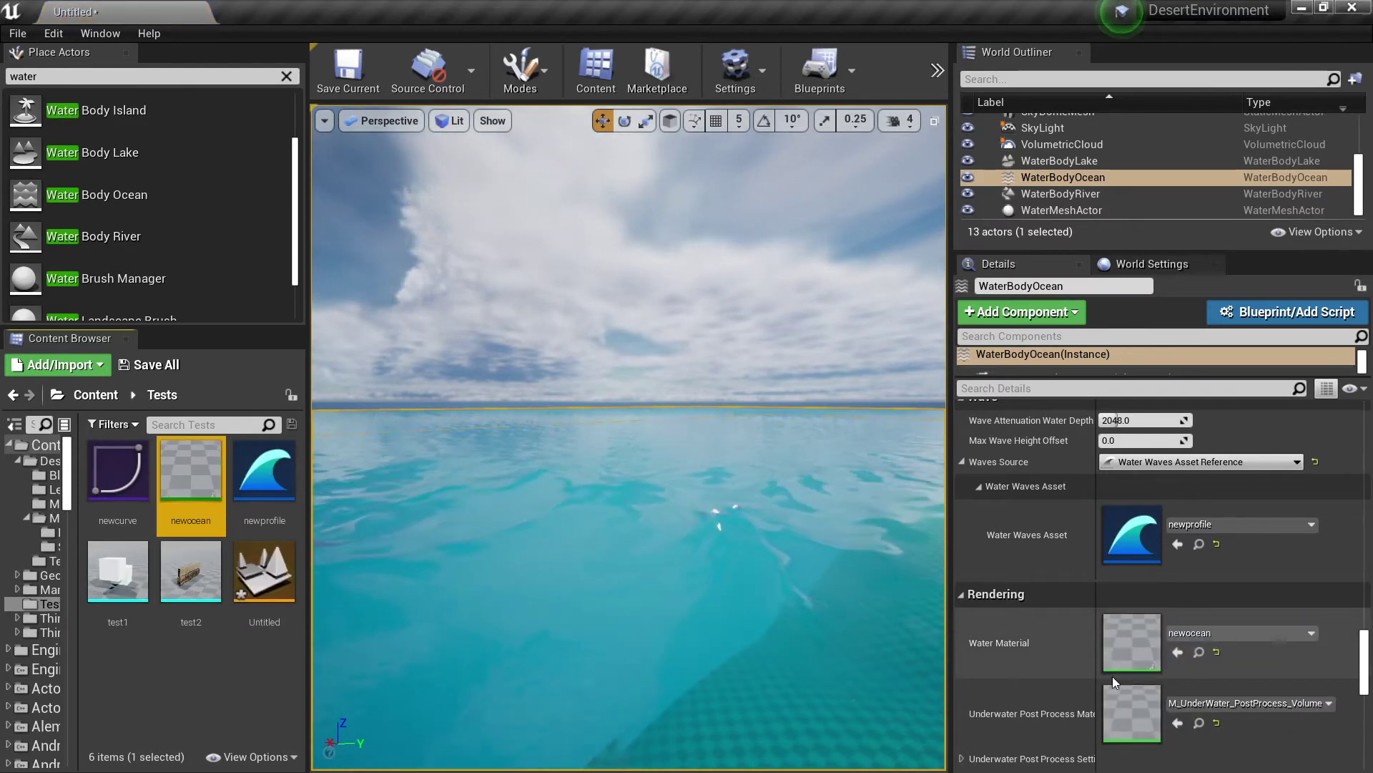
# Step: Open the newocean material instance and look through its parameter groups, including the fluid simulation and foam settings
pyautogui.doubleClick(1133, 647)
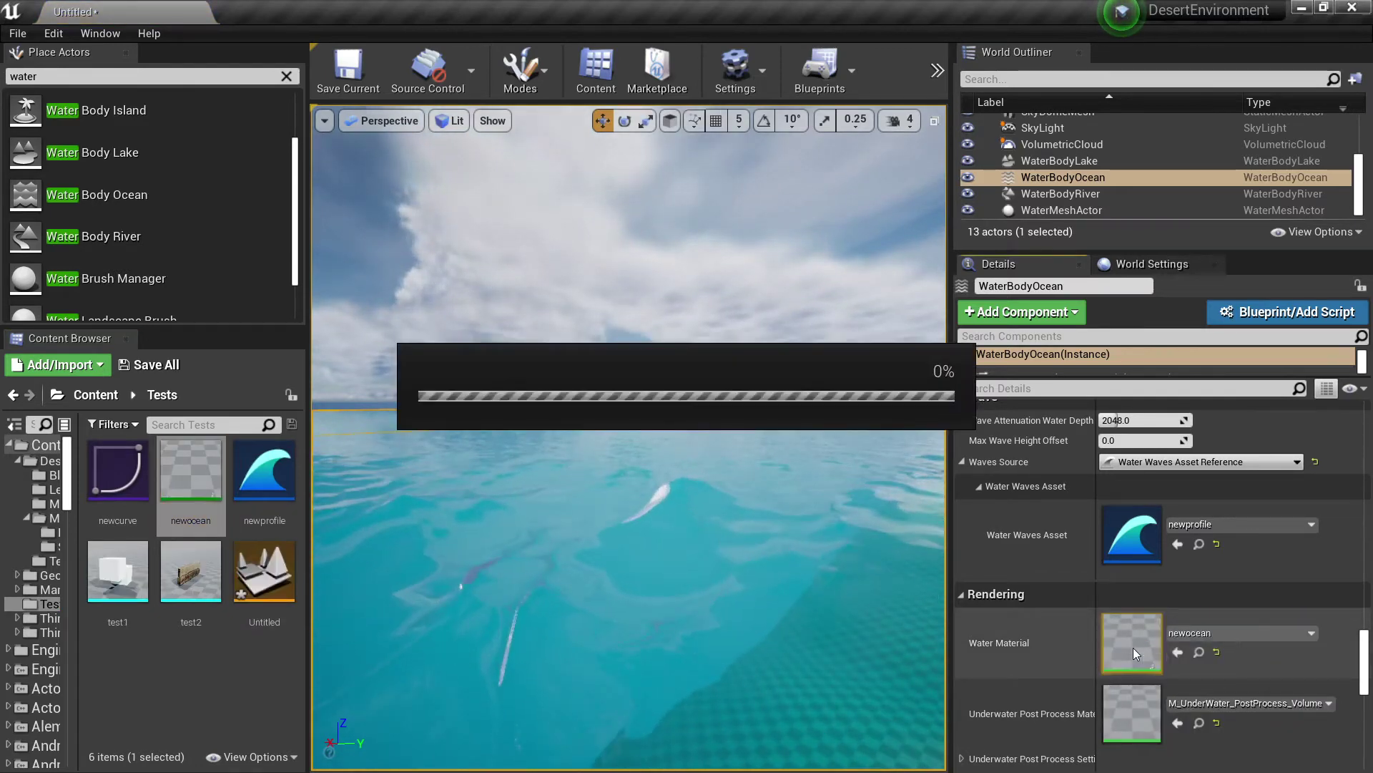
pyautogui.scroll(-6, 953, 490)
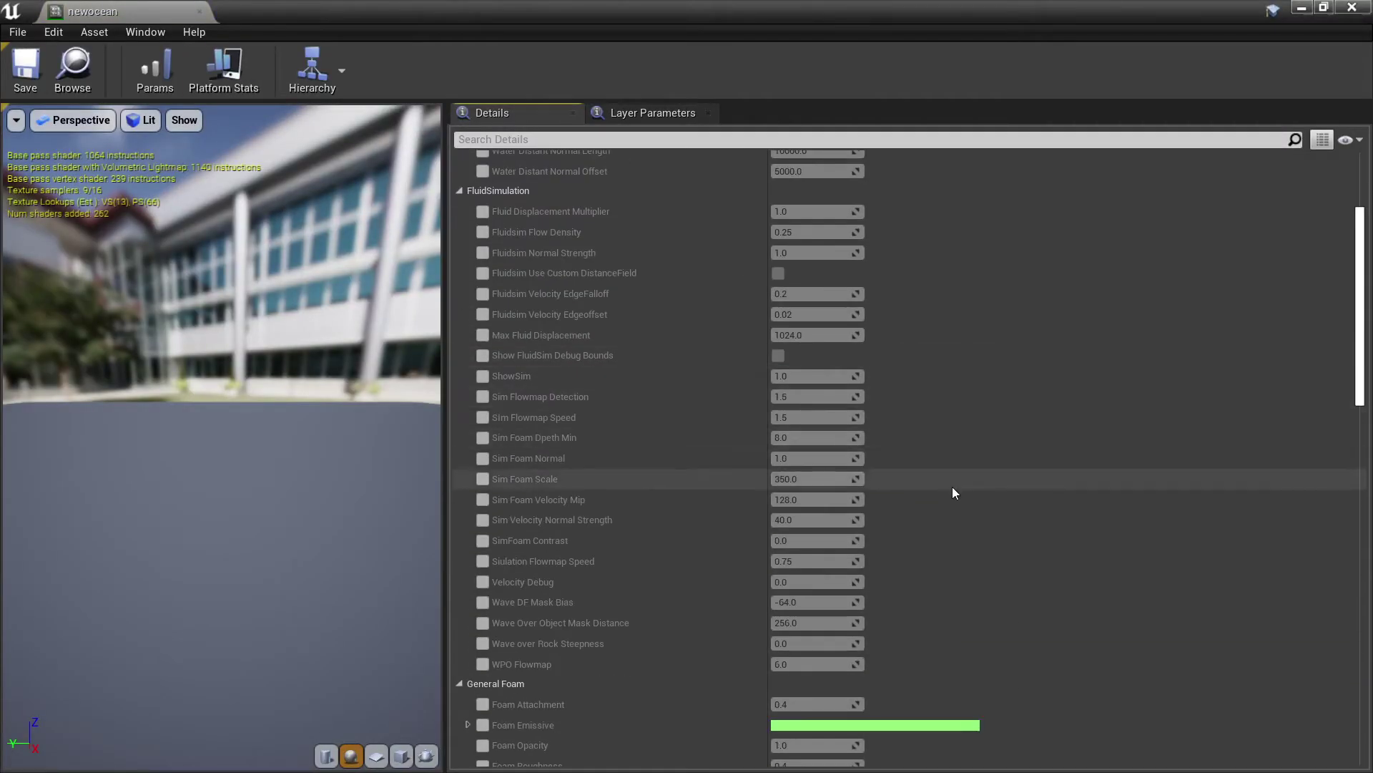
pyautogui.scroll(6, 910, 426)
pyautogui.scroll(-5, 807, 321)
pyautogui.scroll(-8, 815, 501)
pyautogui.scroll(13, 887, 572)
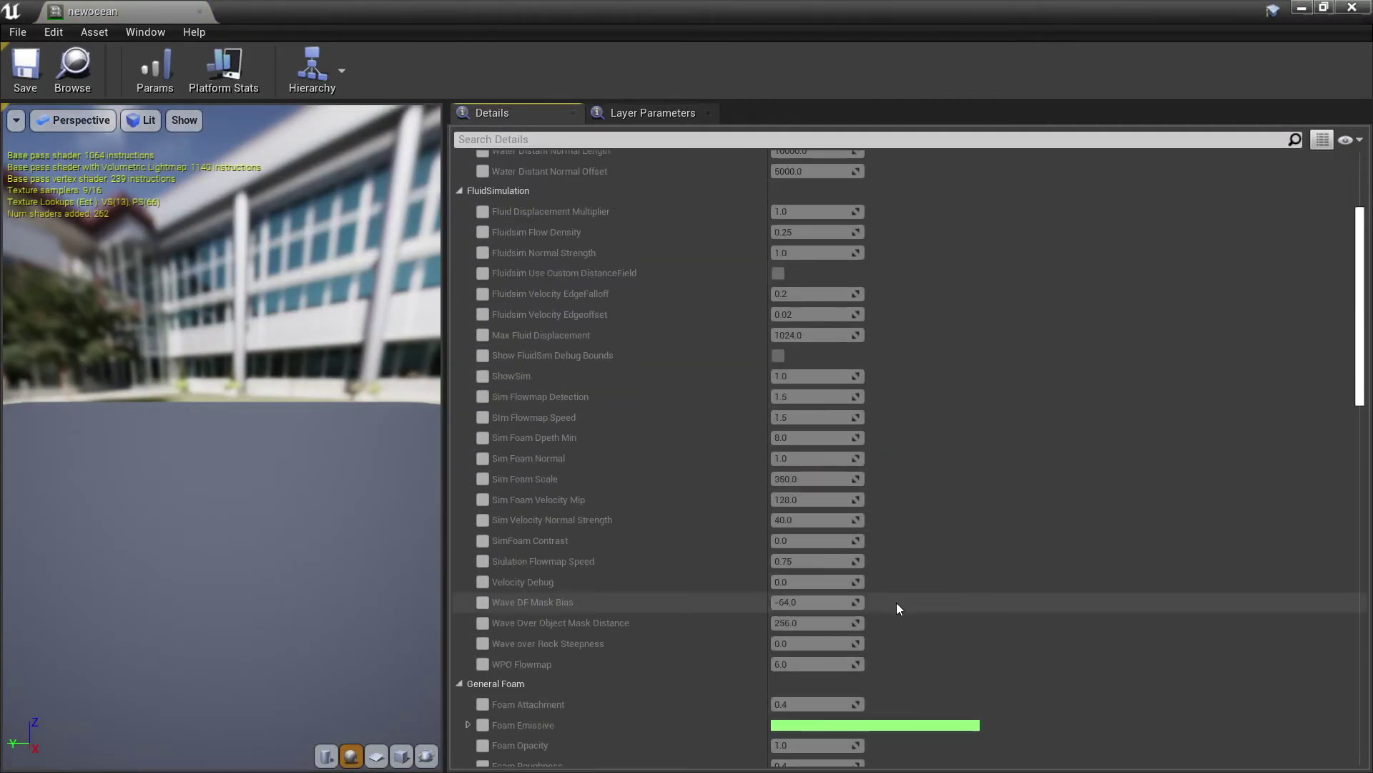
pyautogui.scroll(-14, 865, 429)
pyautogui.scroll(-7, 865, 437)
pyautogui.scroll(16, 858, 601)
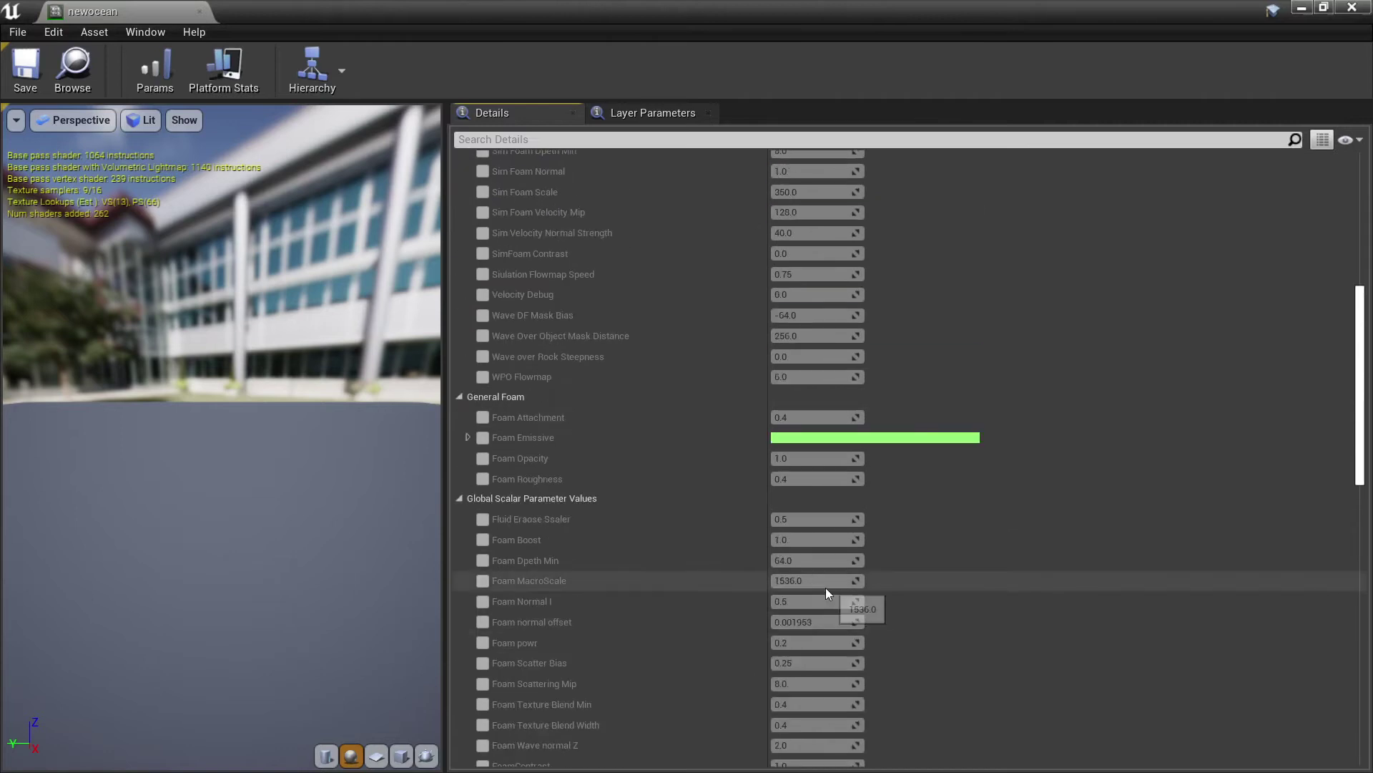
pyautogui.scroll(5, 695, 392)
# Step: Arrange the newocean editor as a narrow, tall window beside the ocean viewport
pyautogui.moveTo(81, 15); pyautogui.dragTo(104, 148)
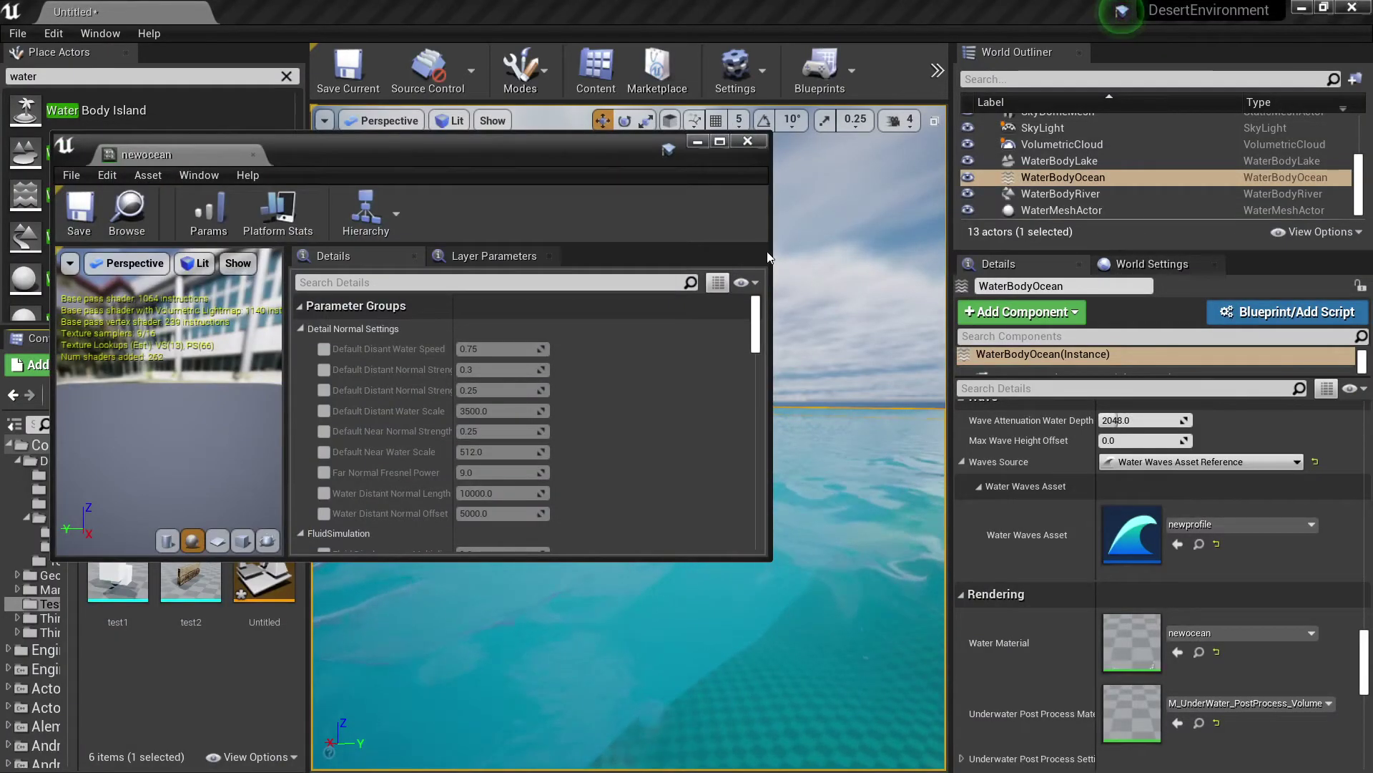
pyautogui.moveTo(771, 242); pyautogui.dragTo(490, 241)
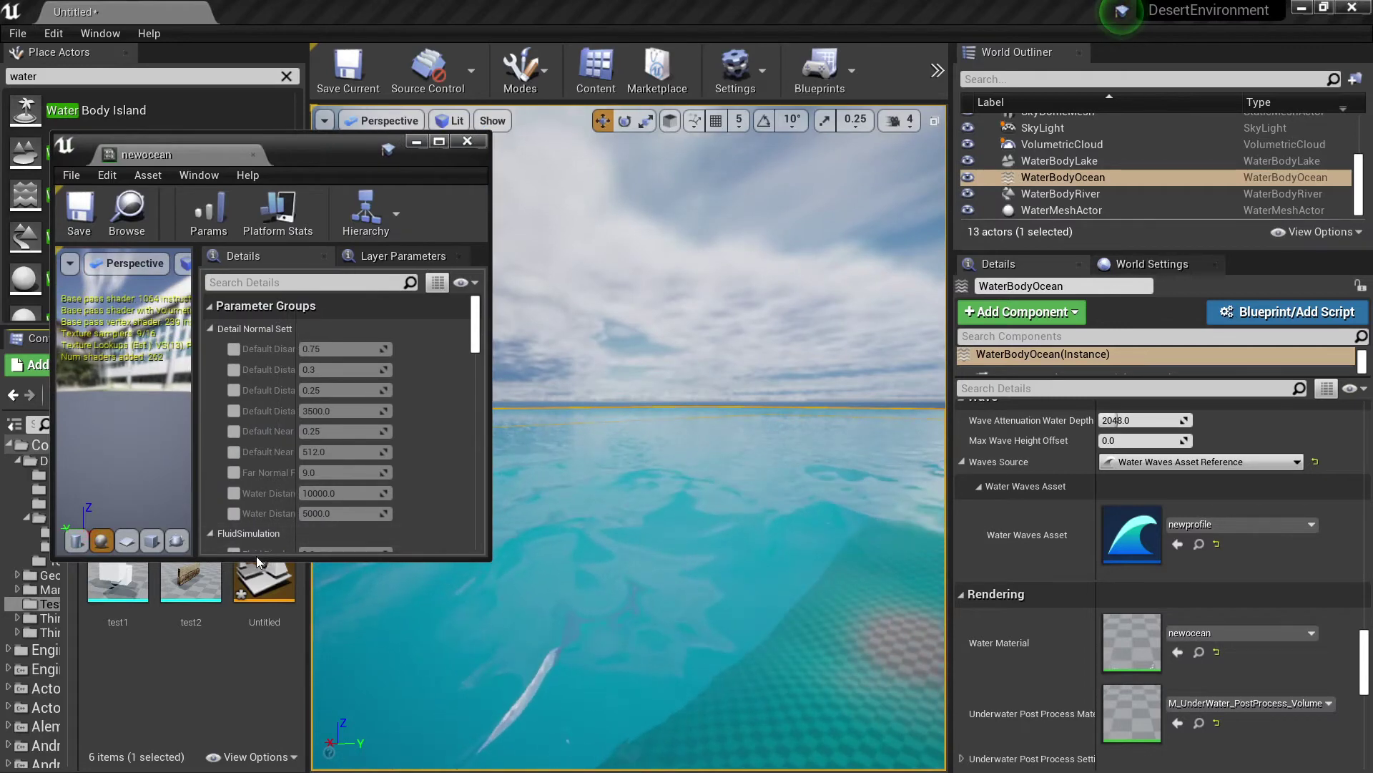
pyautogui.moveTo(255, 561); pyautogui.dragTo(261, 758)
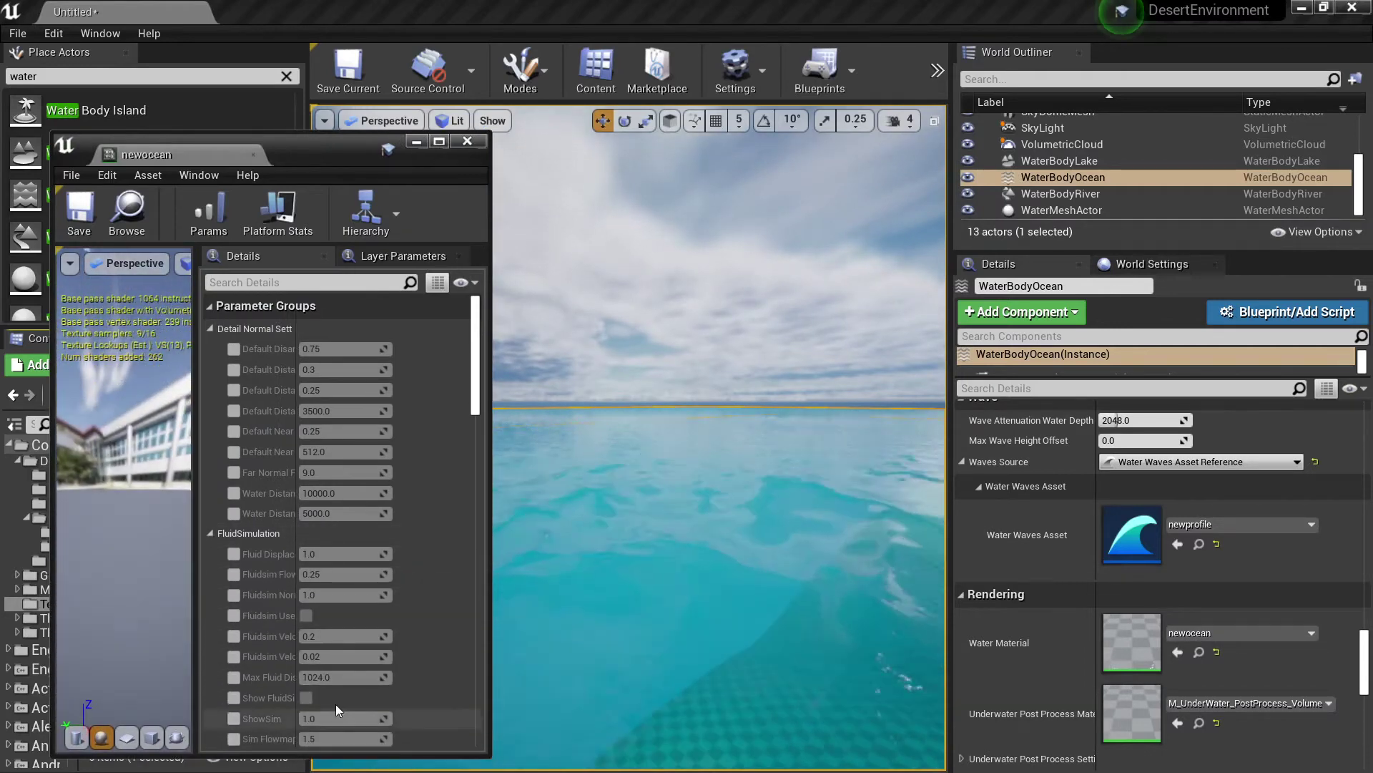
# Step: Enable newocean's Water Opacity Mask override and try a value of 100
pyautogui.scroll(-3, 448, 509)
pyautogui.scroll(-10, 444, 504)
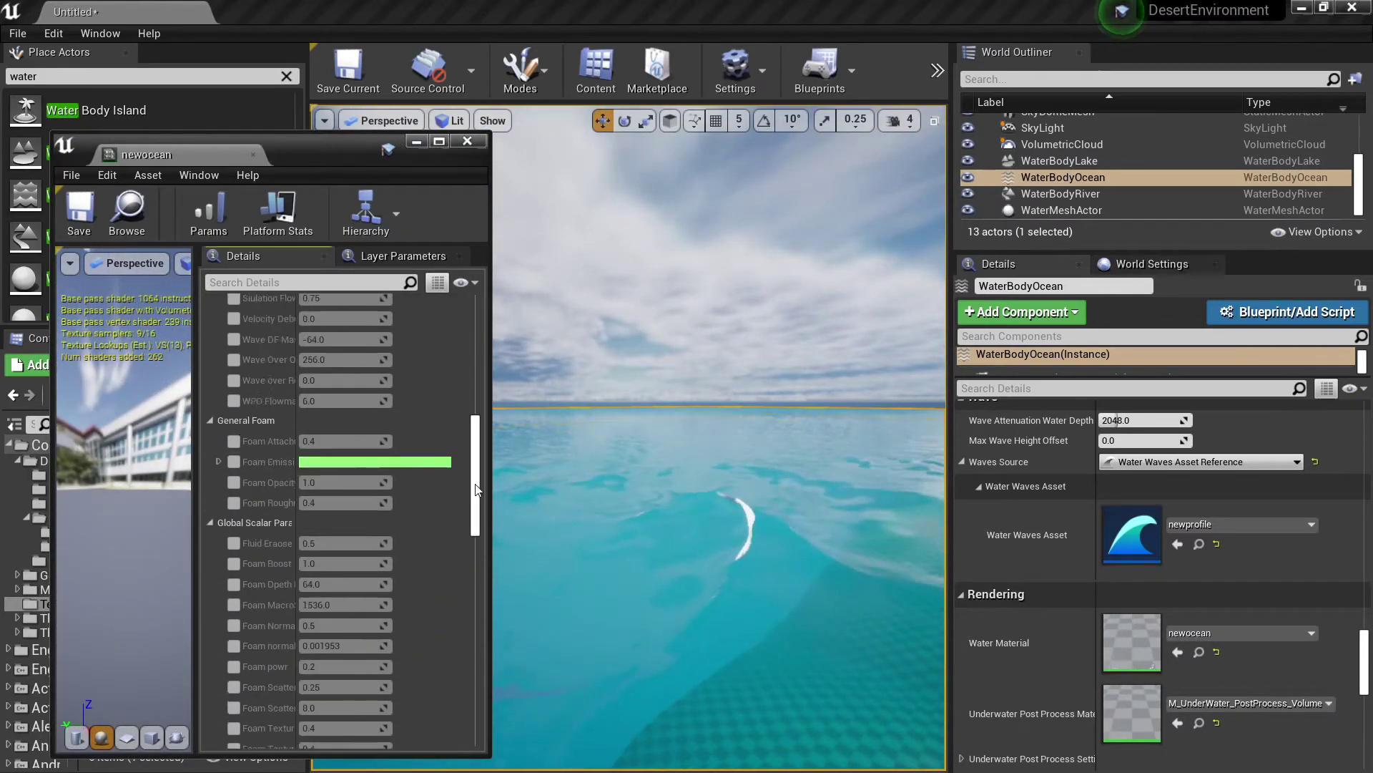
pyautogui.moveTo(474, 495); pyautogui.dragTo(472, 541)
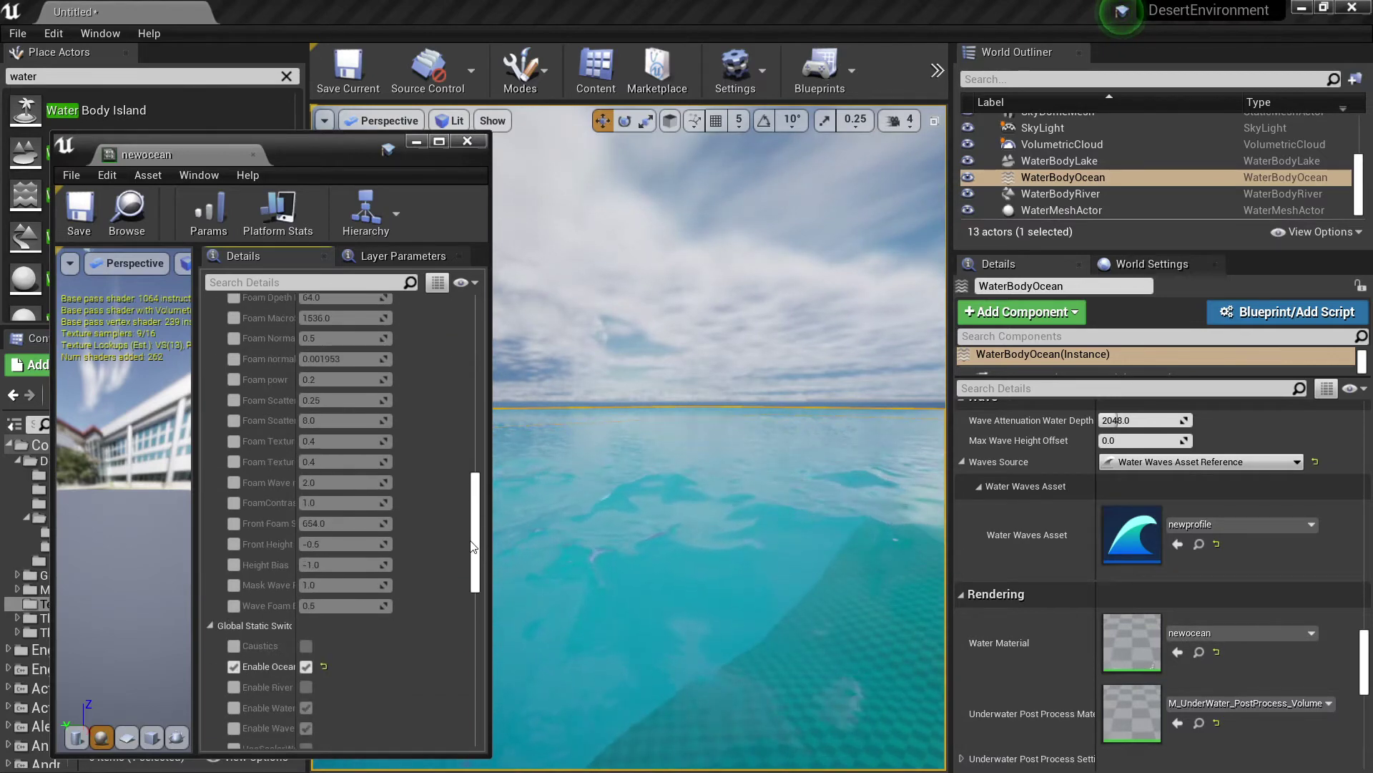
pyautogui.scroll(-8, 449, 542)
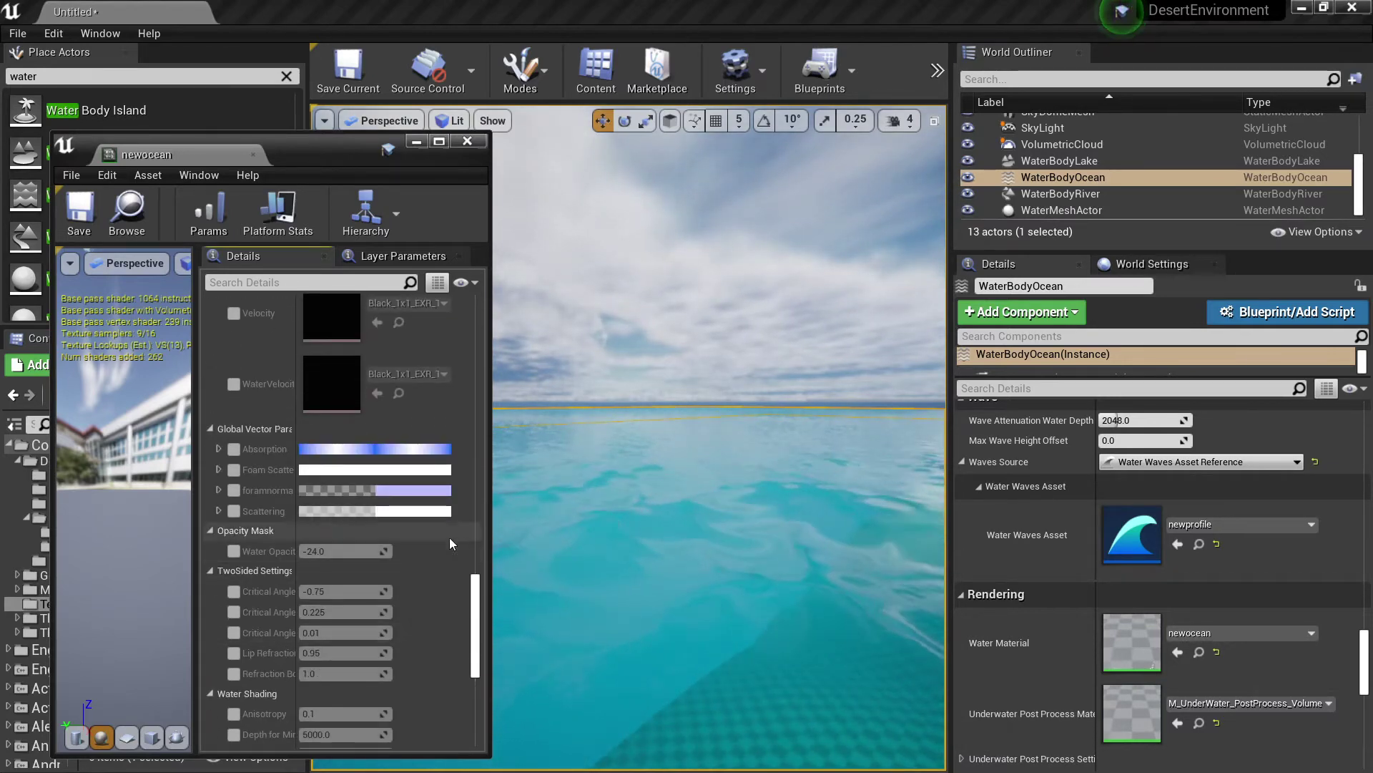
pyautogui.click(233, 551)
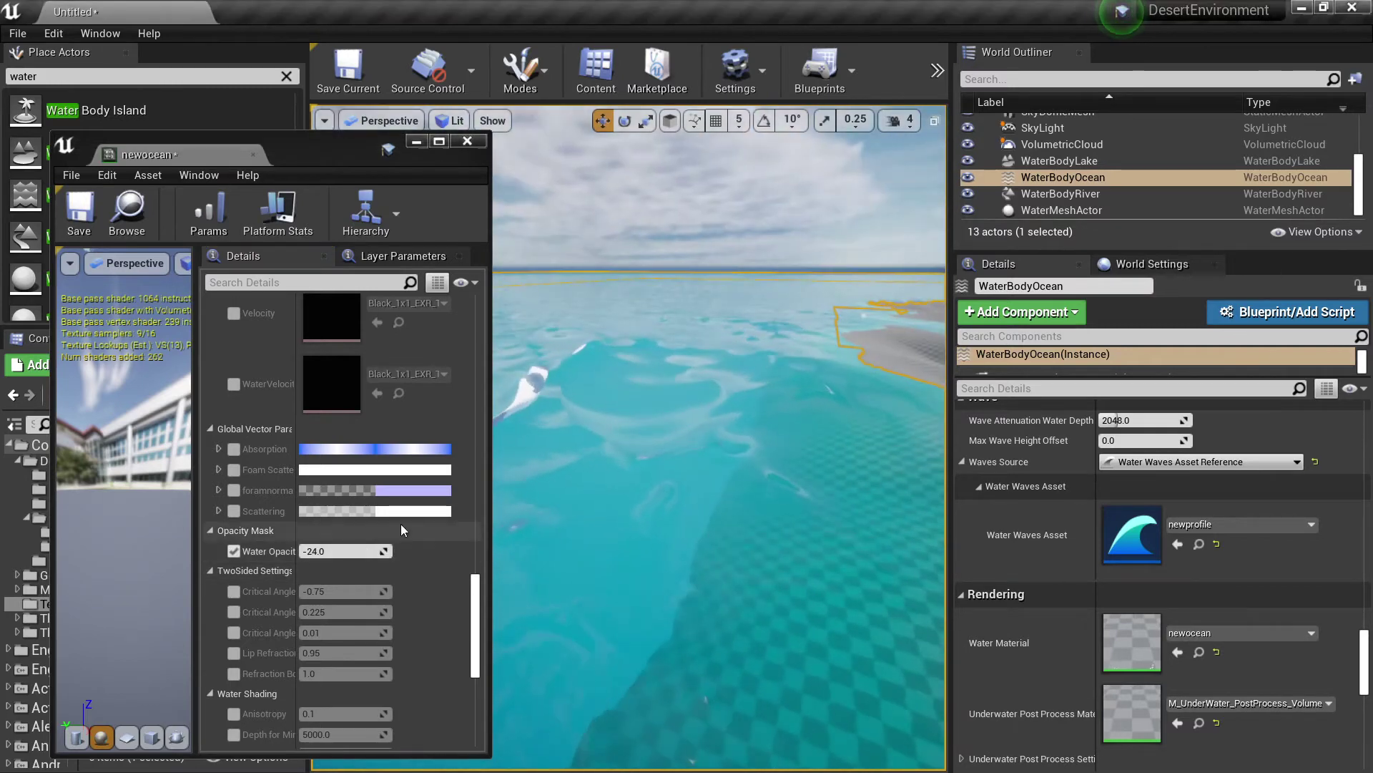
pyautogui.click(357, 550)
pyautogui.write('100')
pyautogui.press('Return')
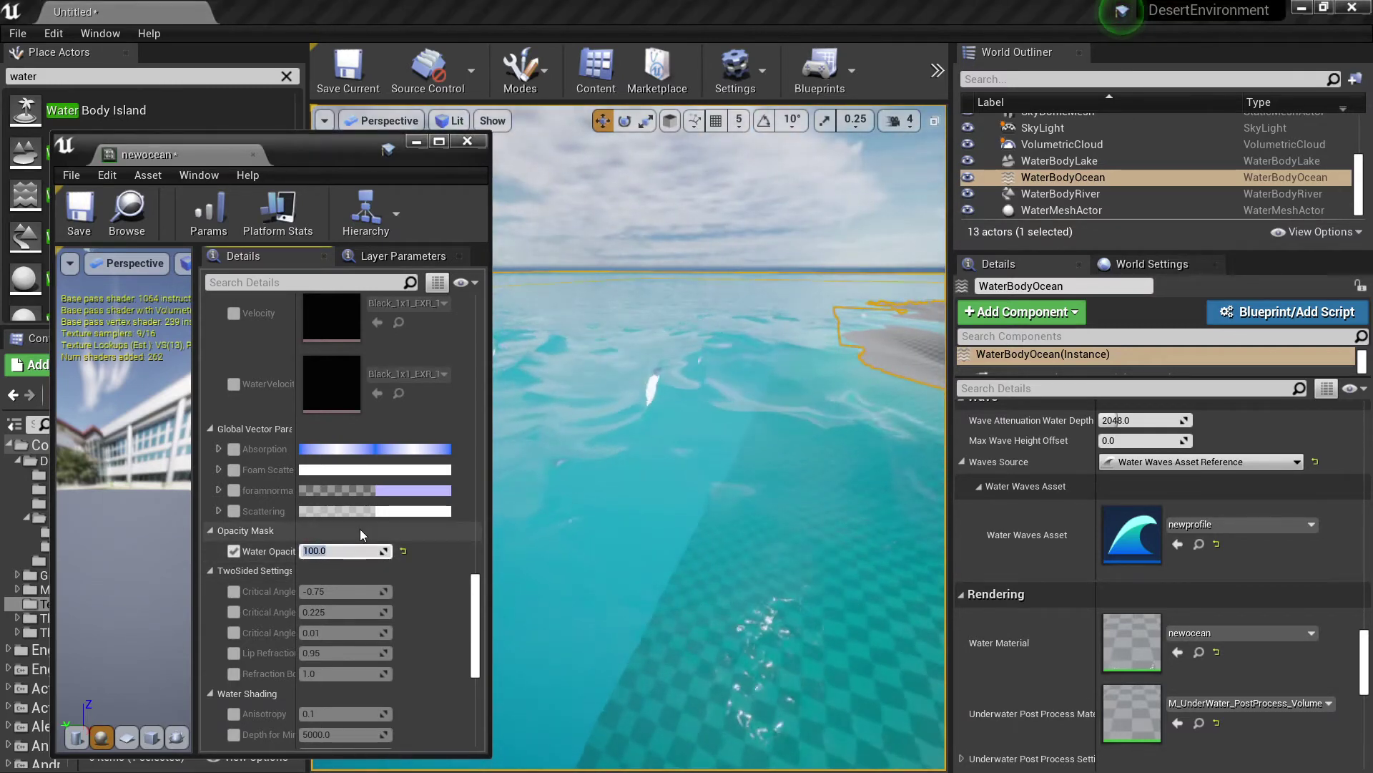
# Step: Try a Water Opacity Mask value of -500, inspect the shoreline, and reset the value to its default
pyautogui.write('-500')
pyautogui.press('Return')
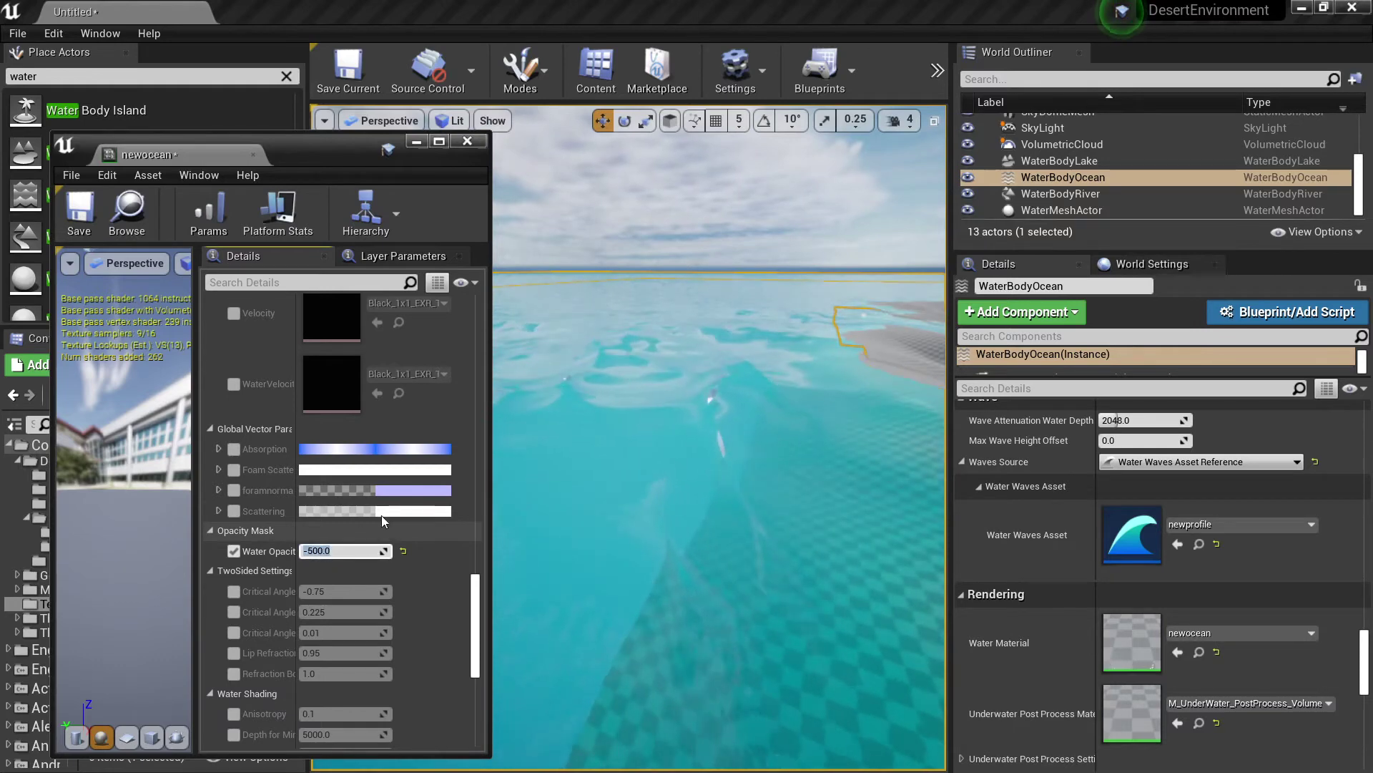
pyautogui.moveTo(629, 458)
pyautogui.mouseDown(button='right')
pyautogui.moveTo(644, 500)
pyautogui.moveTo(673, 472)
pyautogui.moveTo(615, 458)
pyautogui.mouseUp(button='right')
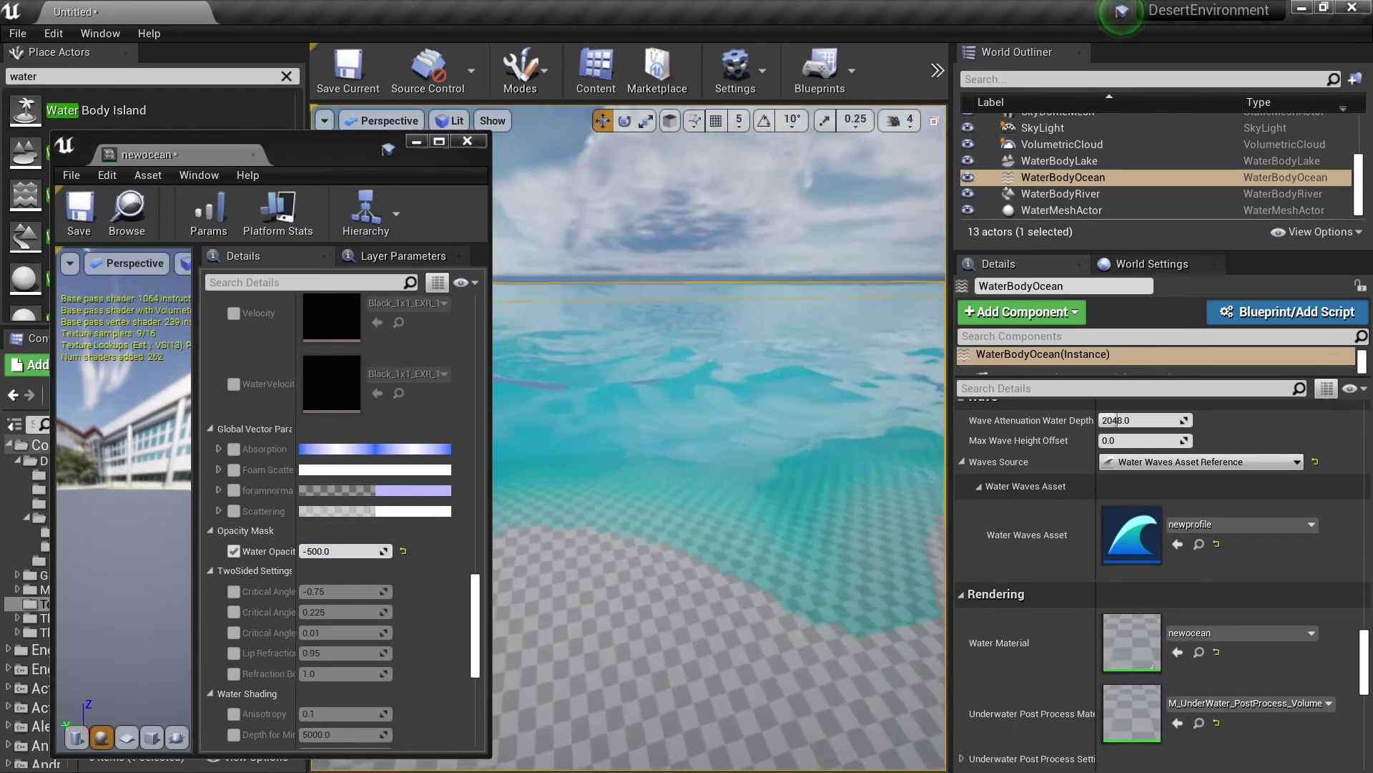
pyautogui.moveTo(595, 546); pyautogui.dragTo(658, 479, button='right')
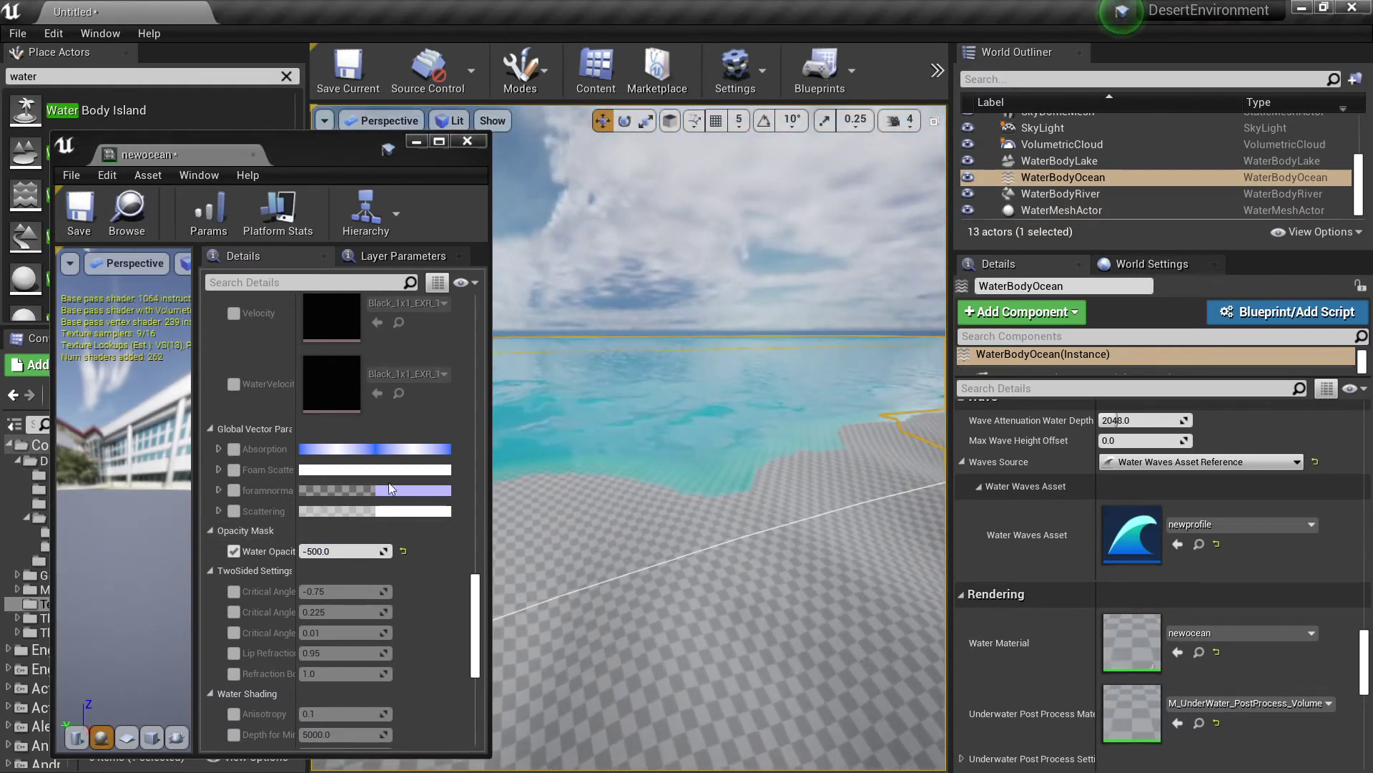
pyautogui.click(404, 551)
# Step: Enable the Water Albedo override, preview a blue with hex sRGB 2996EE7F on the ocean, and cancel the color change
pyautogui.scroll(-3, 311, 615)
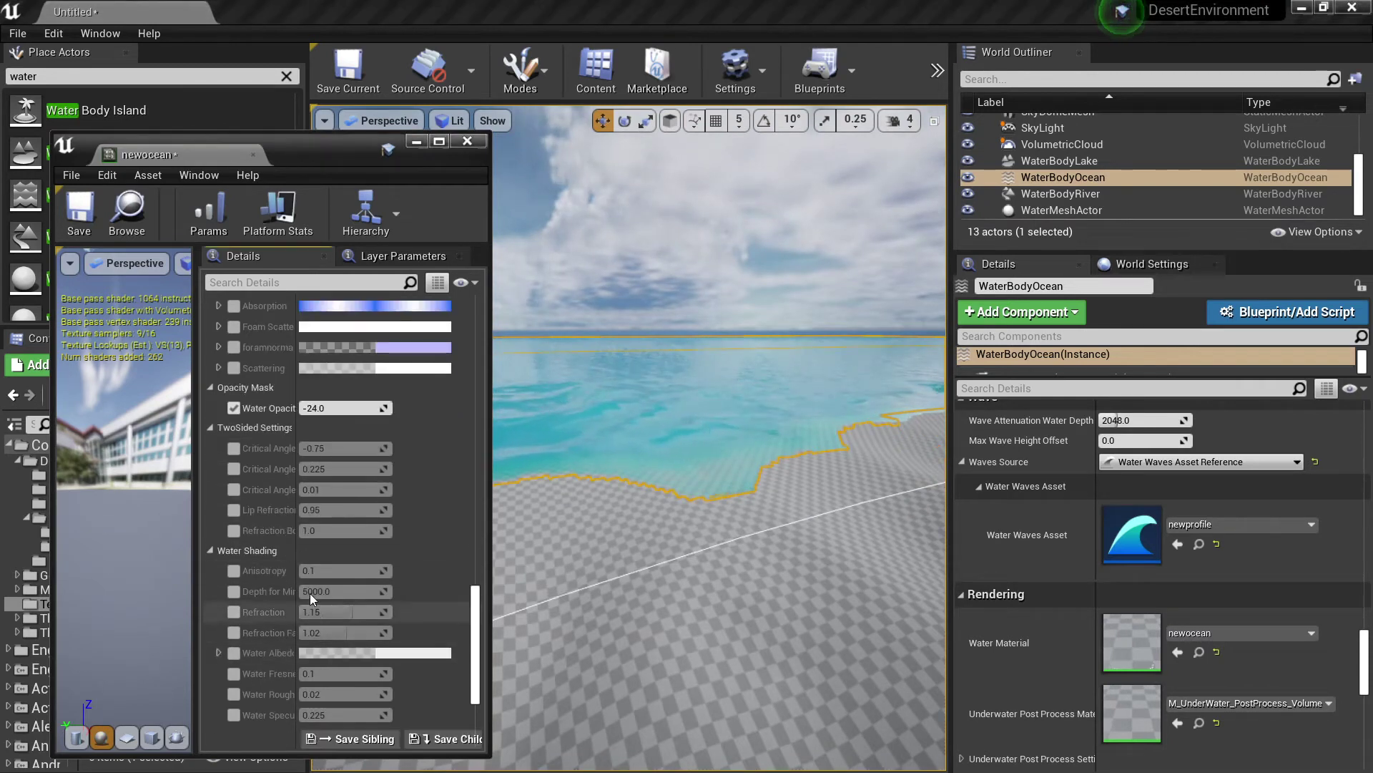
pyautogui.scroll(-2, 430, 521)
pyautogui.scroll(2, 435, 521)
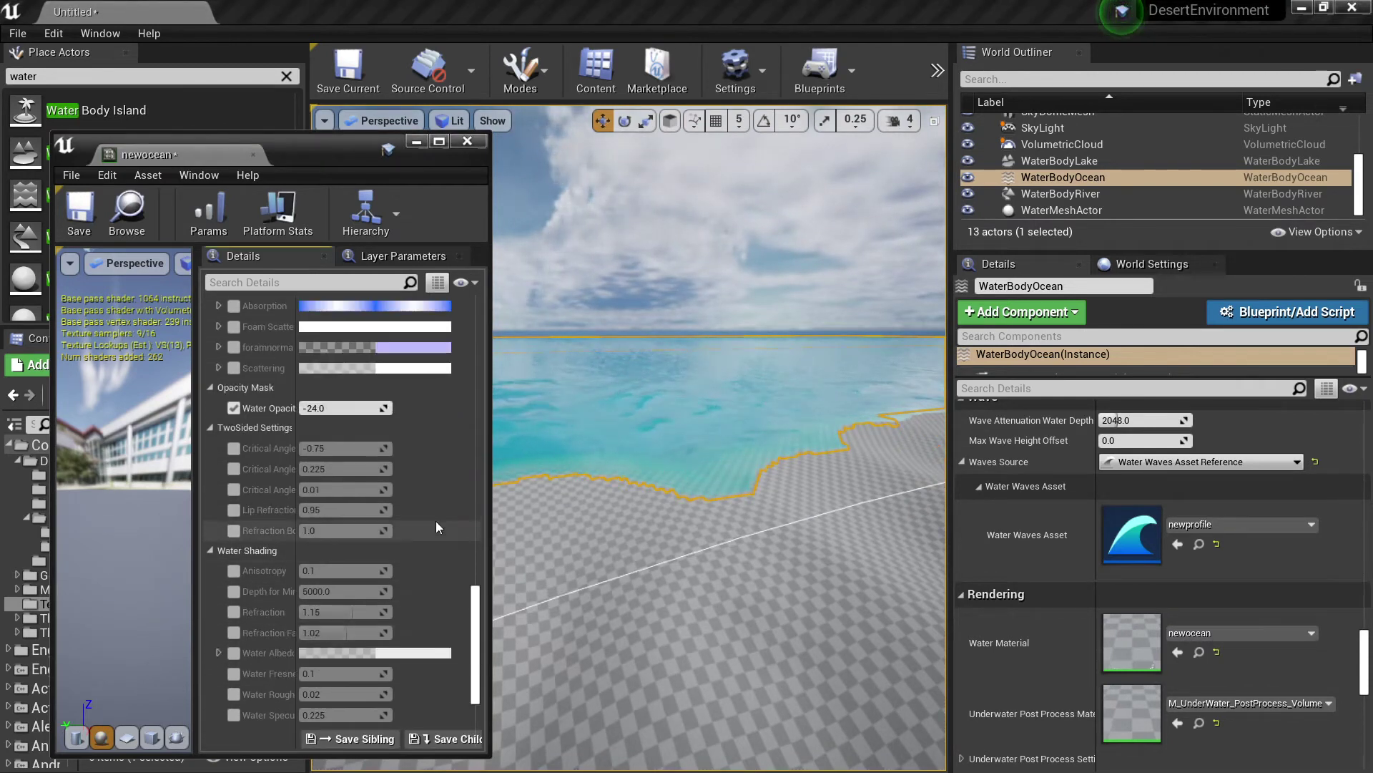
pyautogui.click(234, 657)
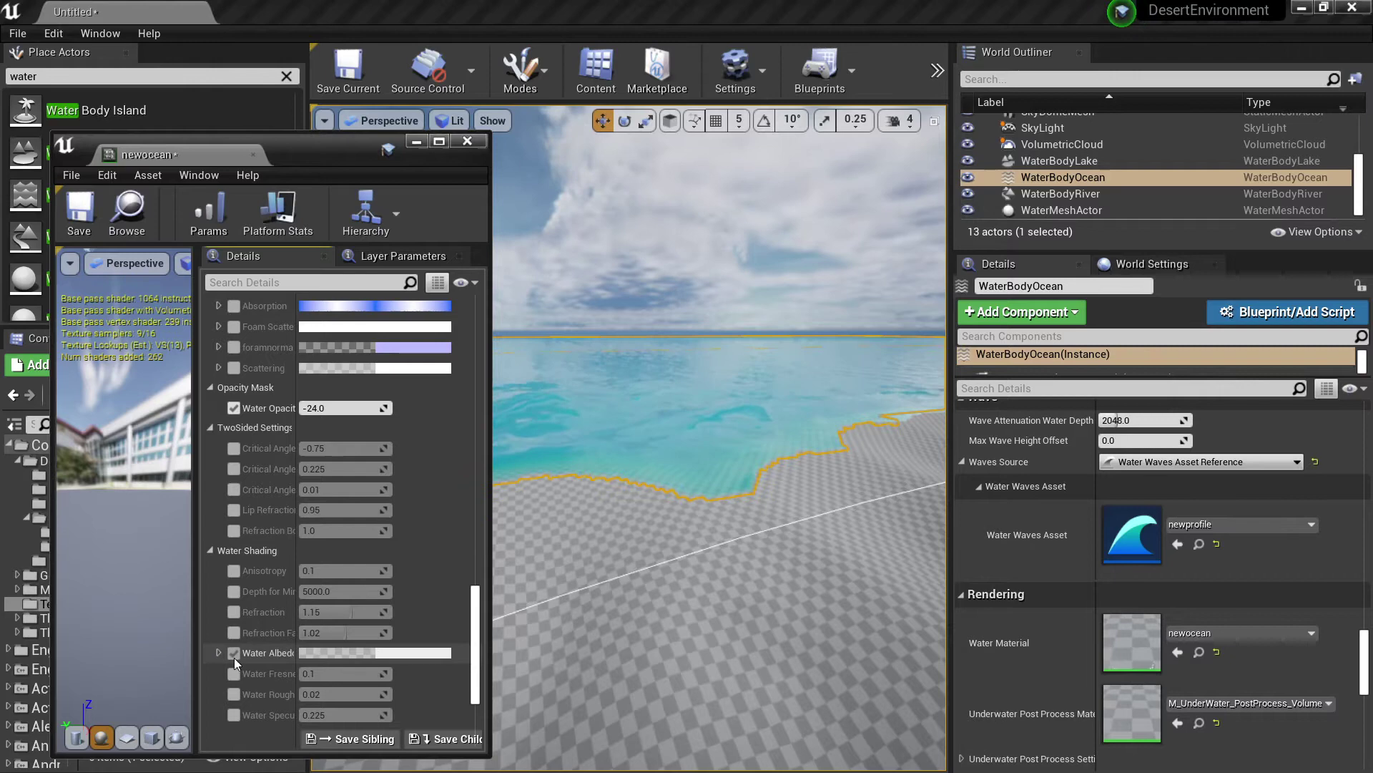
pyautogui.click(393, 651)
pyautogui.moveTo(282, 442); pyautogui.dragTo(155, 396)
pyautogui.moveTo(635, 482); pyautogui.dragTo(629, 475, button='right')
pyautogui.press('w')
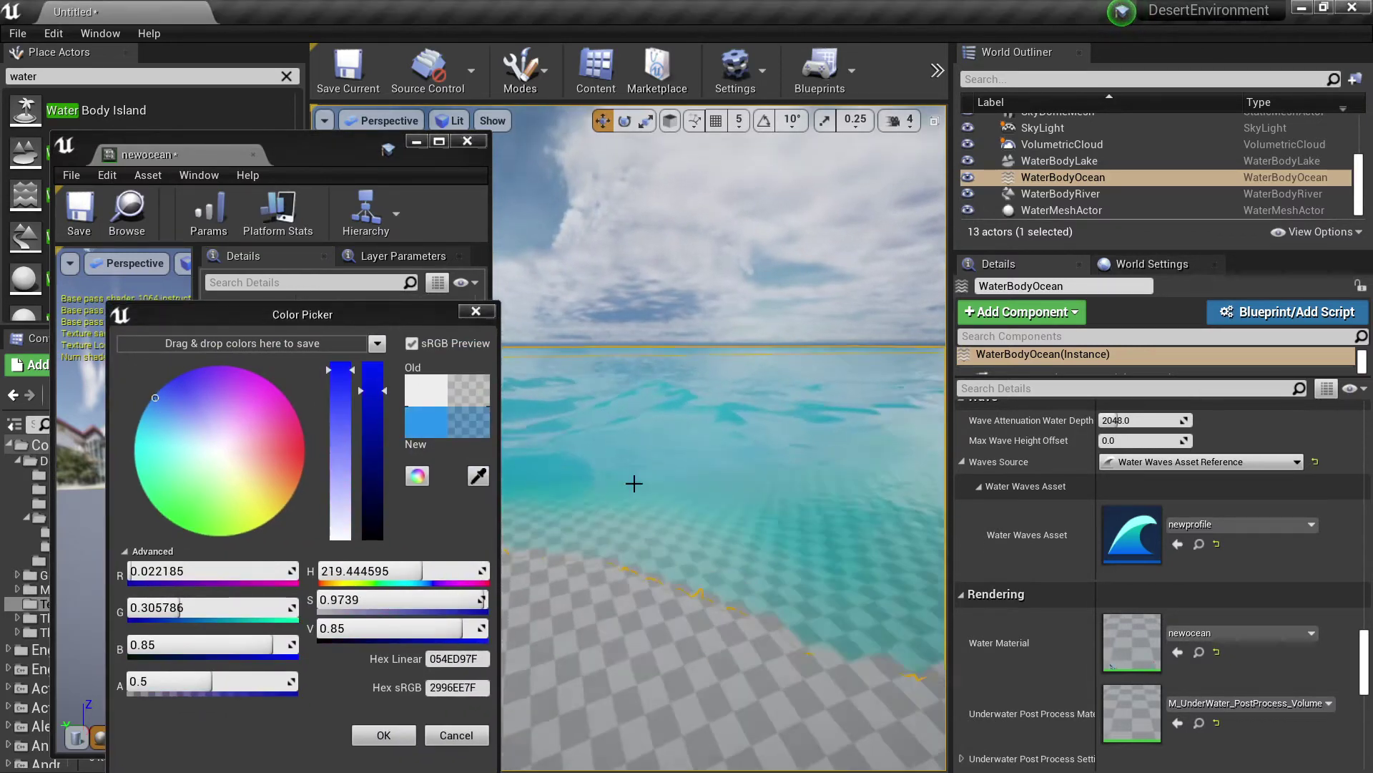
pyautogui.click(440, 741)
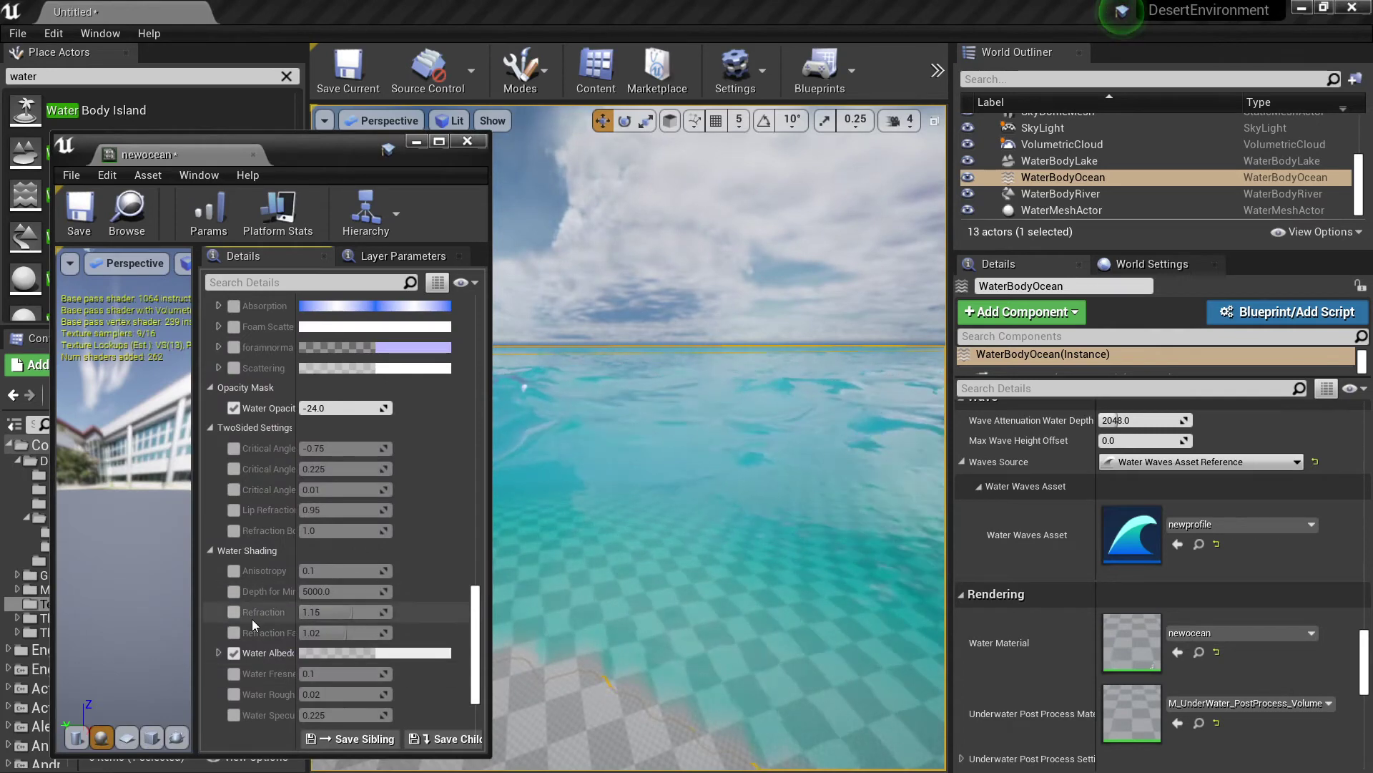
# Step: Enable the Refraction and Refraction Far overrides, set Refraction to about 1.98, and widen the parameter names while checking the water
pyautogui.click(233, 611)
pyautogui.click(233, 633)
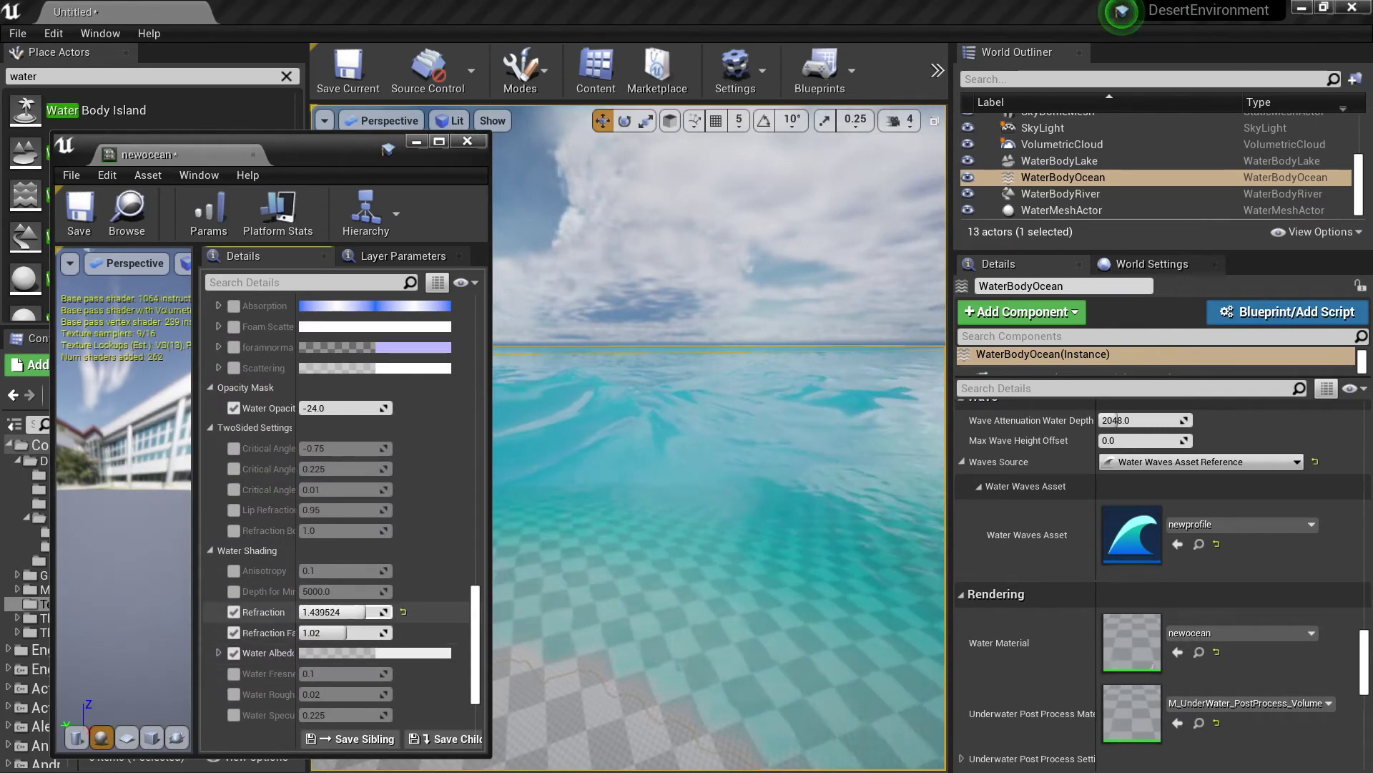
pyautogui.moveTo(596, 605); pyautogui.dragTo(504, 644, button='right')
pyautogui.moveTo(297, 545); pyautogui.dragTo(325, 544)
pyautogui.moveTo(699, 506); pyautogui.dragTo(672, 465, button='right')
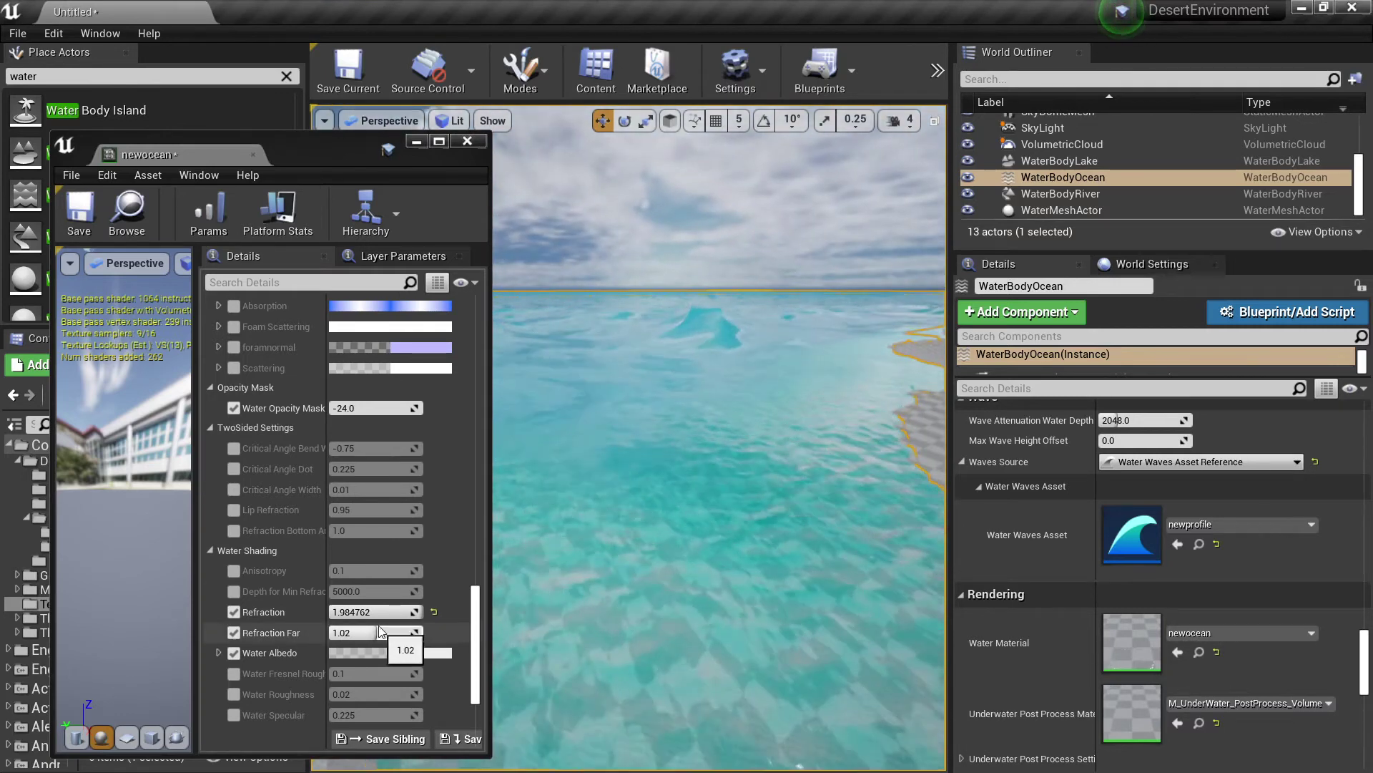
# Step: Try a Refraction value of about 0.25 in newocean, inspect the shallow water, and reset Refraction to its default
pyautogui.moveTo(394, 613); pyautogui.dragTo(406, 618)
pyautogui.moveTo(567, 596); pyautogui.dragTo(619, 617, button='right')
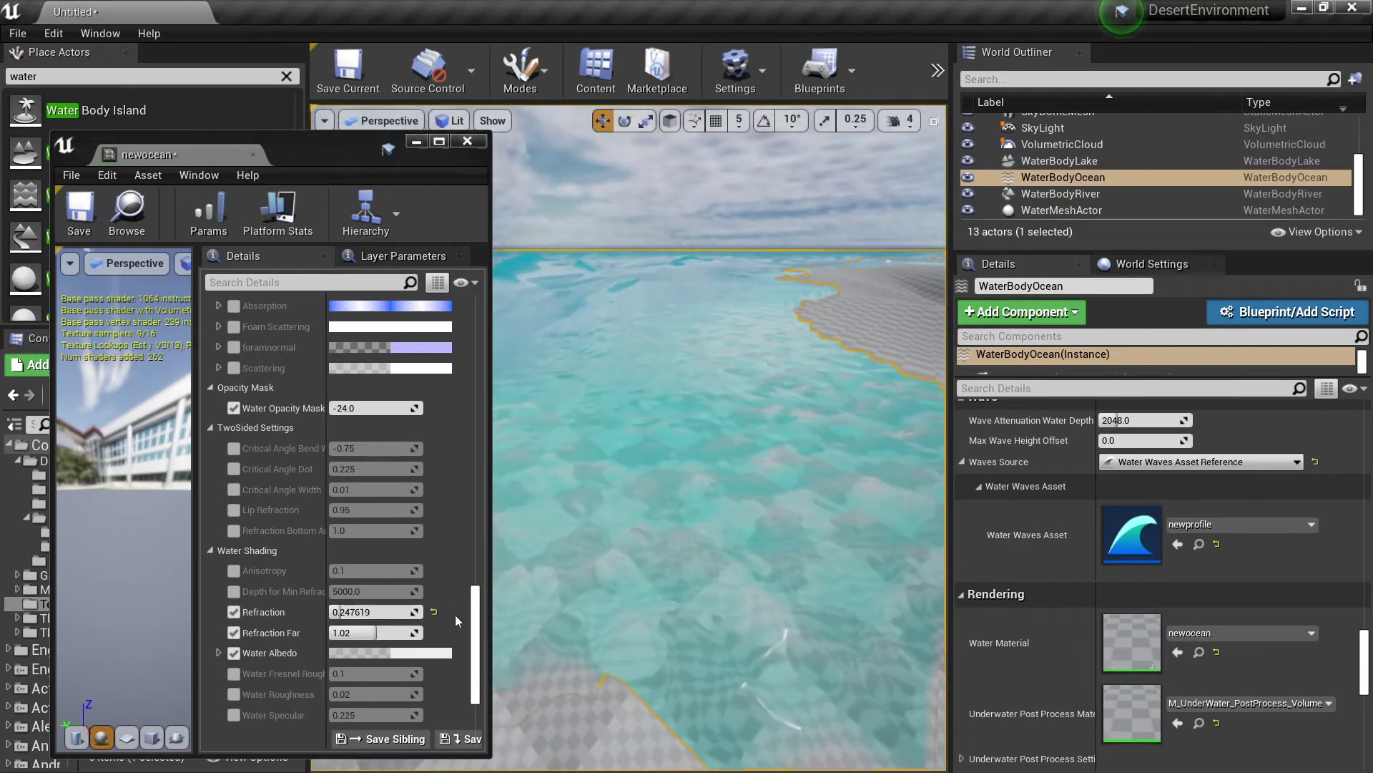
pyautogui.click(434, 611)
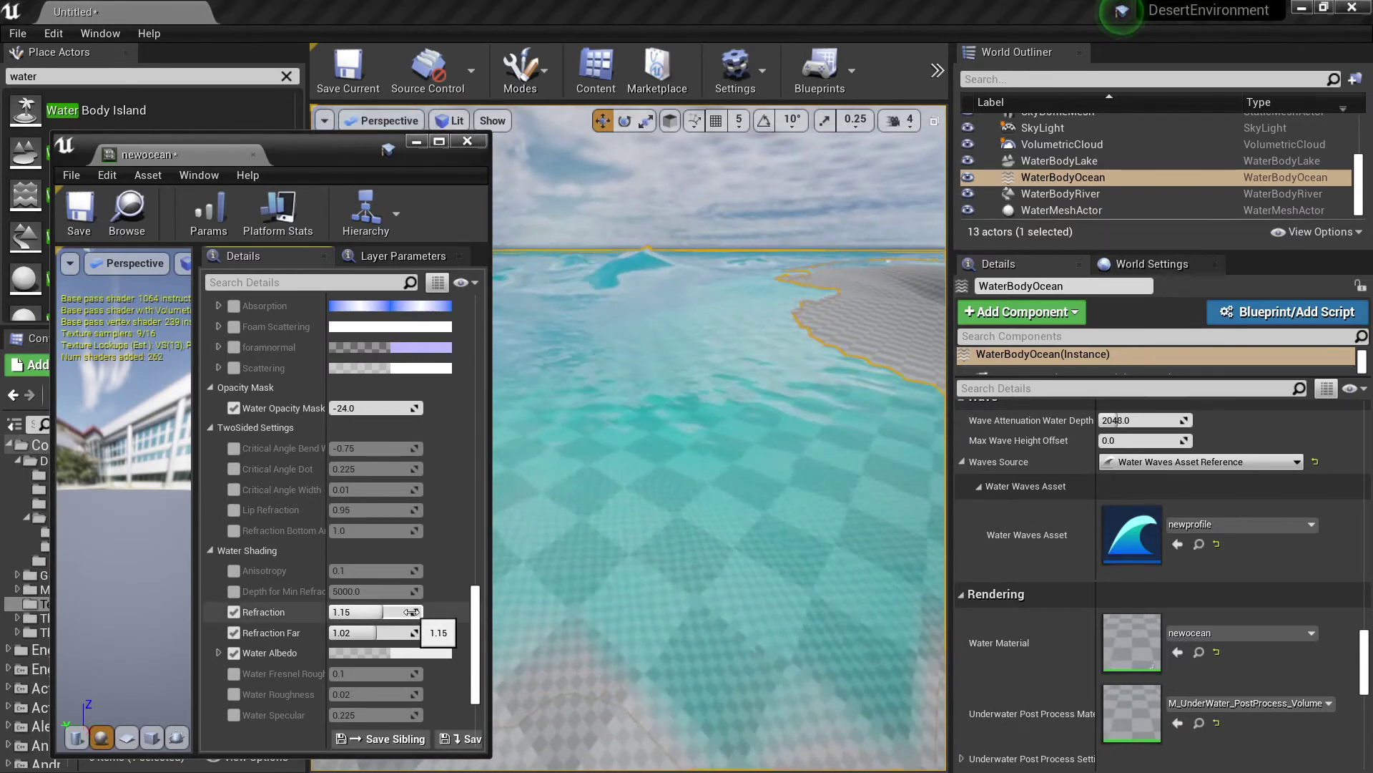
# Step: Set newocean's Refraction and Refraction Far to 0.1, checking the ocean from different angles
pyautogui.click(411, 611)
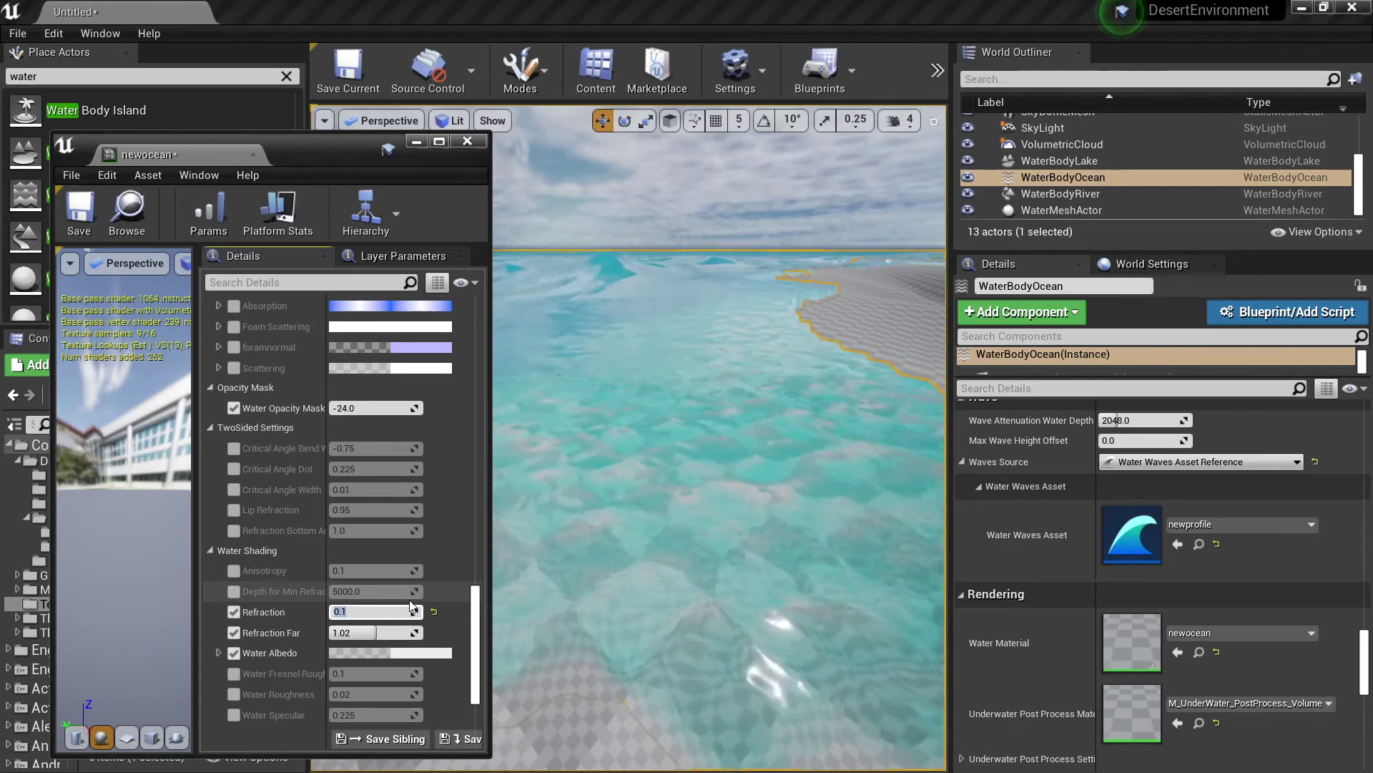
pyautogui.moveTo(565, 554)
pyautogui.mouseDown(button='right')
pyautogui.moveTo(630, 572)
pyautogui.moveTo(608, 519)
pyautogui.moveTo(547, 547)
pyautogui.mouseUp(button='right')
pyautogui.moveTo(626, 512); pyautogui.dragTo(555, 527, button='right')
pyautogui.click(417, 632)
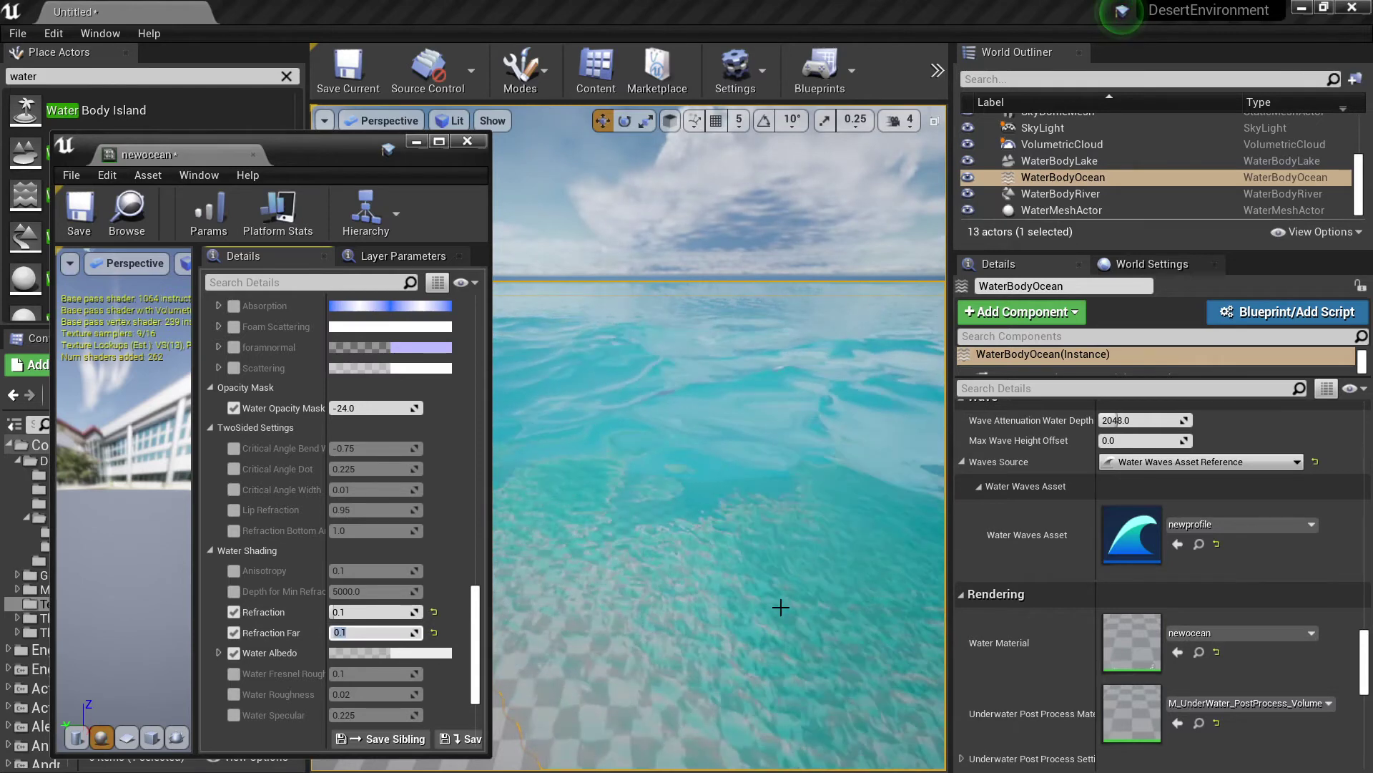
pyautogui.moveTo(781, 607); pyautogui.dragTo(776, 580, button='right')
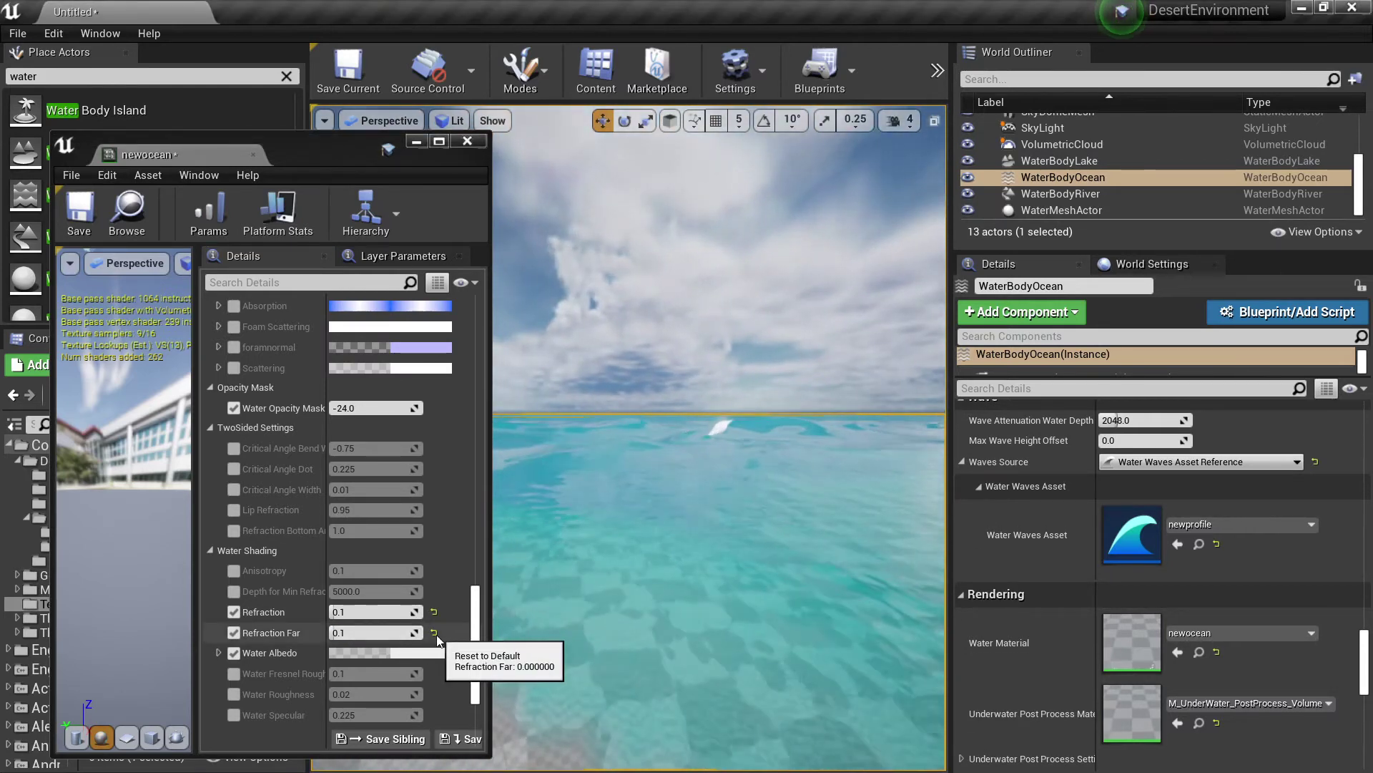
# Step: Enable the first six Detail Normal Settings overrides, through Default Near Water Scale, and widen the details area to show full parameter names
pyautogui.scroll(2, 456, 572)
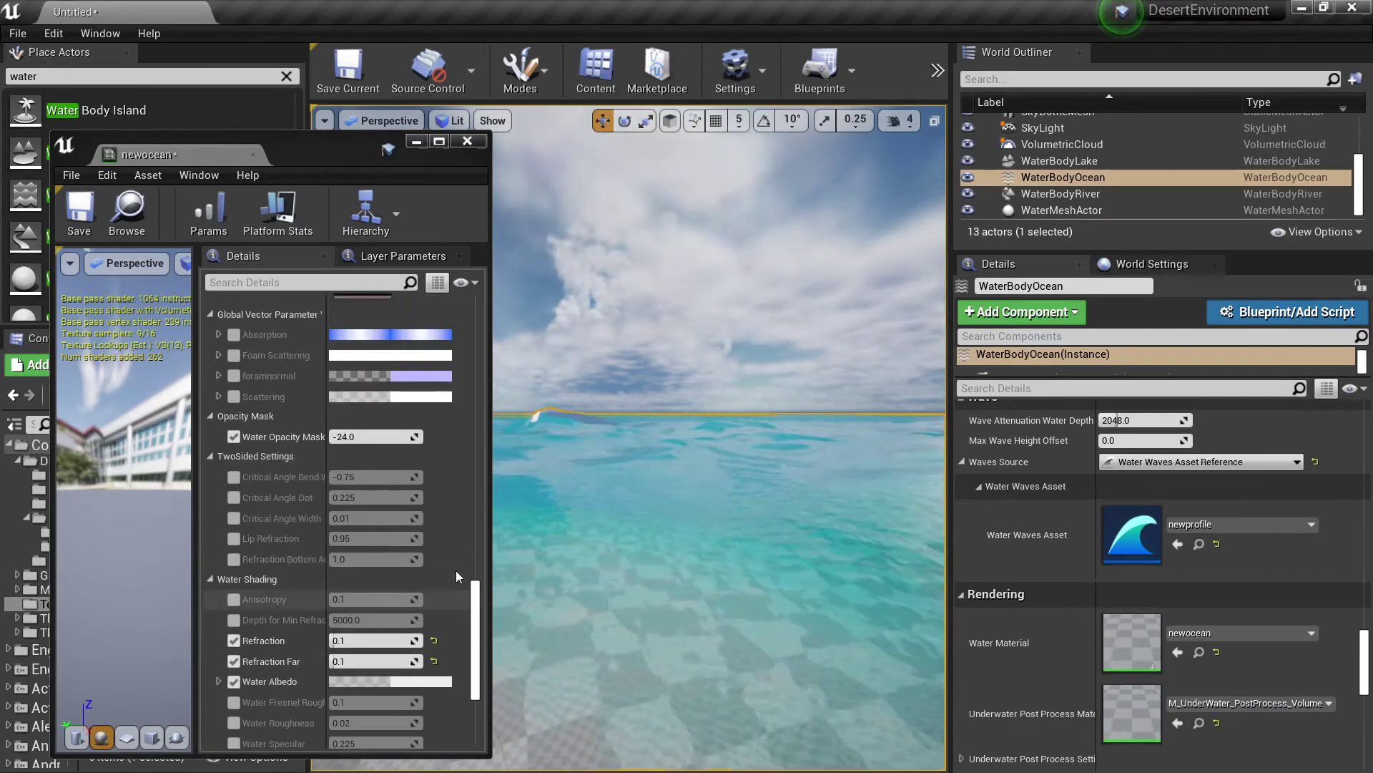
pyautogui.scroll(10, 456, 570)
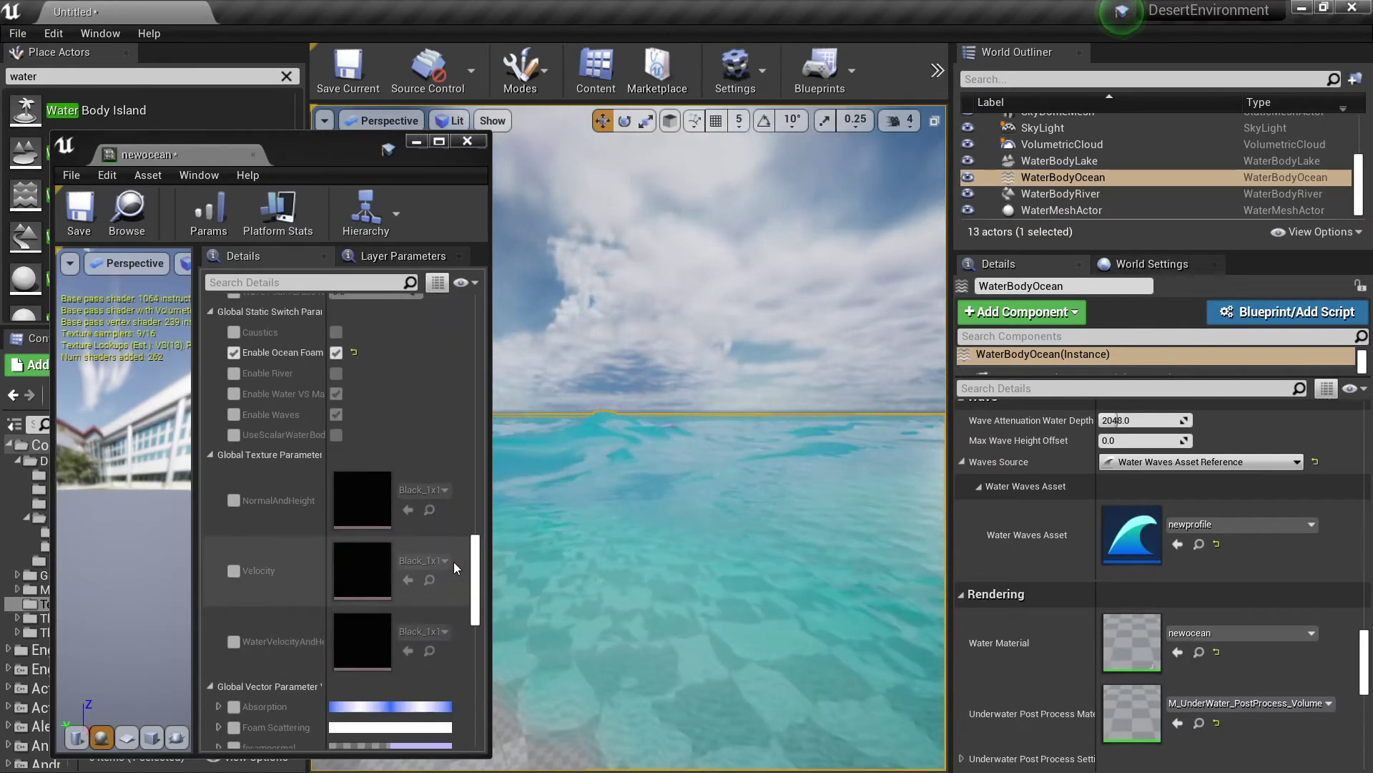
pyautogui.scroll(12, 455, 568)
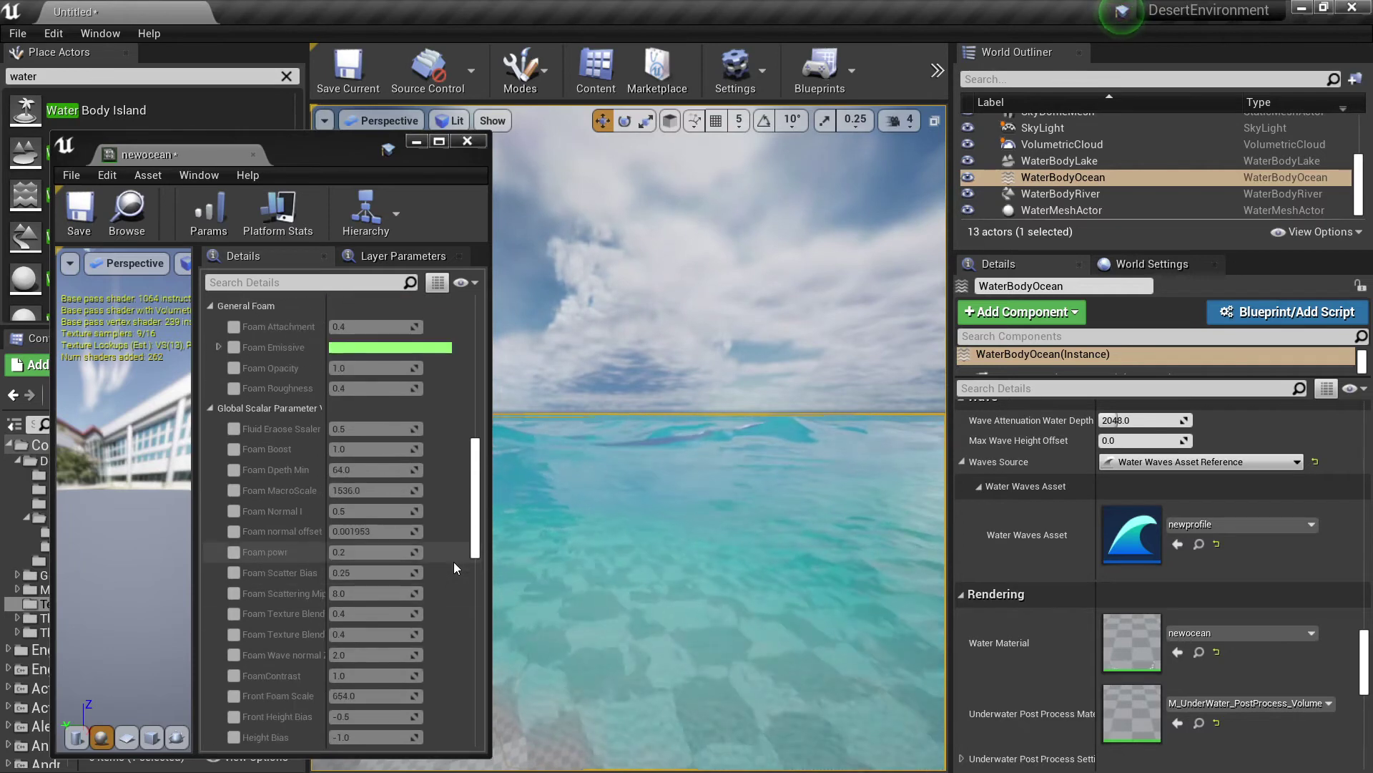
pyautogui.scroll(5, 454, 567)
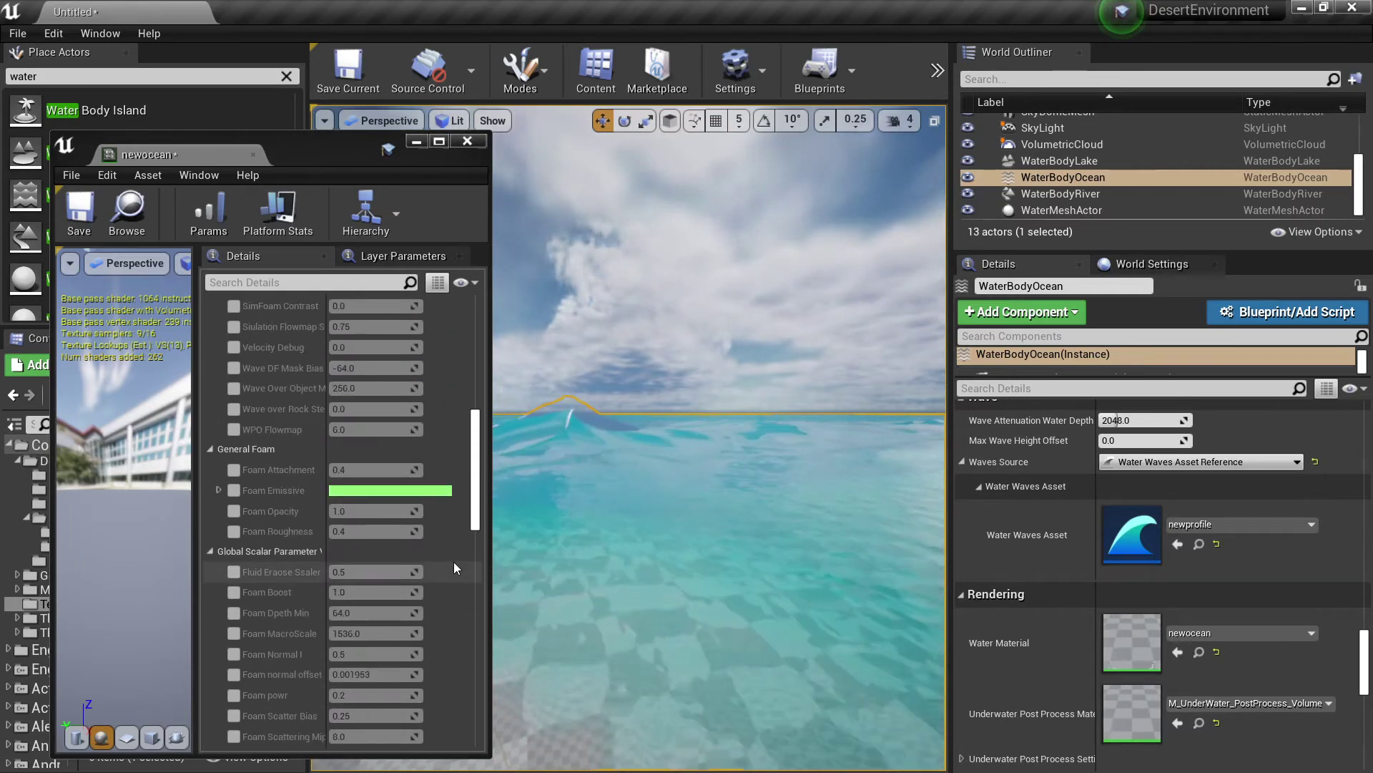
pyautogui.scroll(8, 455, 566)
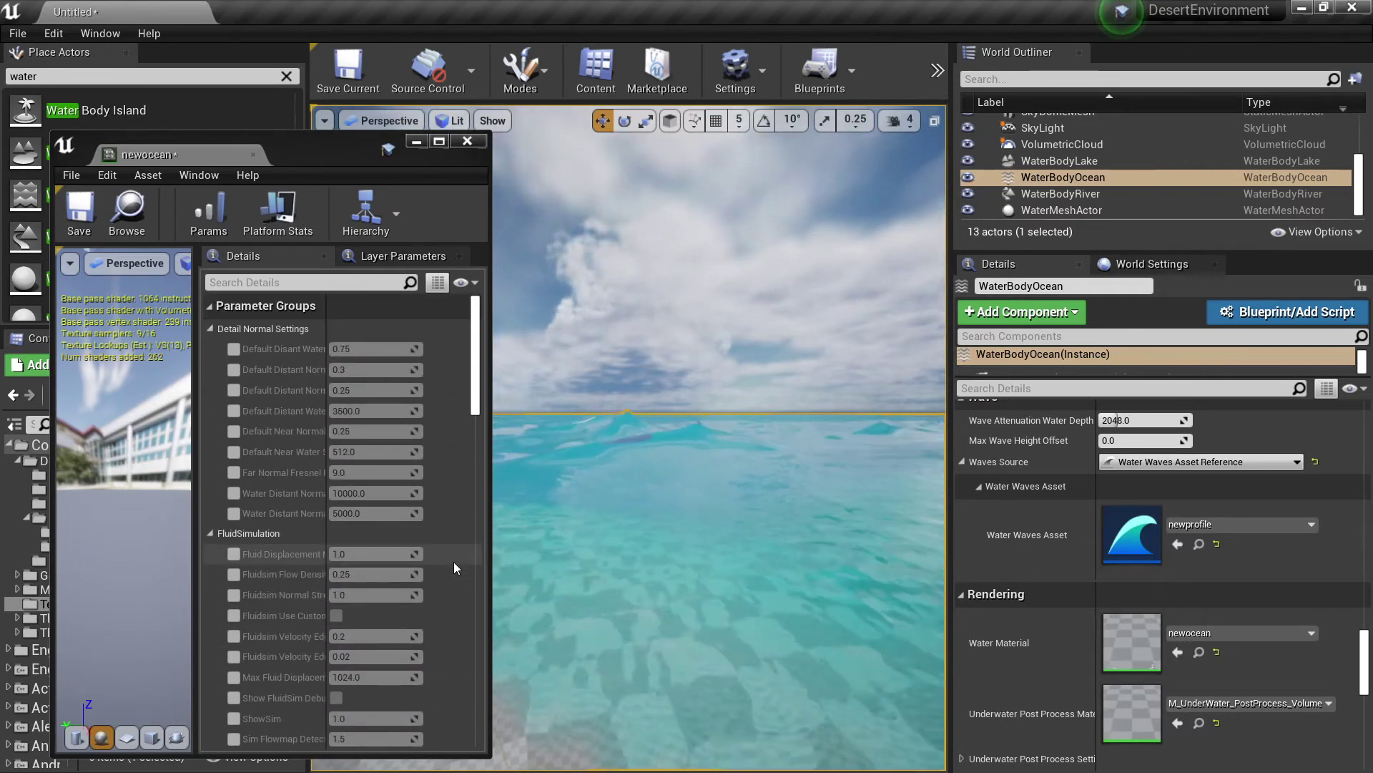
pyautogui.click(233, 349)
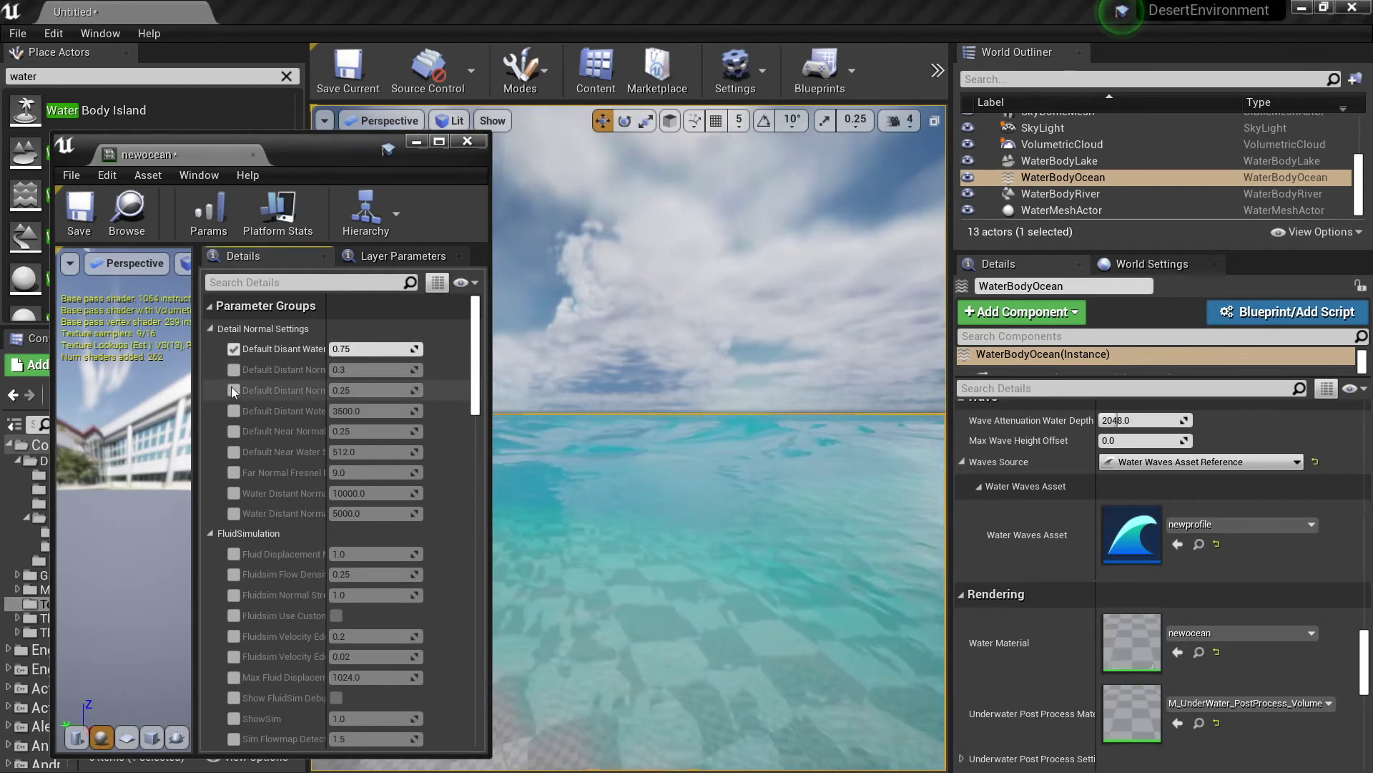
pyautogui.click(233, 369)
pyautogui.click(233, 431)
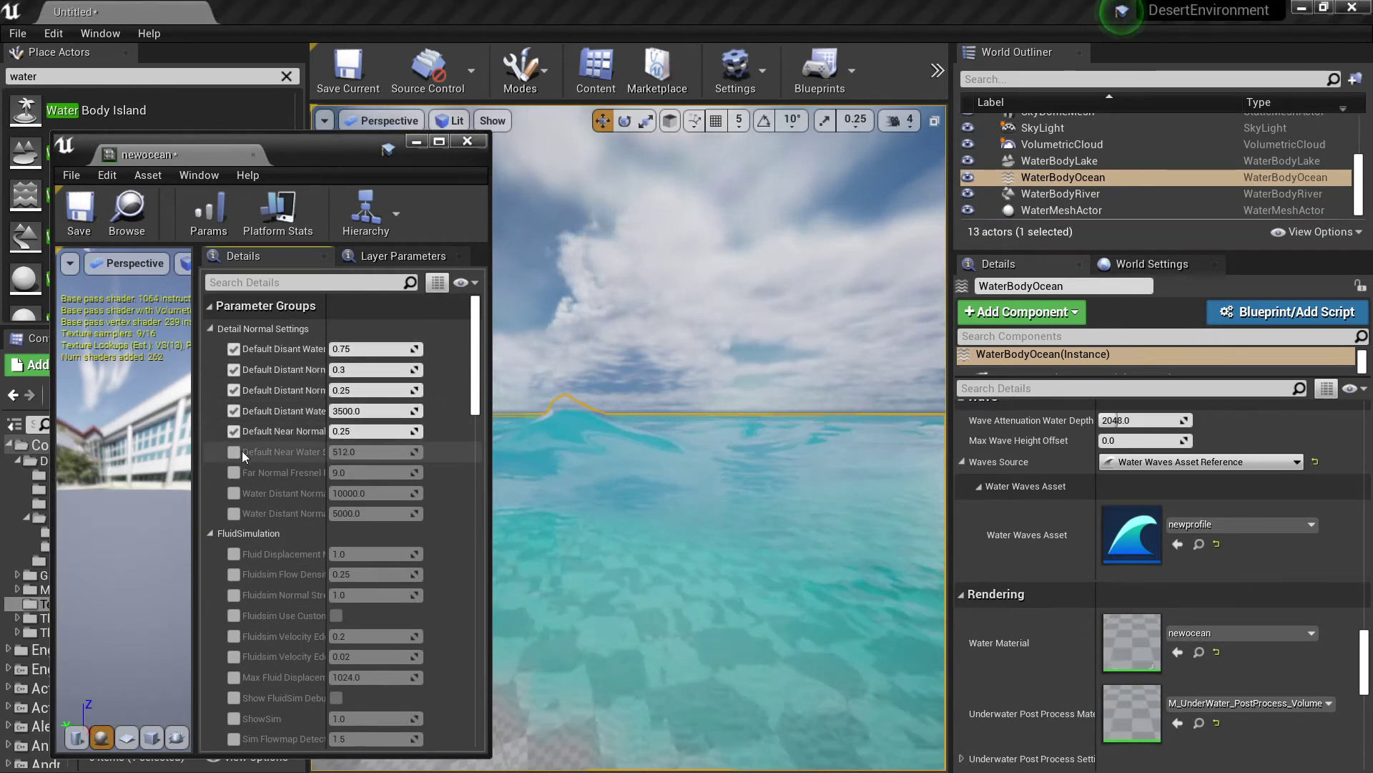
pyautogui.click(233, 451)
pyautogui.moveTo(197, 443); pyautogui.dragTo(78, 444)
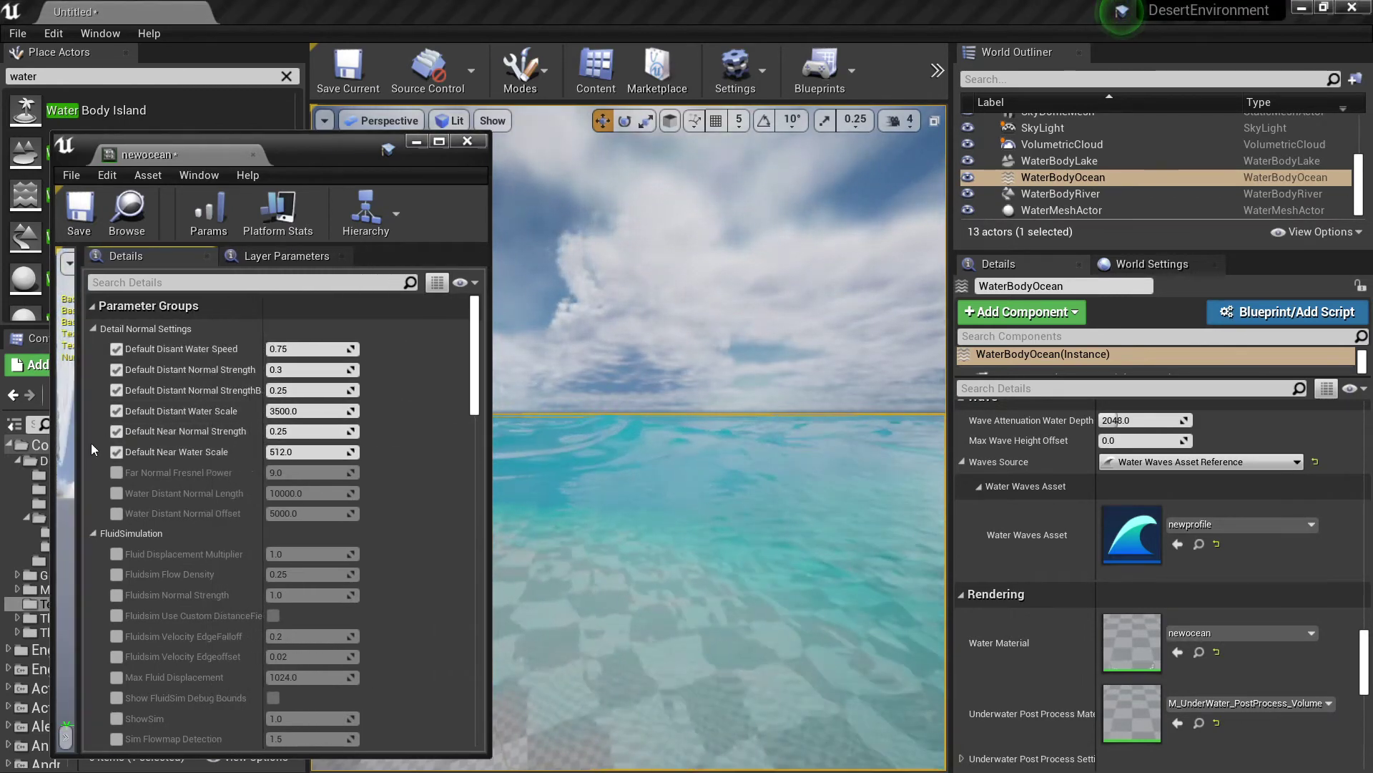
# Step: Try Default Near Water Scale values of 1024 and 2048, inspect the water surface, and reset the value to its default
pyautogui.moveTo(526, 536); pyautogui.dragTo(562, 601, button='right')
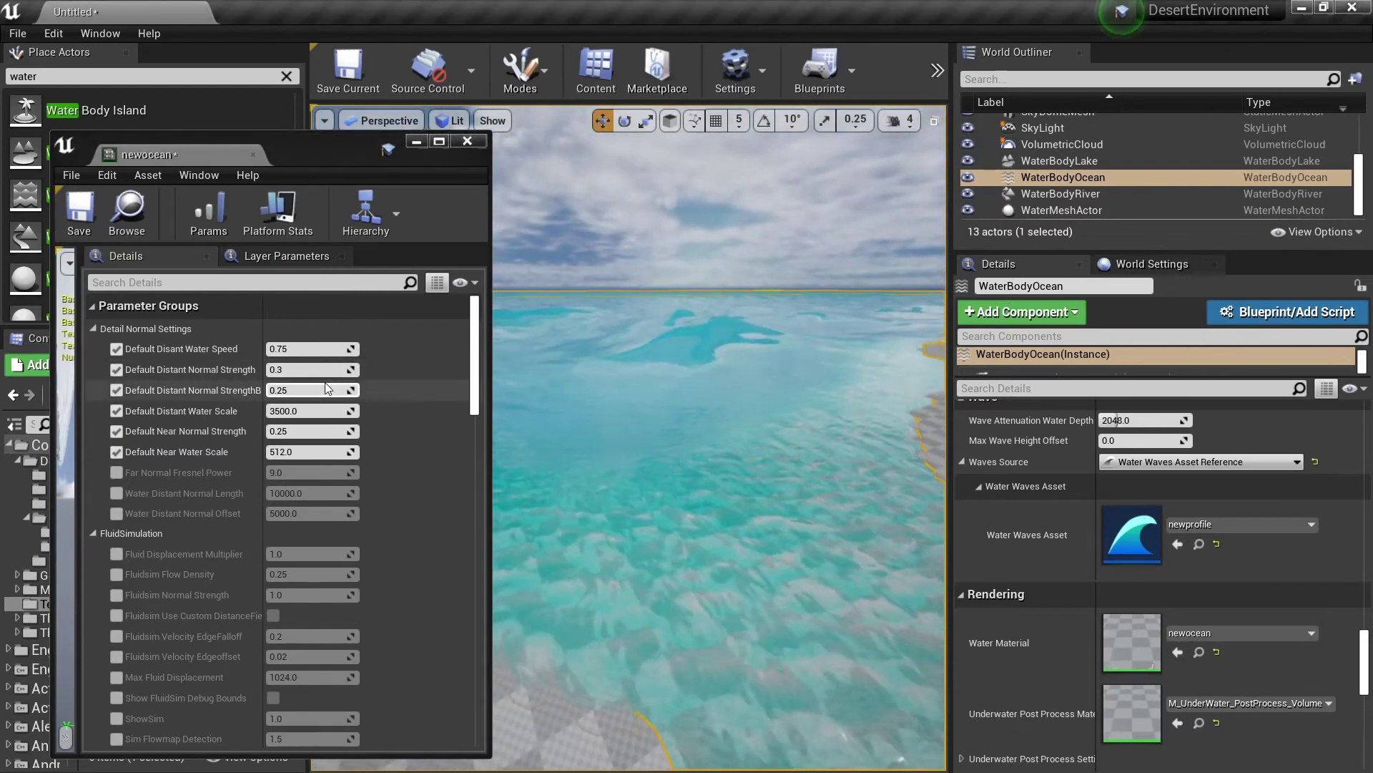
pyautogui.click(307, 369)
pyautogui.moveTo(638, 371); pyautogui.dragTo(577, 379, button='right')
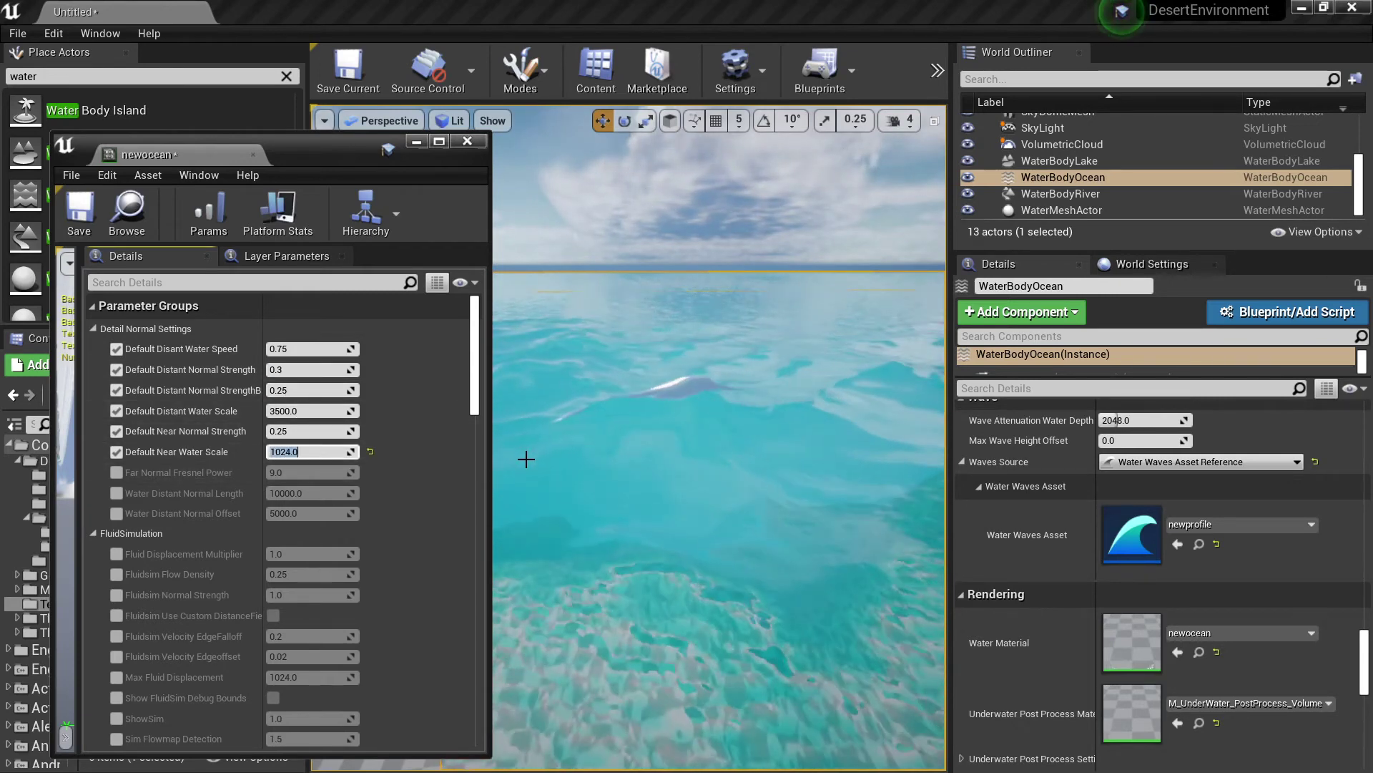
pyautogui.moveTo(928, 604); pyautogui.dragTo(1008, 597, button='right')
pyautogui.click(370, 456)
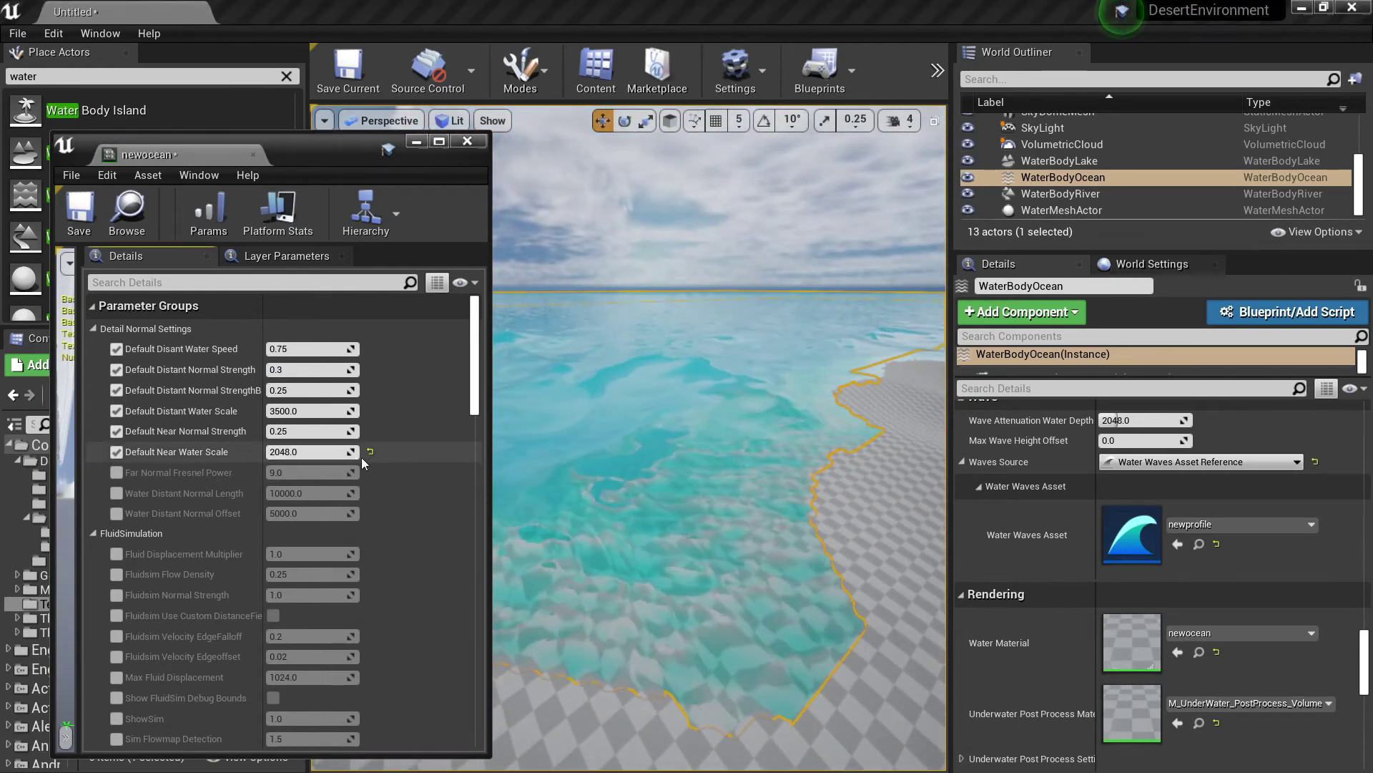
# Step: Try a Default Near Water Scale of 64, look at the ripples up close, and restore the default value
pyautogui.click(348, 451)
pyautogui.write('64')
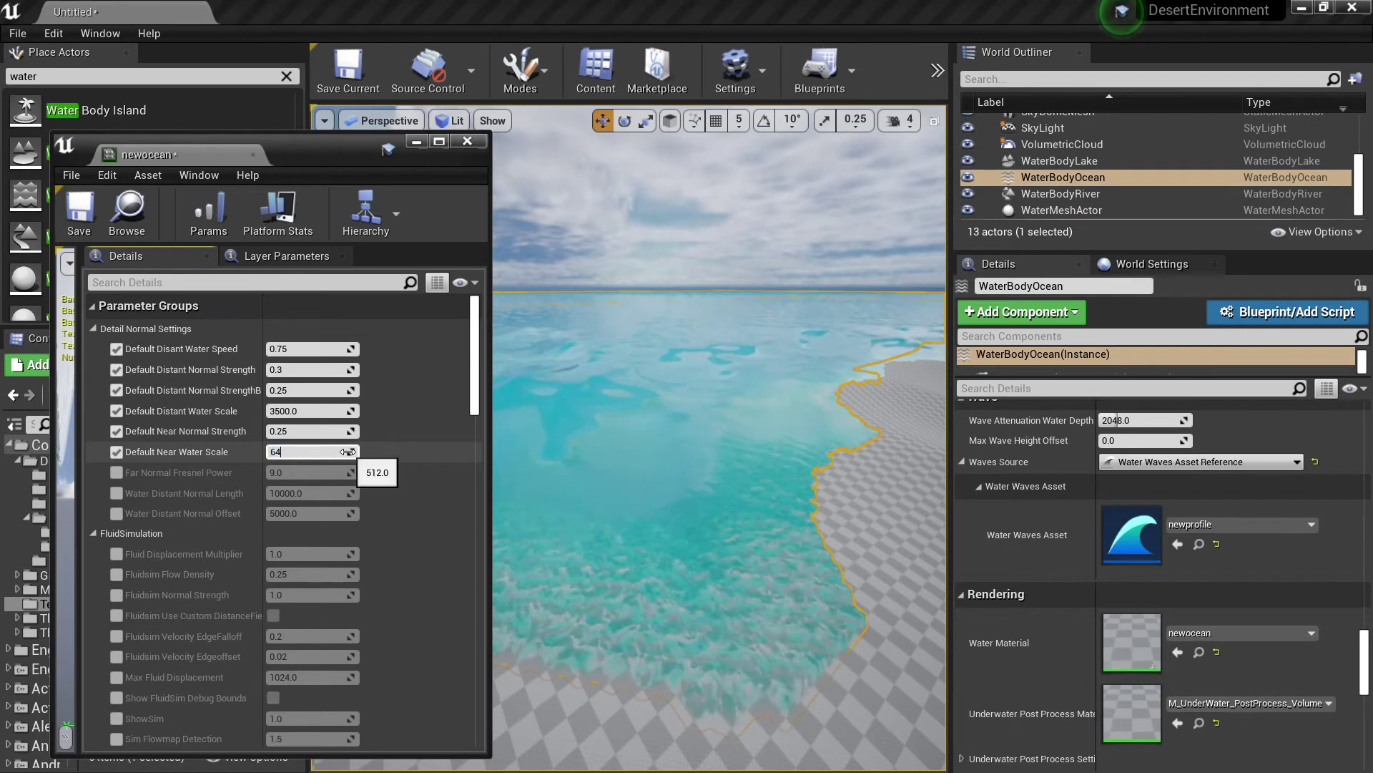
pyautogui.moveTo(715, 536); pyautogui.dragTo(615, 472, button='right')
pyautogui.press('w')
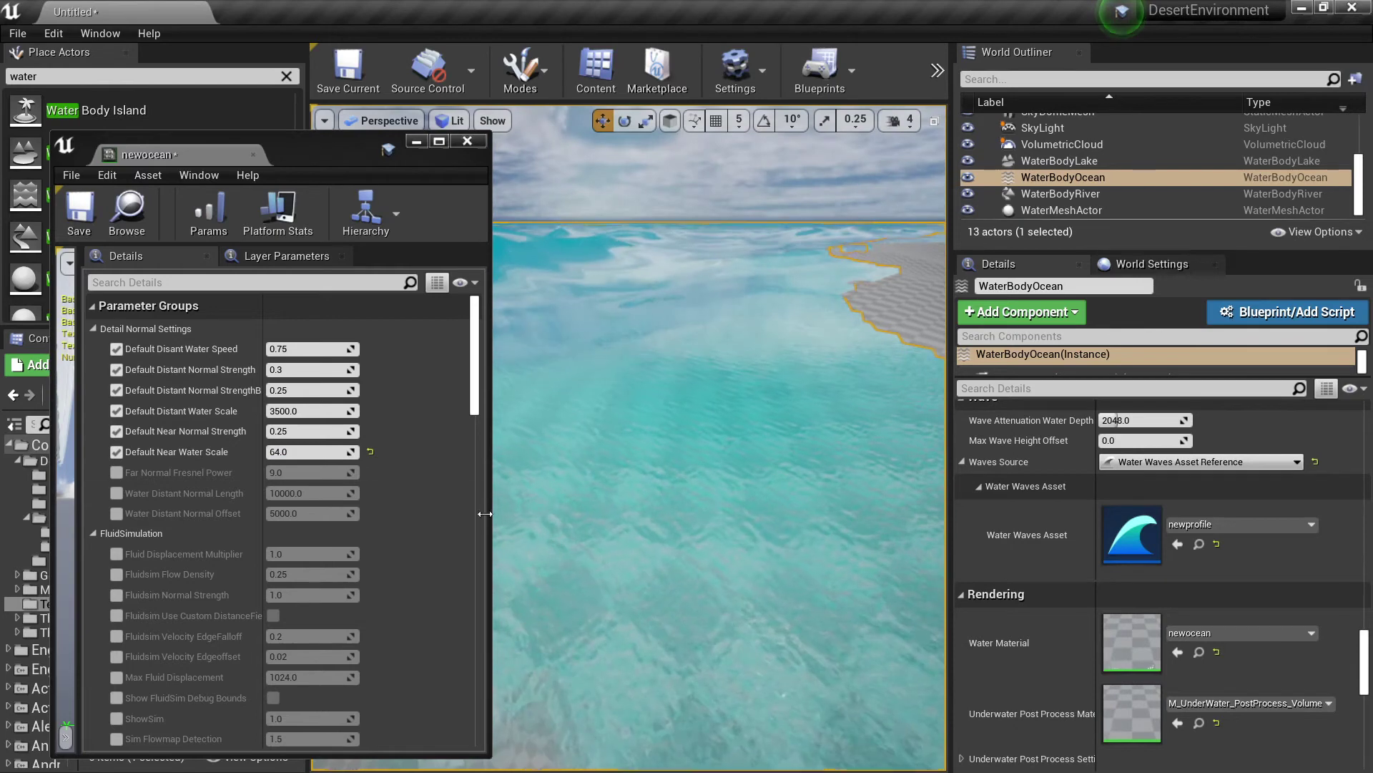
pyautogui.click(371, 453)
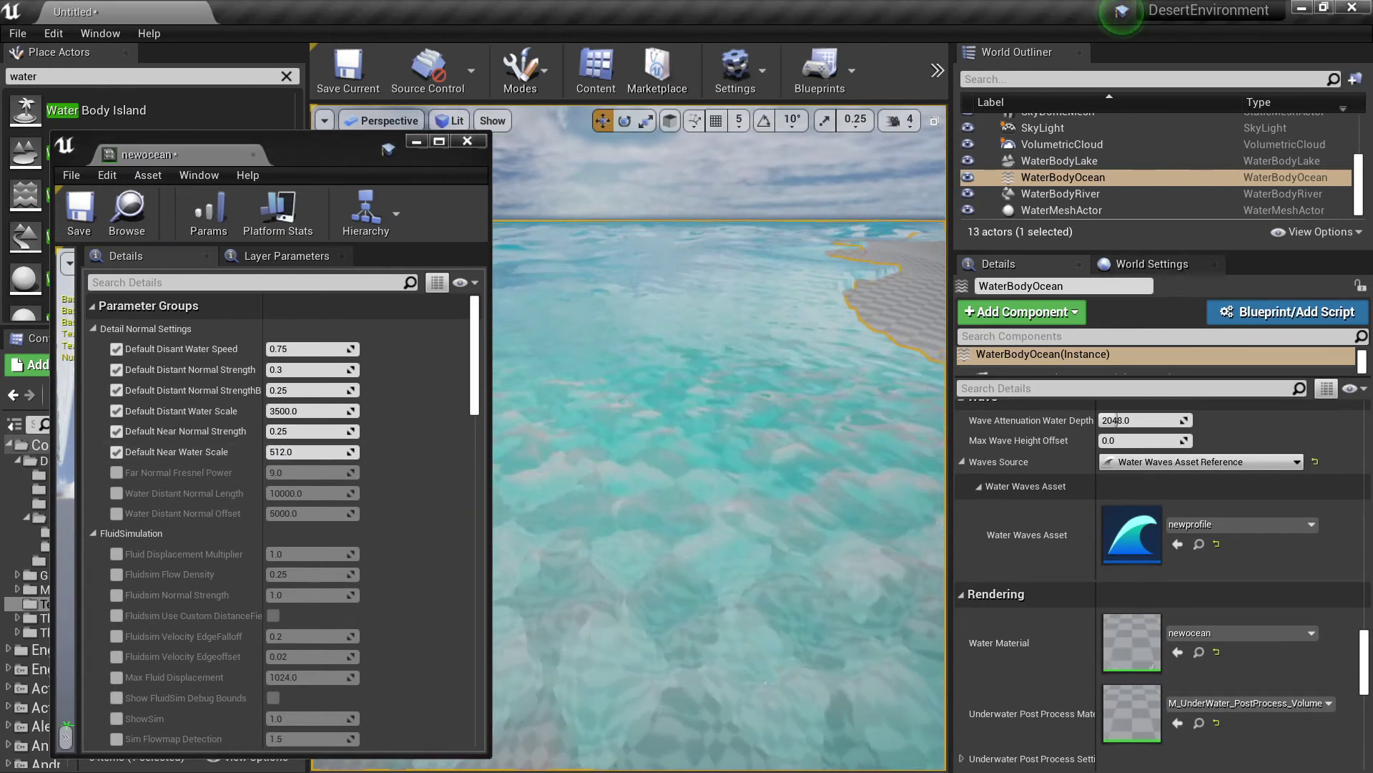
# Step: Set Default Near Water Scale to 1024 and try a Default Near Normal Strength of 200 while viewing the shoreline
pyautogui.click(354, 451)
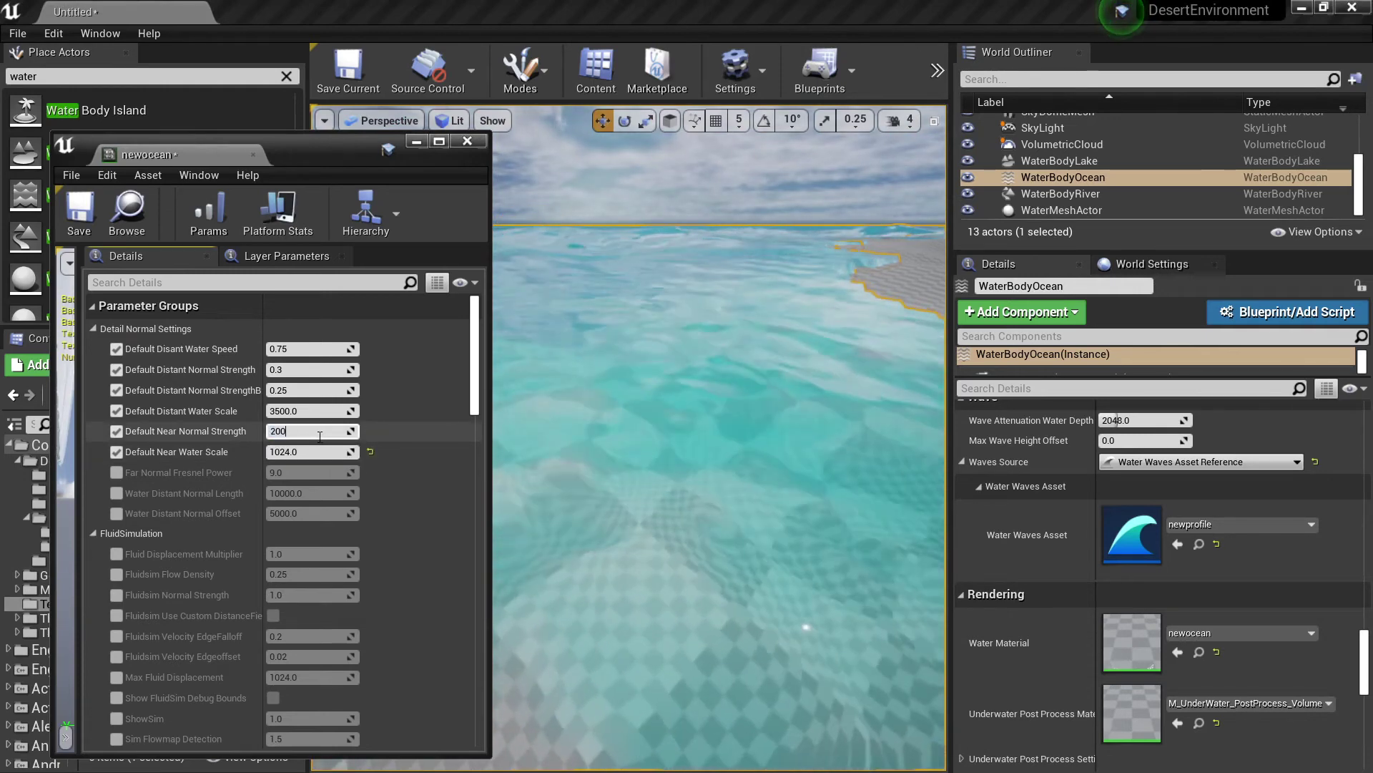
pyautogui.press('Return')
pyautogui.moveTo(746, 403); pyautogui.dragTo(873, 415, button='right')
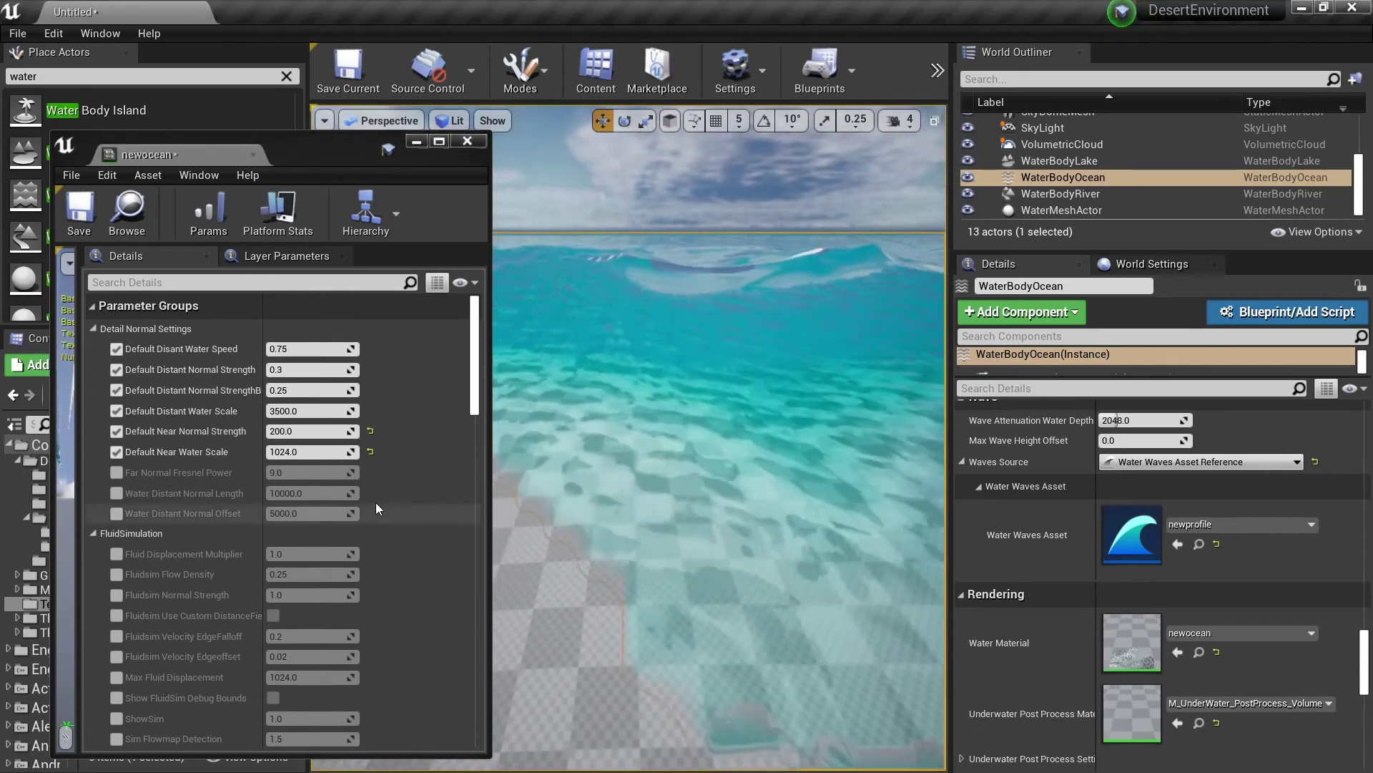
# Step: Reset Default Near Normal Strength, raise it to about 0.65, and check the ocean surface
pyautogui.click(370, 430)
pyautogui.moveTo(313, 431); pyautogui.dragTo(343, 432)
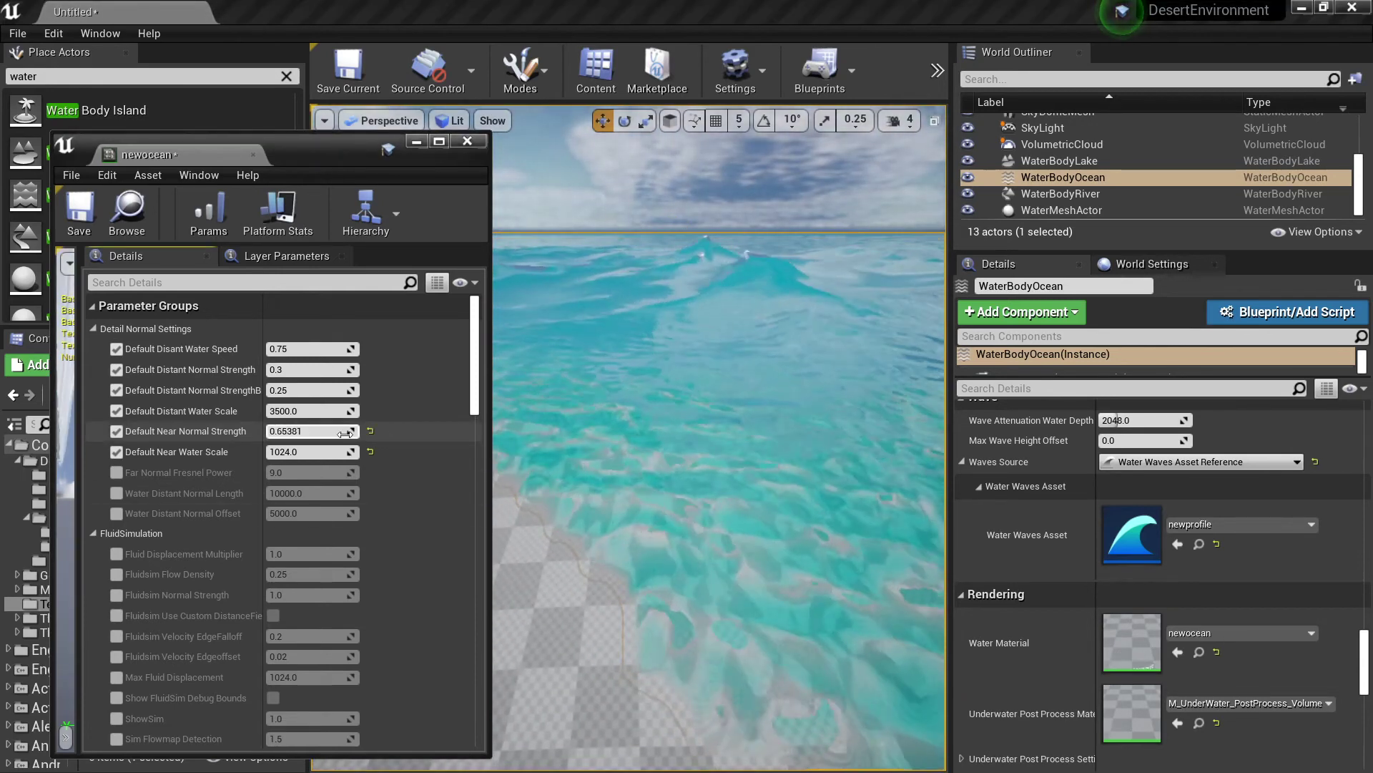
pyautogui.moveTo(687, 429); pyautogui.dragTo(737, 401, button='right')
# Step: Enable the Caustics static switch override, turn Caustics on, and move the newocean editor window off the viewport controls
pyautogui.scroll(-10, 237, 504)
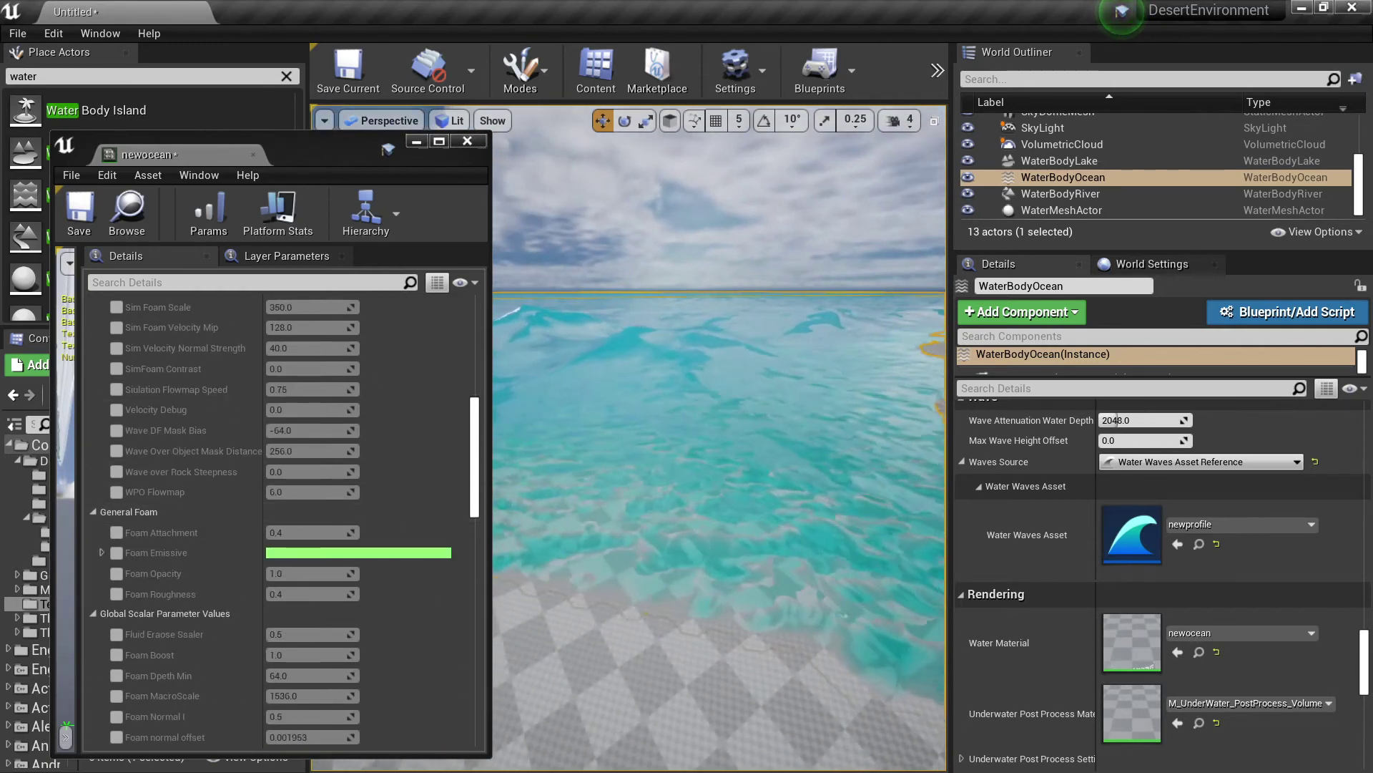
pyautogui.scroll(-3, 343, 518)
pyautogui.scroll(-6, 247, 517)
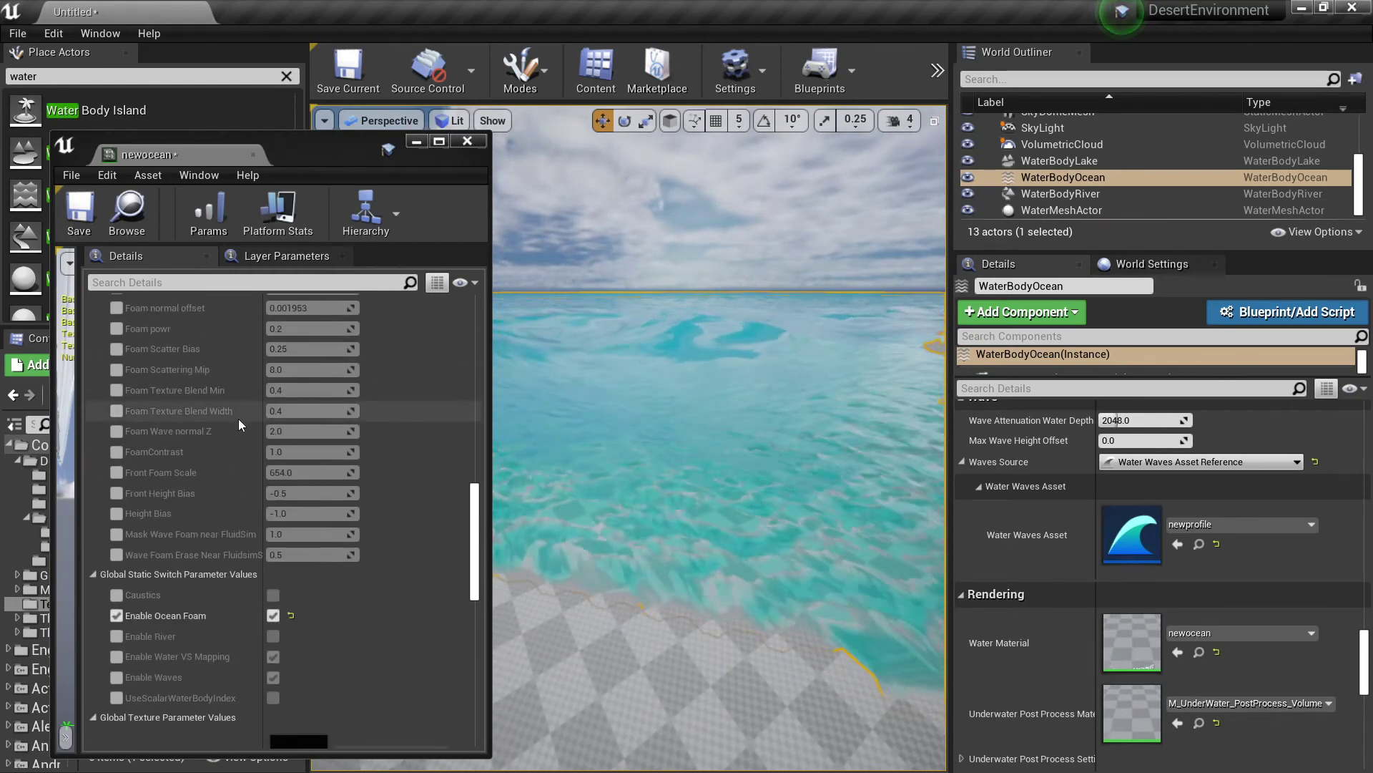
pyautogui.click(116, 596)
pyautogui.click(273, 596)
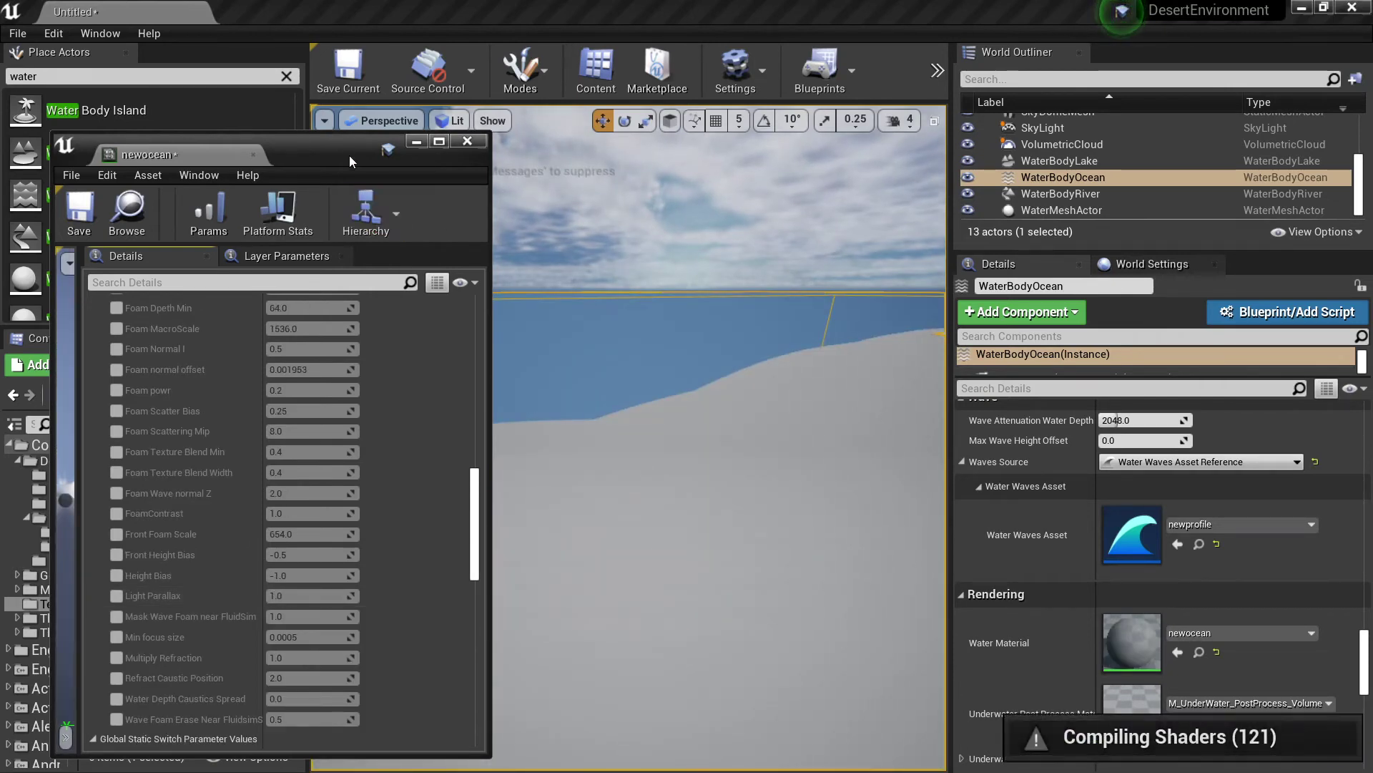
pyautogui.moveTo(347, 151); pyautogui.dragTo(324, 108)
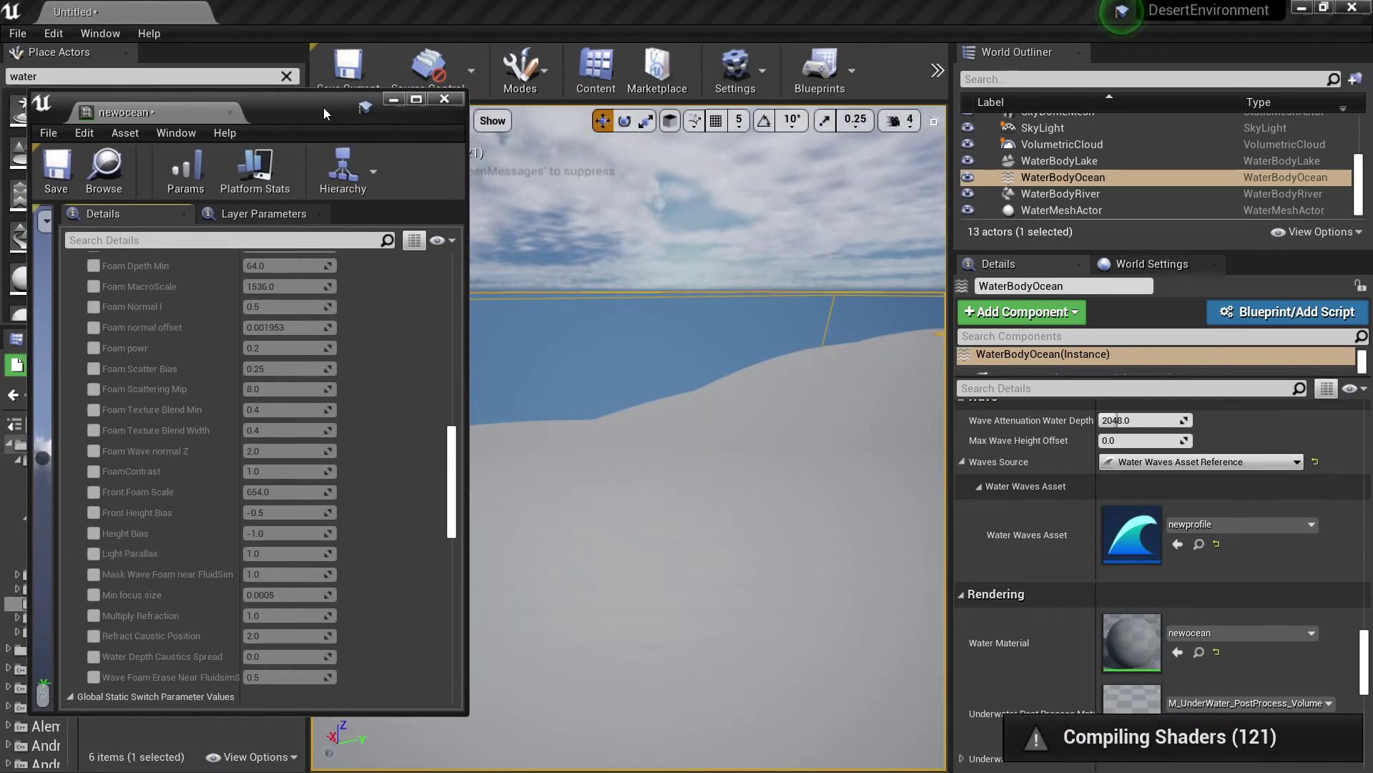
# Step: Examine the ocean during shader compilation and review newocean's parameters from the caustics scalars and static switches to Water Shading
pyautogui.moveTo(452, 475)
pyautogui.mouseDown()
pyautogui.moveTo(447, 630)
pyautogui.moveTo(452, 515)
pyautogui.mouseUp()
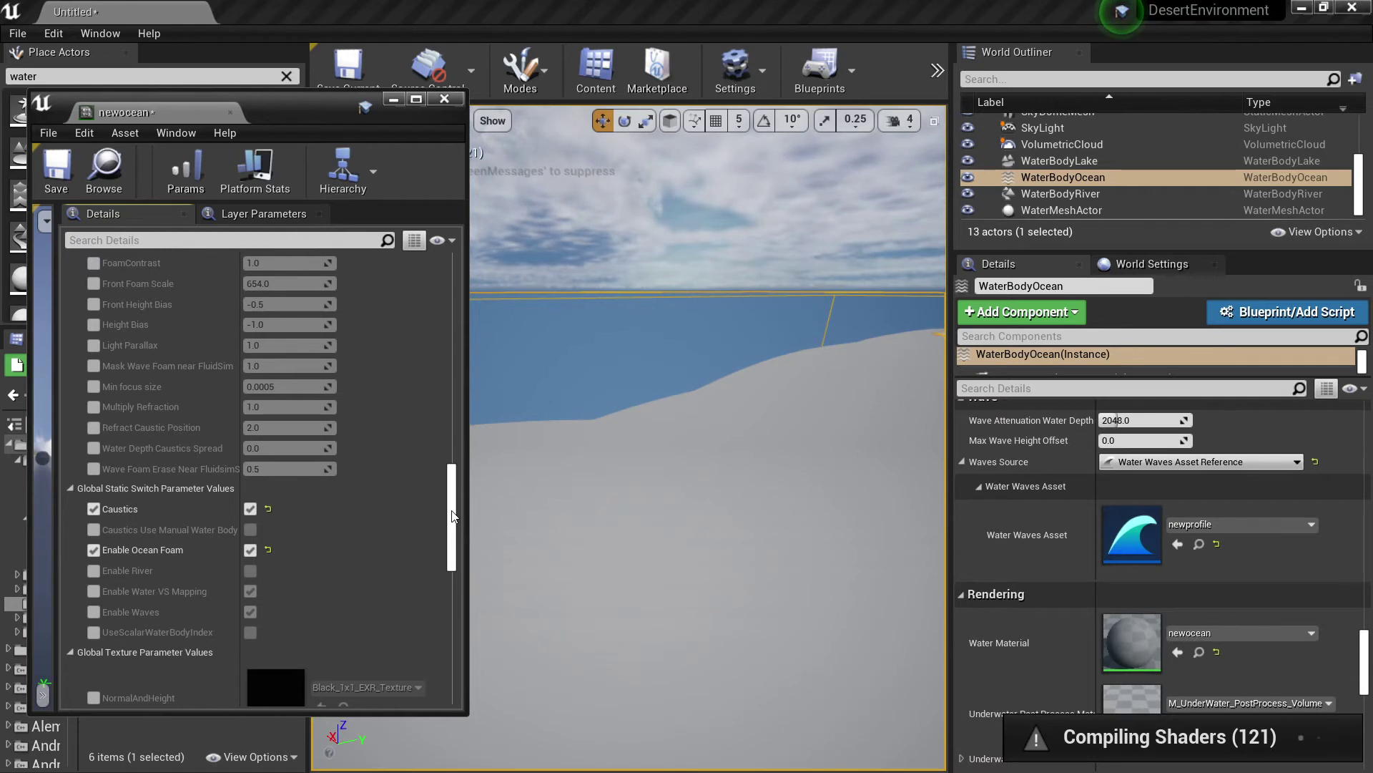
pyautogui.moveTo(847, 364); pyautogui.dragTo(794, 326, button='right')
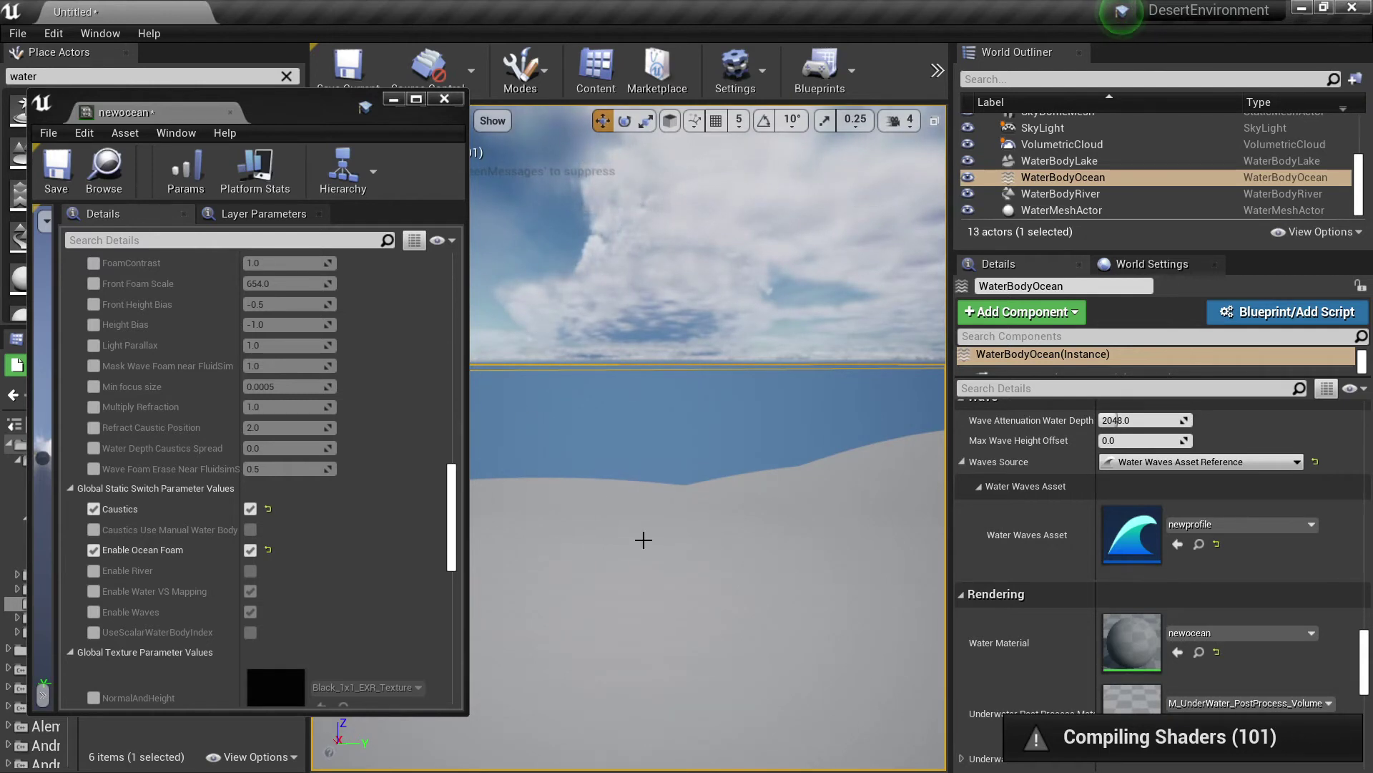
pyautogui.moveTo(704, 528); pyautogui.dragTo(651, 481, button='right')
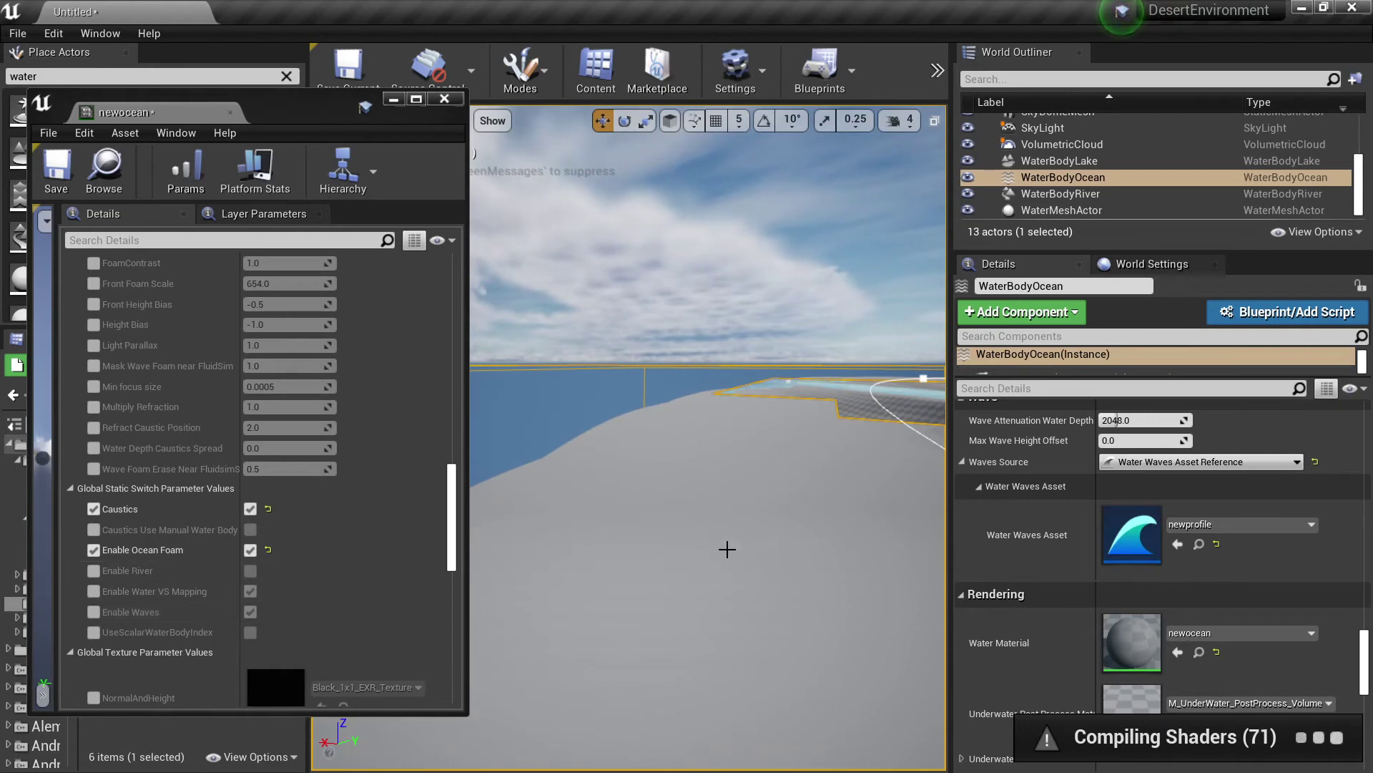
pyautogui.moveTo(727, 551); pyautogui.dragTo(741, 548, button='right')
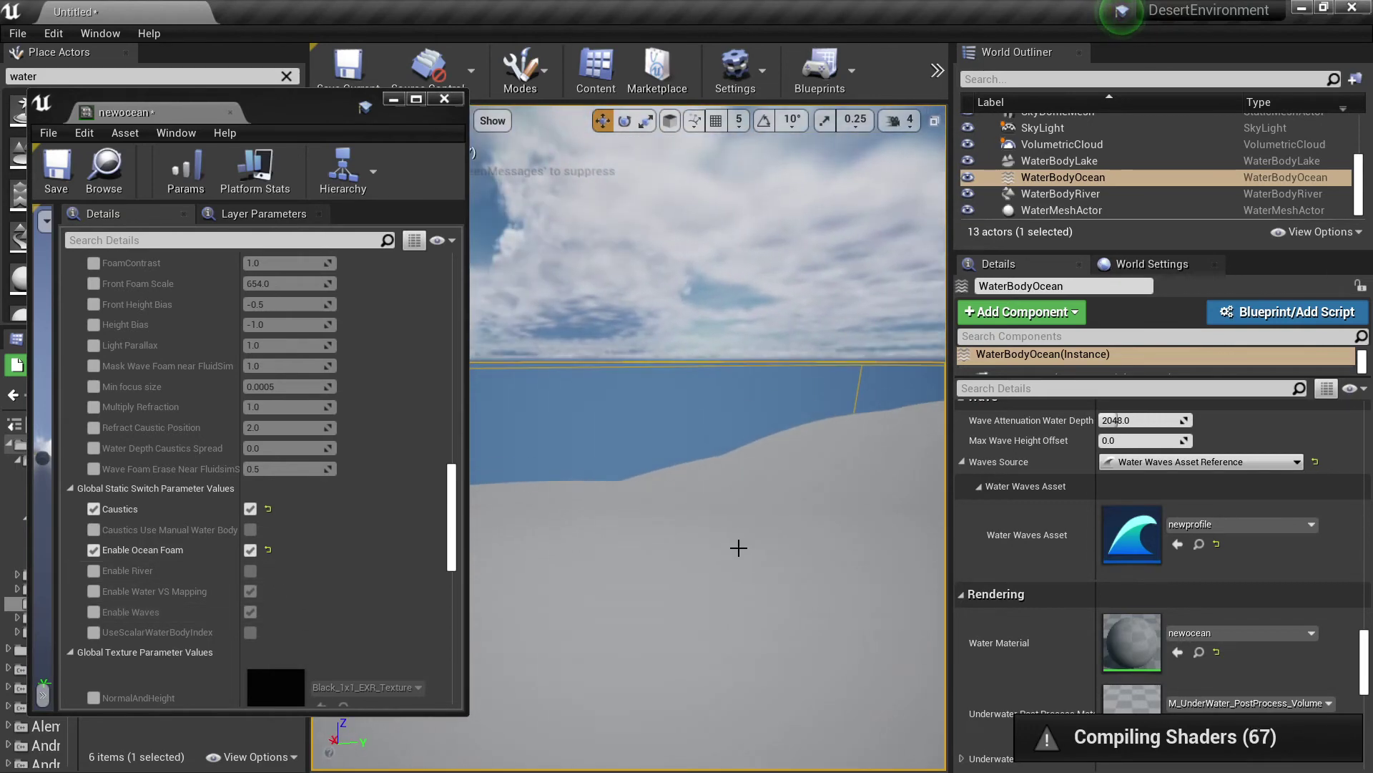
pyautogui.scroll(-2, 332, 482)
pyautogui.scroll(3, 332, 482)
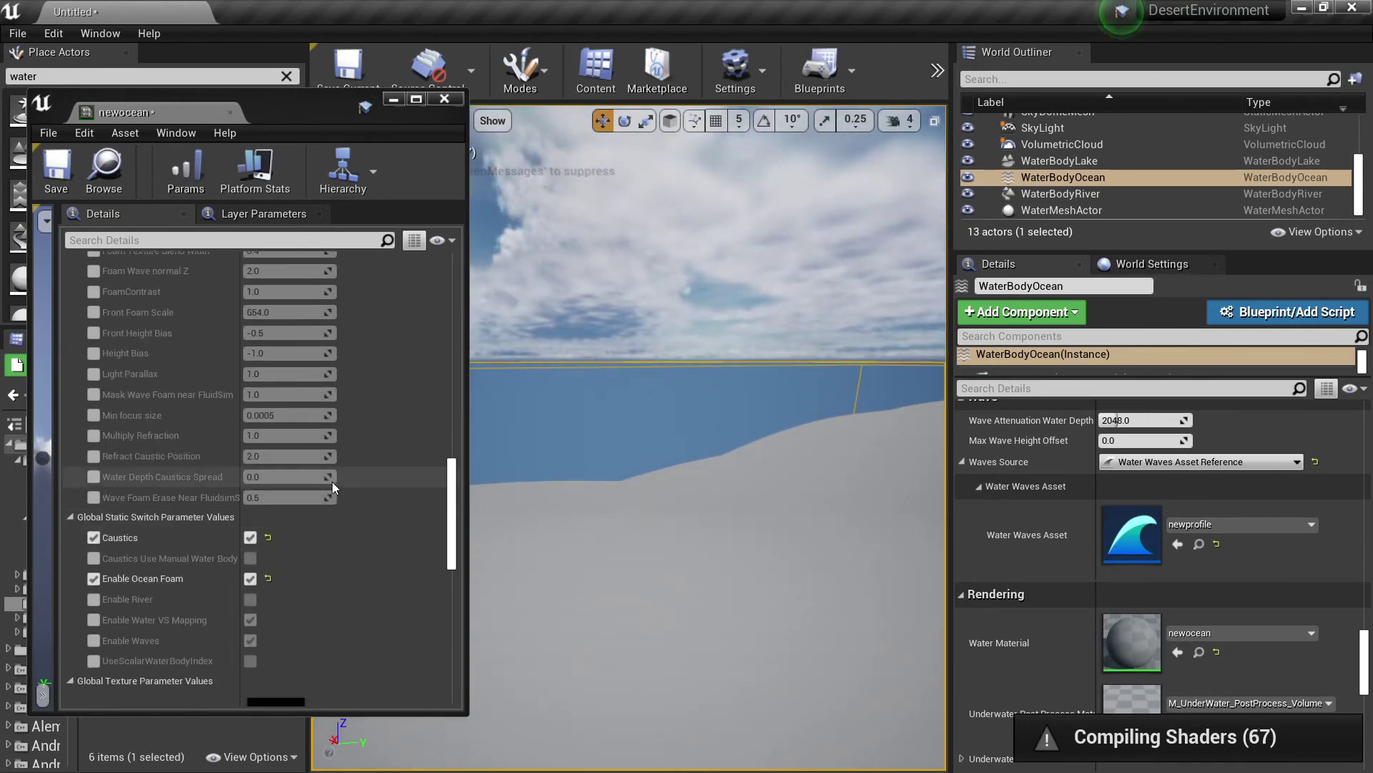
pyautogui.scroll(-6, 332, 483)
pyautogui.scroll(4, 332, 482)
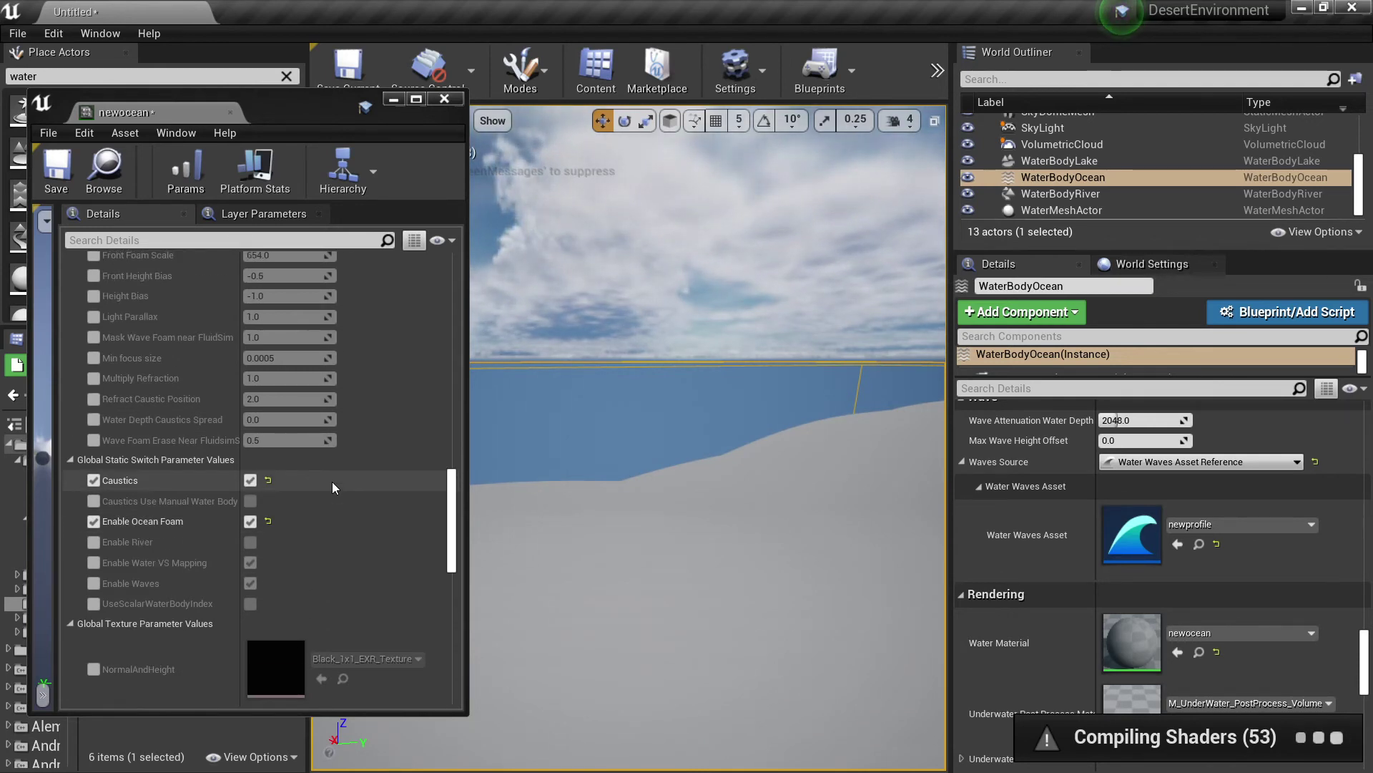
pyautogui.scroll(-6, 332, 482)
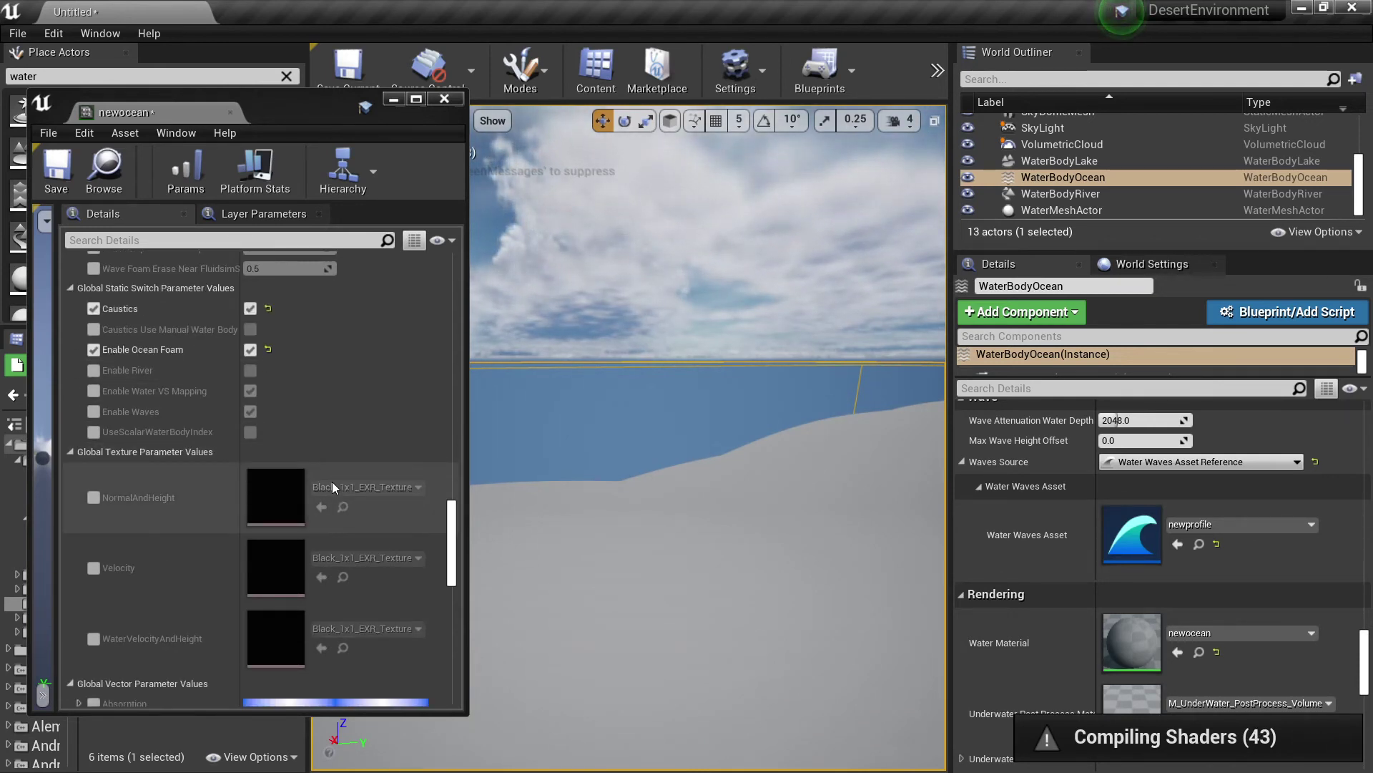
pyautogui.scroll(-7, 332, 485)
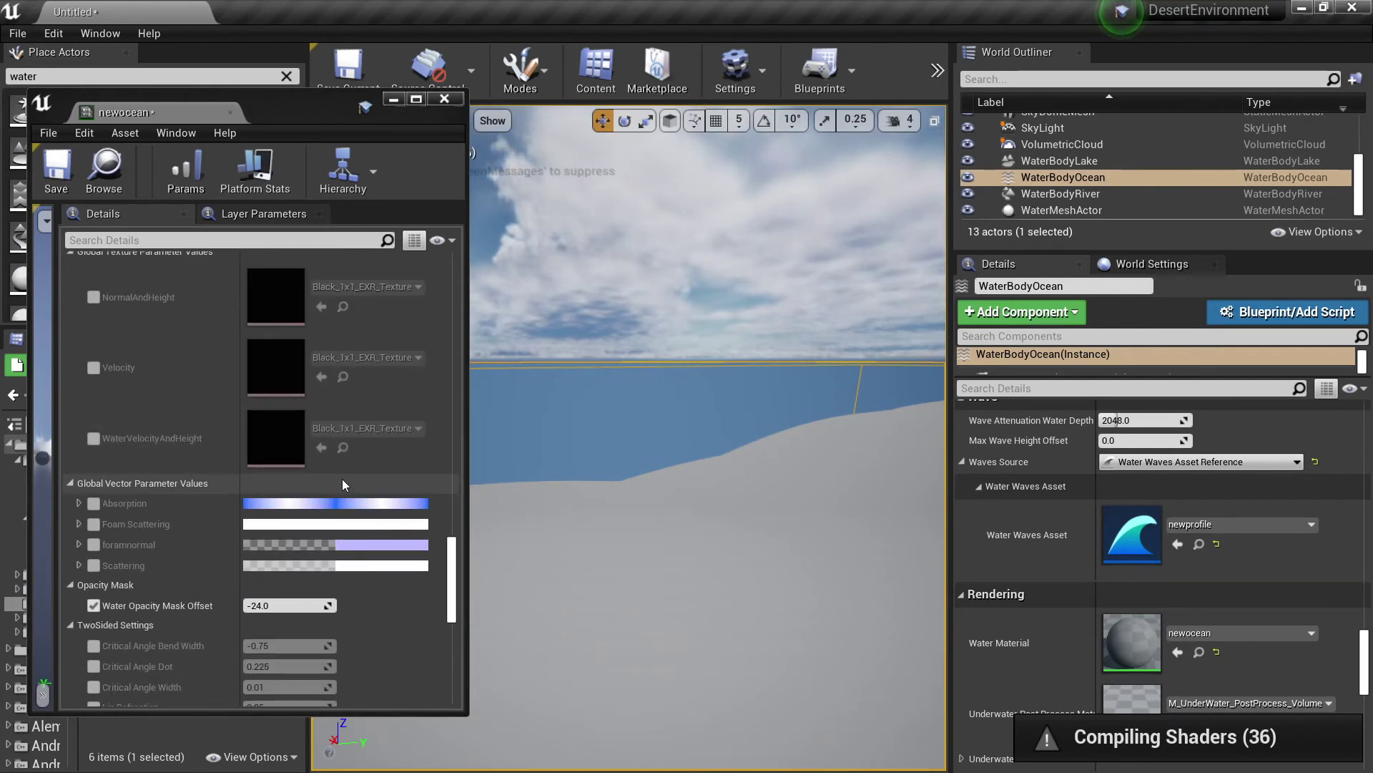
pyautogui.scroll(-7, 343, 477)
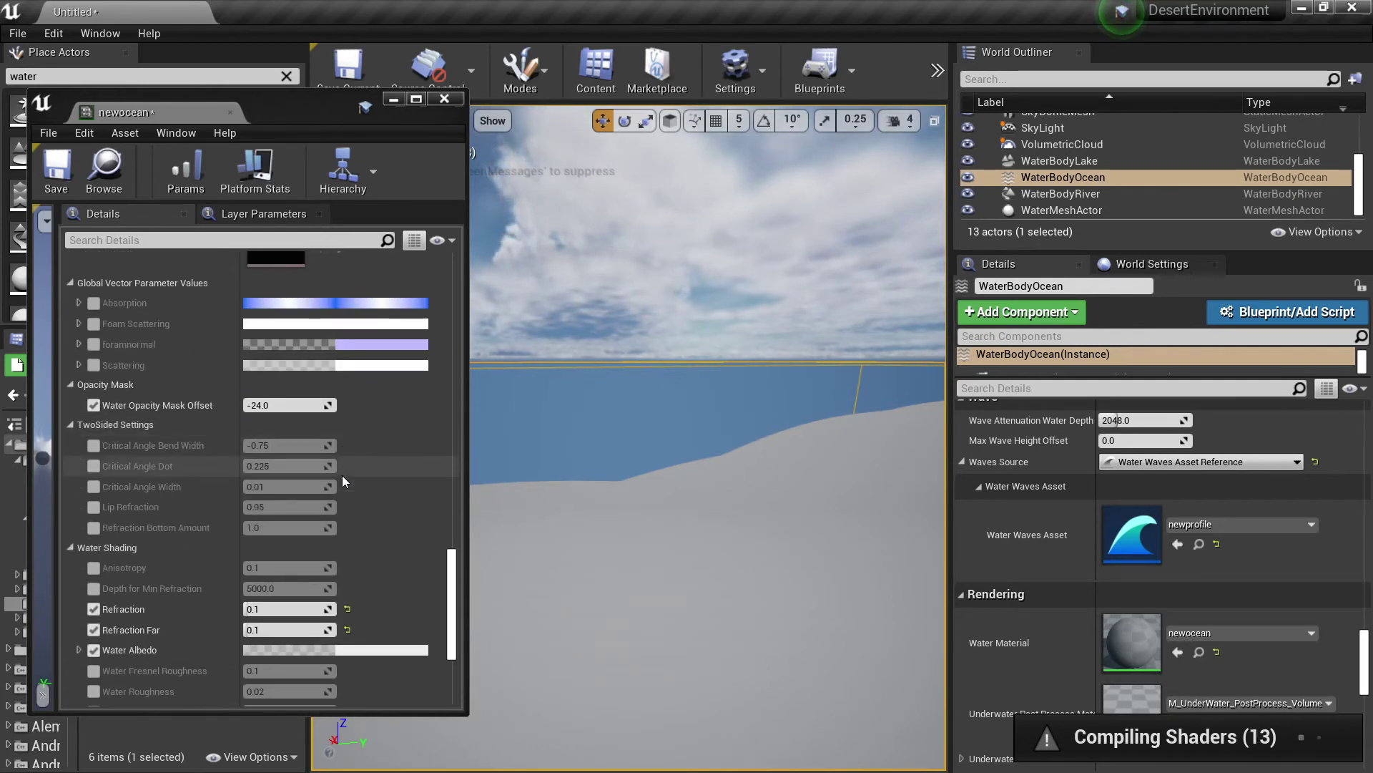
# Step: Turn newocean's Caustics static switch off and back on to compare the ocean surface with and without it
pyautogui.scroll(9, 341, 475)
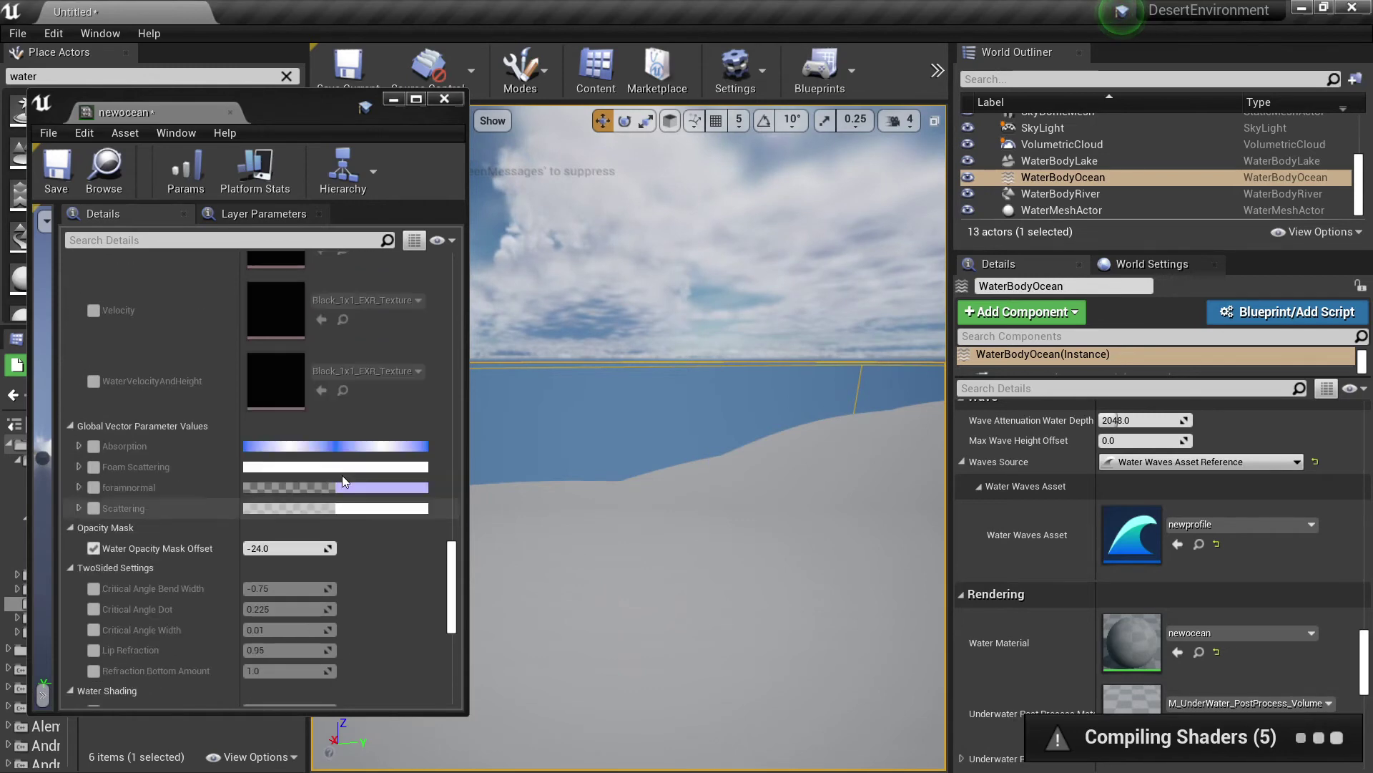
pyautogui.moveTo(557, 482); pyautogui.dragTo(527, 490, button='right')
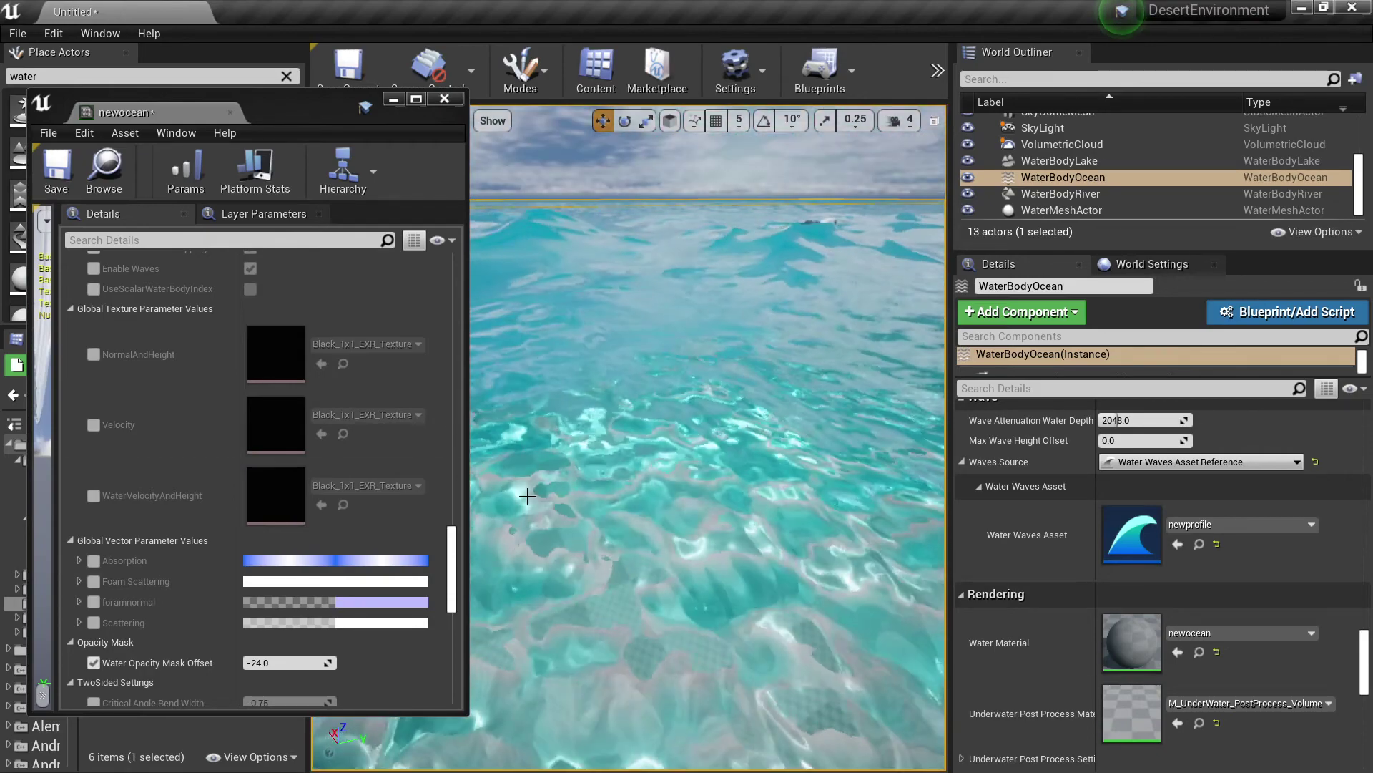
pyautogui.scroll(5, 322, 486)
pyautogui.click(251, 479)
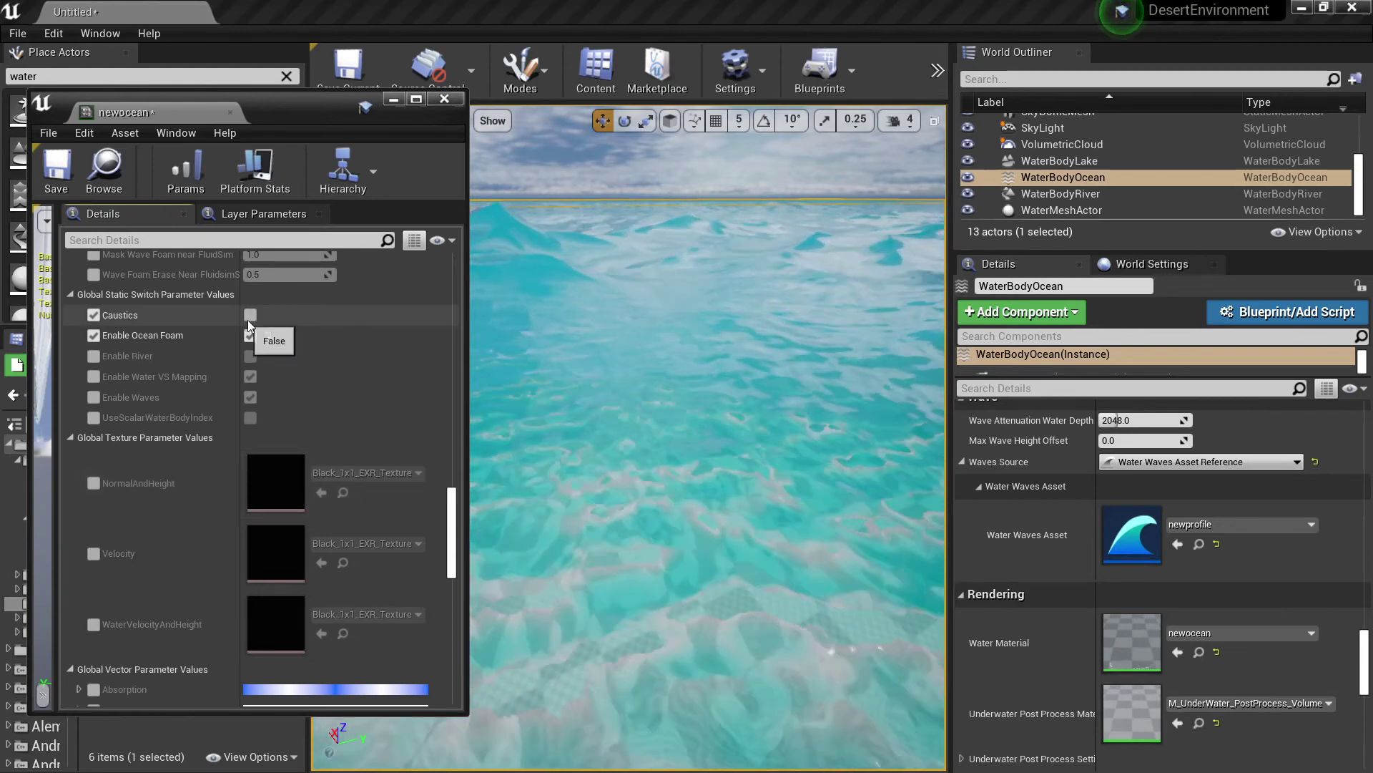
pyautogui.click(250, 315)
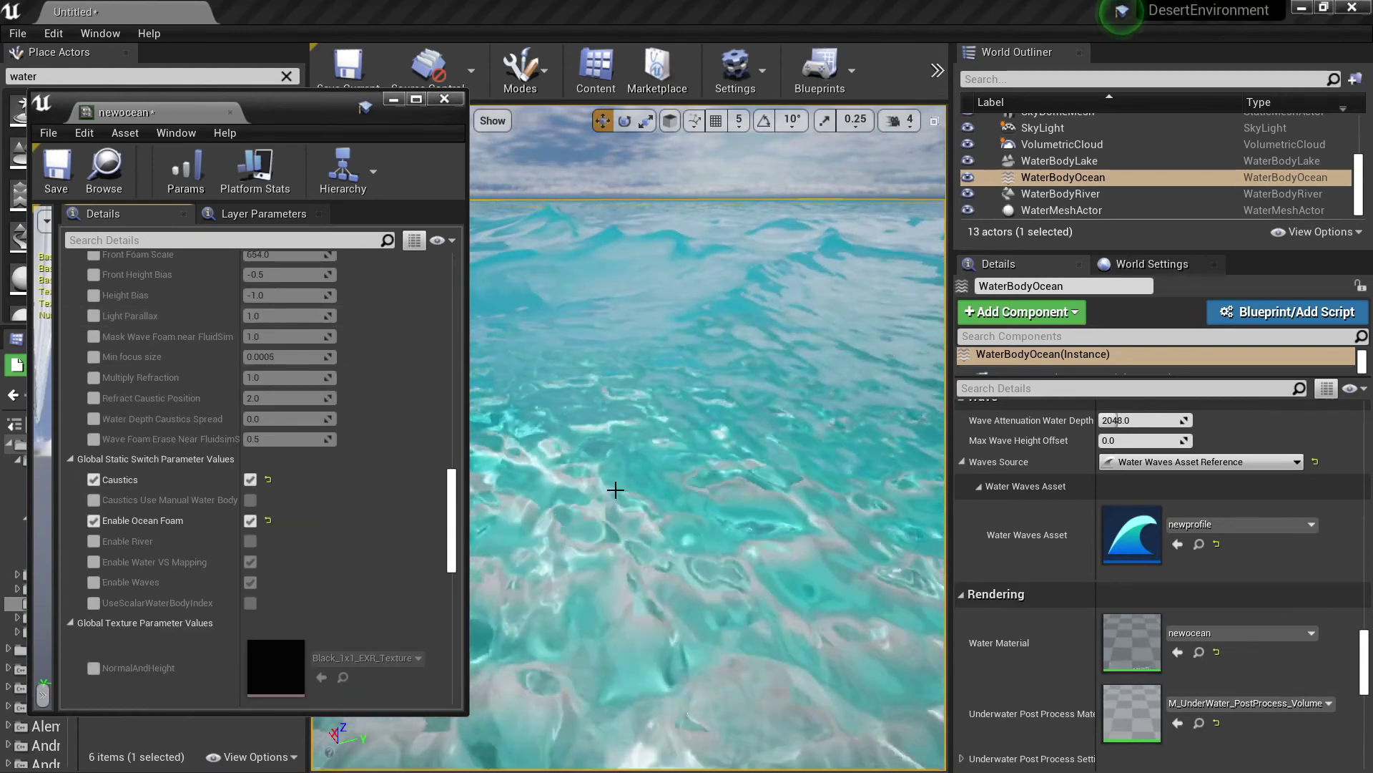
pyautogui.moveTo(677, 500); pyautogui.dragTo(700, 385, button='right')
# Step: Reset the near detail-normal settings to Default Near Normal Strength 0.25 and Default Near Water Scale 512, and check the ocean near the shore
pyautogui.scroll(5, 289, 456)
pyautogui.scroll(10, 342, 465)
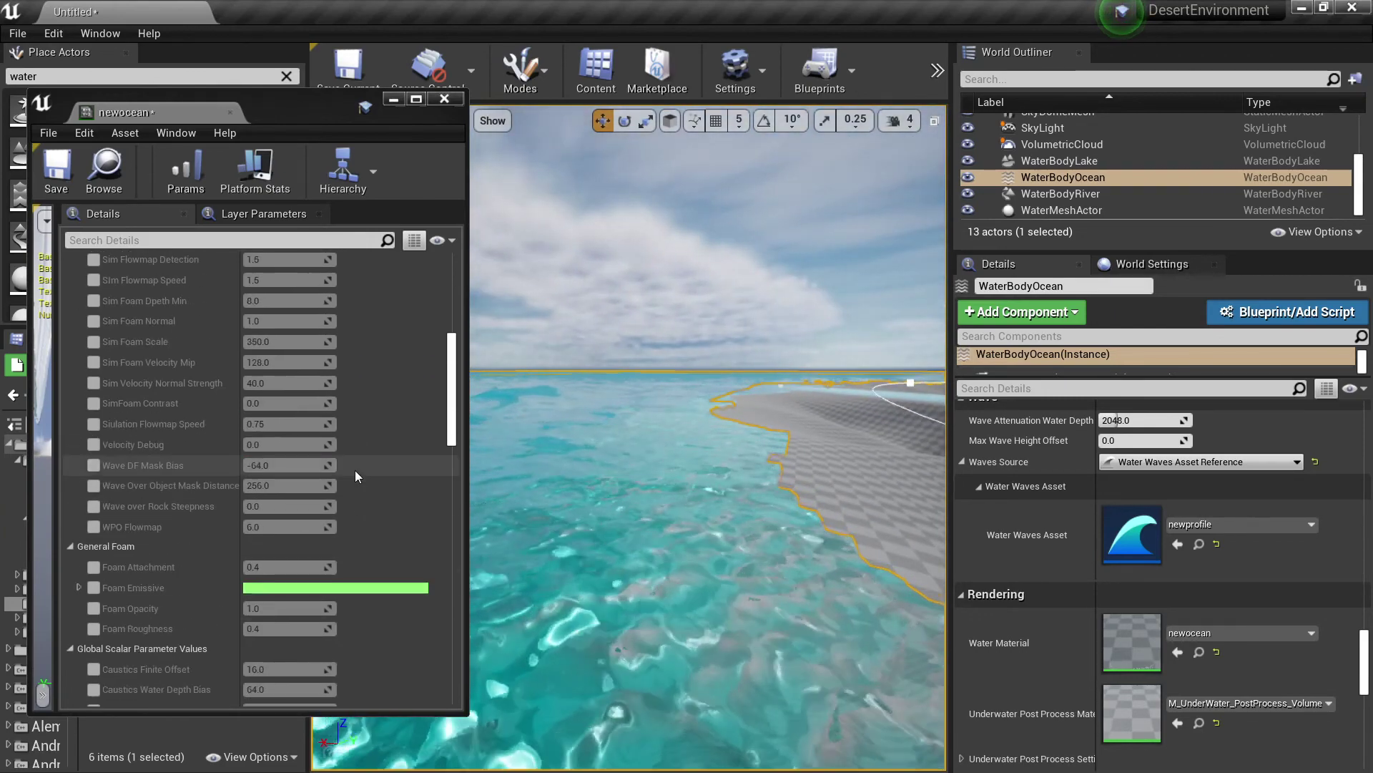
pyautogui.click(347, 388)
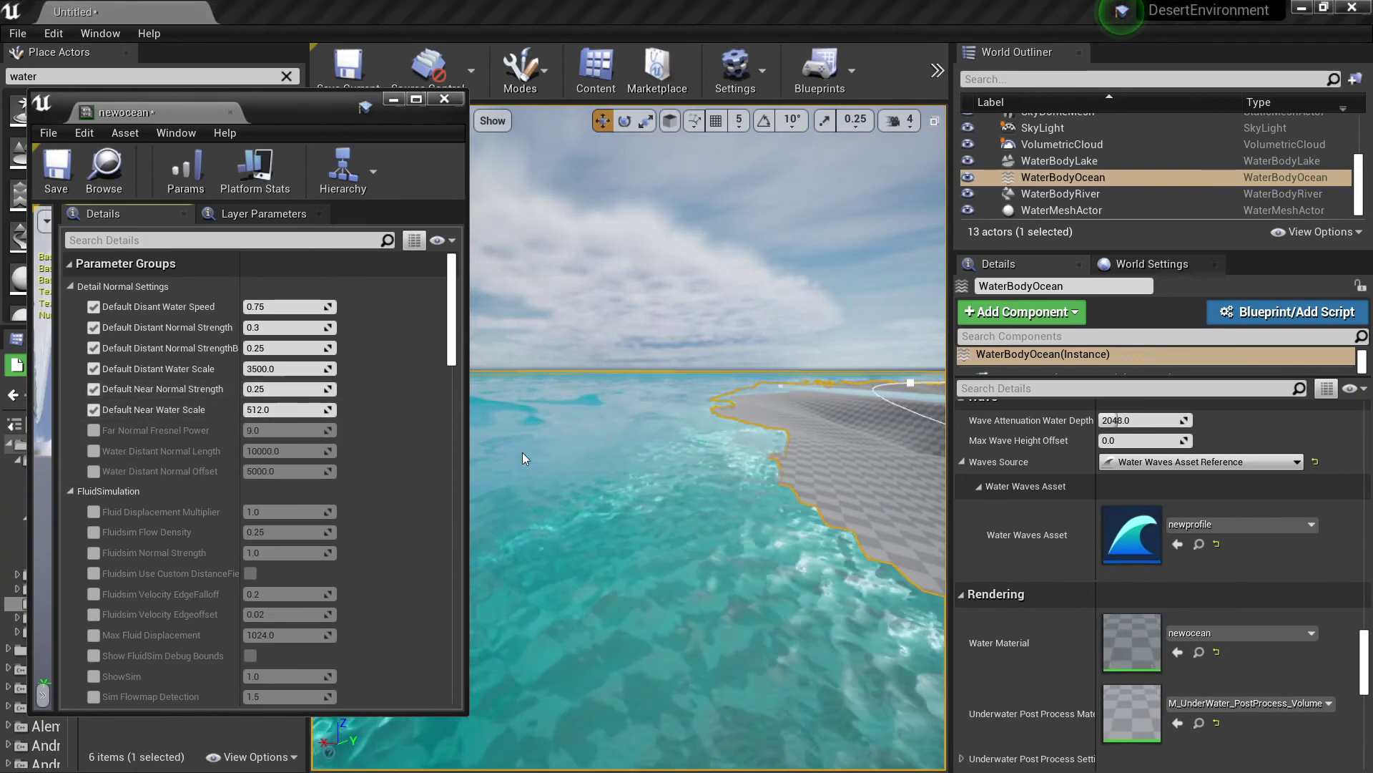
pyautogui.moveTo(523, 452); pyautogui.dragTo(683, 539, button='right')
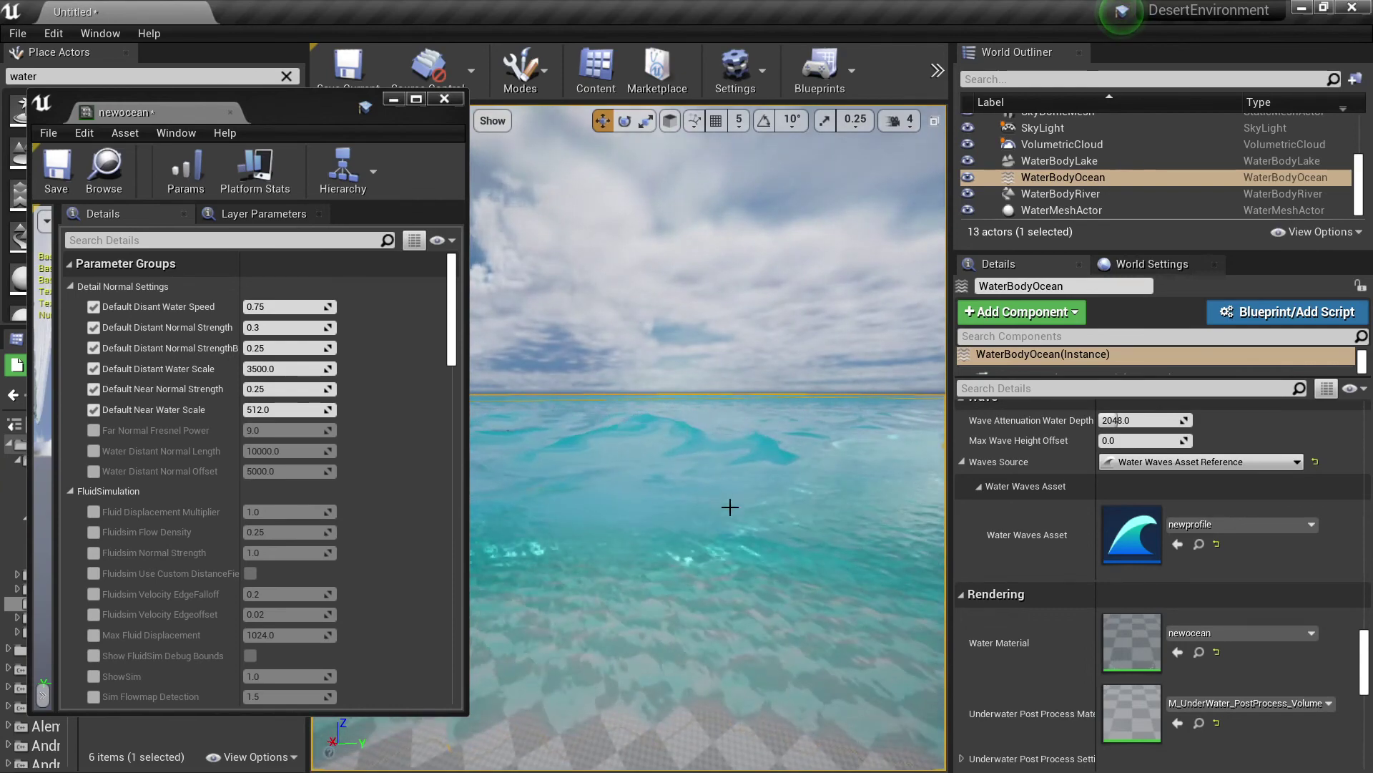
pyautogui.moveTo(585, 475); pyautogui.dragTo(701, 494, button='right')
# Step: Enable the Foam Emissive override under General Foam and set its color to orange
pyautogui.scroll(-8, 293, 528)
pyautogui.scroll(-7, 320, 530)
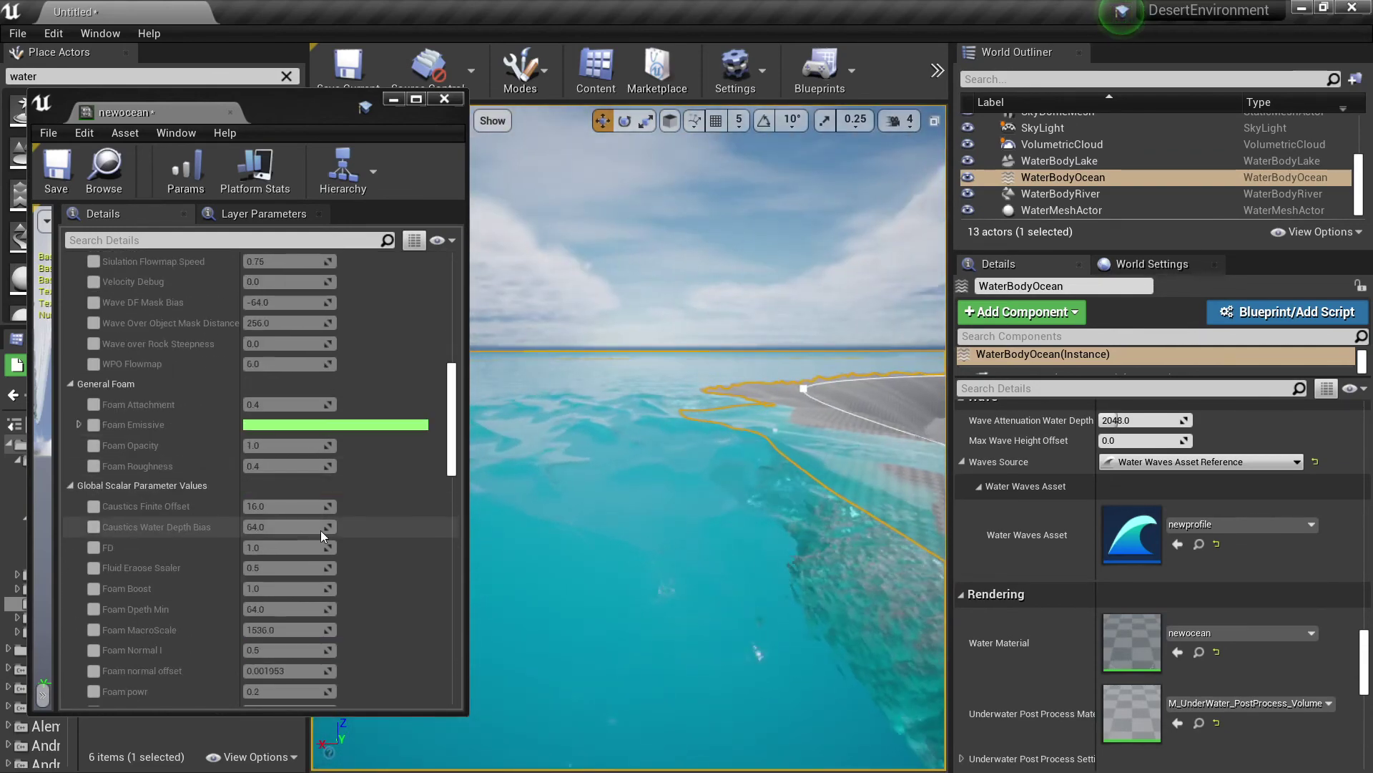
pyautogui.click(93, 424)
pyautogui.click(251, 424)
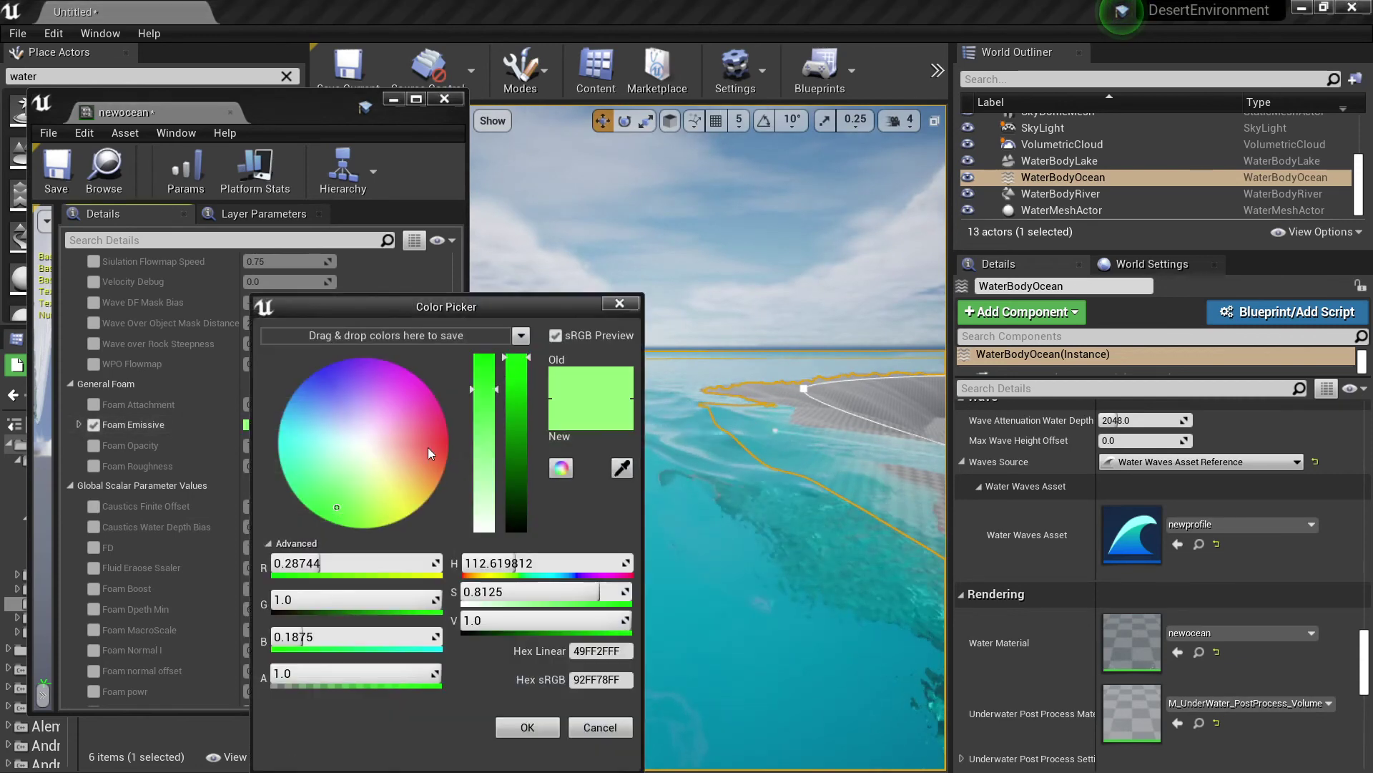
pyautogui.click(428, 448)
pyautogui.click(527, 726)
# Step: Enable the Absorption, Foam Scattering, foramnormal and Scattering overrides in the Global Vector Parameter Values
pyautogui.scroll(-5, 264, 525)
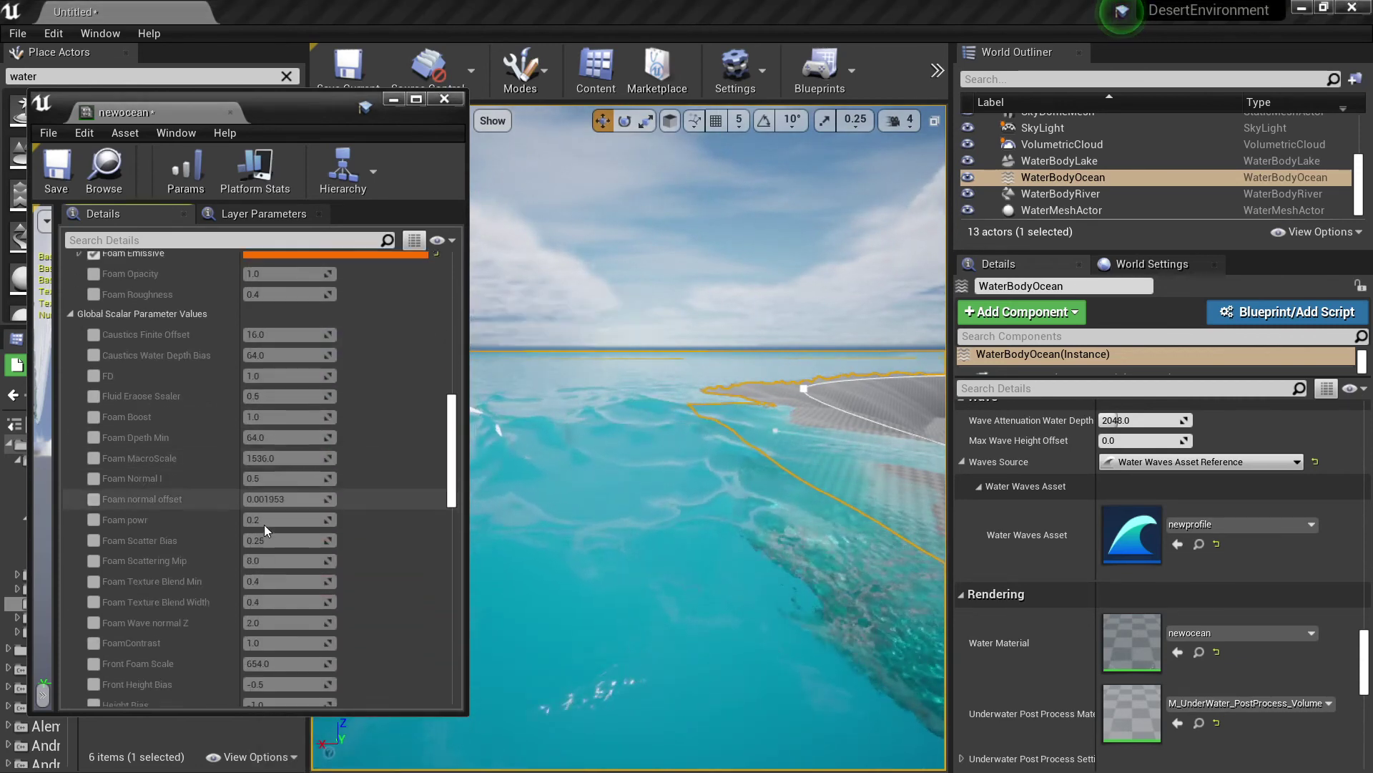
pyautogui.scroll(-15, 264, 525)
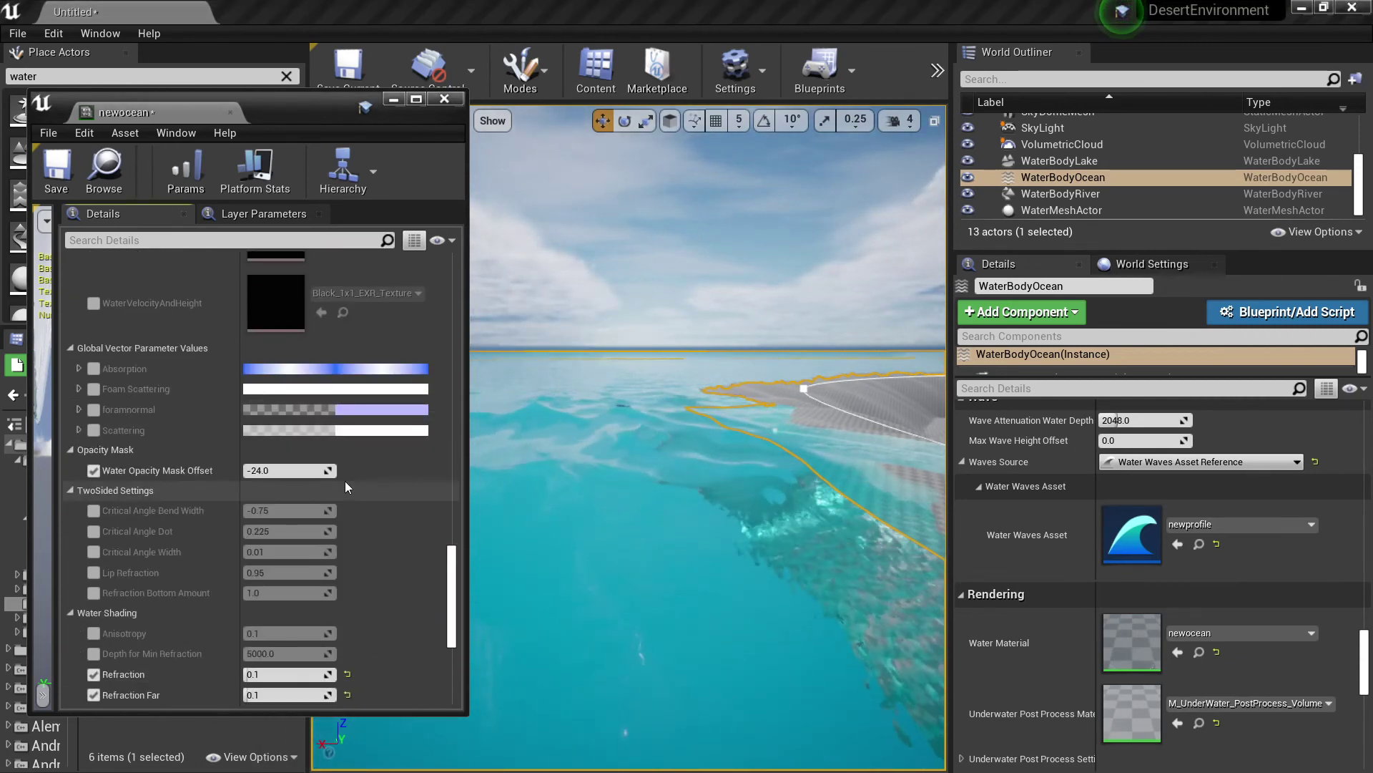
pyautogui.click(93, 368)
pyautogui.click(93, 388)
pyautogui.click(93, 409)
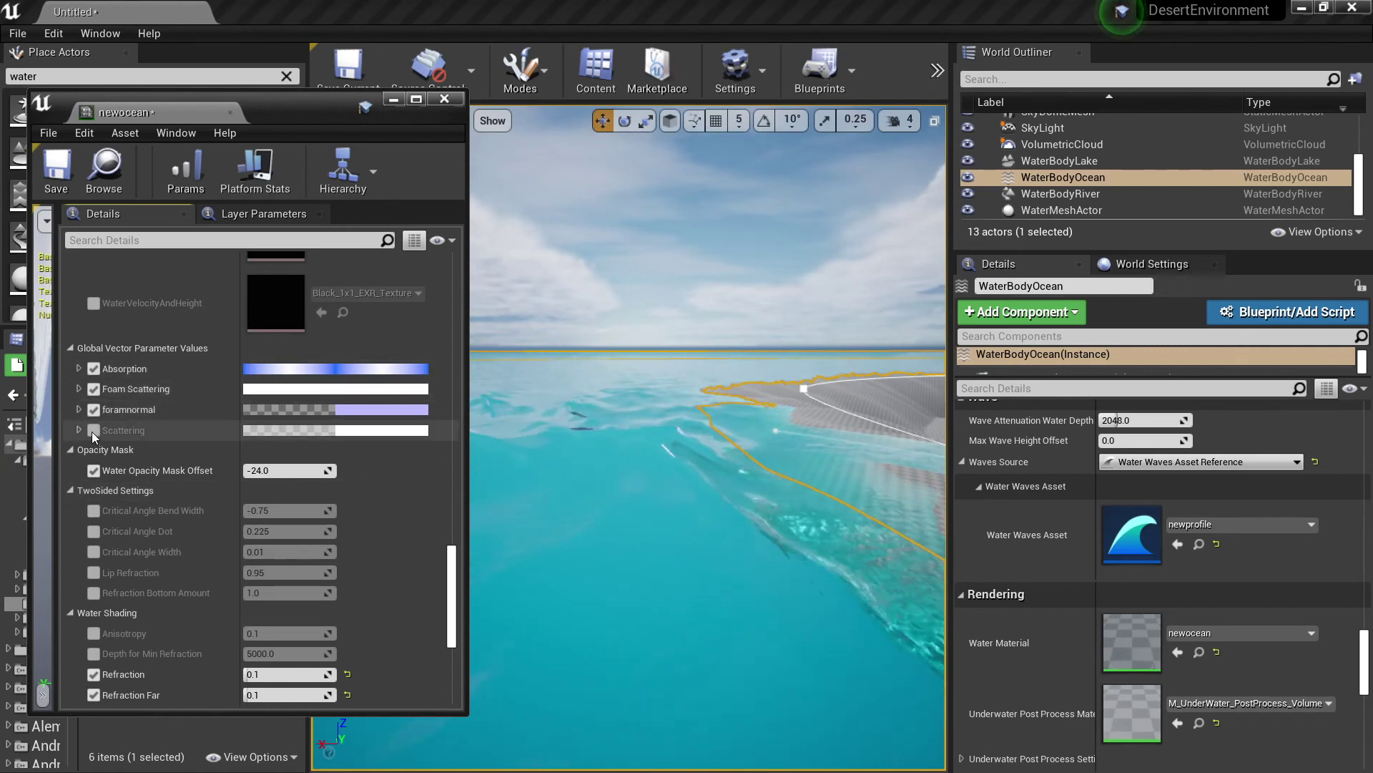
pyautogui.click(93, 430)
# Step: Set the Absorption color to yellow-green, about R 282, G 350, B 0.44, and view the water along the shore
pyautogui.click(290, 368)
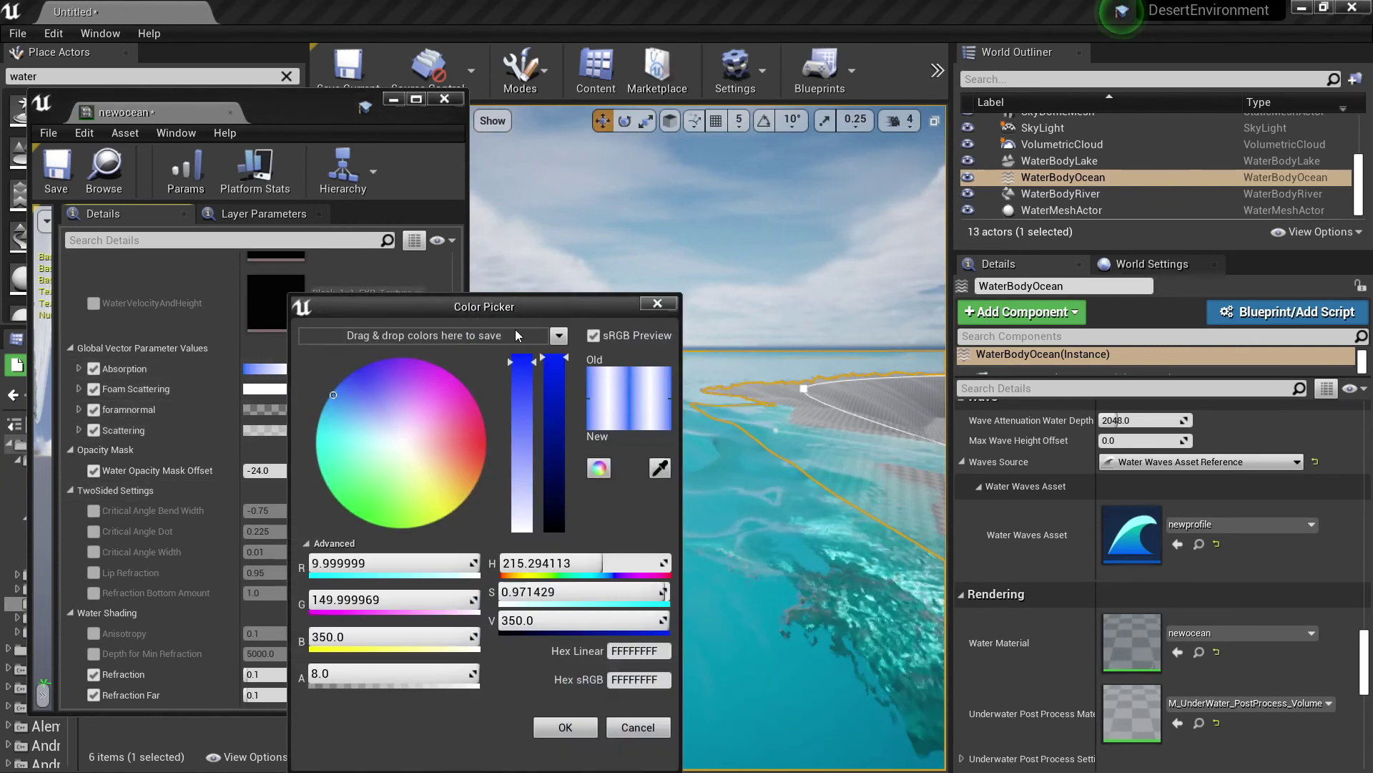
pyautogui.moveTo(501, 297); pyautogui.dragTo(375, 297)
pyautogui.click(366, 435)
pyautogui.click(304, 510)
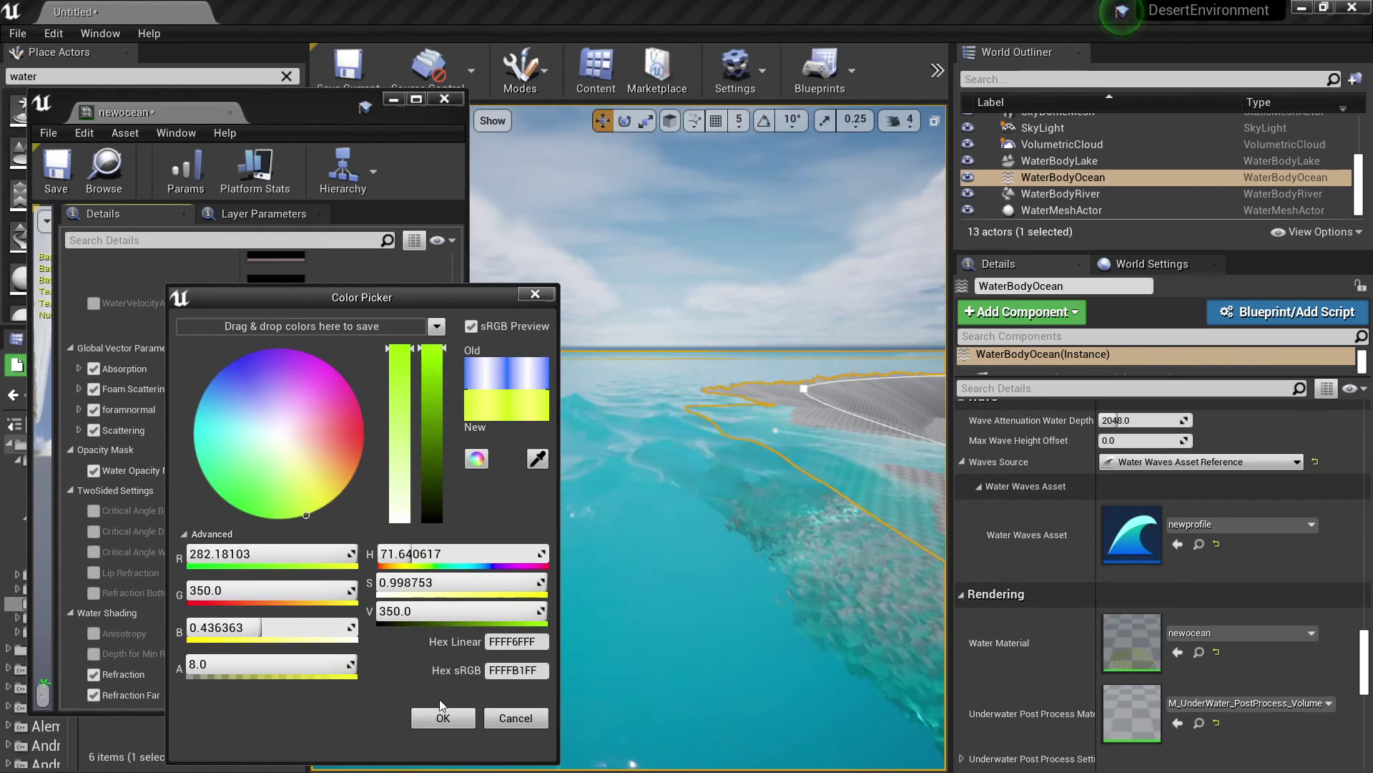
pyautogui.click(443, 718)
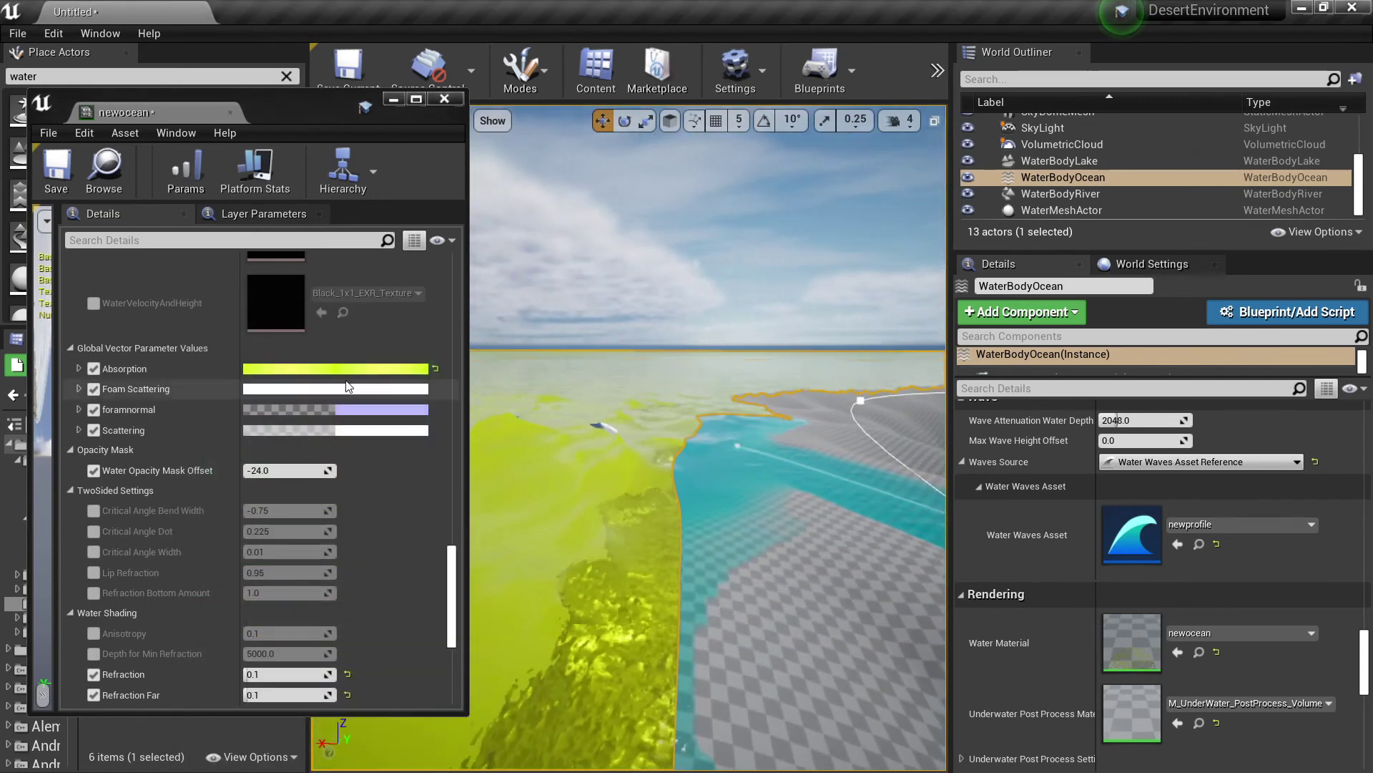
pyautogui.moveTo(615, 429)
pyautogui.mouseDown(button='right')
pyautogui.moveTo(543, 493)
pyautogui.moveTo(630, 487)
pyautogui.moveTo(601, 429)
pyautogui.moveTo(629, 429)
pyautogui.mouseUp(button='right')
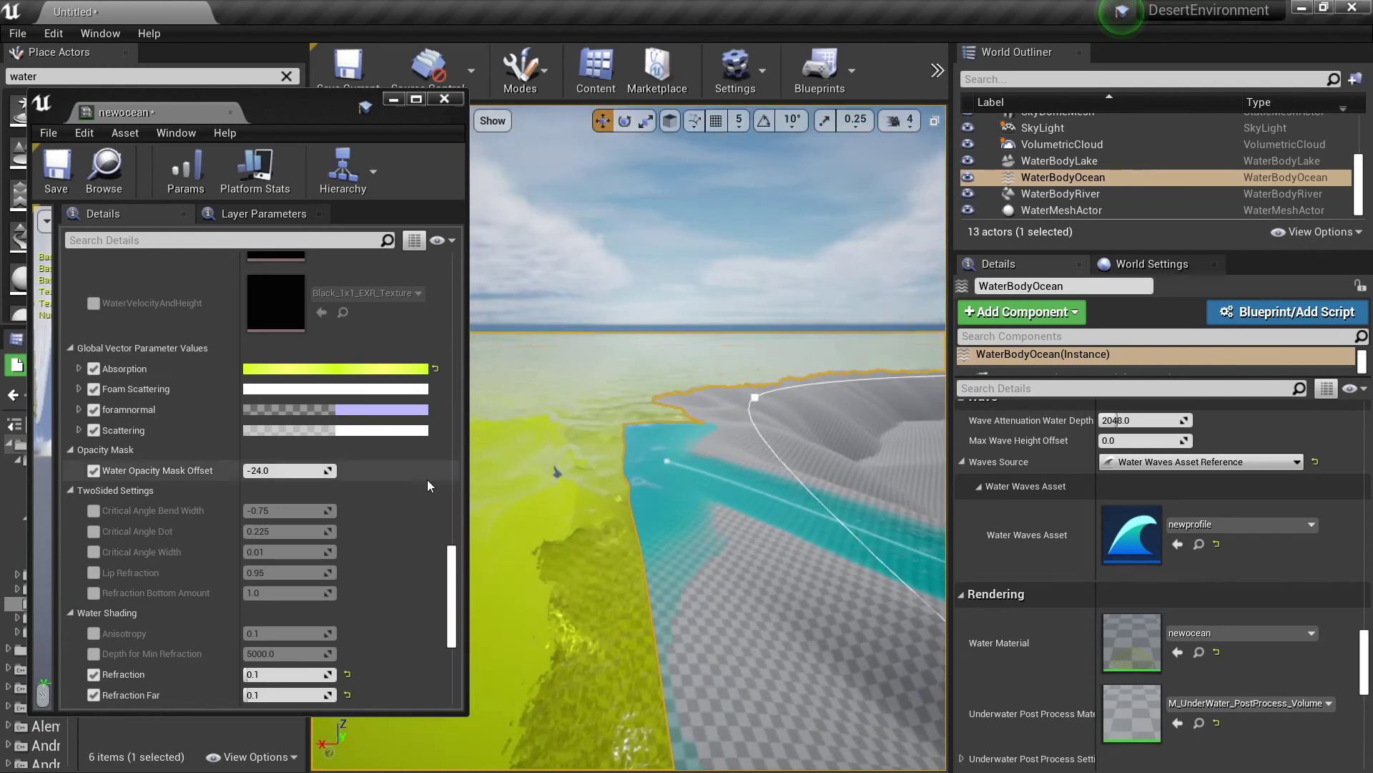
# Step: Review newocean's Water Shading and static switch parameters, and inspect WaterBodyRiver's lake and ocean transition materials
pyautogui.scroll(-6, 427, 479)
pyautogui.scroll(6, 423, 456)
pyautogui.scroll(-5, 342, 525)
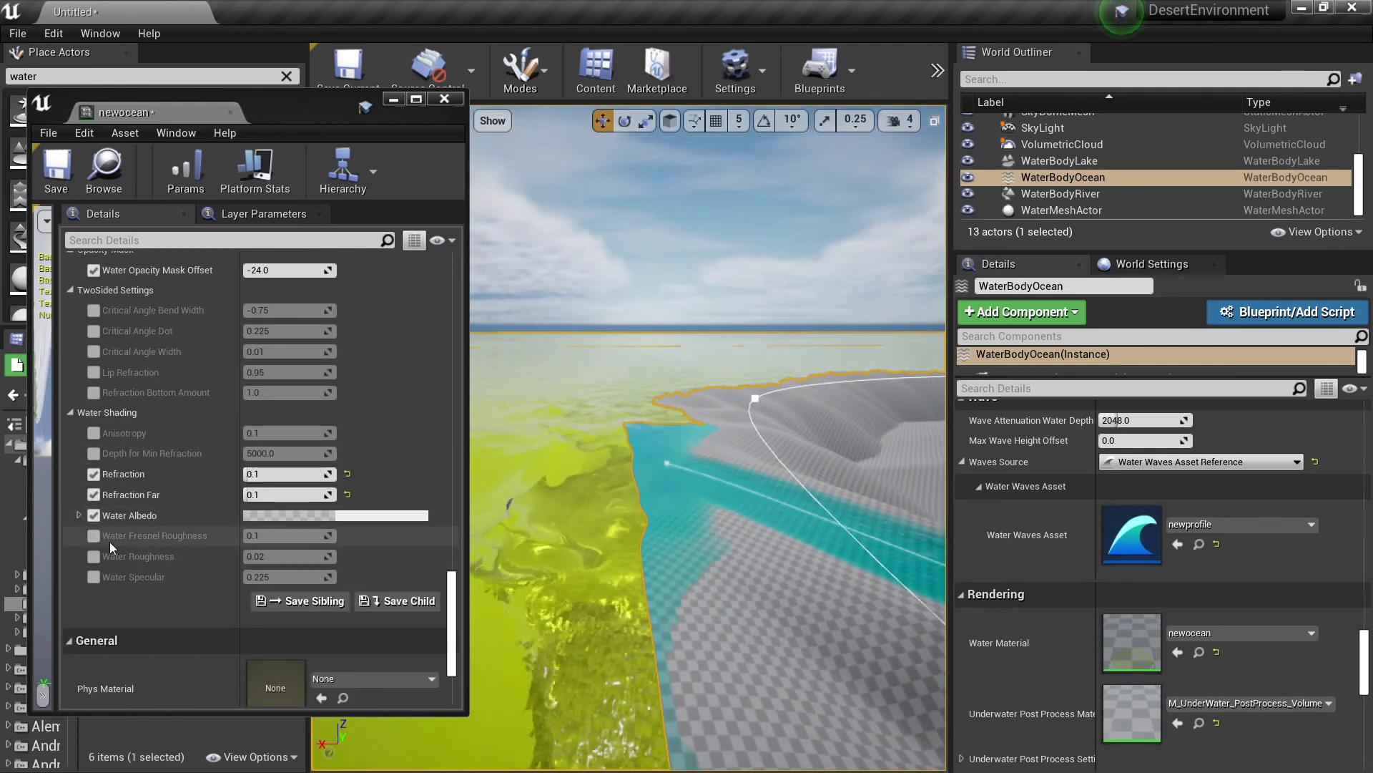
pyautogui.scroll(5, 153, 514)
pyautogui.scroll(7, 162, 510)
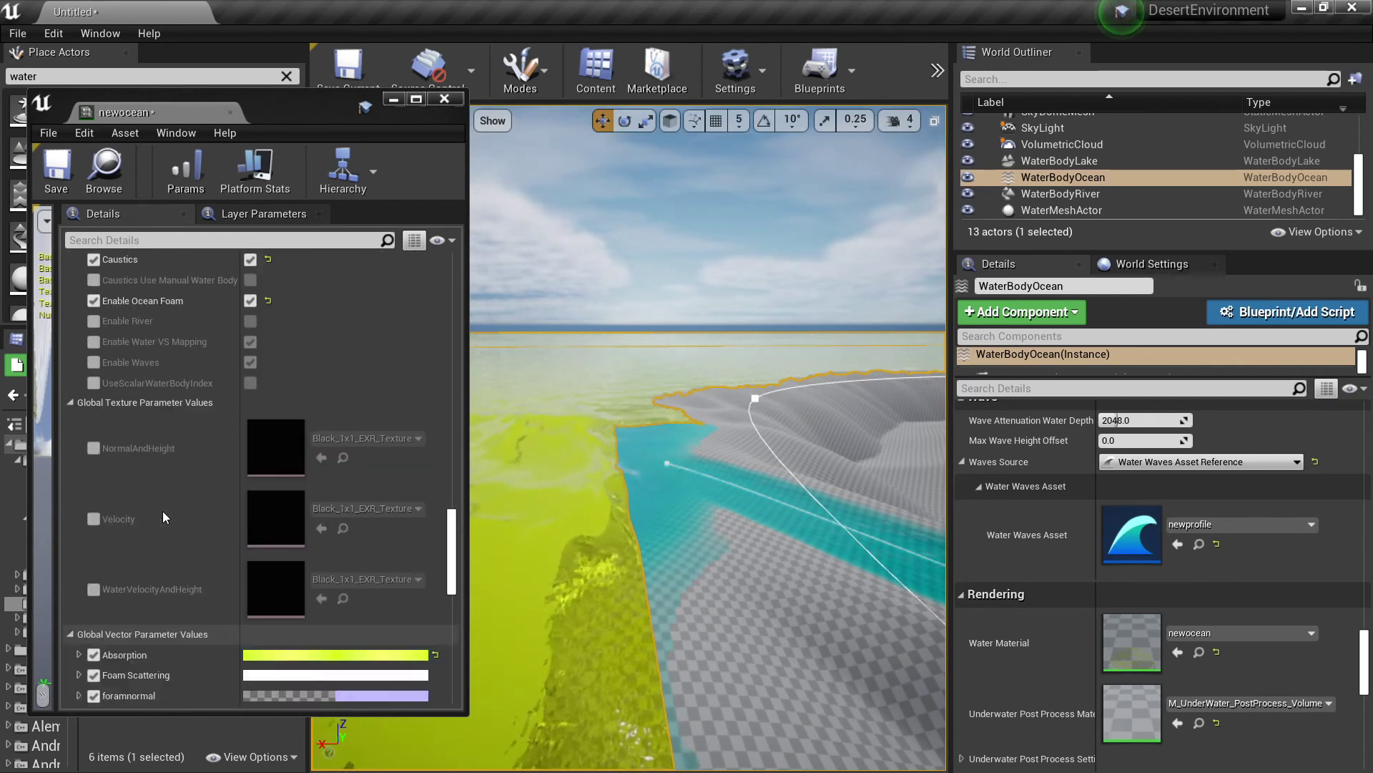
pyautogui.moveTo(678, 455)
pyautogui.mouseDown(button='right')
pyautogui.moveTo(672, 501)
pyautogui.moveTo(659, 454)
pyautogui.mouseUp(button='right')
pyautogui.click(680, 460)
pyautogui.scroll(3, 1154, 549)
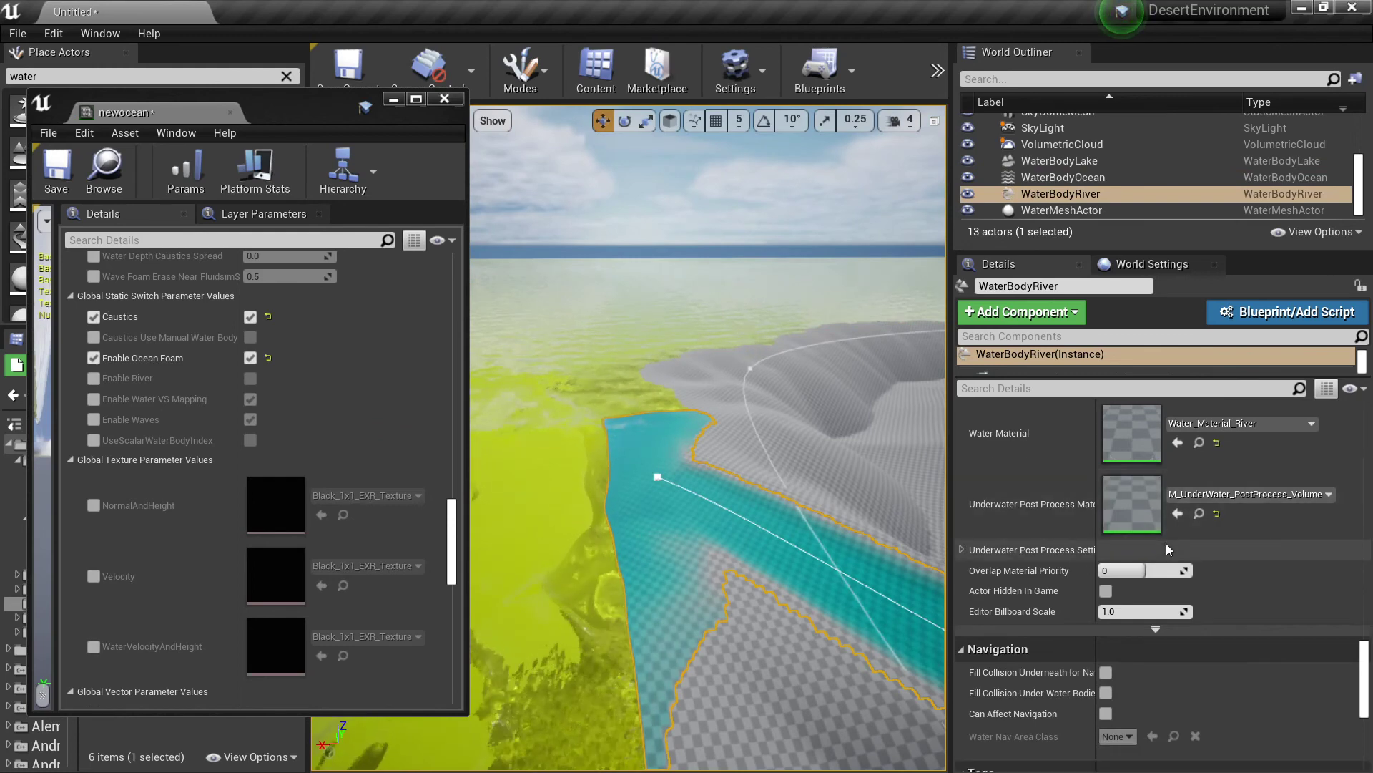
pyautogui.scroll(4, 243, 461)
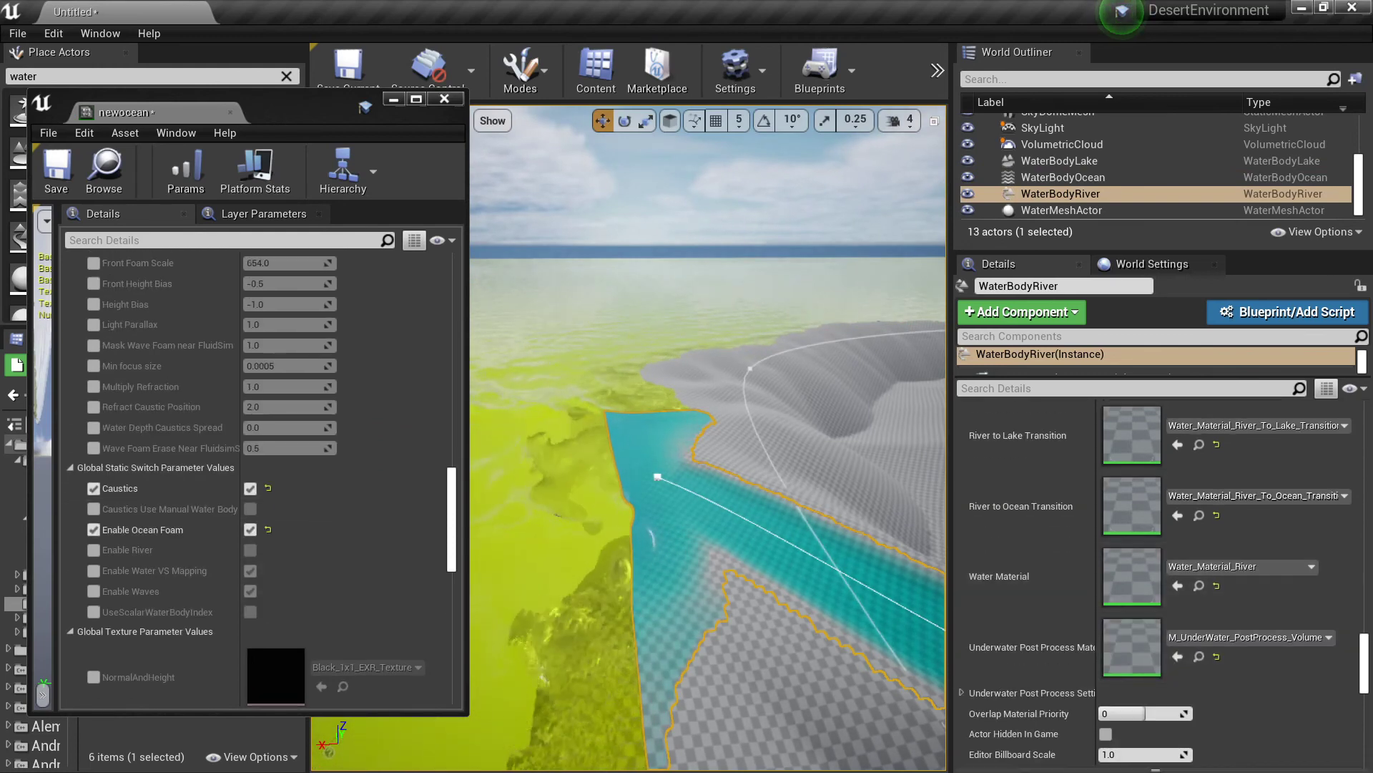
# Step: Reselect WaterBodyOcean and reset newocean's Foam Emissive color to its default
pyautogui.click(531, 460)
pyautogui.scroll(8, 271, 447)
pyautogui.scroll(10, 356, 506)
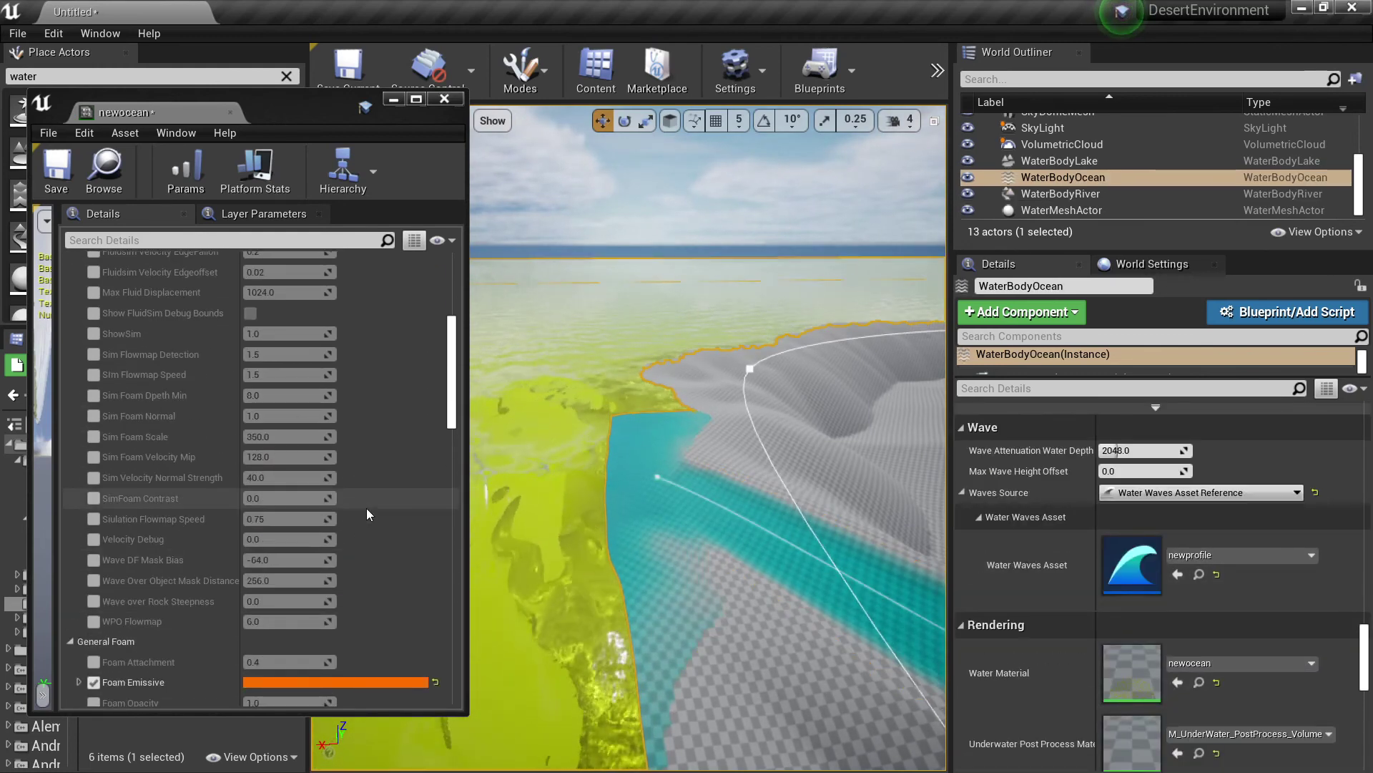
pyautogui.scroll(-3, 386, 558)
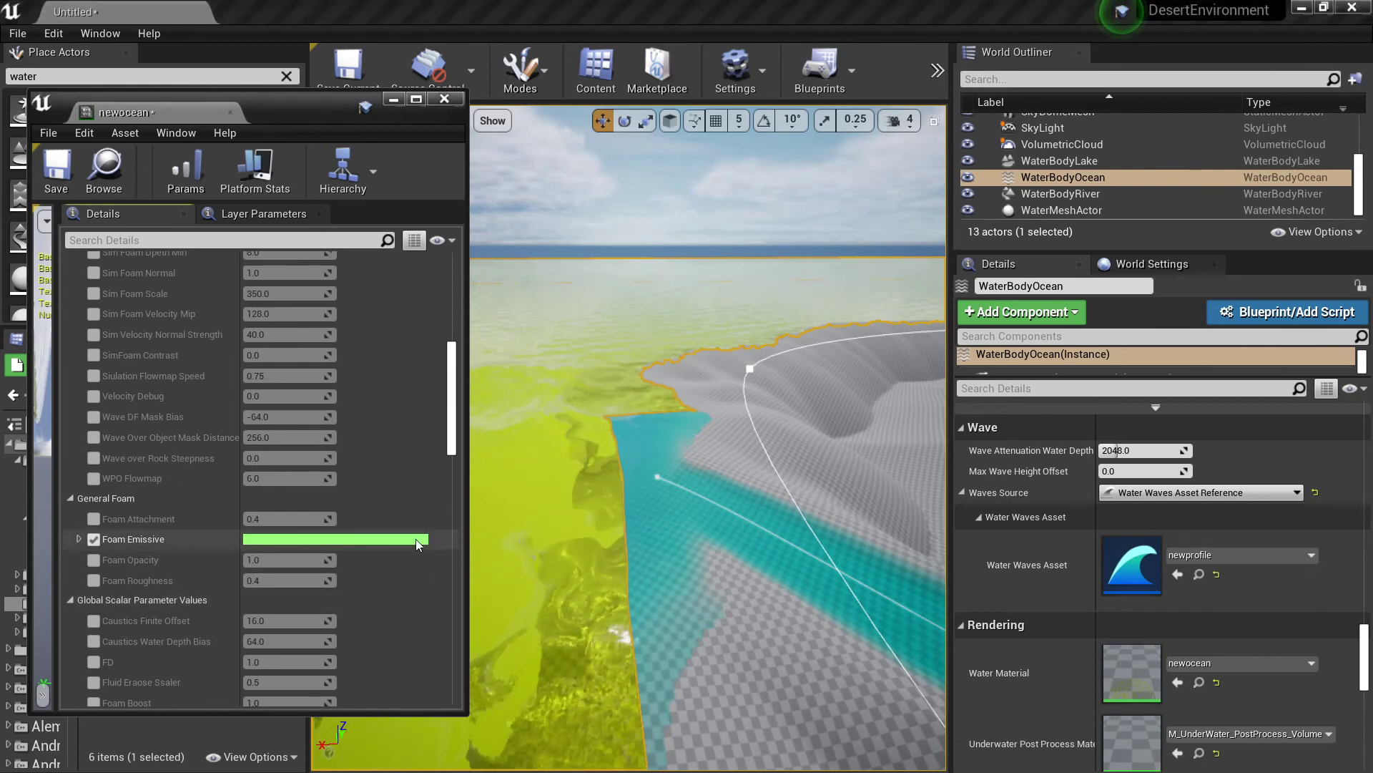
pyautogui.click(414, 538)
pyautogui.click(694, 726)
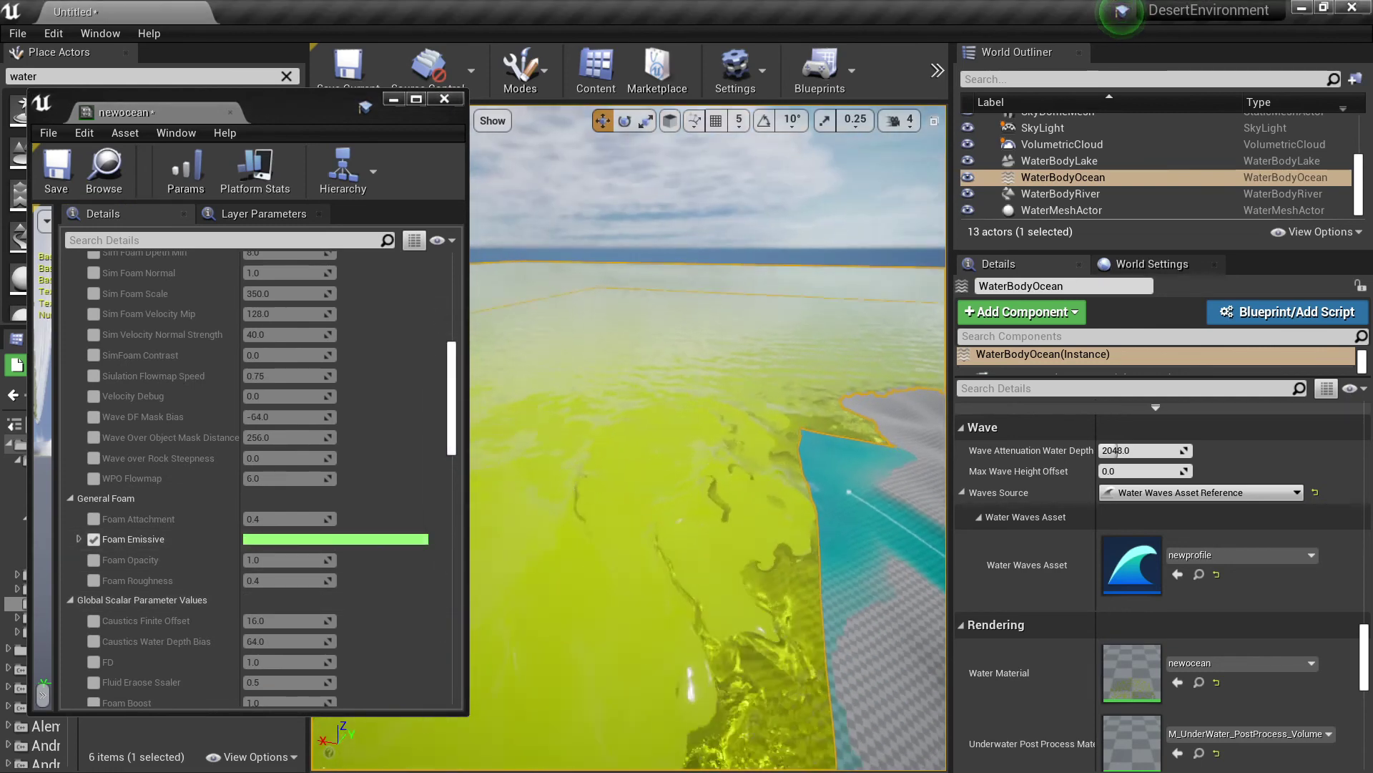
# Step: Reset the Absorption color to its default and recolor it magenta, about R 339, G 93, B 350
pyautogui.scroll(-3, 312, 491)
pyautogui.moveTo(454, 432); pyautogui.dragTo(452, 594)
pyautogui.scroll(-2, 436, 595)
pyautogui.click(436, 557)
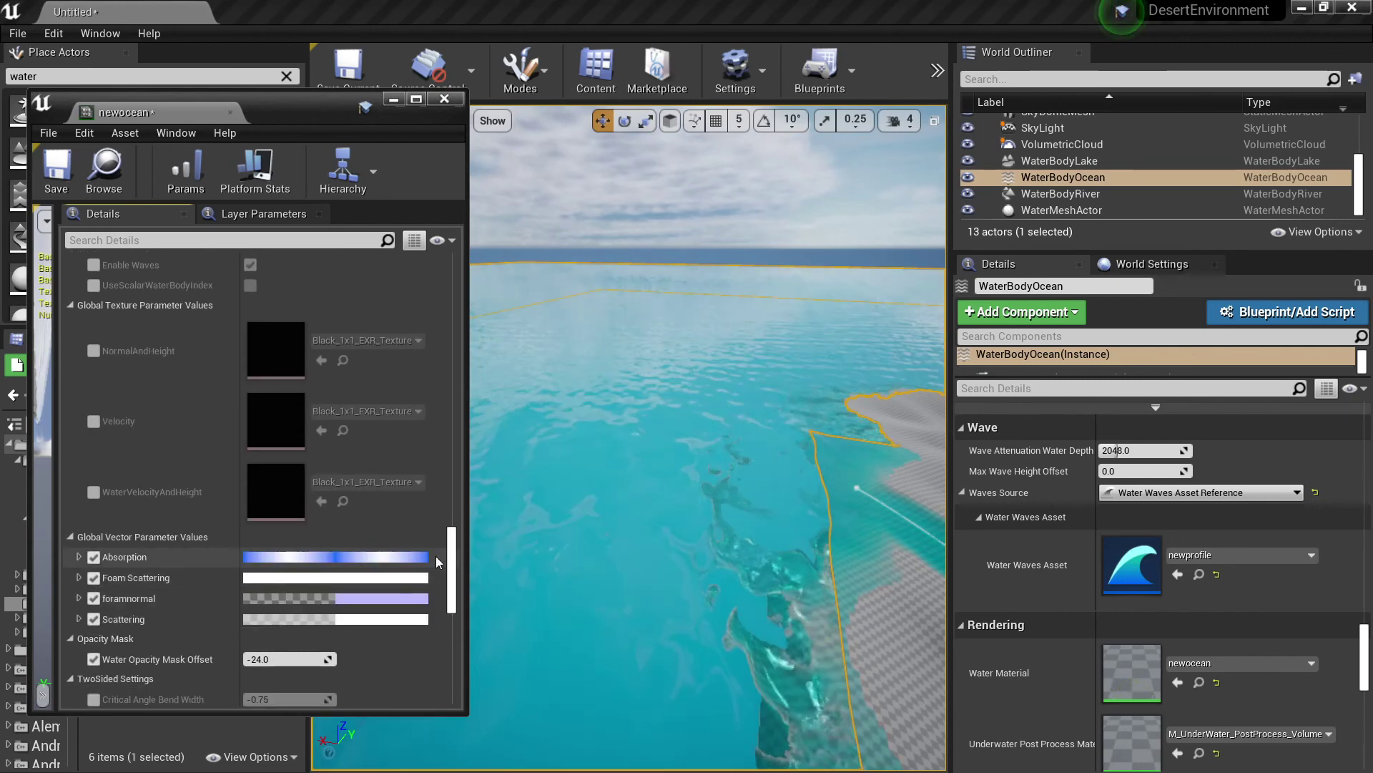
pyautogui.click(416, 563)
pyautogui.moveTo(628, 300); pyautogui.dragTo(325, 243)
pyautogui.click(253, 328)
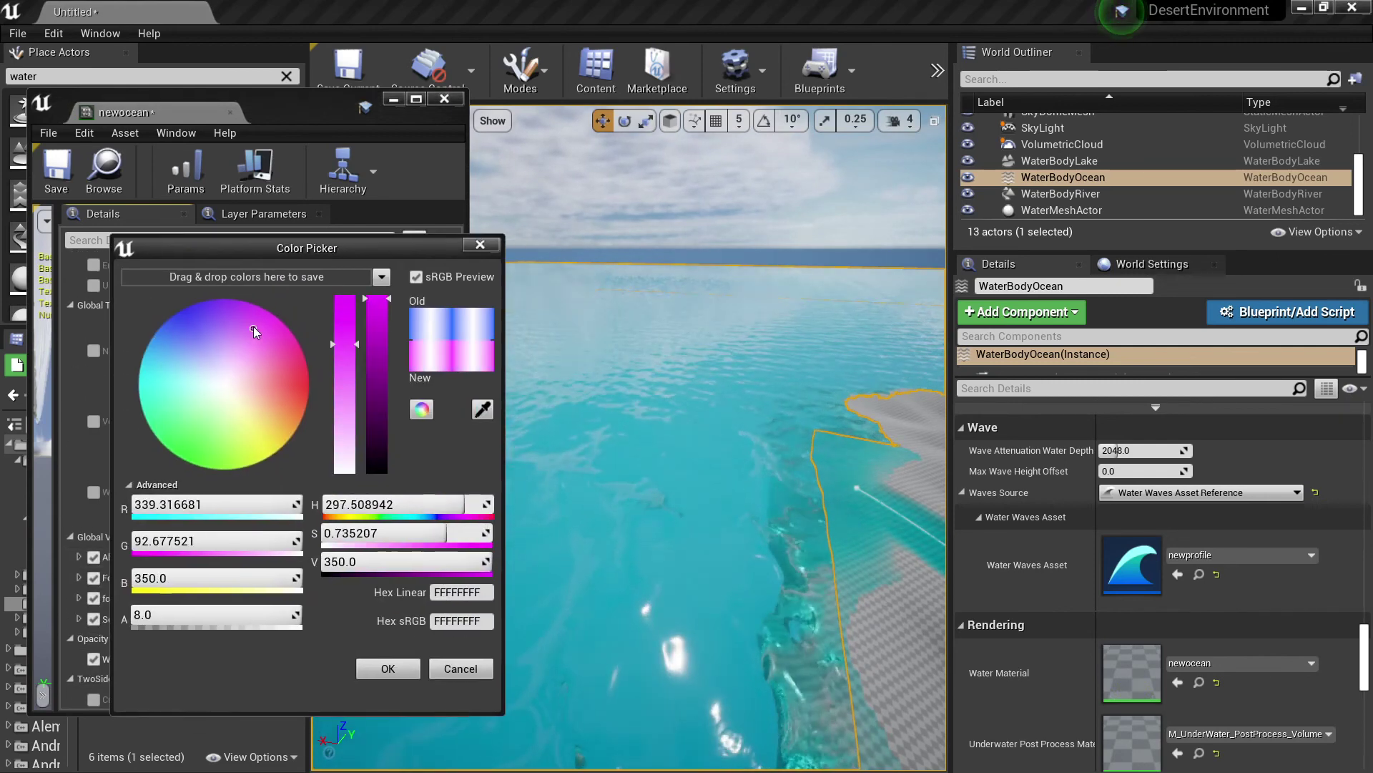
pyautogui.click(388, 668)
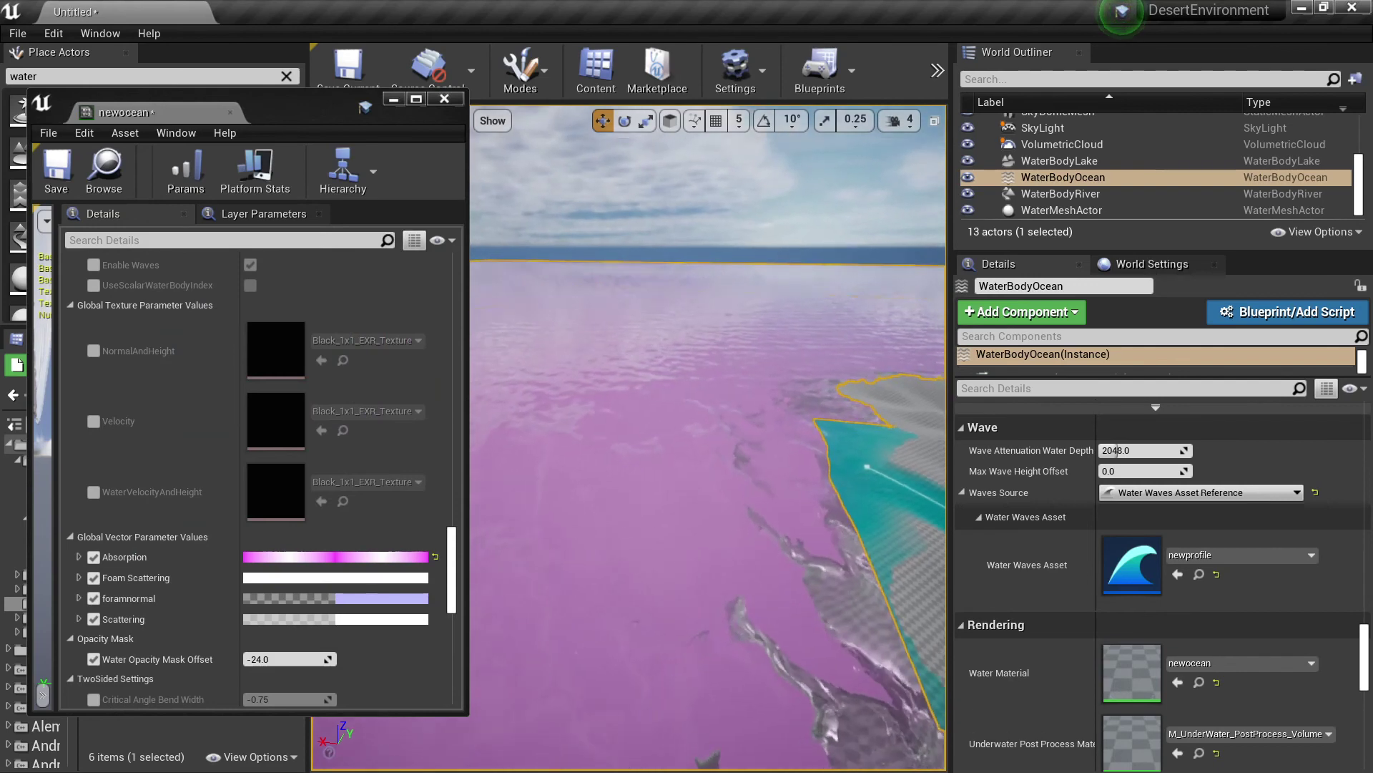
# Step: Change the Absorption color to a light red and inspect the water around the shoreline and river mouth
pyautogui.click(407, 559)
pyautogui.moveTo(629, 303); pyautogui.dragTo(355, 219)
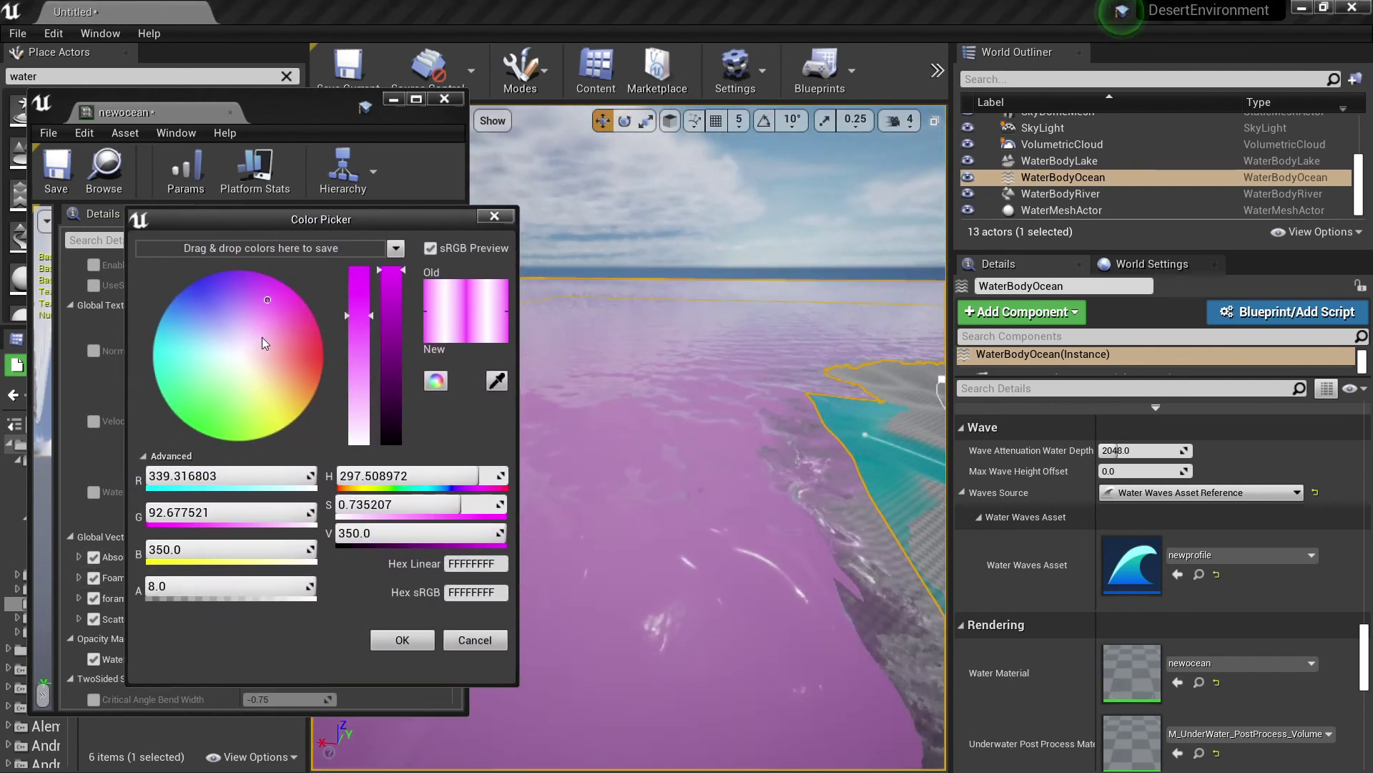
pyautogui.click(282, 362)
pyautogui.click(402, 639)
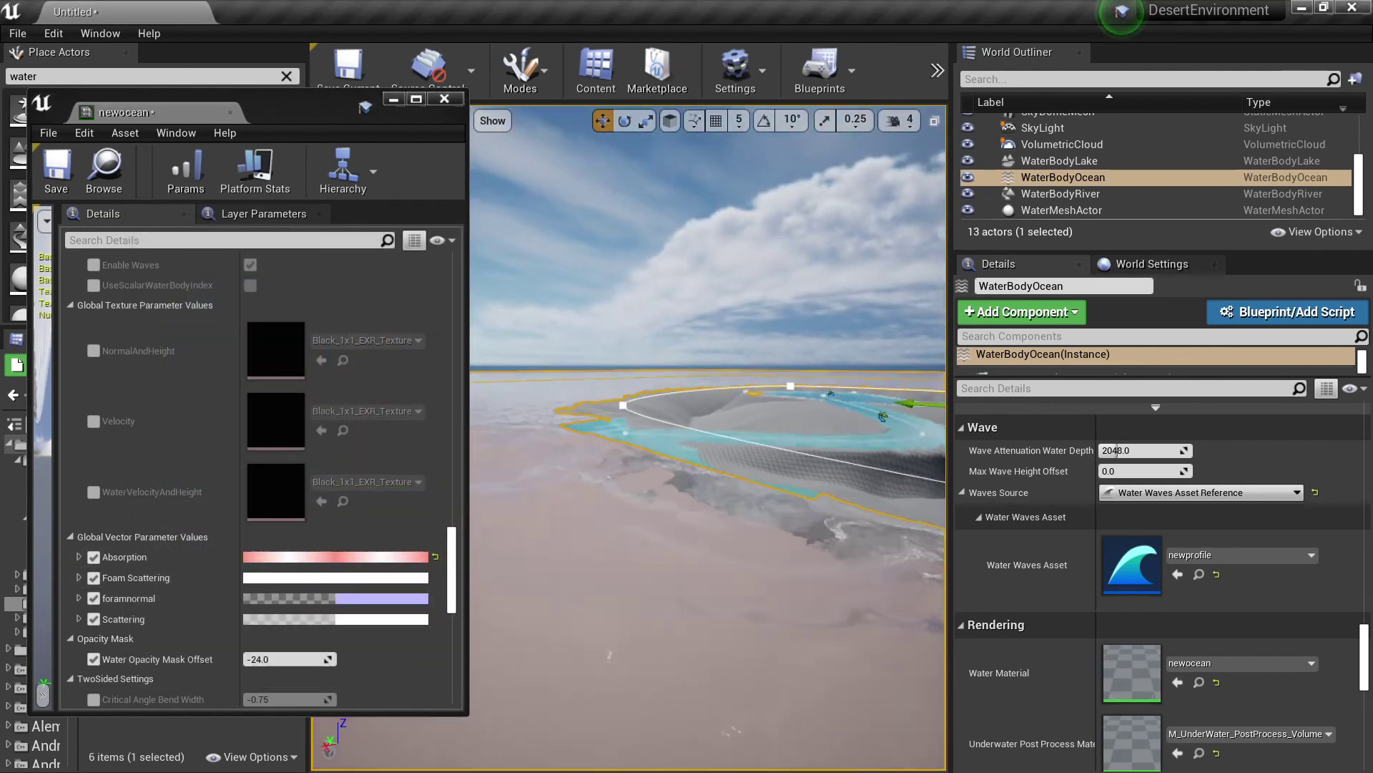
pyautogui.moveTo(708, 437)
pyautogui.mouseDown(button='right')
pyautogui.moveTo(714, 412)
pyautogui.moveTo(629, 401)
pyautogui.moveTo(687, 487)
pyautogui.moveTo(669, 406)
pyautogui.moveTo(704, 433)
pyautogui.mouseUp(button='right')
pyautogui.moveTo(659, 391); pyautogui.dragTo(658, 389, button='right')
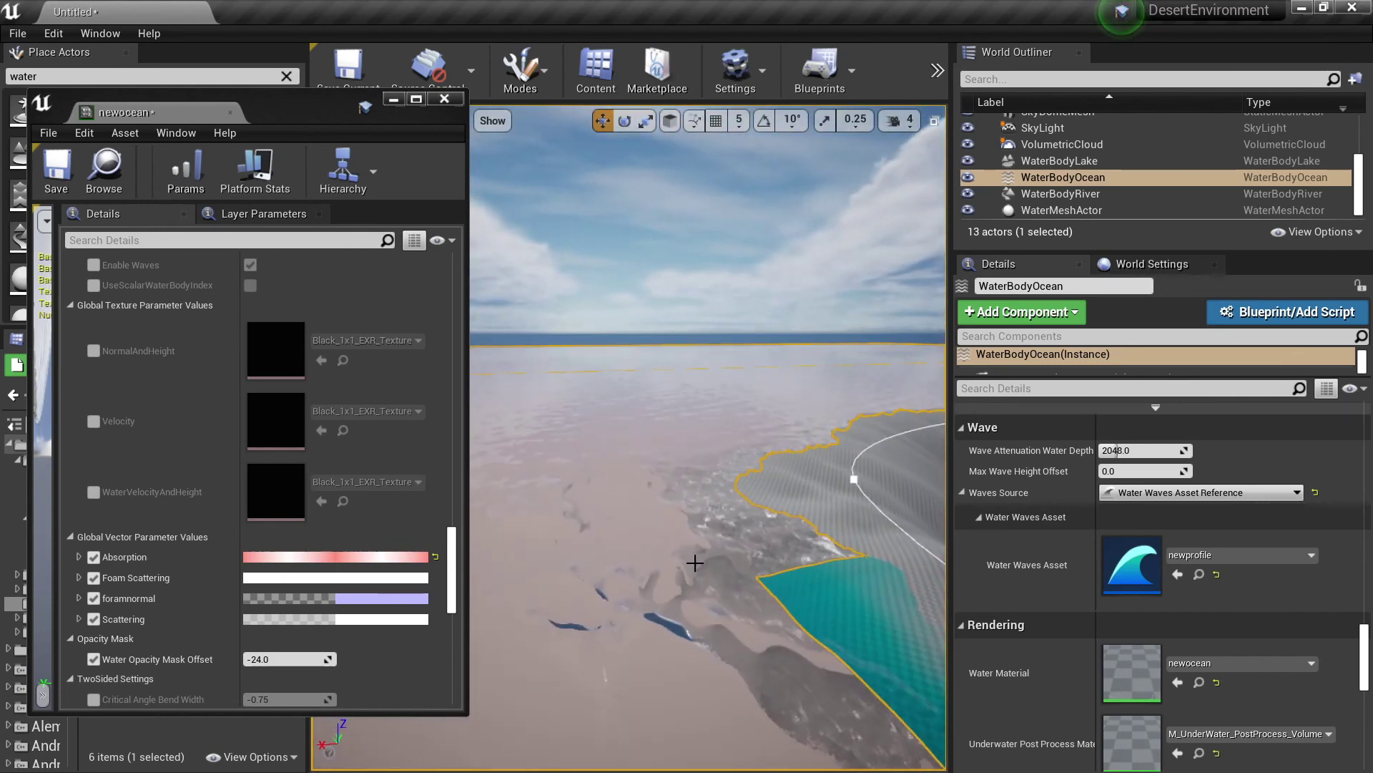
# Step: Save the newocean material instance, close its editor, and view the recolored ocean in the level
pyautogui.click(59, 175)
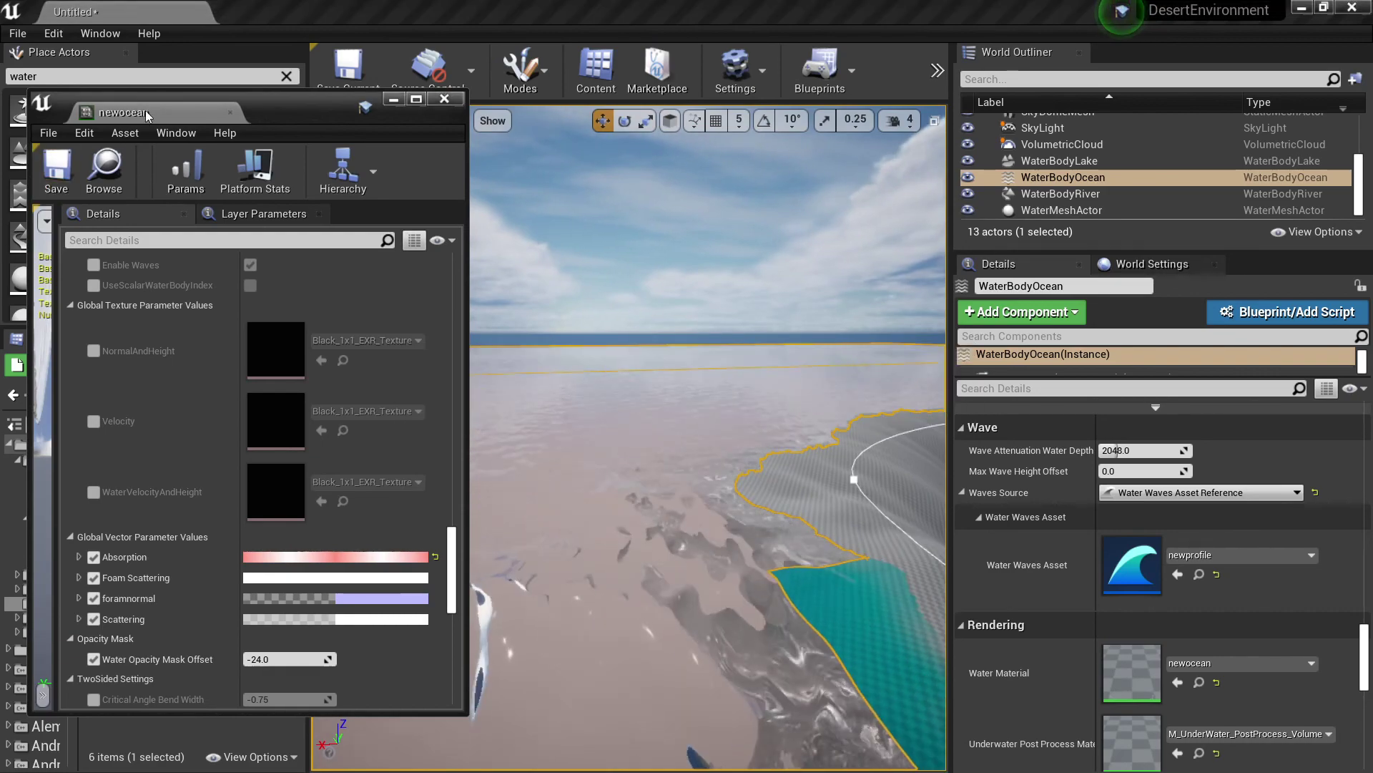
pyautogui.middleClick(155, 117)
pyautogui.moveTo(509, 466); pyautogui.dragTo(487, 514, button='right')
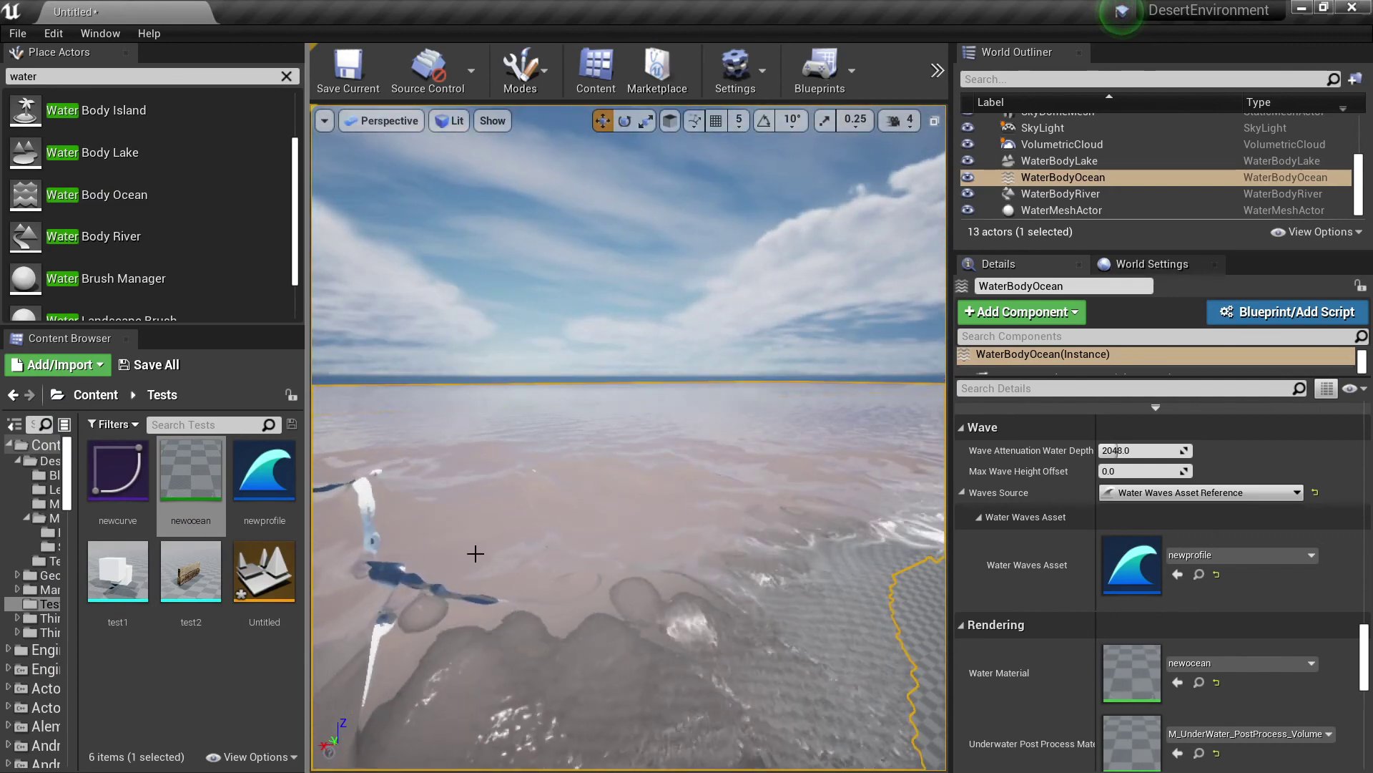
pyautogui.moveTo(636, 499)
pyautogui.mouseDown(button='right')
pyautogui.moveTo(647, 490)
pyautogui.moveTo(603, 480)
pyautogui.moveTo(637, 498)
pyautogui.moveTo(636, 487)
pyautogui.moveTo(390, 482)
pyautogui.moveTo(636, 483)
pyautogui.mouseUp(button='right')
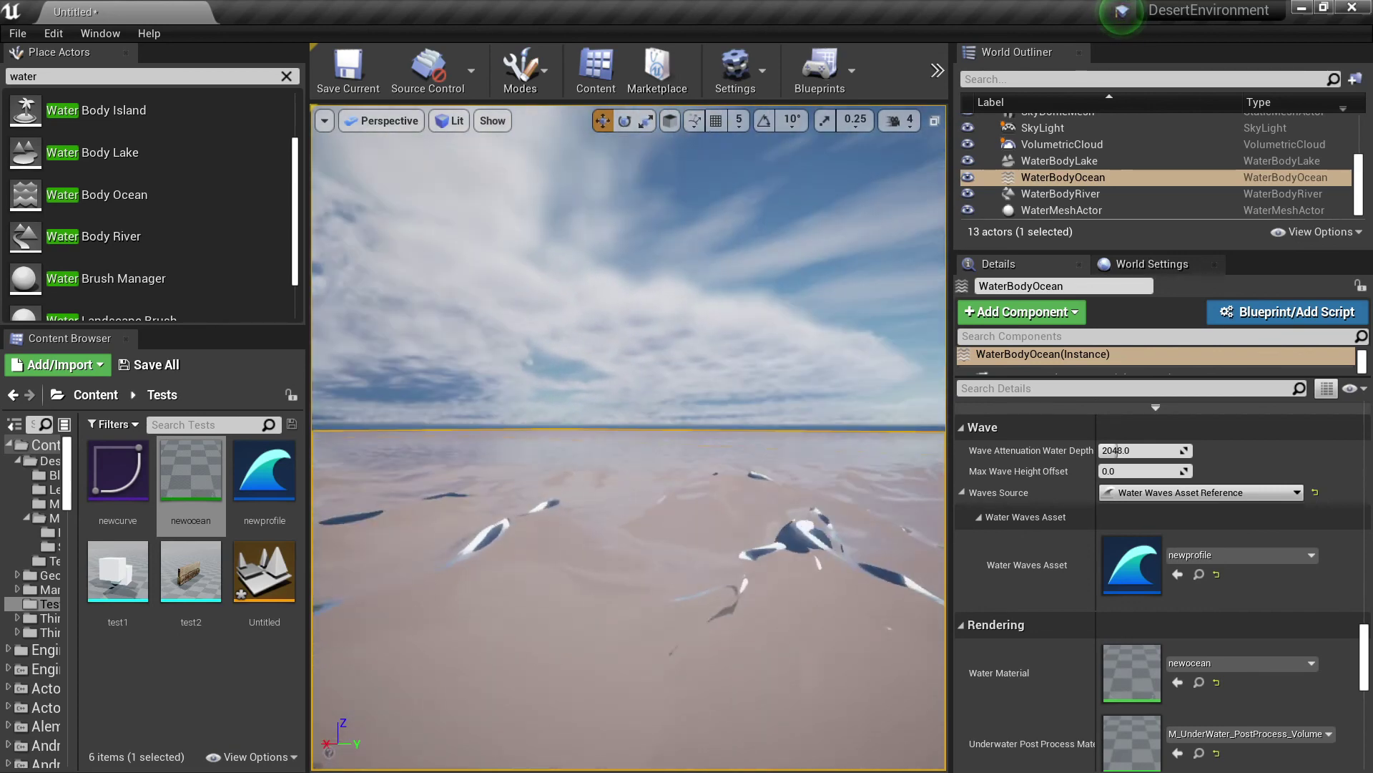